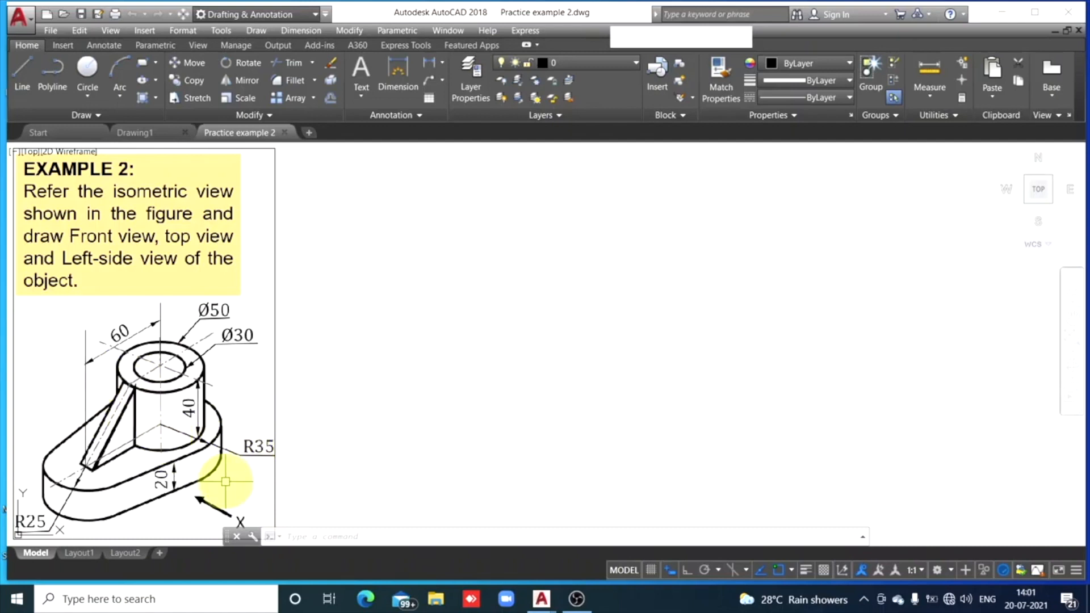
Switch to Drawing1 and set the drafting aids: grid off, Ortho mode on and lineweight display on.
click(144, 134)
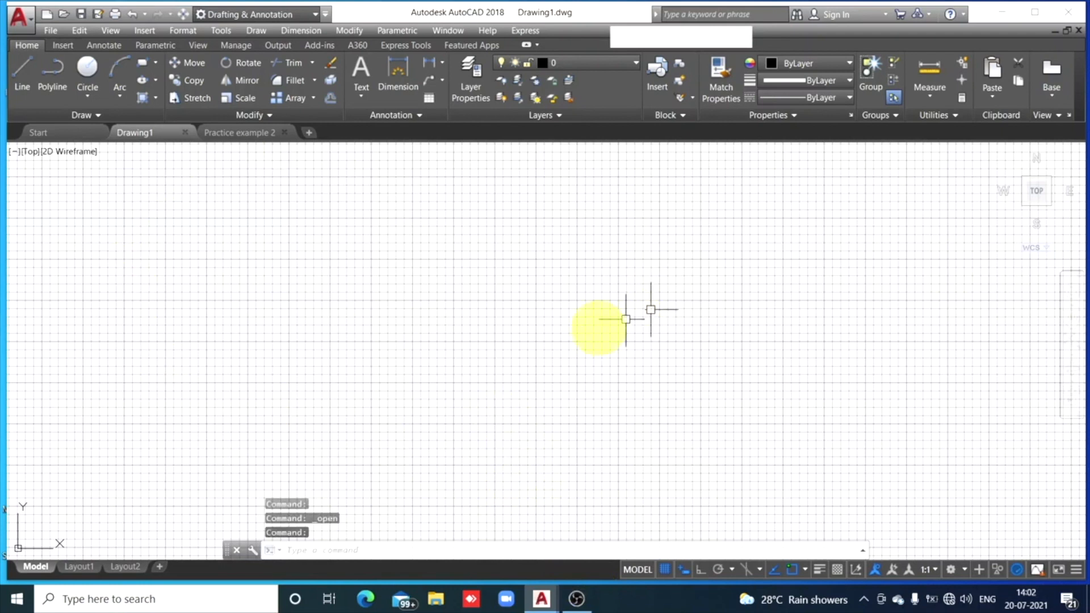
click(665, 570)
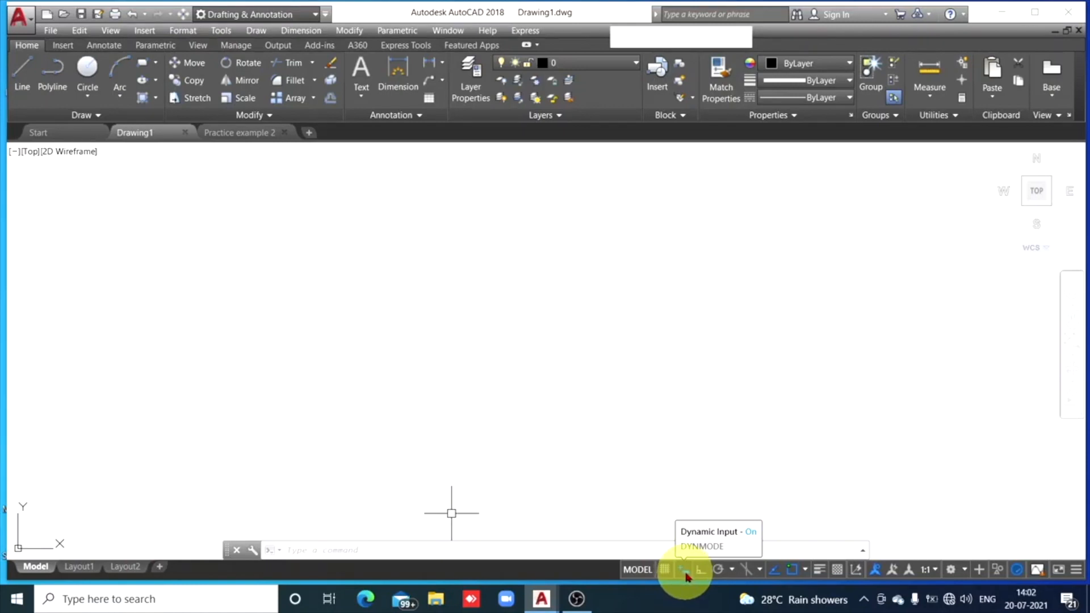
click(702, 572)
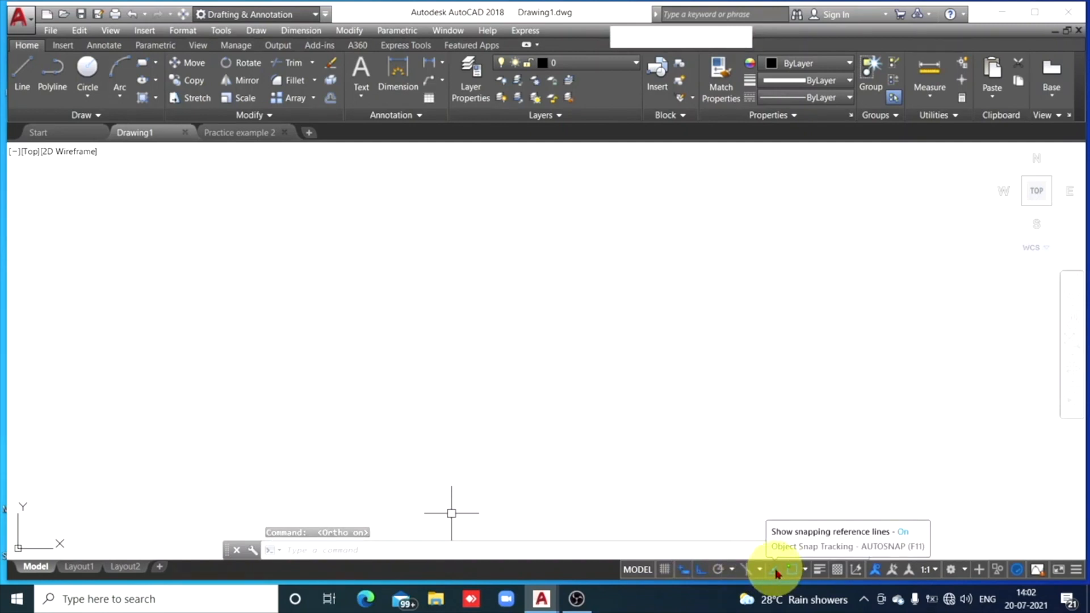
click(806, 571)
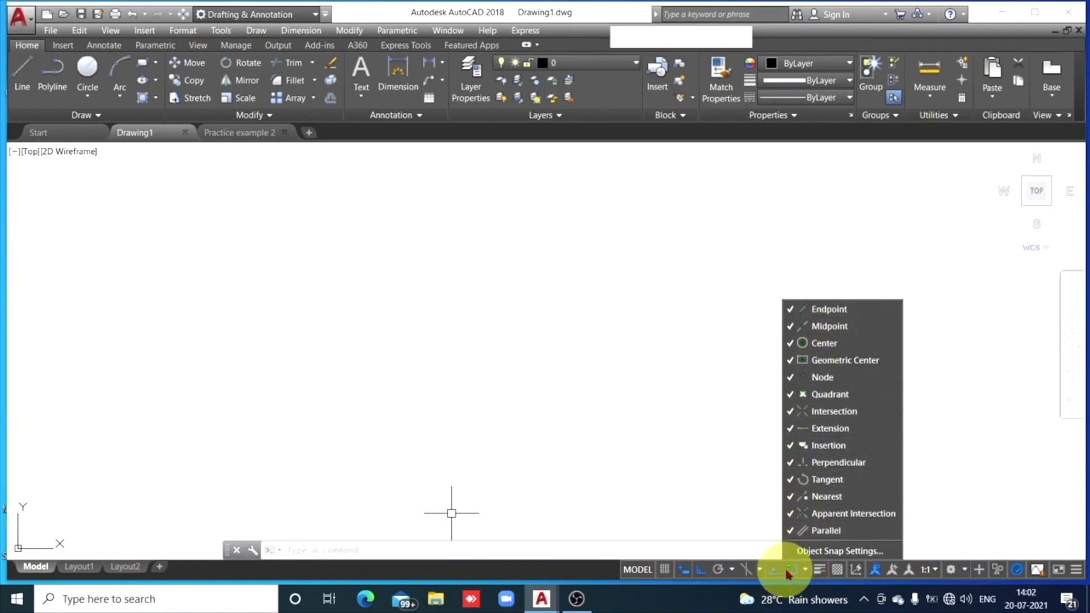
click(820, 574)
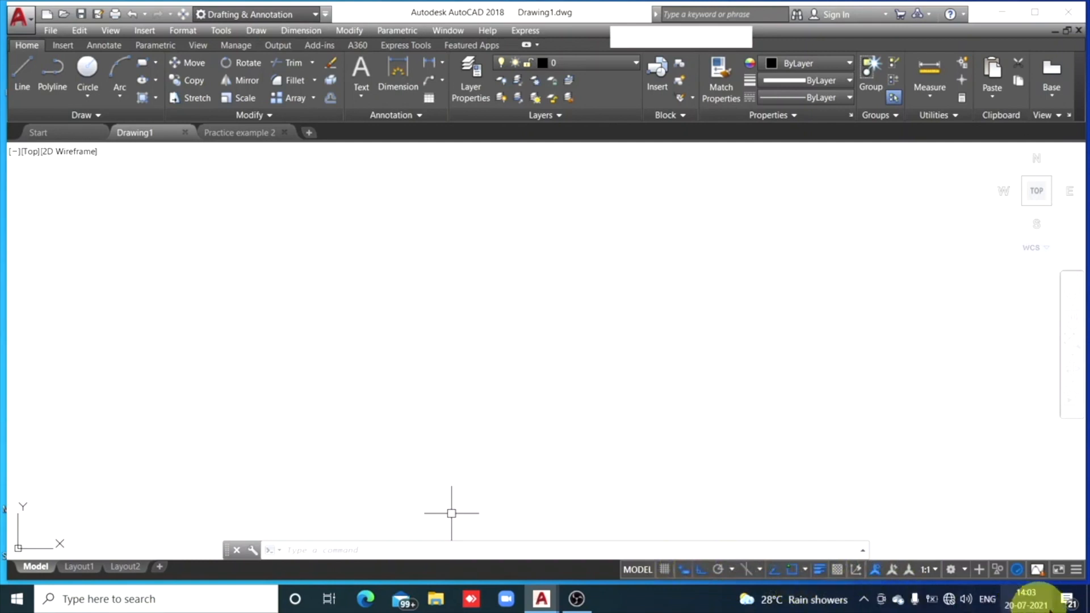
click(1077, 572)
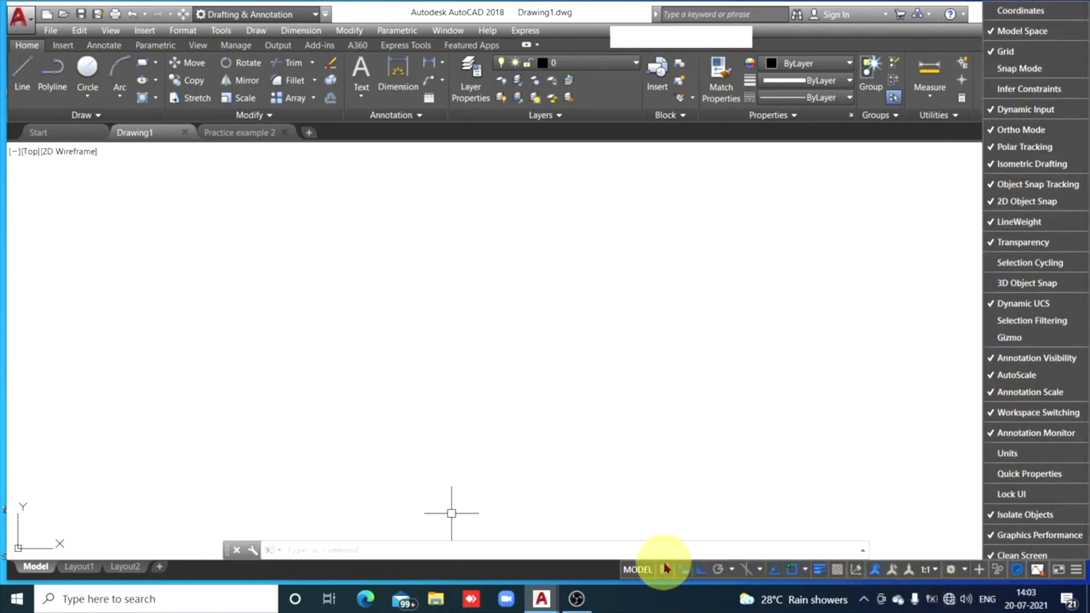
click(935, 504)
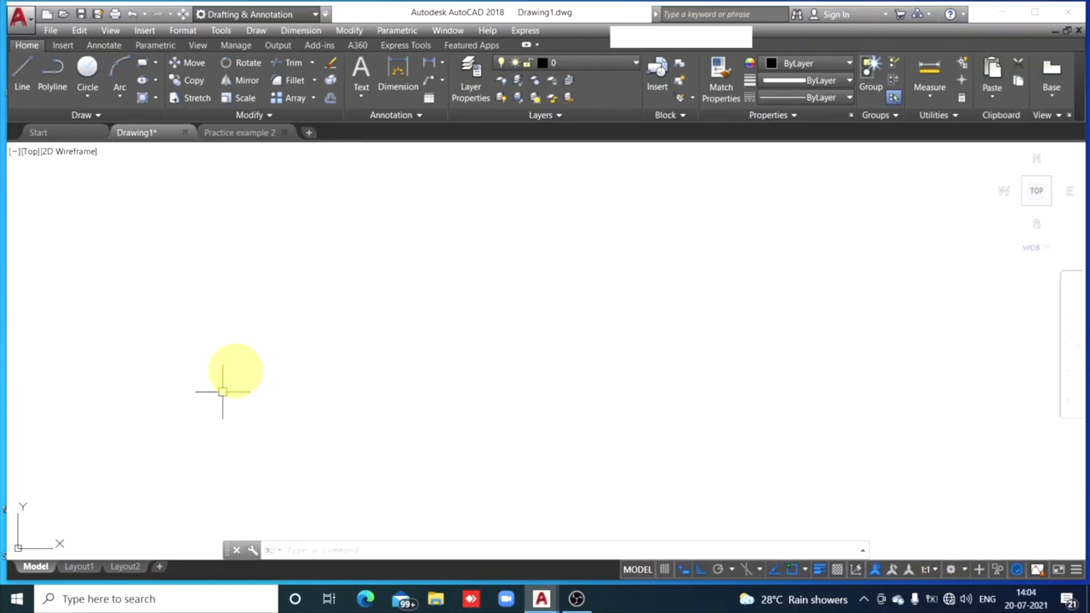
Consult the isometric figure in Practice example 2 and set Drawing1's limits to lower-left corner 0,0 and upper-right corner 400,300.
click(250, 134)
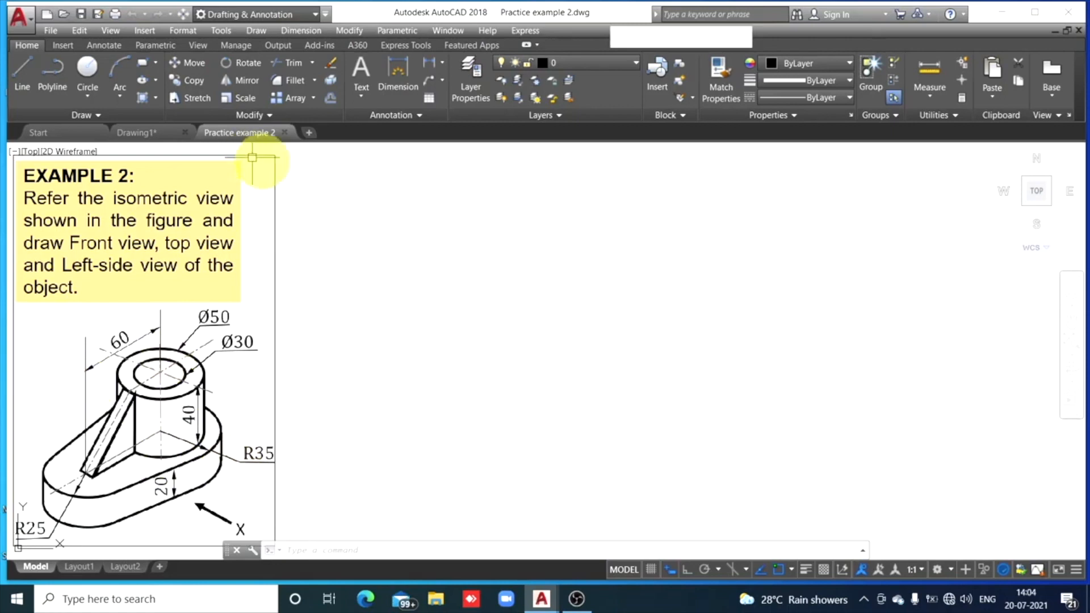
click(149, 131)
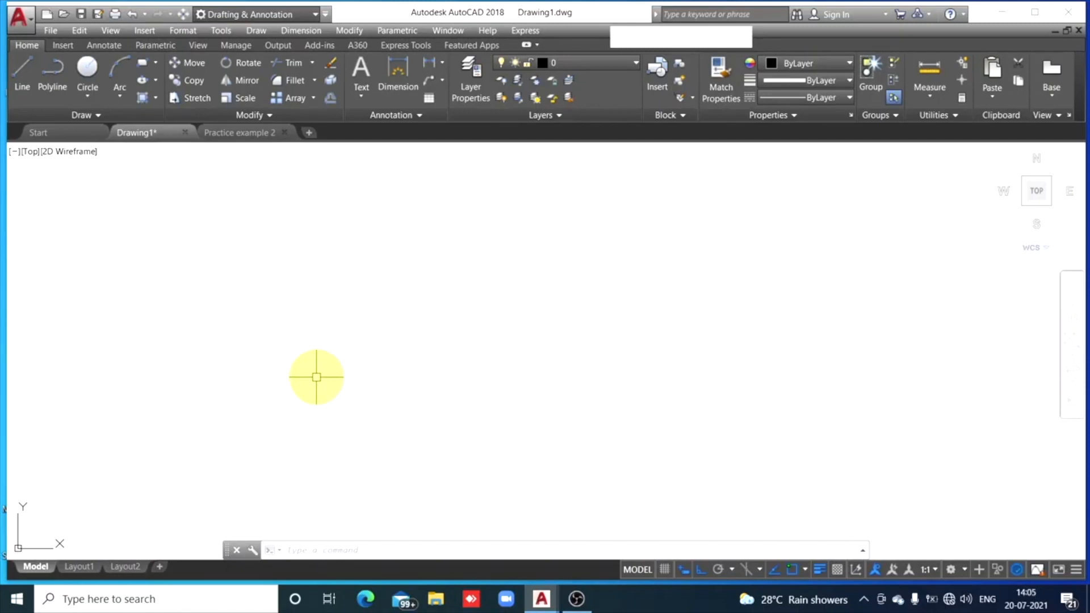
text(mim)
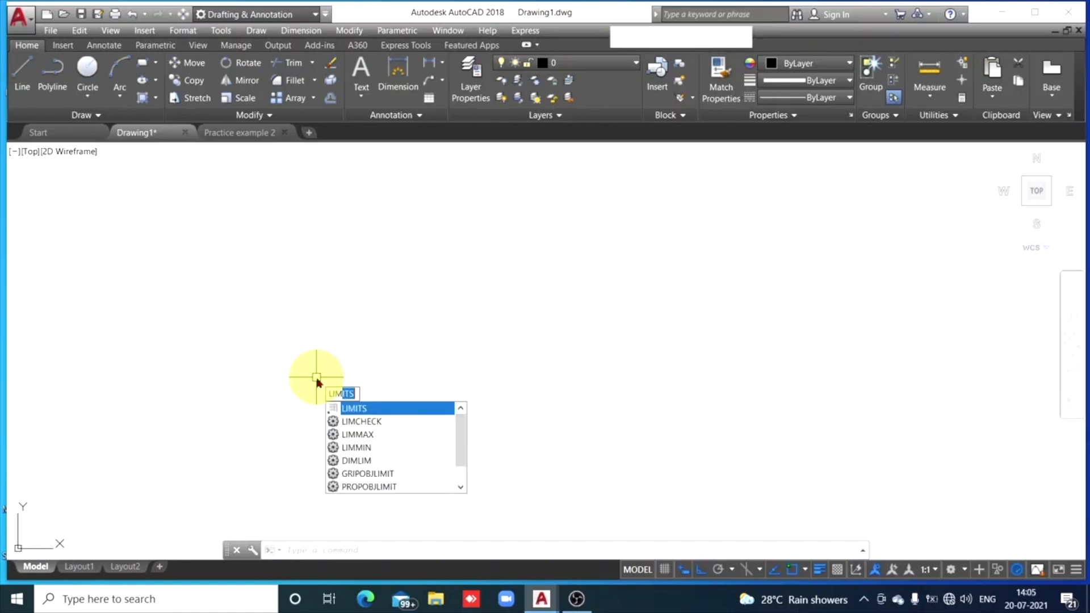
key(space)
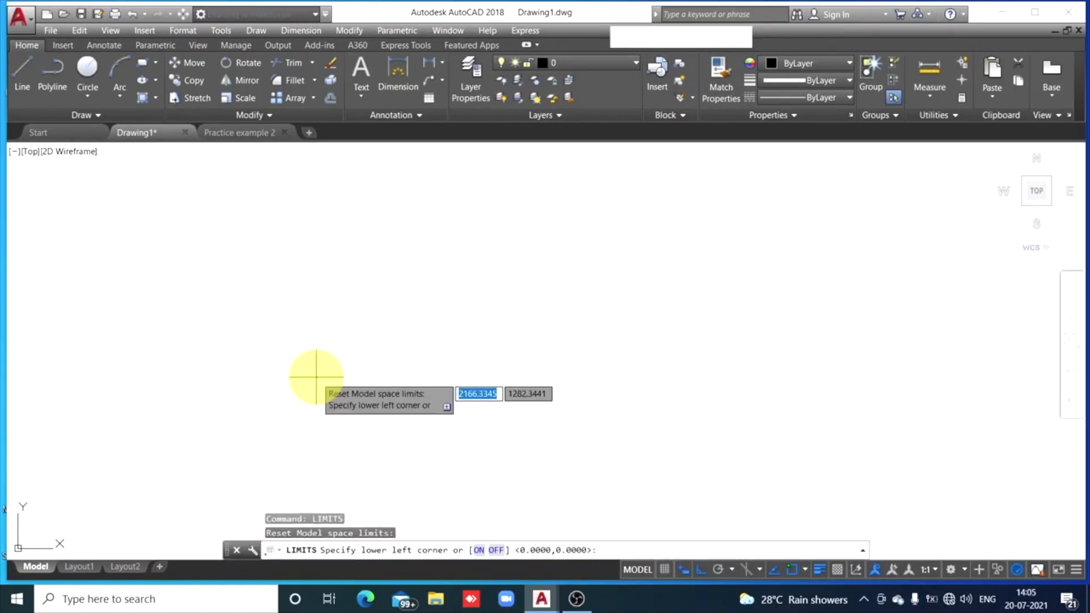
text(0,)
text(0)
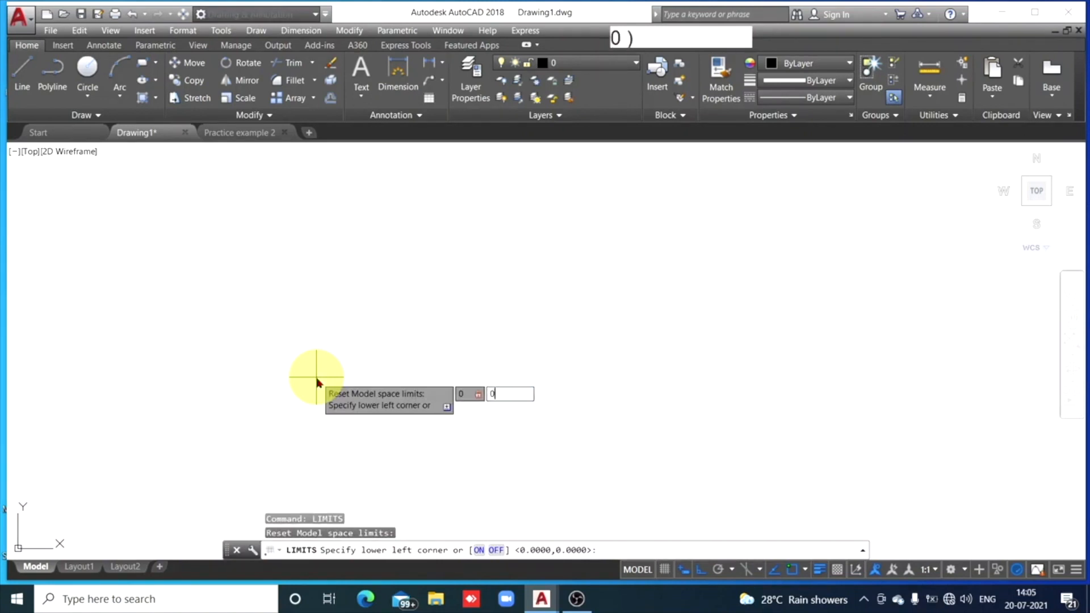
key(space)
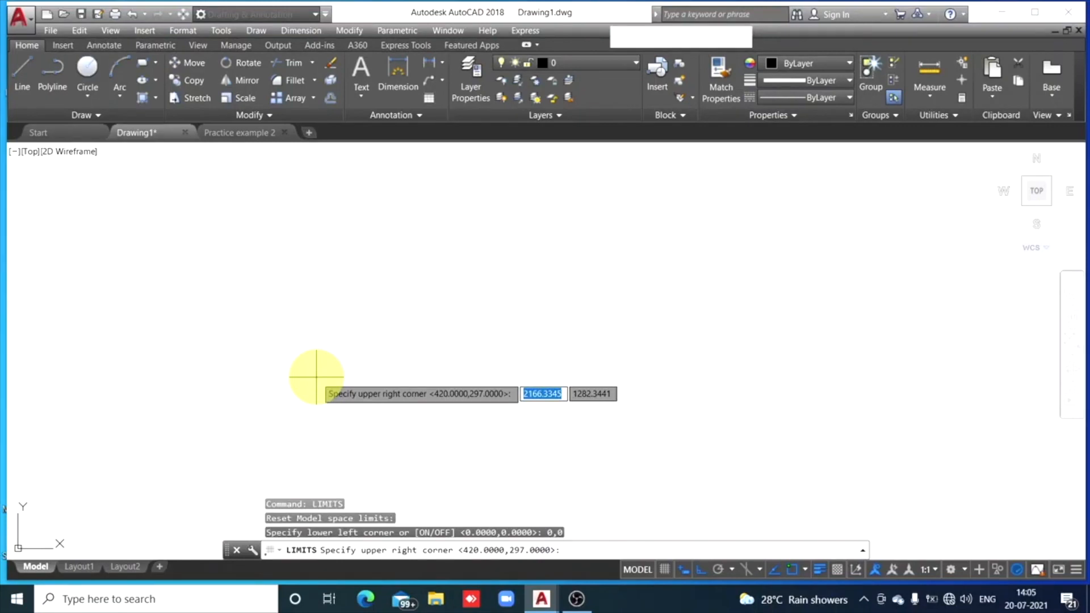
text(400)
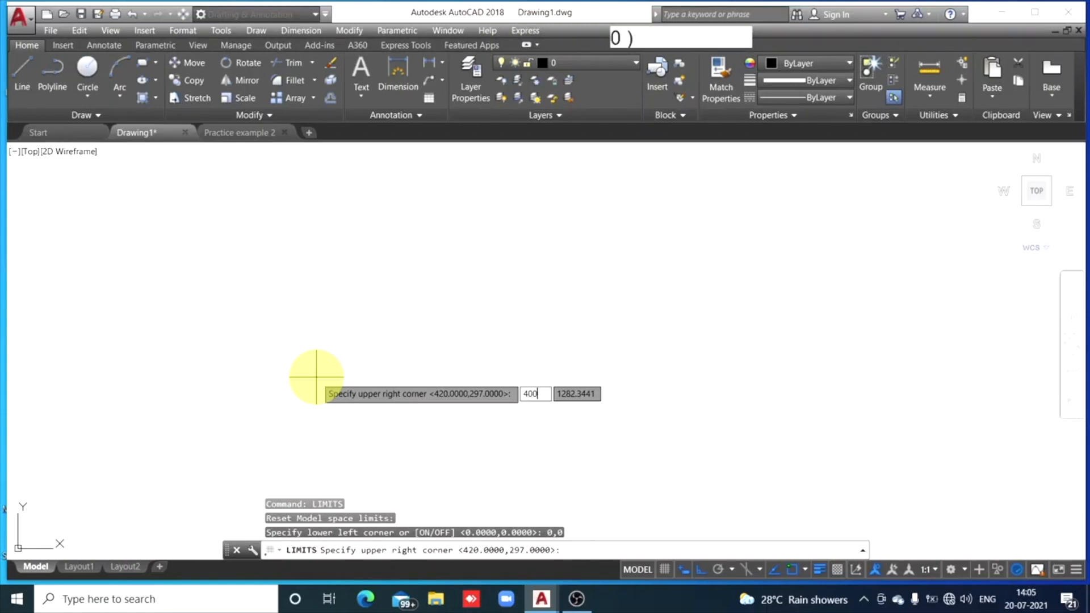
key(comma)
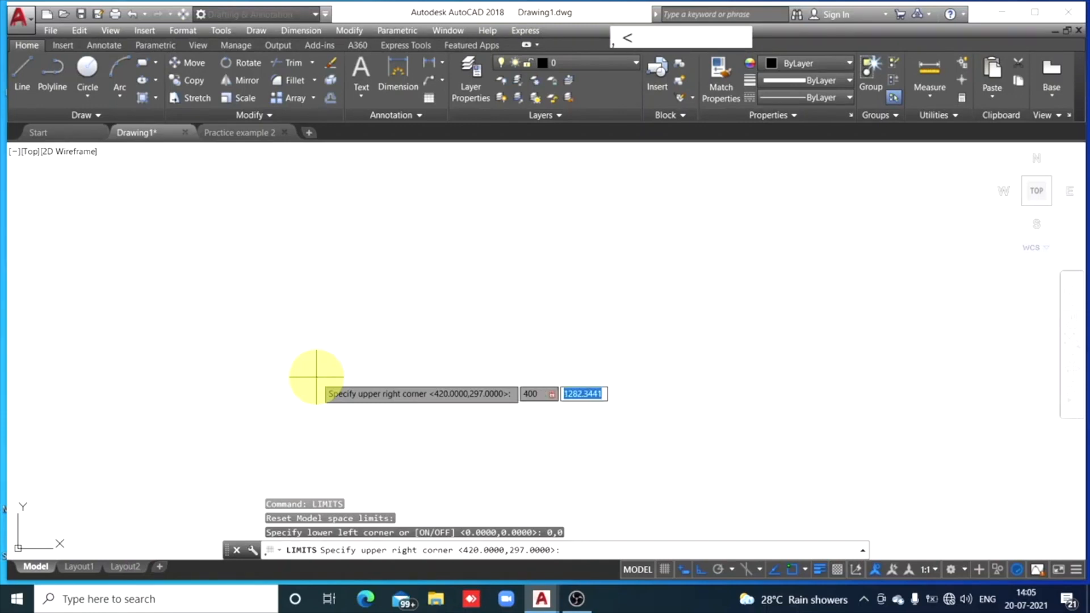
text(300)
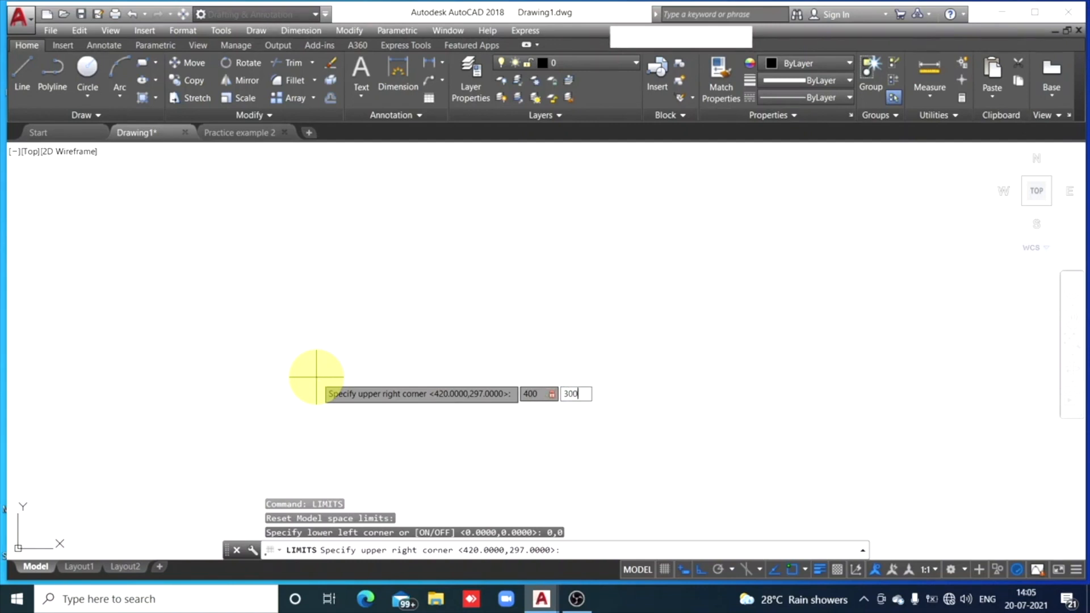
key(space)
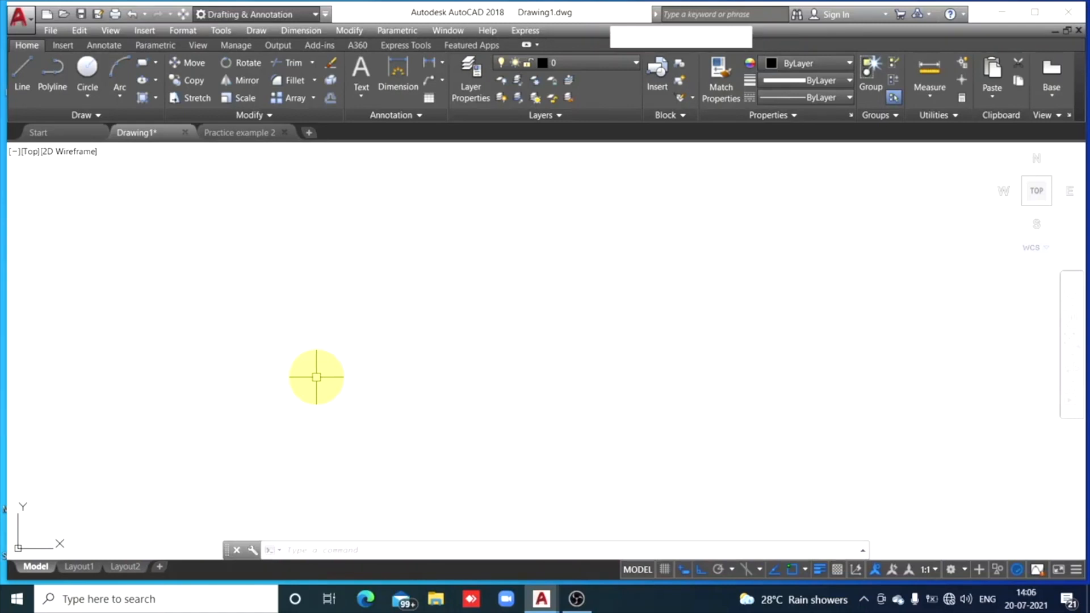
Zoom to show the whole drawing area with the All option.
text(z)
key(space)
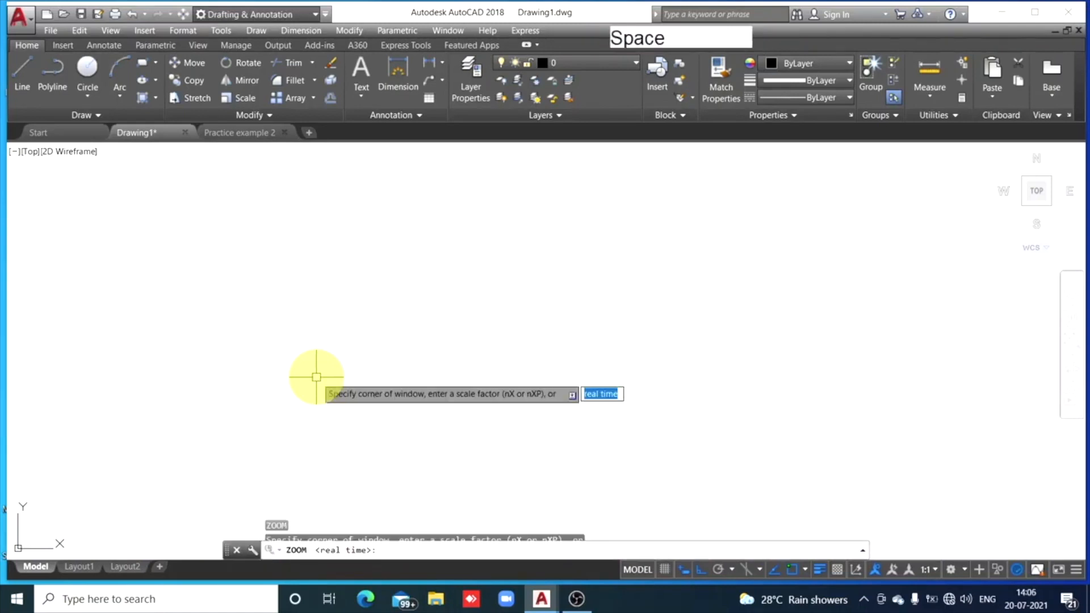
text(a)
key(space)
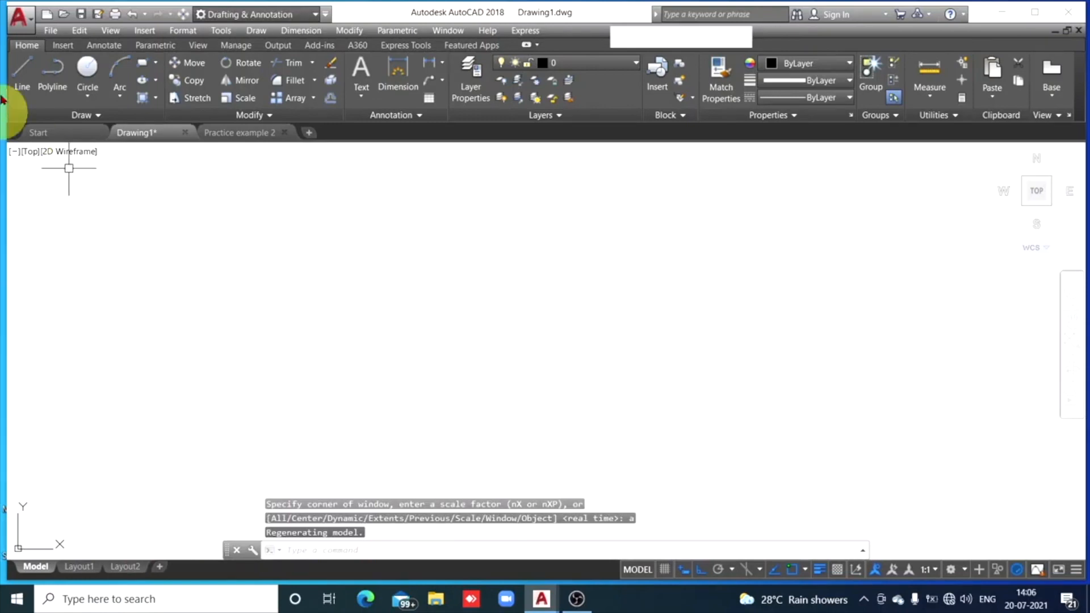
click(21, 74)
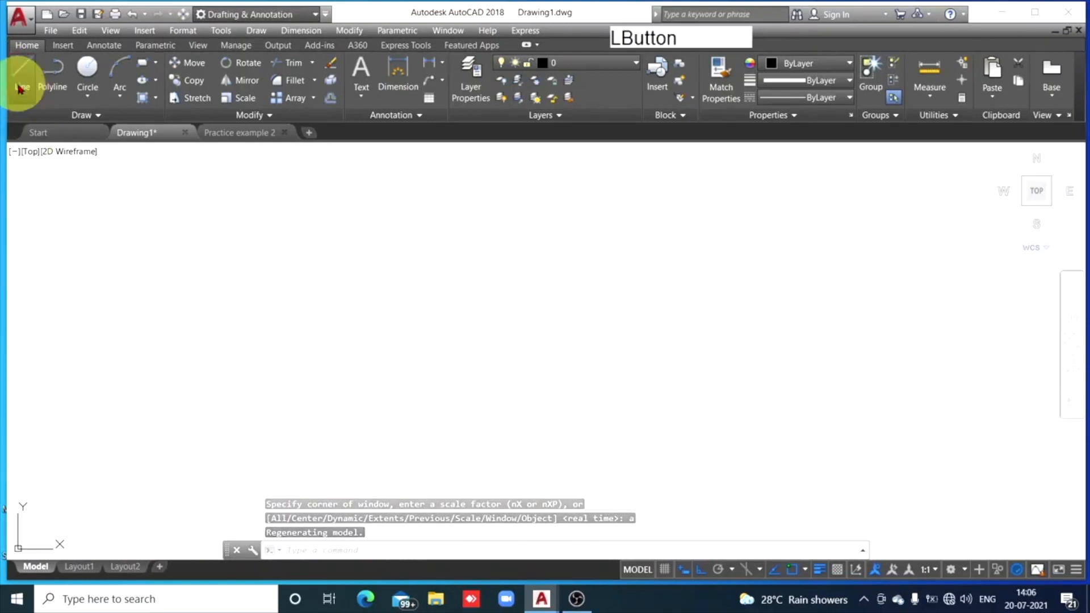
click(199, 554)
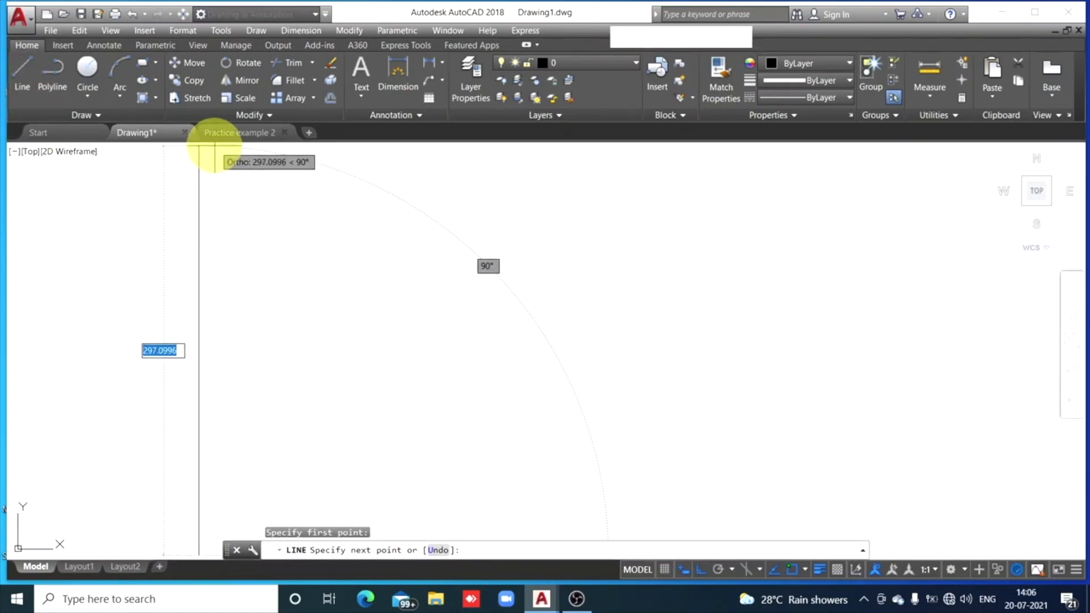
key(Escape)
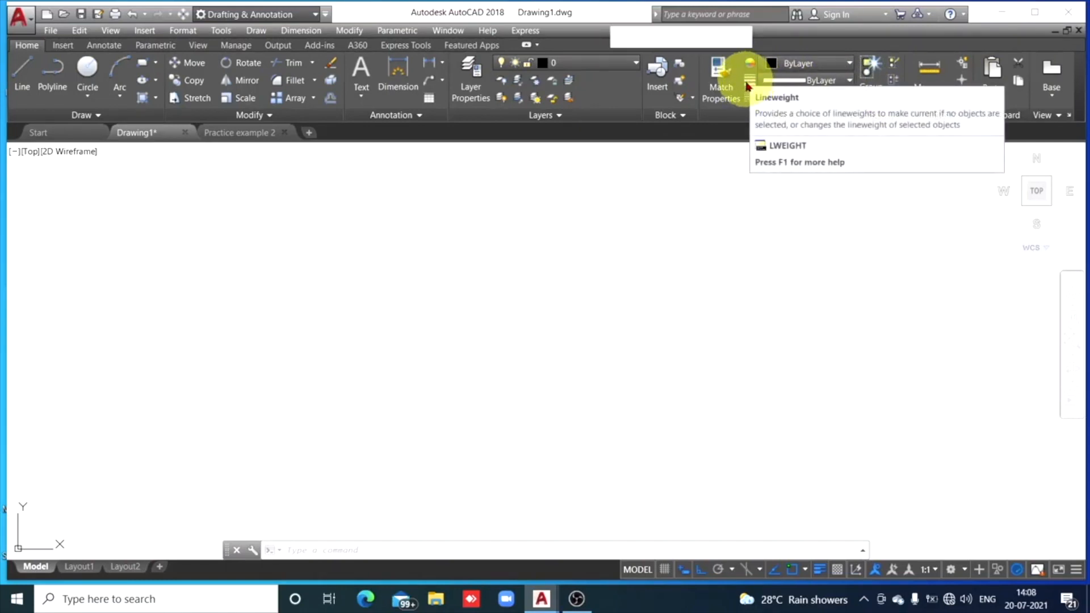
Draw a closed 120 by 60 rectangle from individual lines in the upper part of the drawing area, using a 0.15 mm lineweight.
click(851, 82)
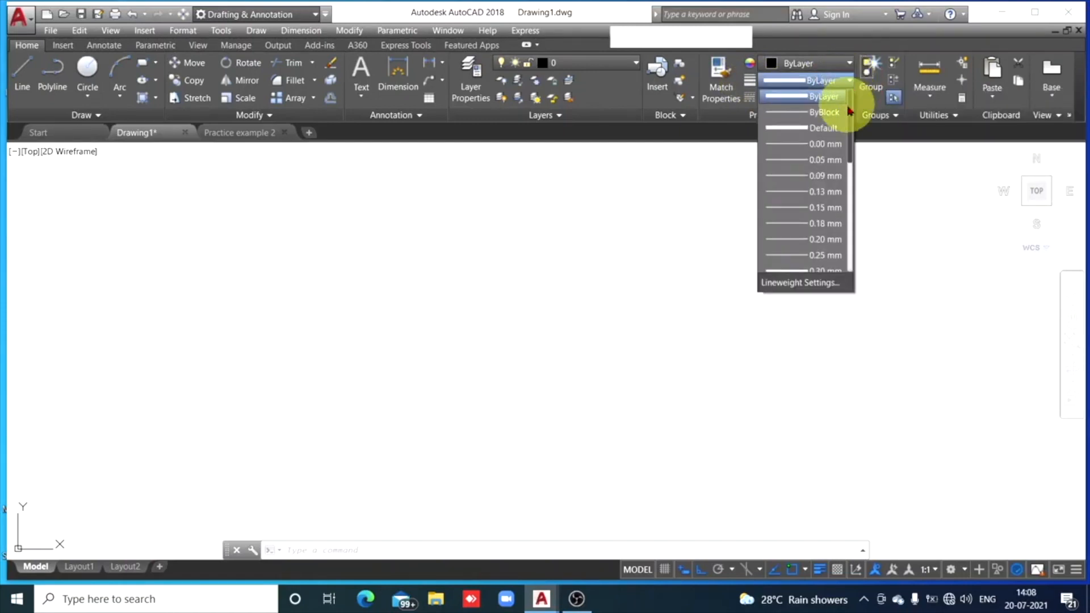
click(823, 208)
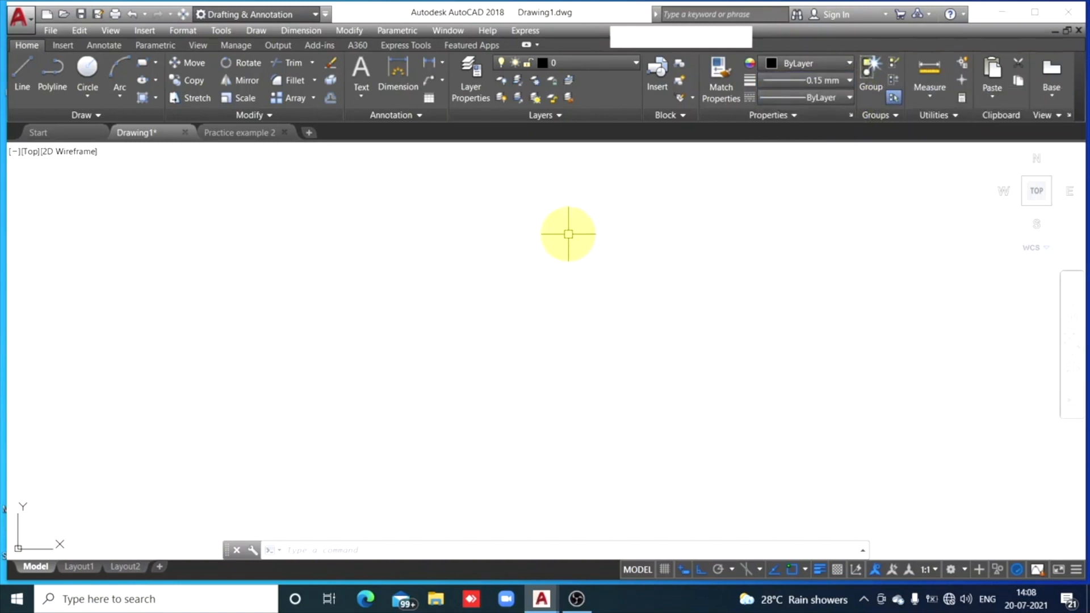
click(23, 85)
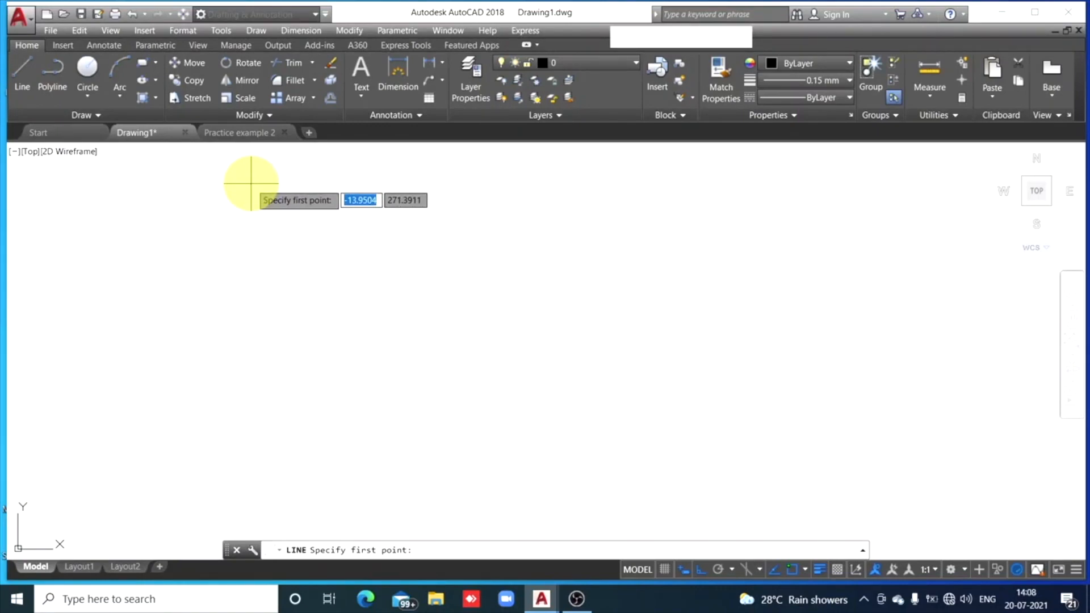
click(252, 181)
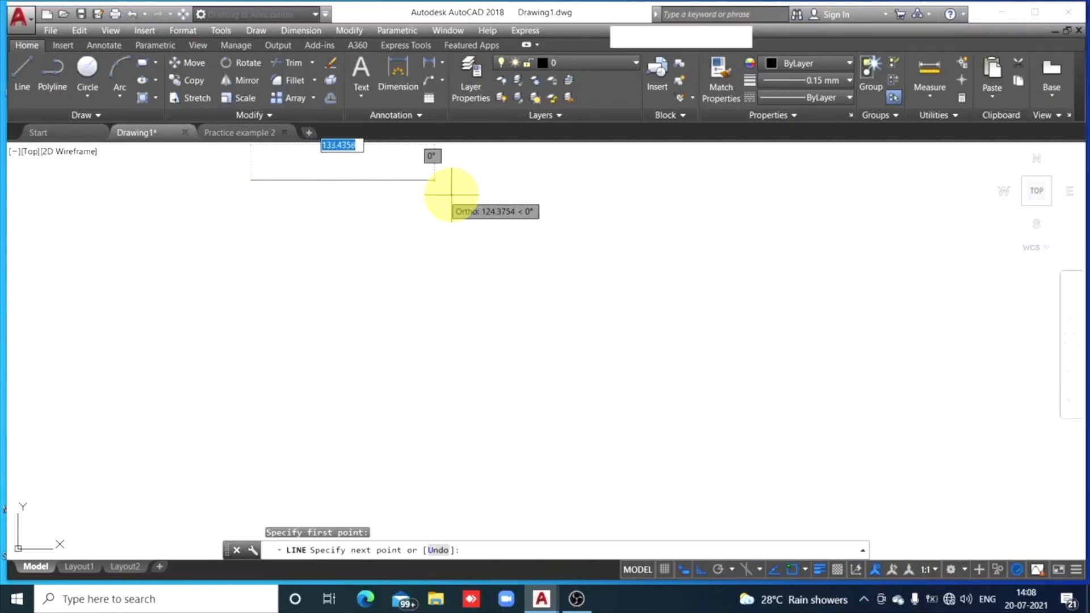
text(120)
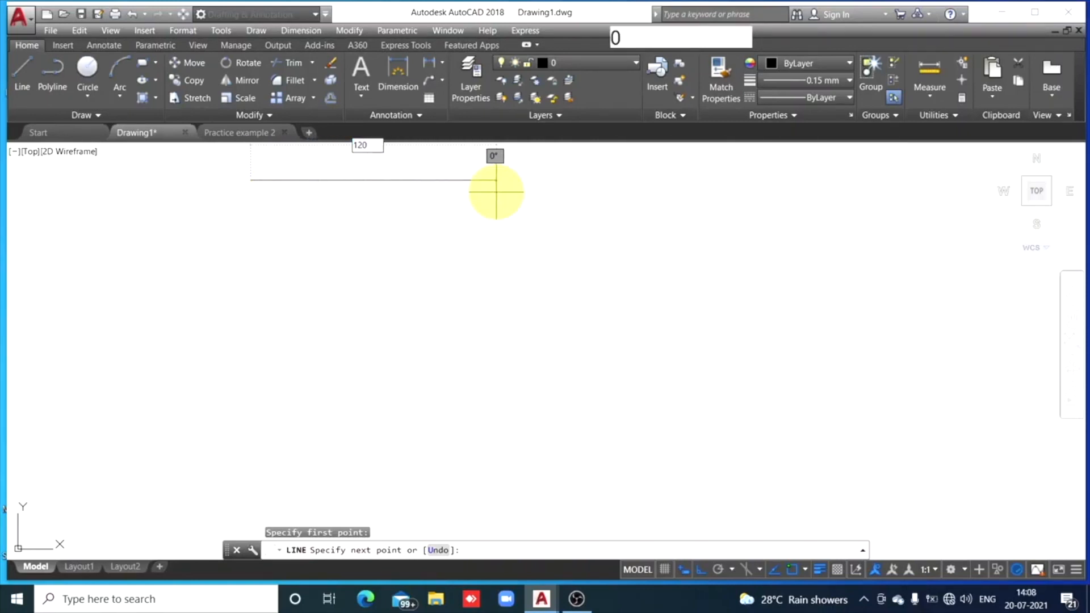
key(space)
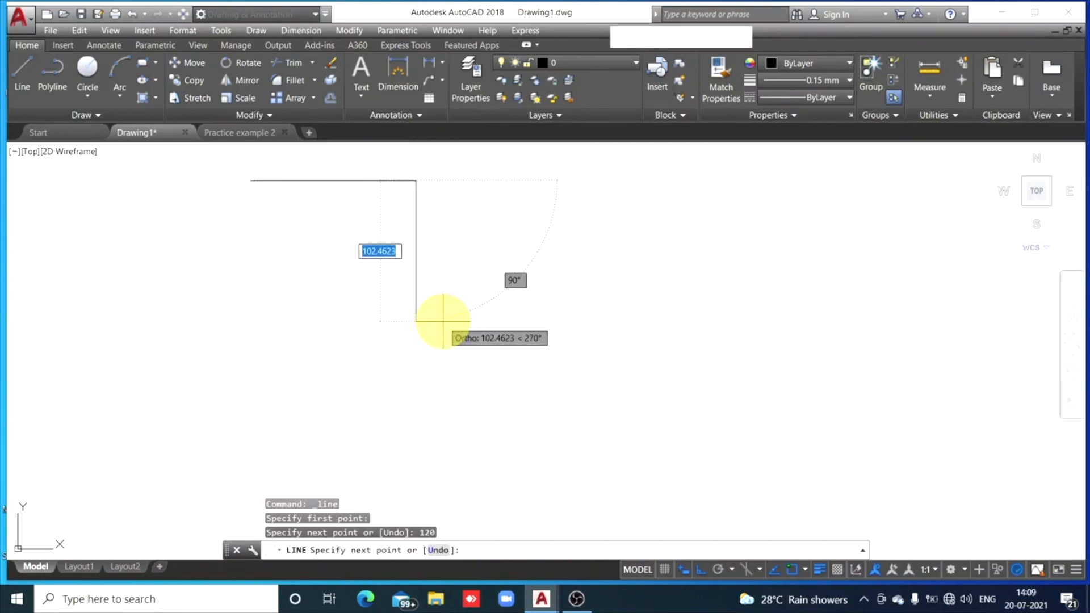
text(60)
key(space)
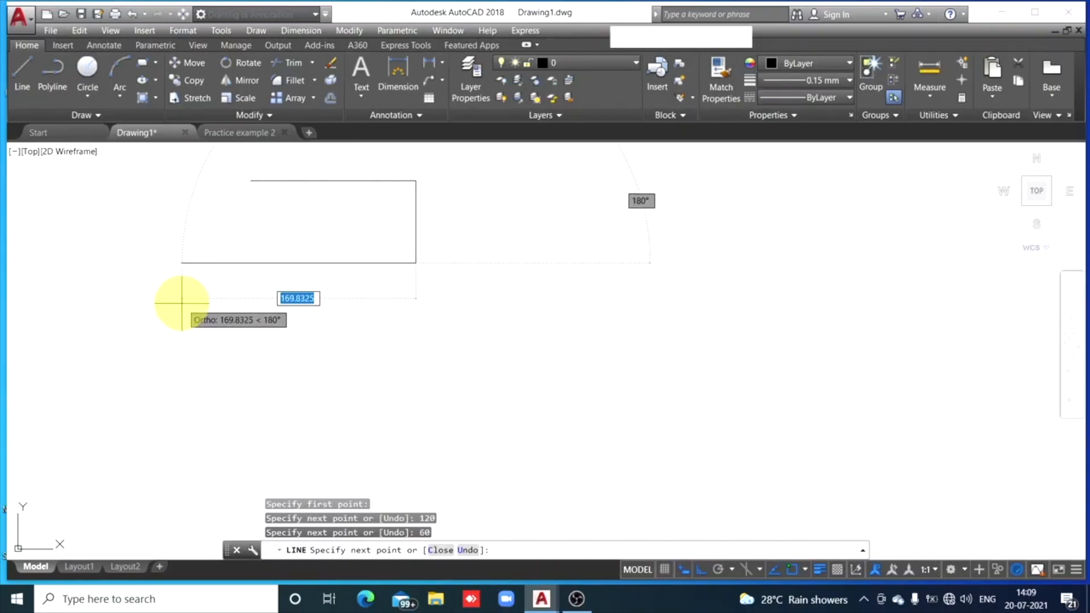
text(120)
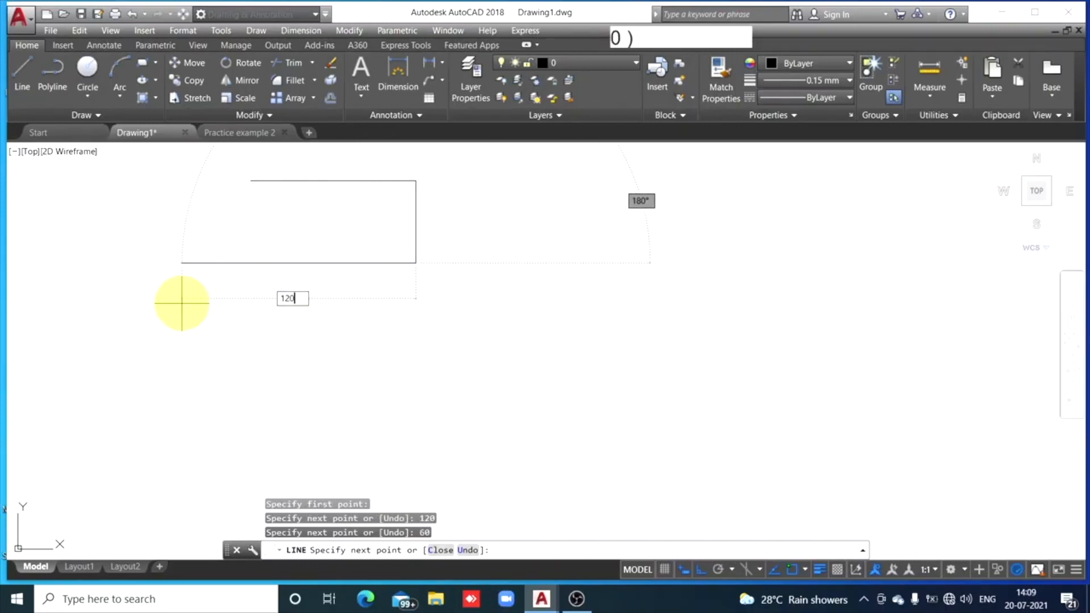
key(space)
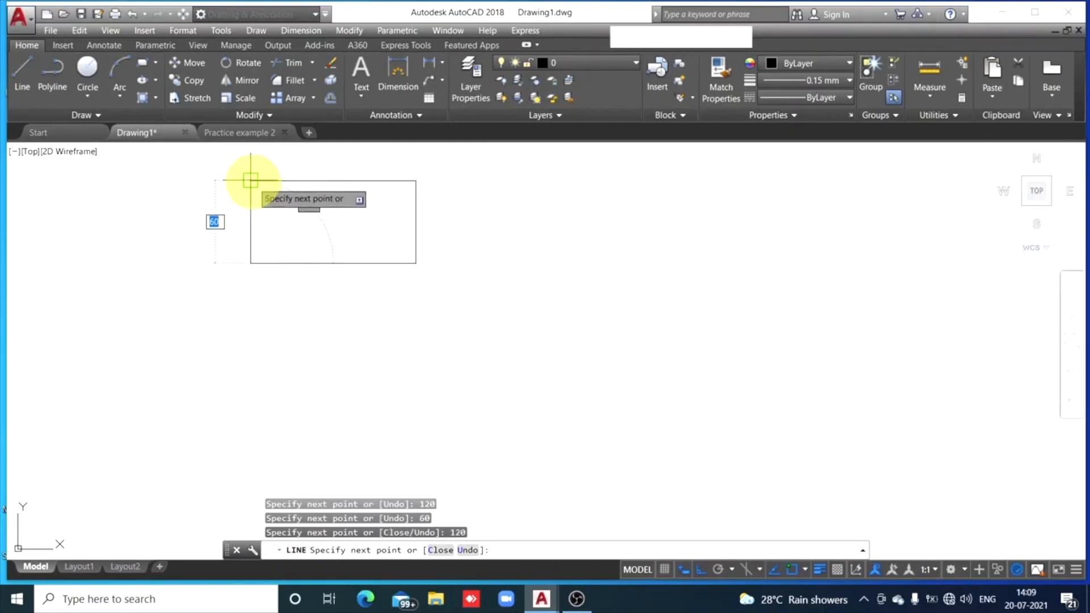
click(250, 181)
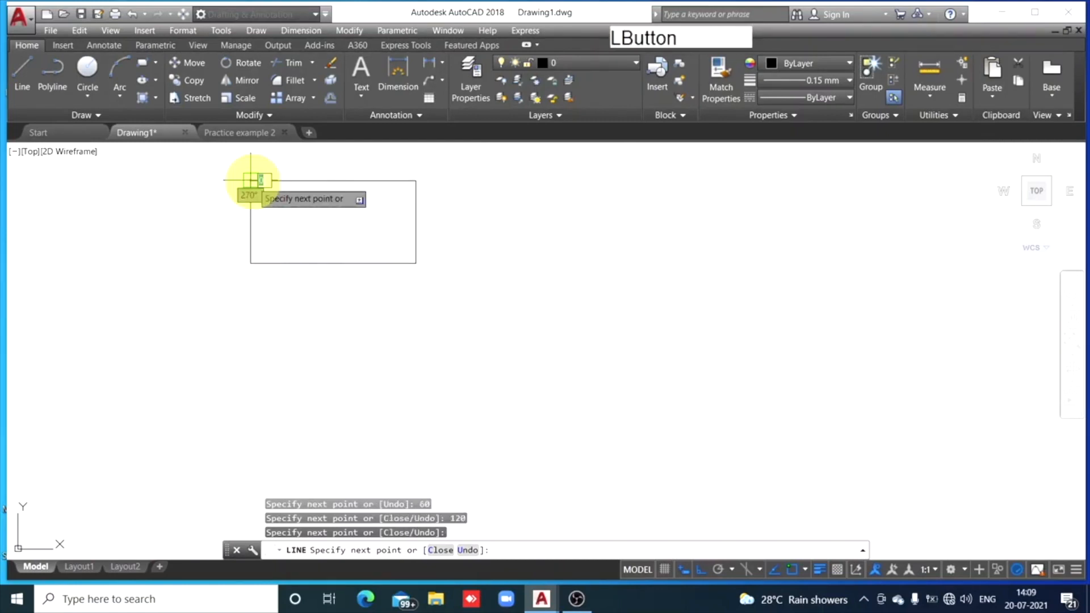
key(Escape)
key(Escape)
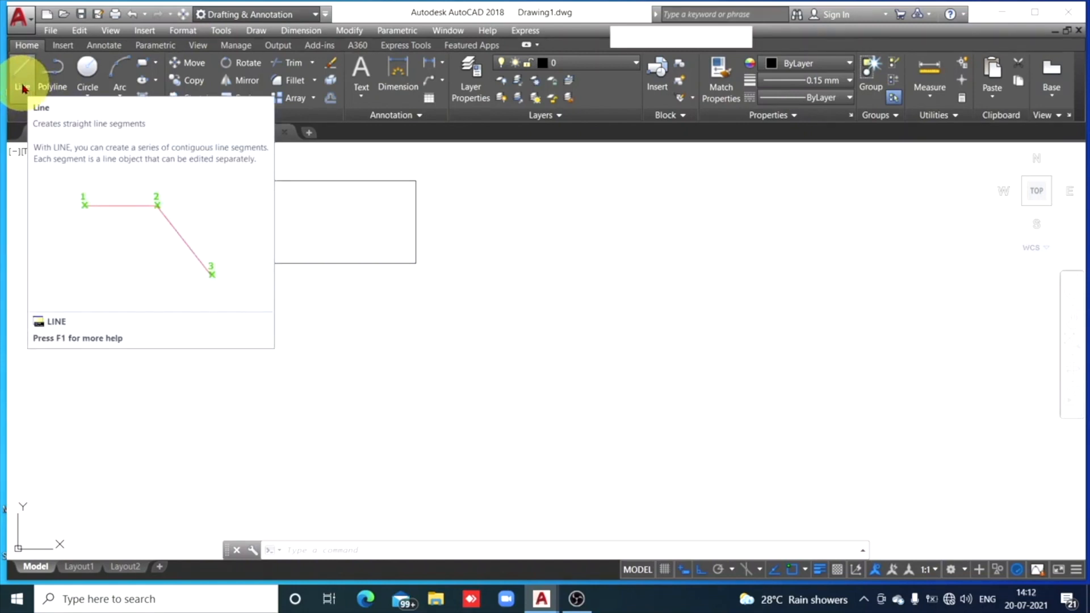
text(LINE)
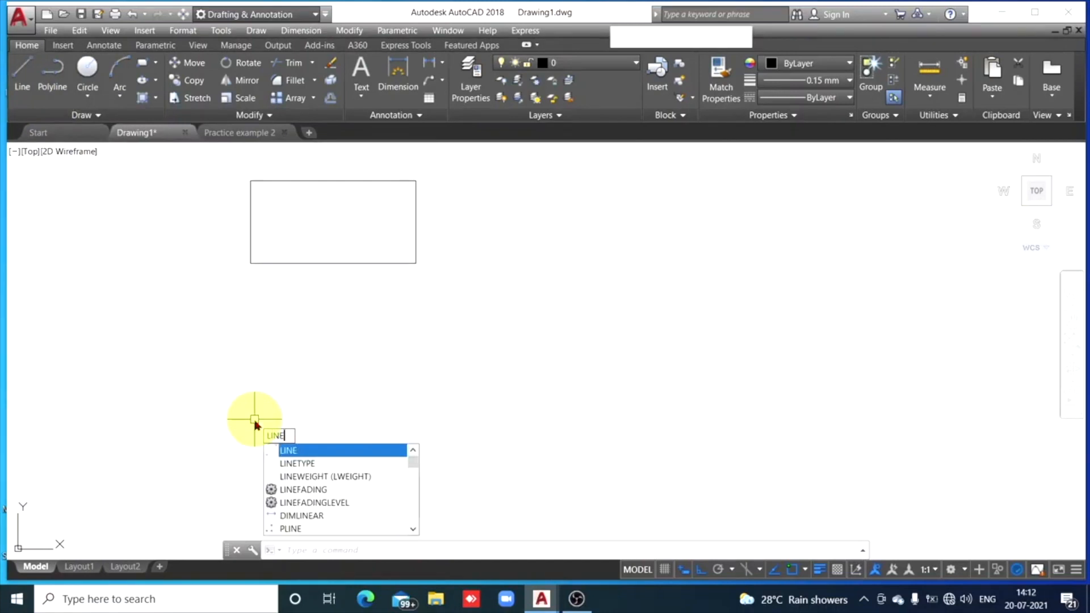
key(space)
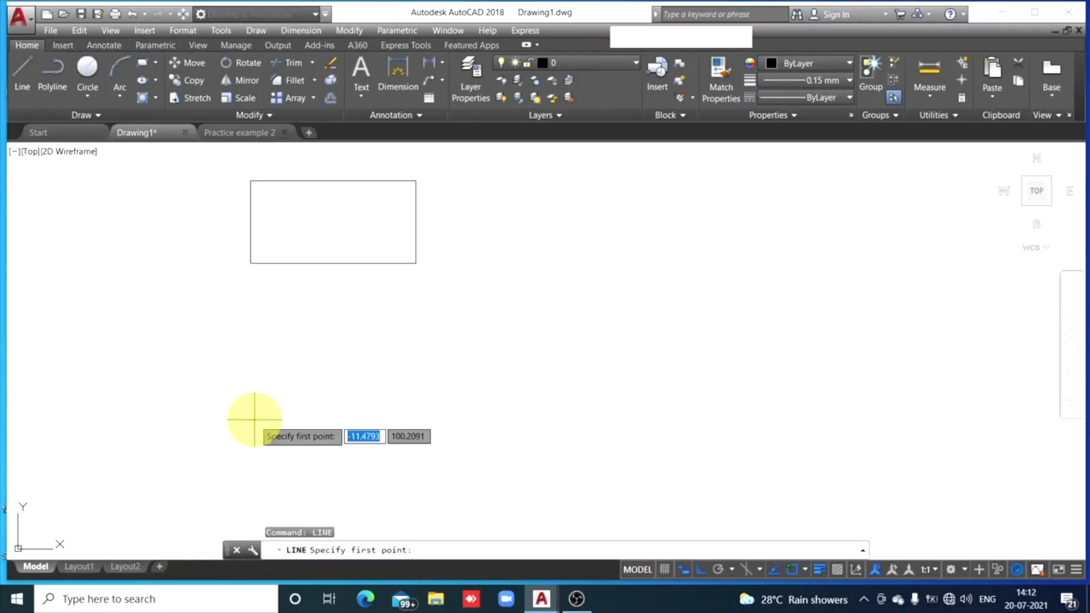
key(Escape)
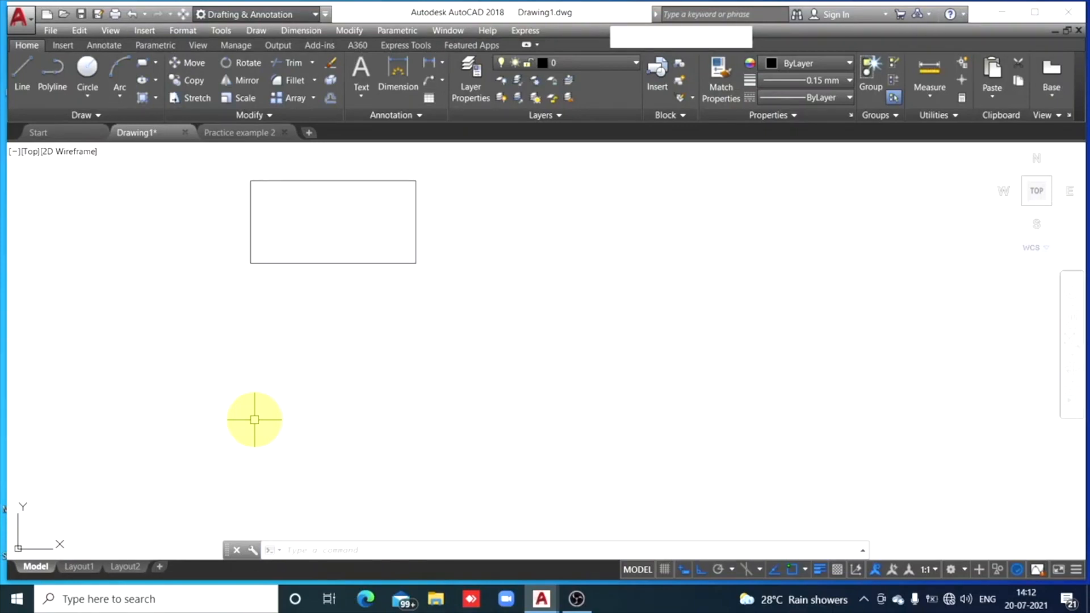
text(l)
key(space)
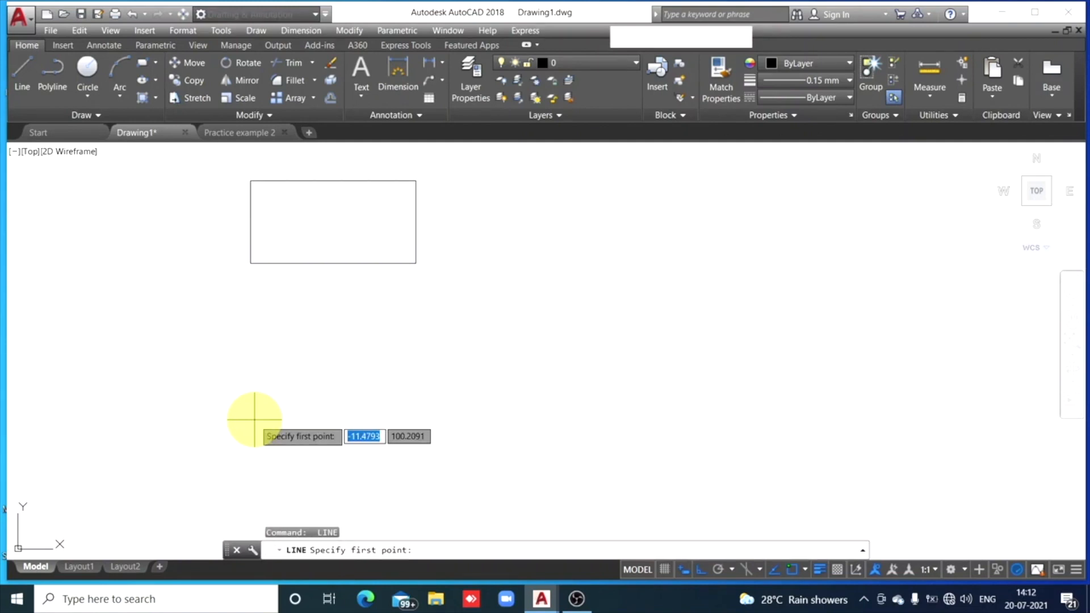
key(Escape)
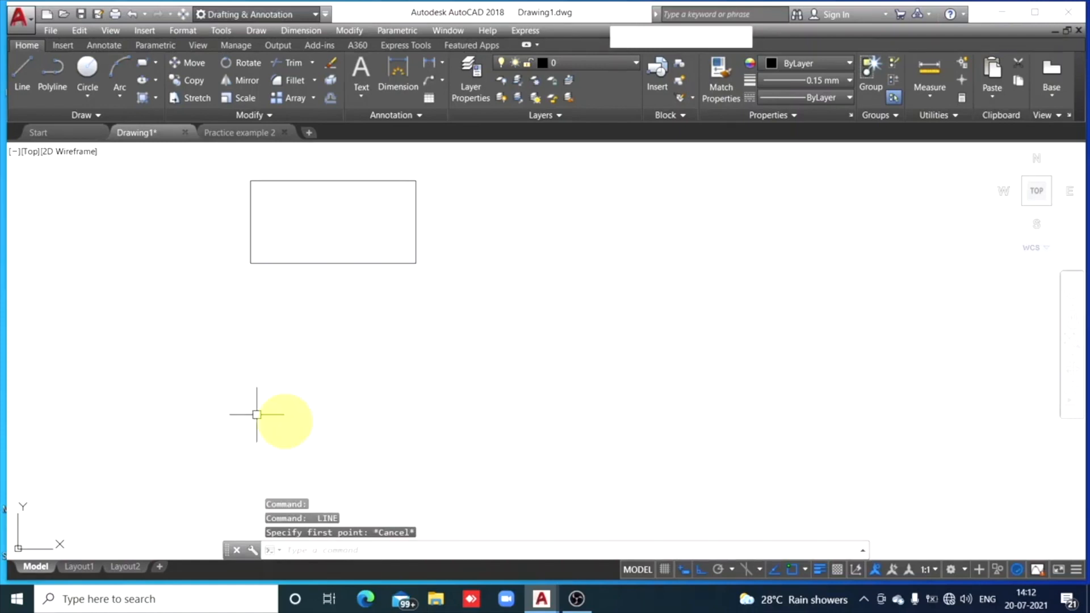
Draw a closed 120 by 70 rectangle from individual lines, 20 below the 120 by 60 rectangle and aligned with its left edge.
click(21, 83)
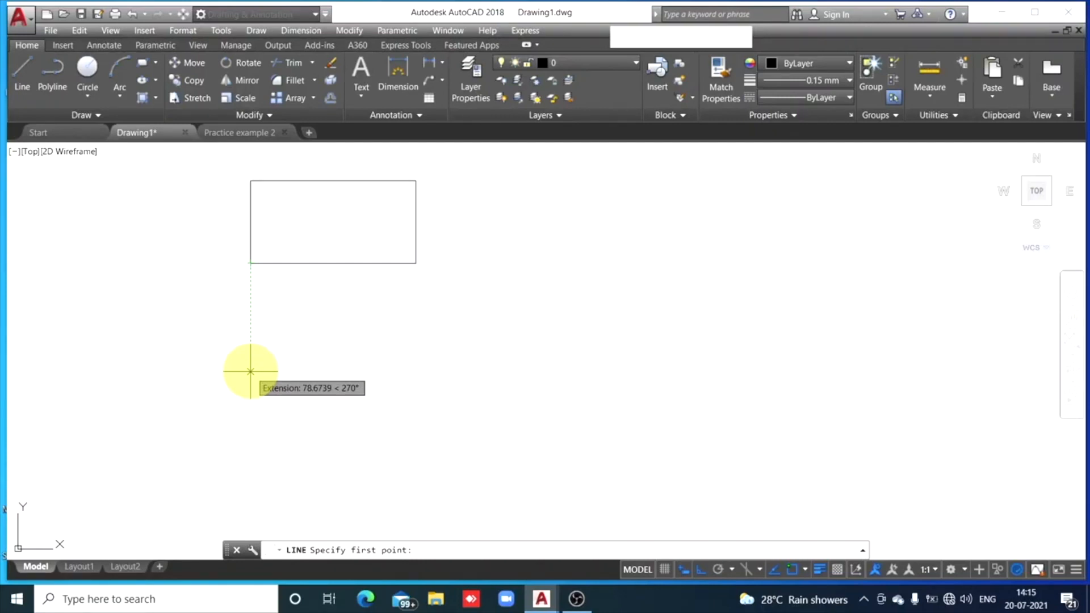
text(2)
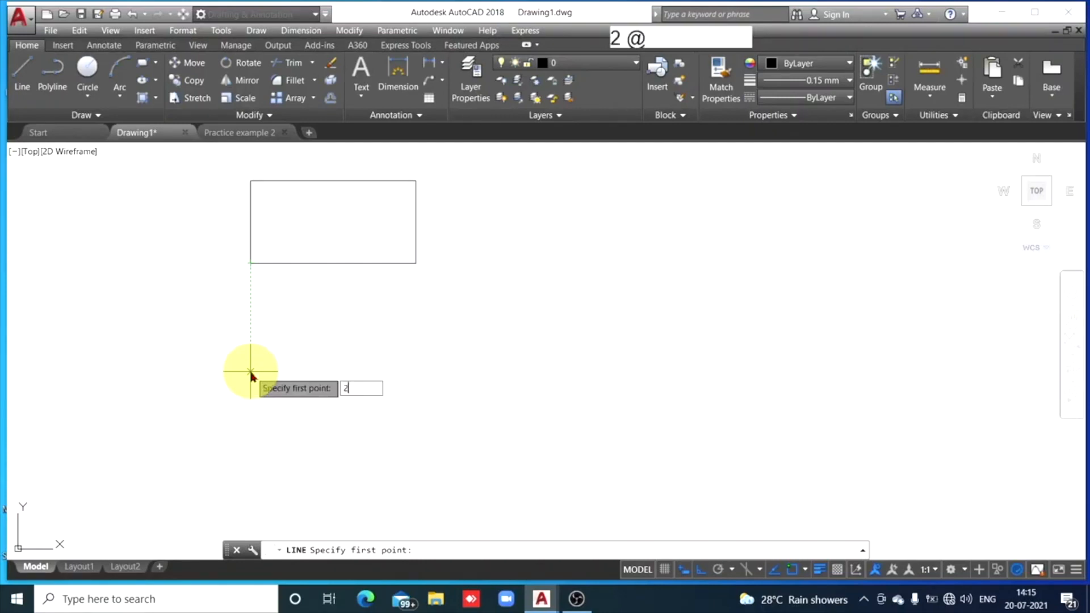
text(0)
key(space)
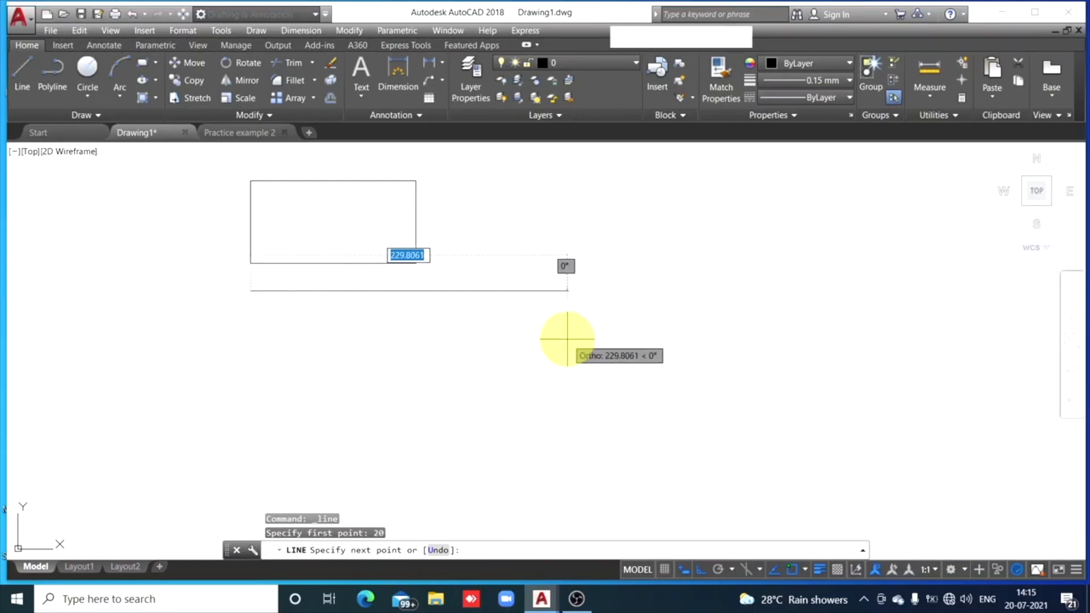
text(12)
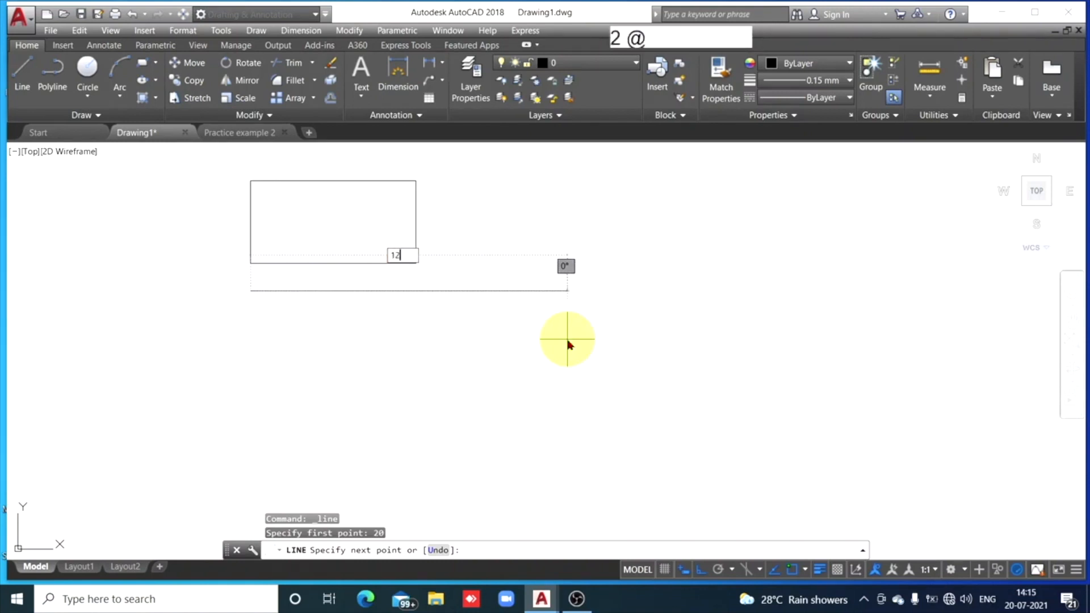
text(0)
key(space)
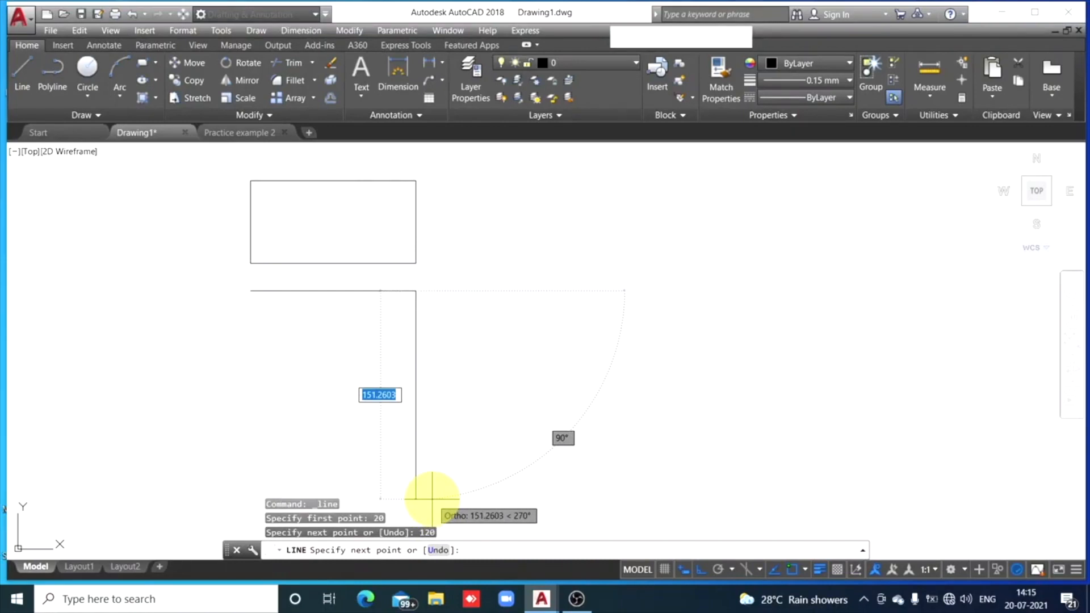
text(7)
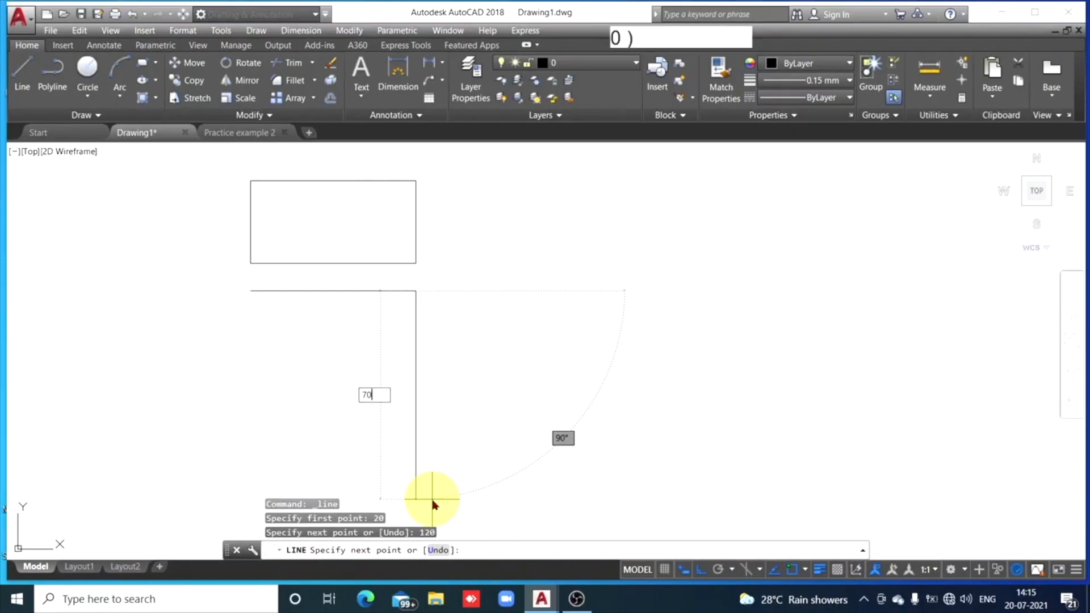
text(0)
key(space)
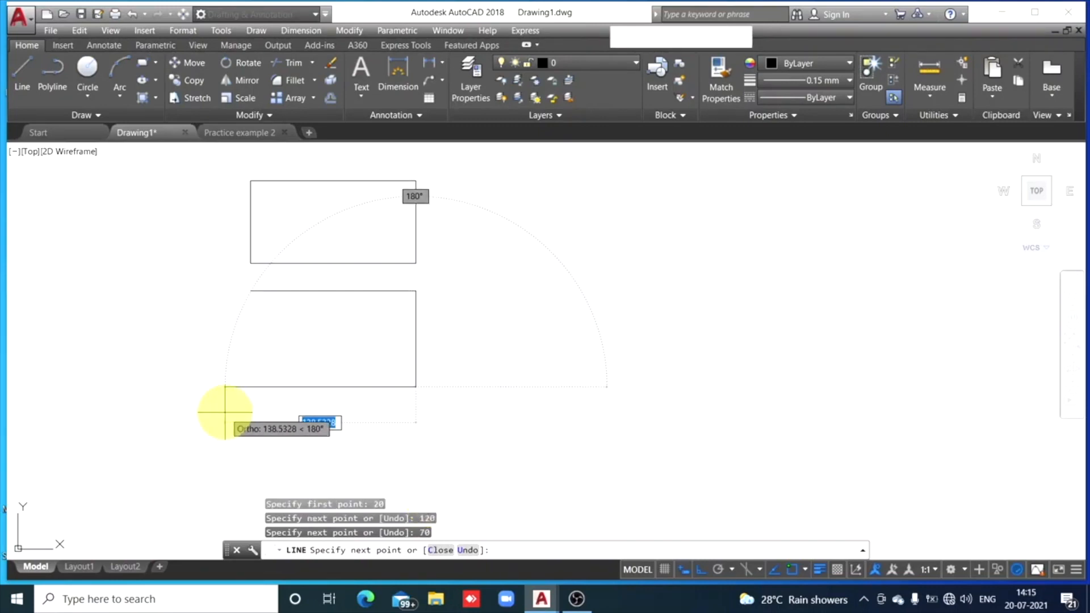
text(12)
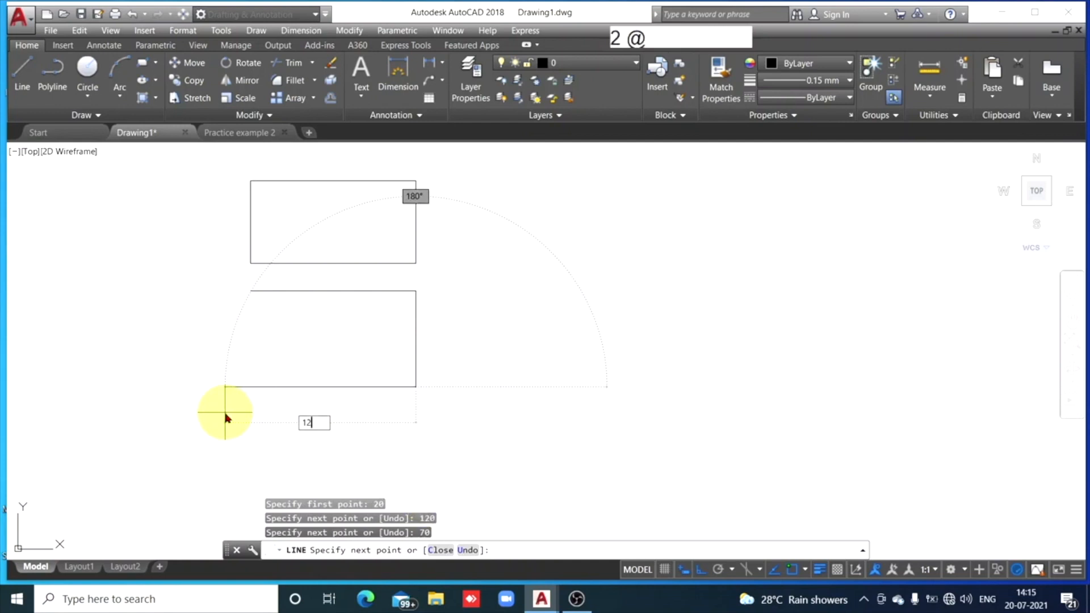
text(0)
key(space)
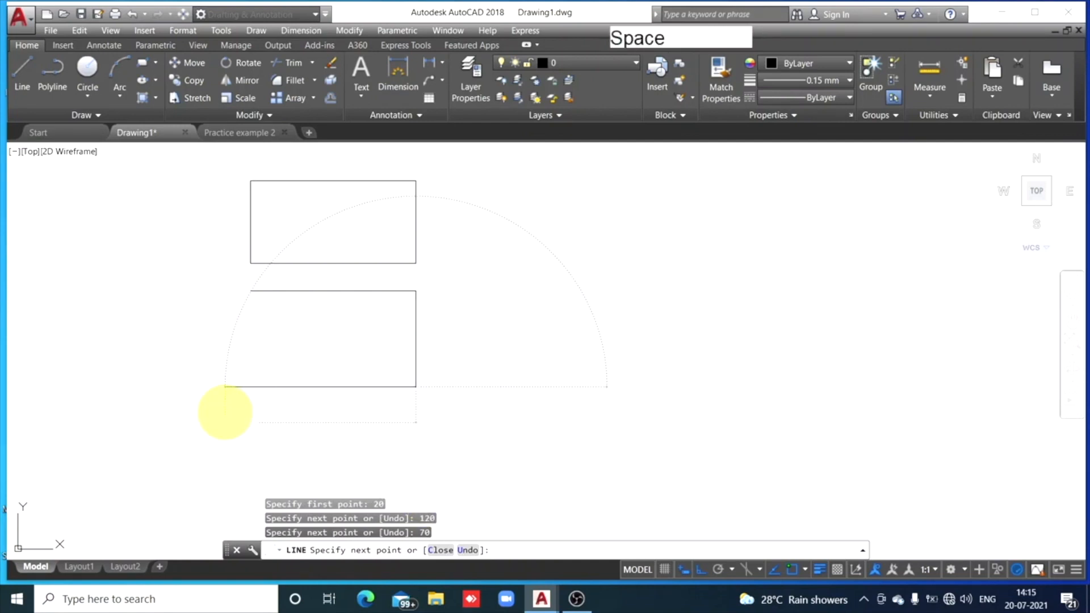
click(250, 291)
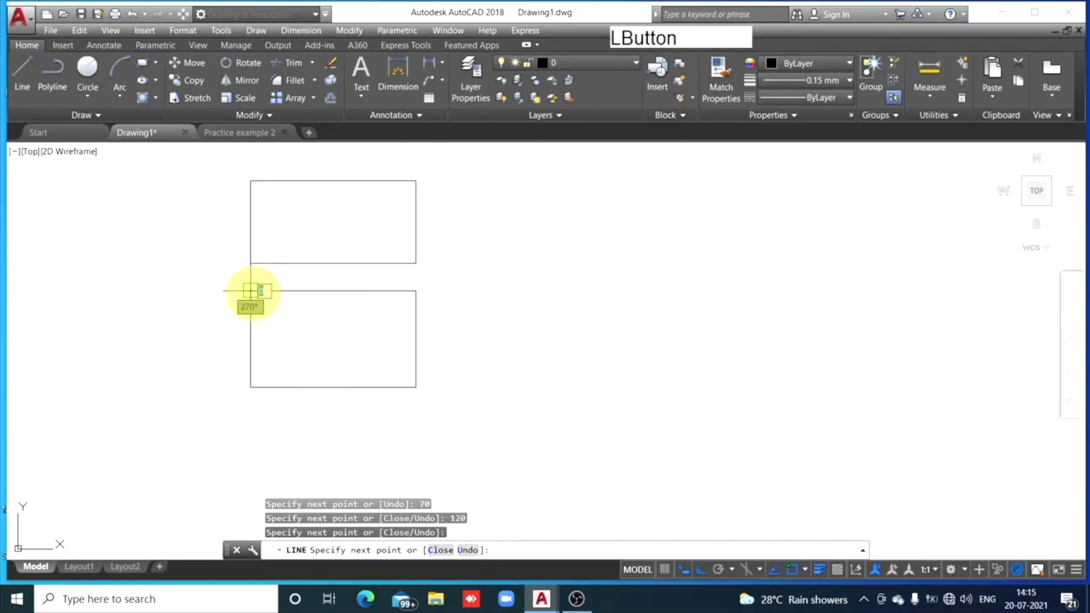
key(Return)
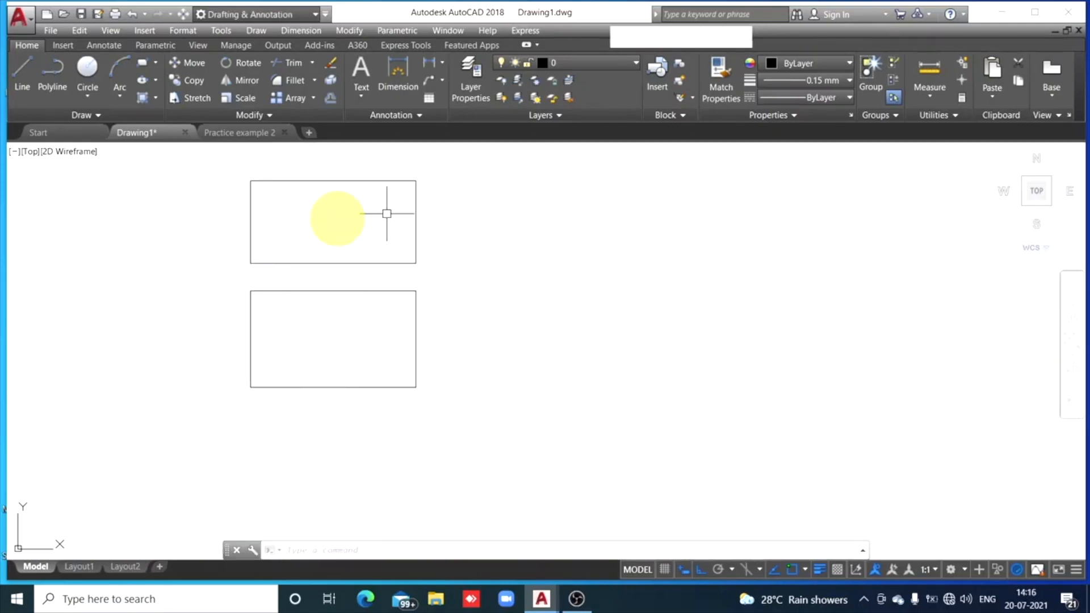
Draw a closed rectangle 70 wide and 60 high from individual lines, 20 to the right of the upper rectangle and level with its top edge.
click(20, 87)
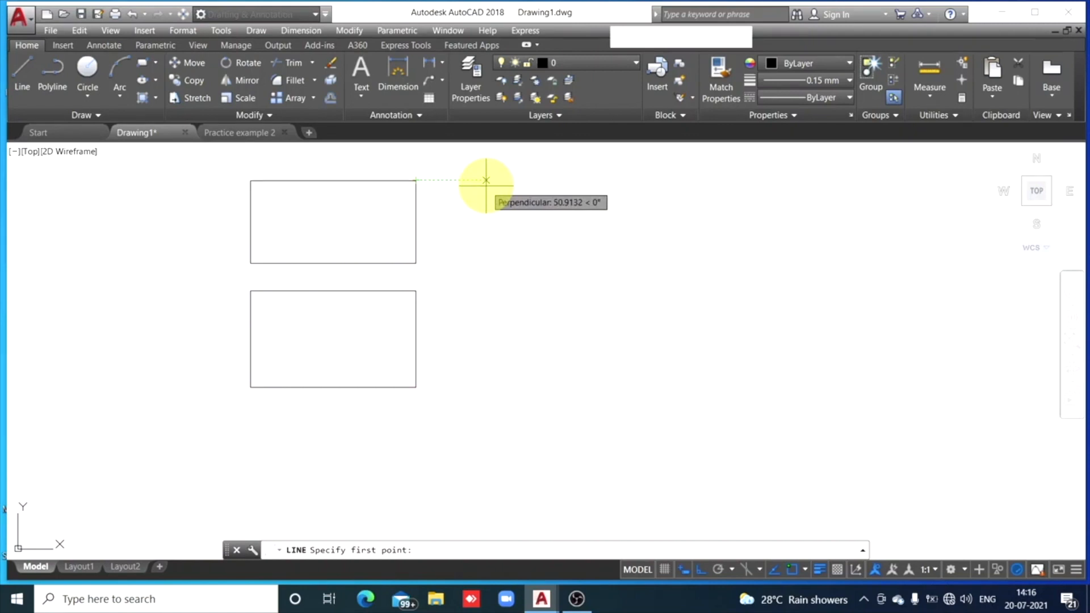
text(20)
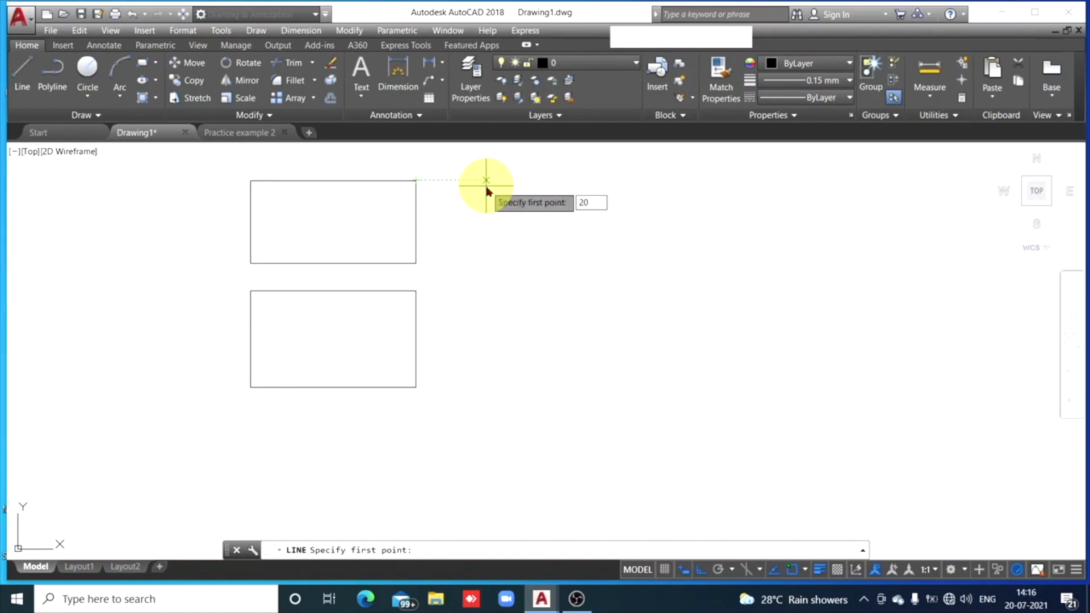
key(space)
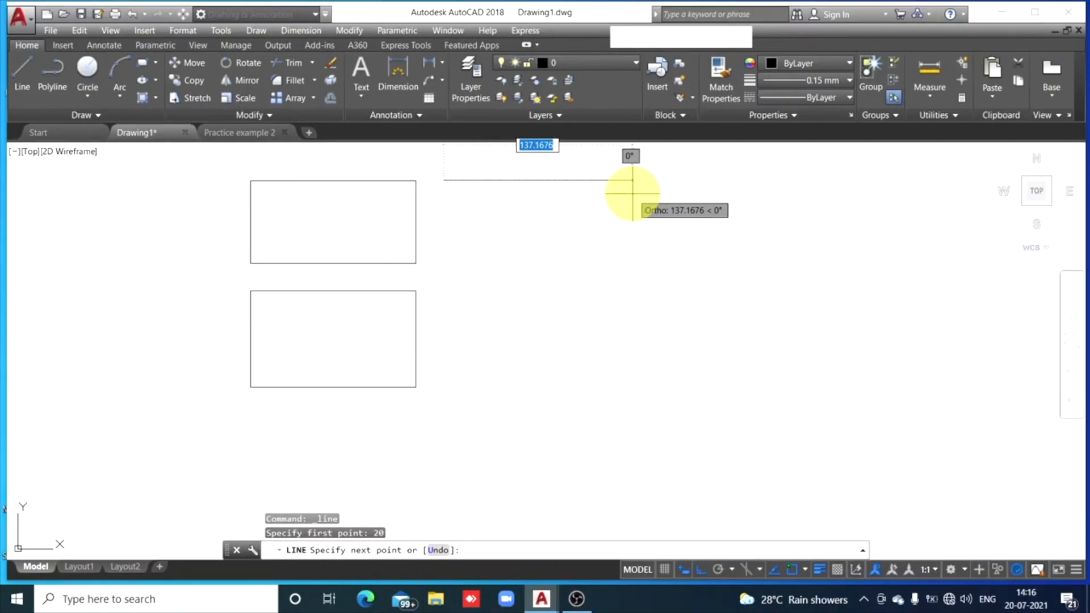
text(7)
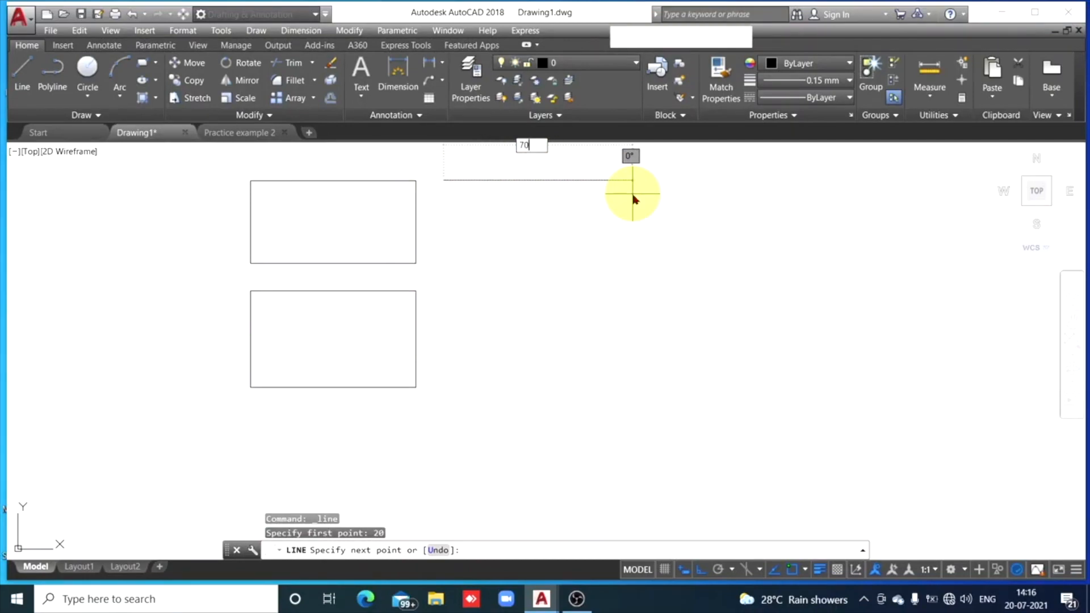
text(0)
key(Return)
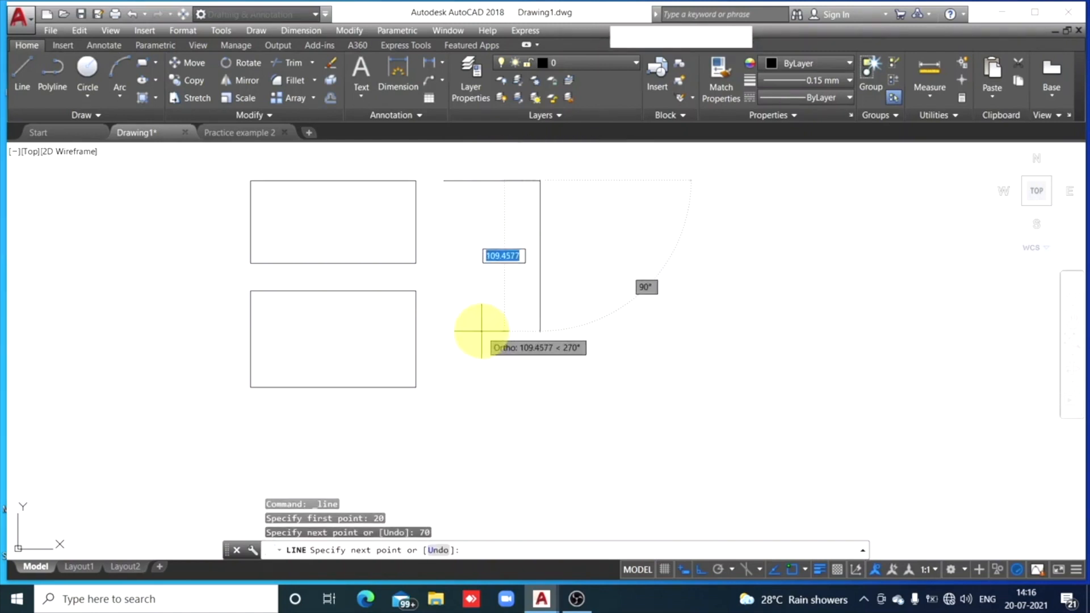
text(6)
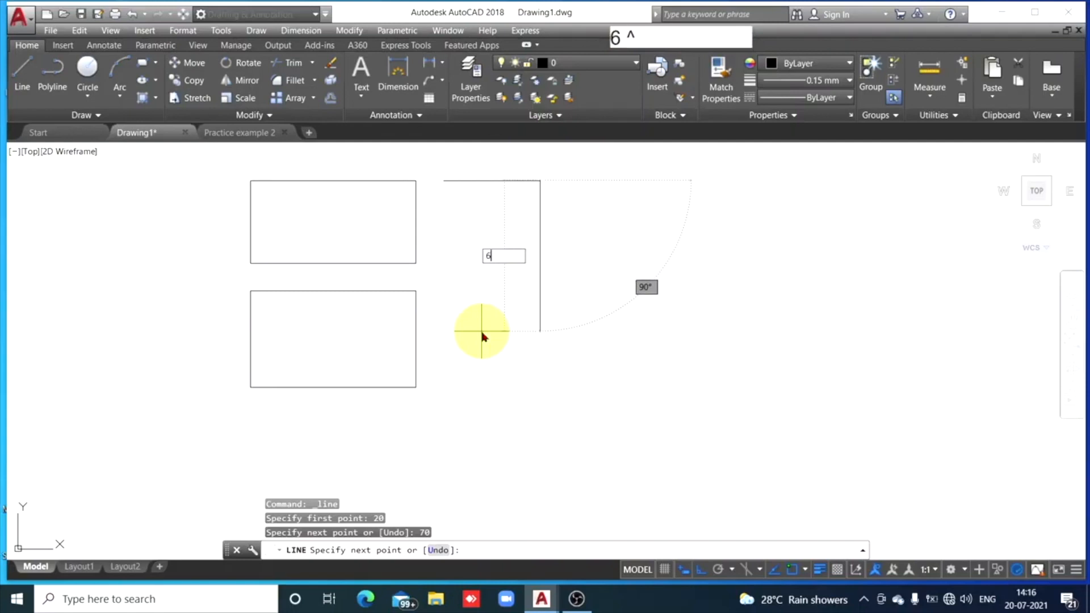
text(0)
key(Return)
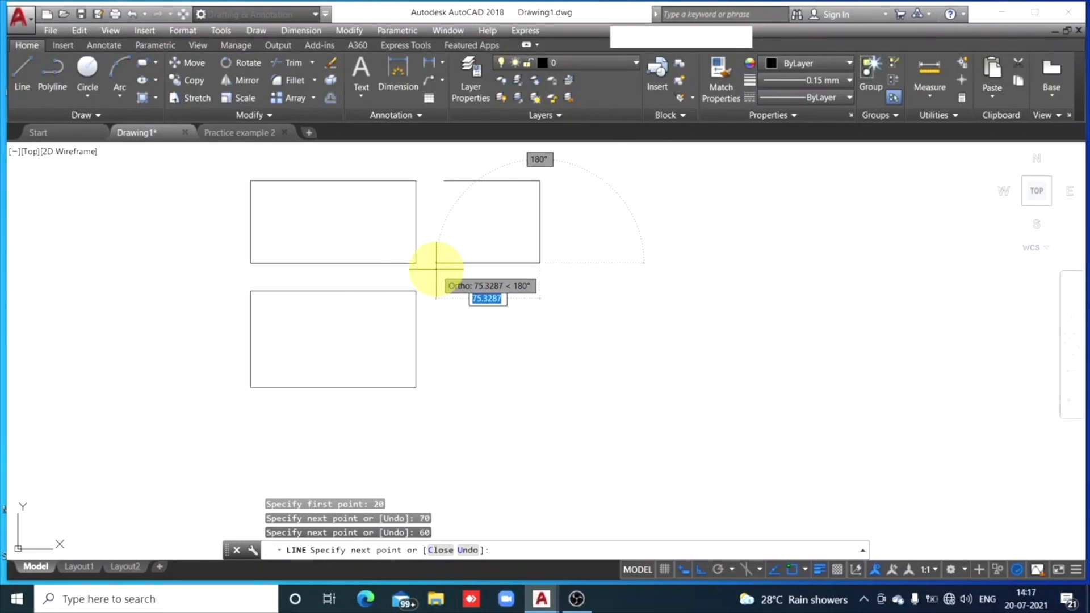
text(7)
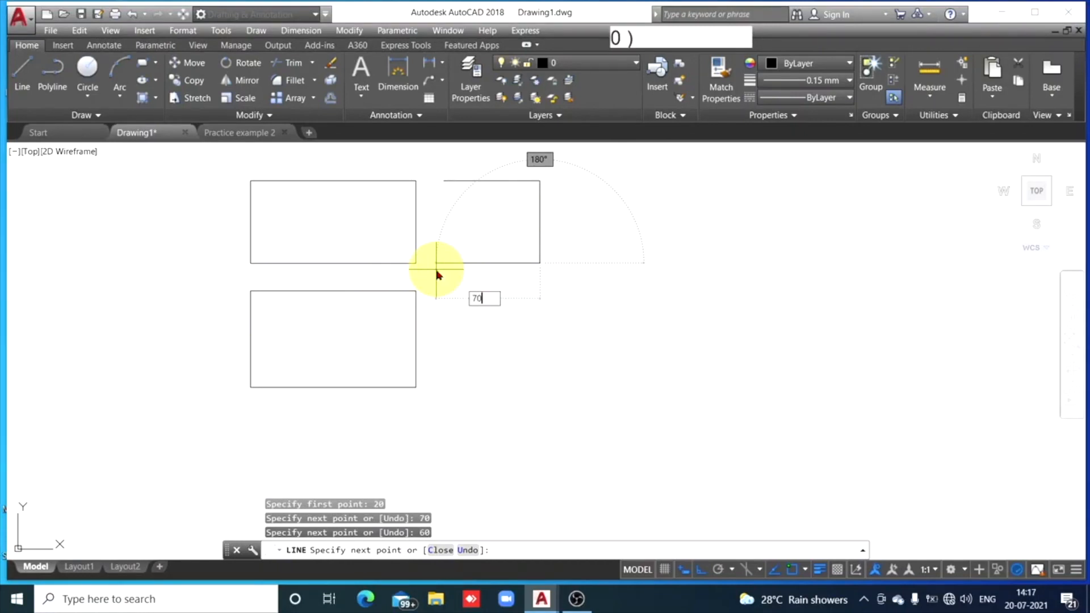
text(0)
key(space)
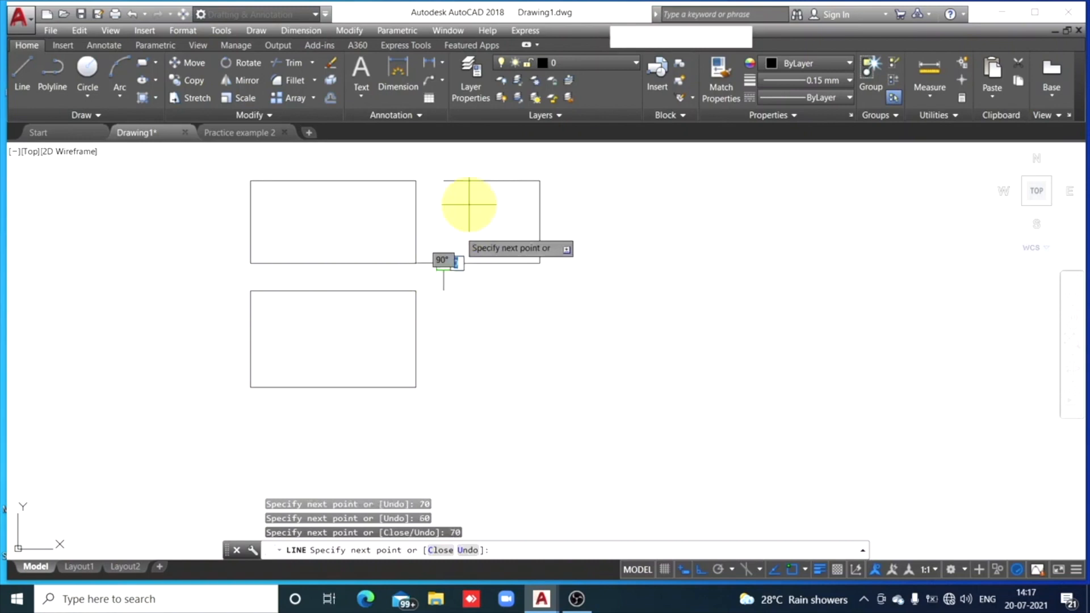
click(444, 180)
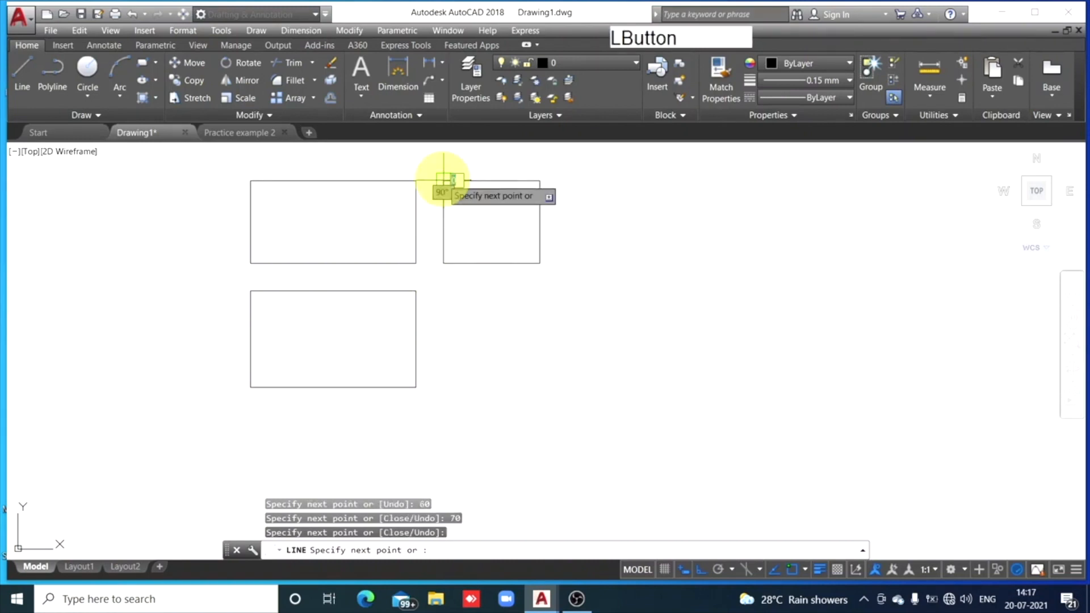
key(Escape)
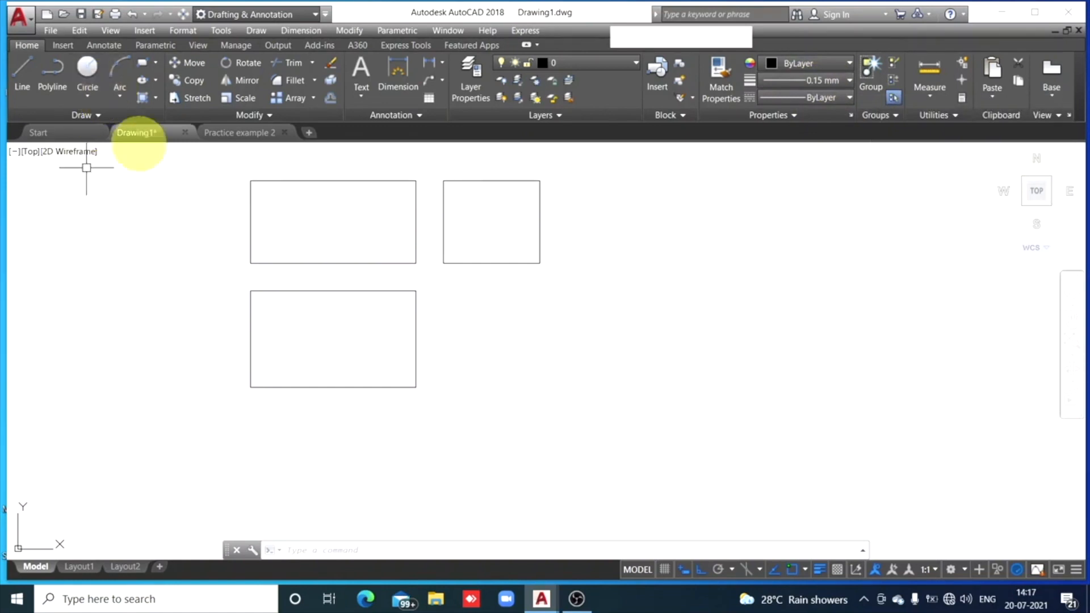
Consult the figure in Practice example 2, and draw Drawing1's horizontal centre line through the lower rectangle, starting about 19 beyond its left edge midpoint.
click(238, 132)
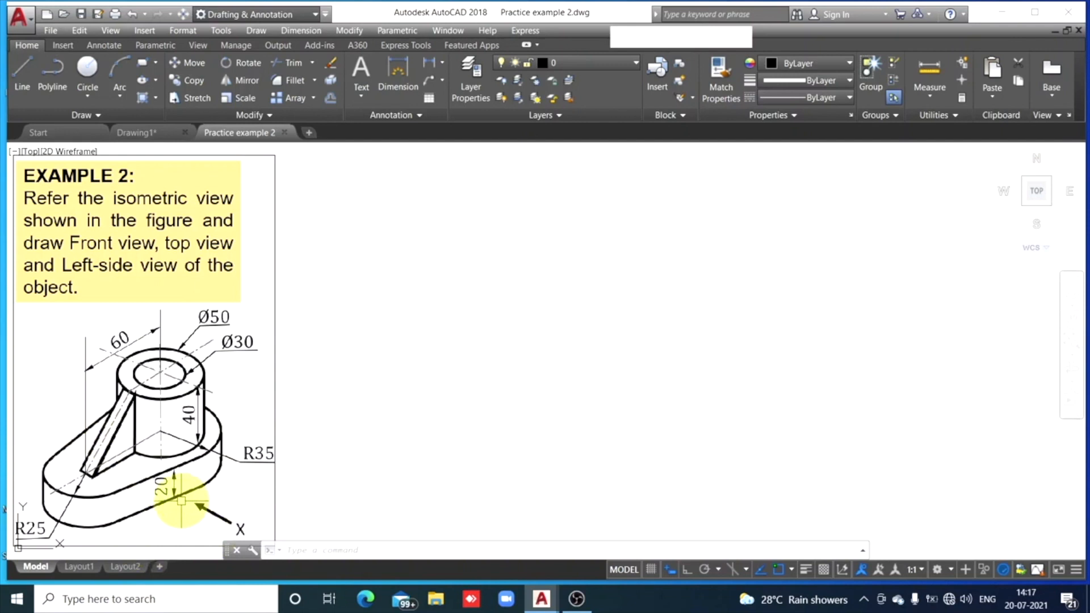
click(142, 134)
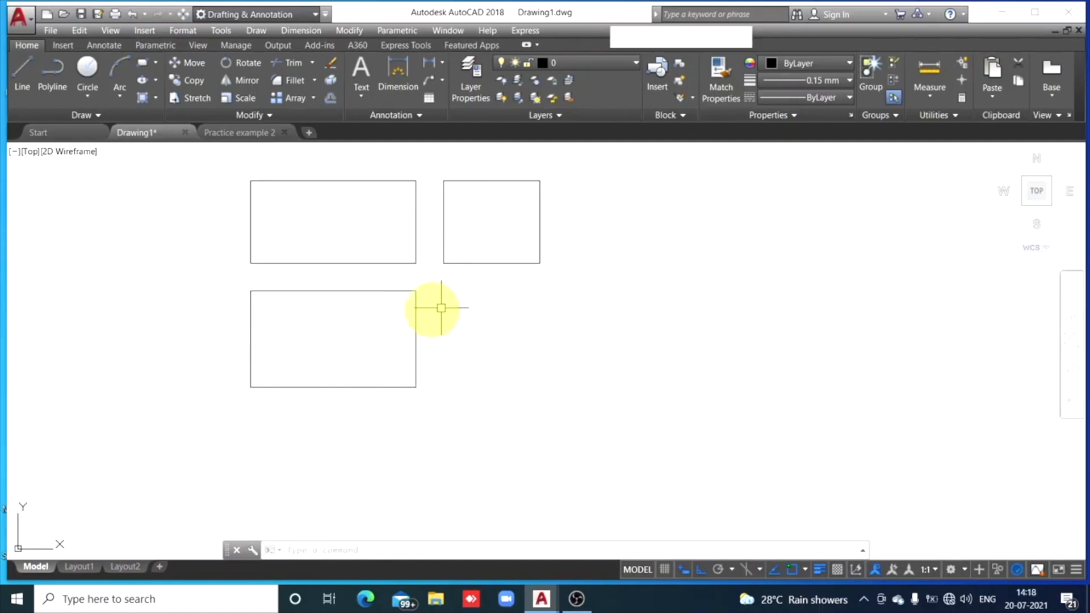
click(25, 90)
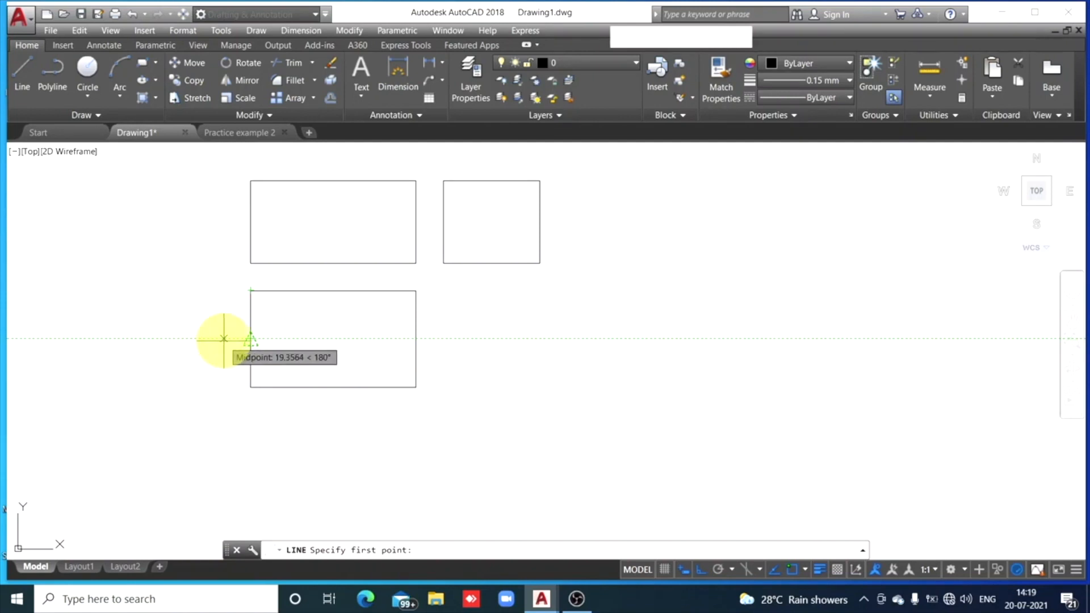
click(224, 339)
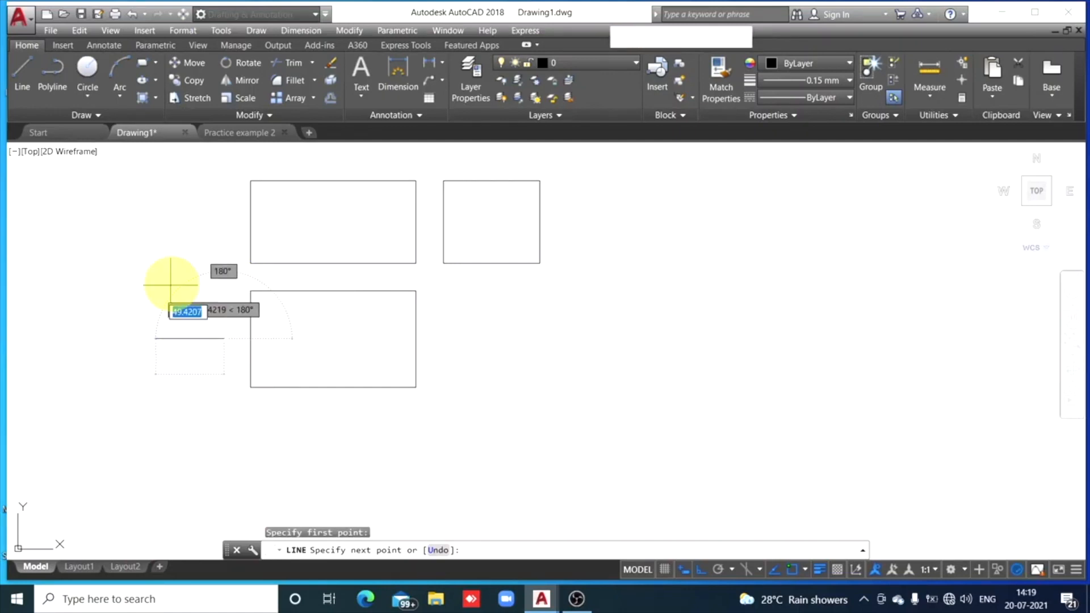
click(438, 339)
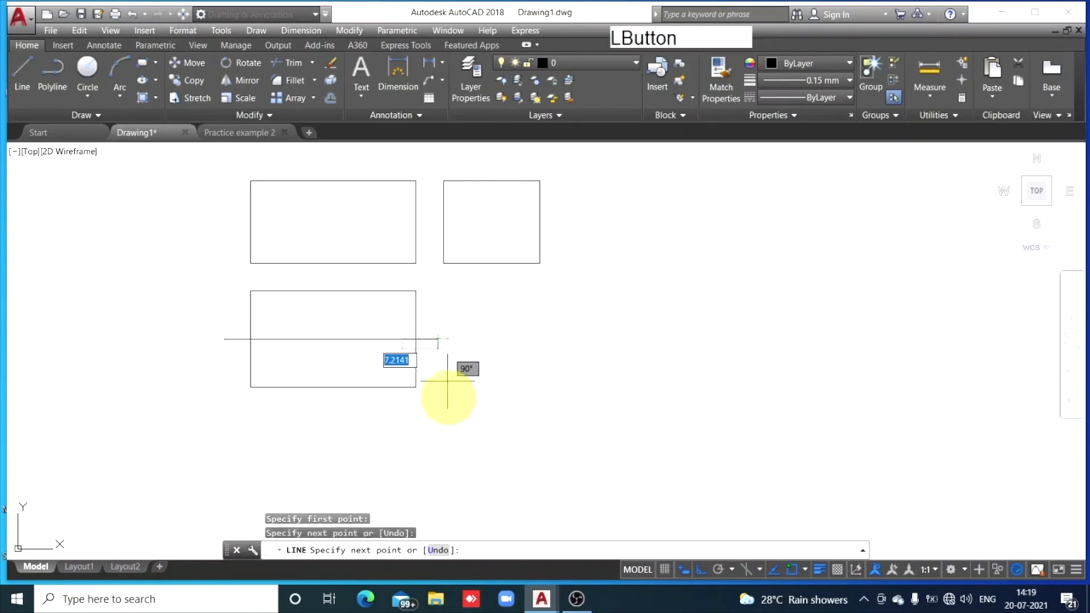
key(Escape)
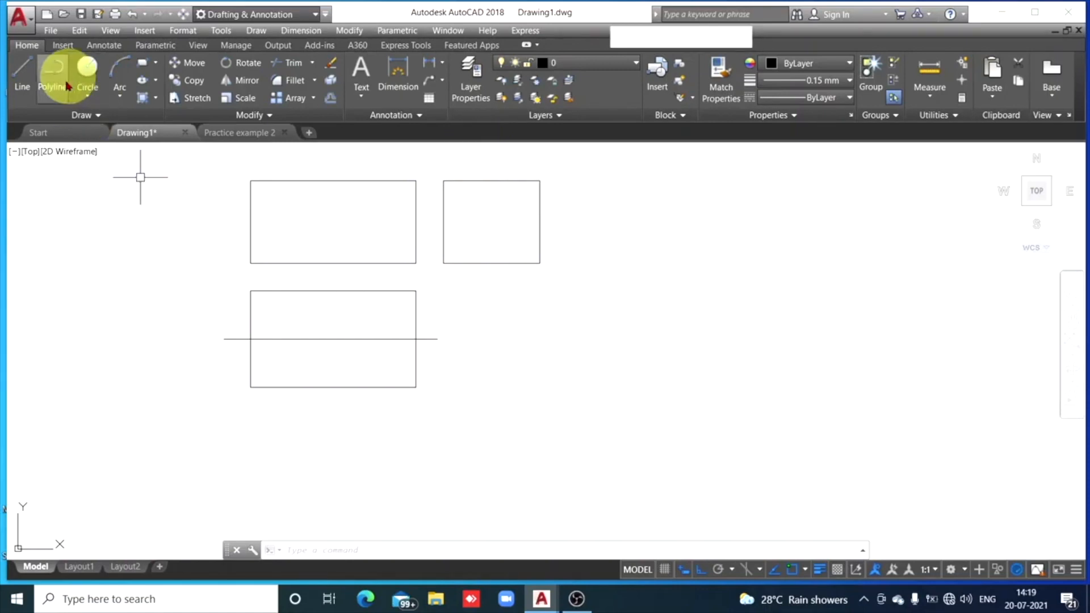
Draw a vertical centre line through the 70 by 60 rectangle, from about 9 above its top edge midpoint to below its bottom edge.
click(25, 89)
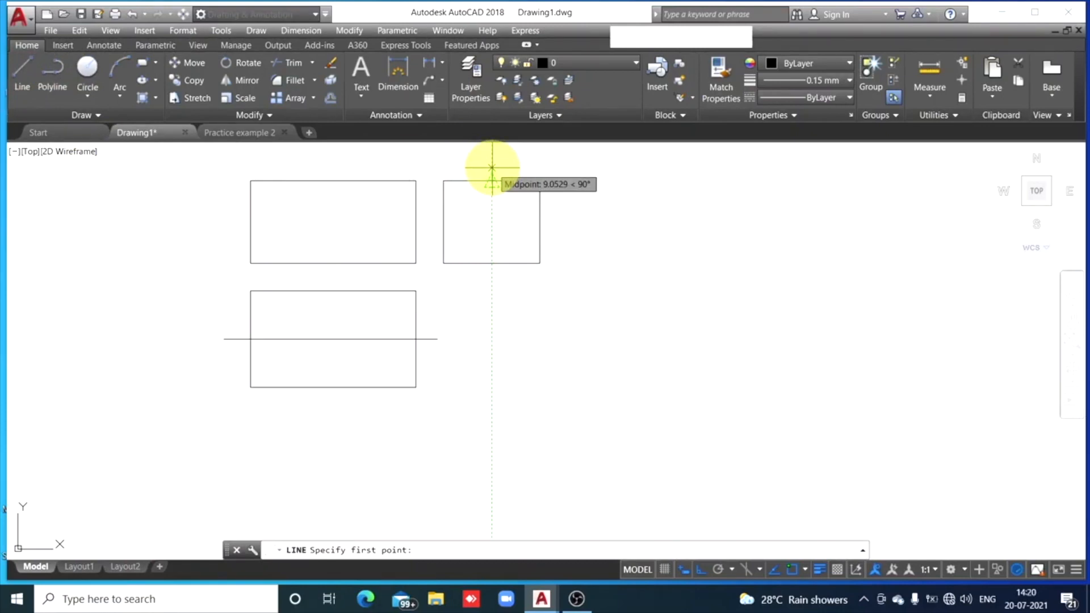
click(492, 168)
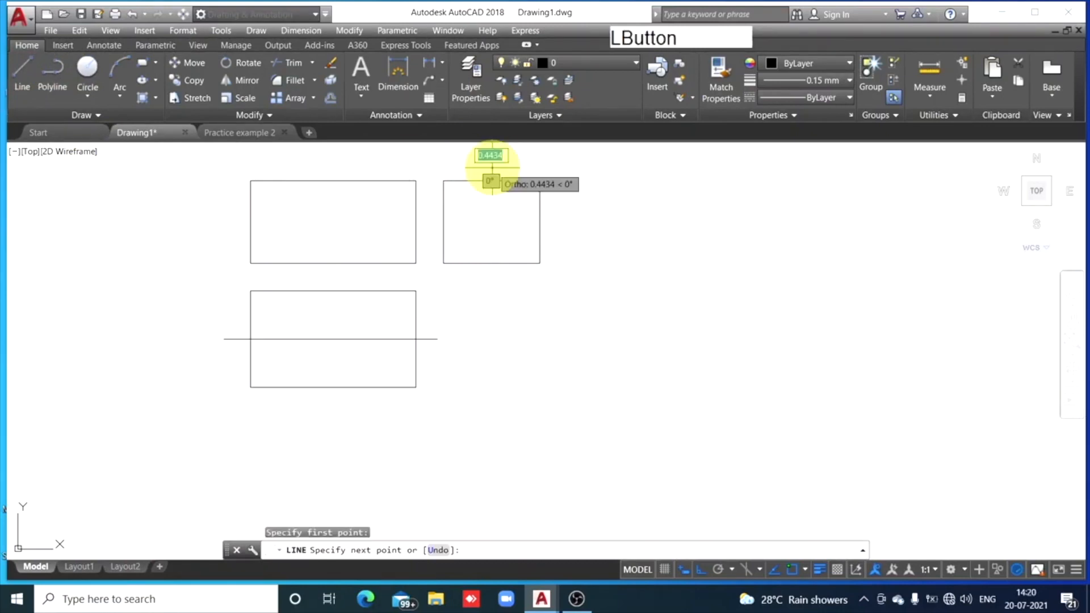
click(482, 275)
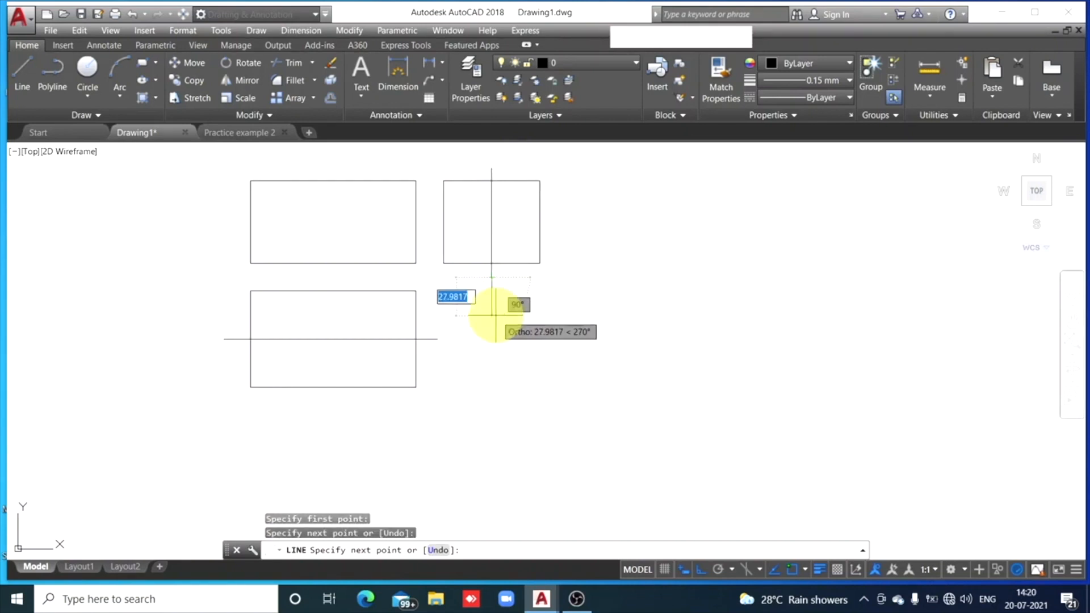
key(Escape)
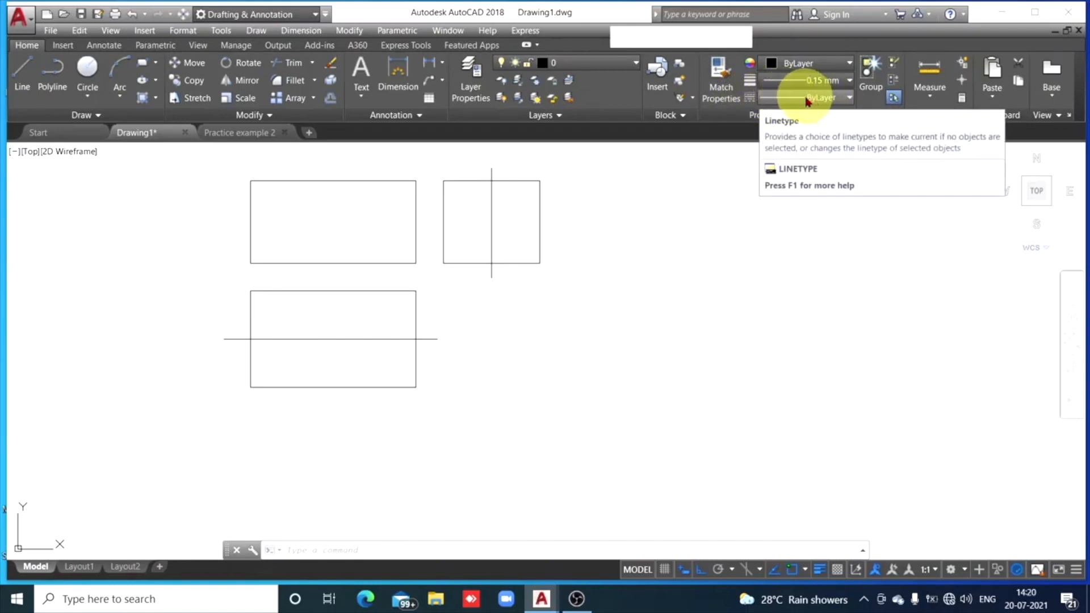
Load the CENTER linetype from acadiso.lin into the drawing.
click(850, 101)
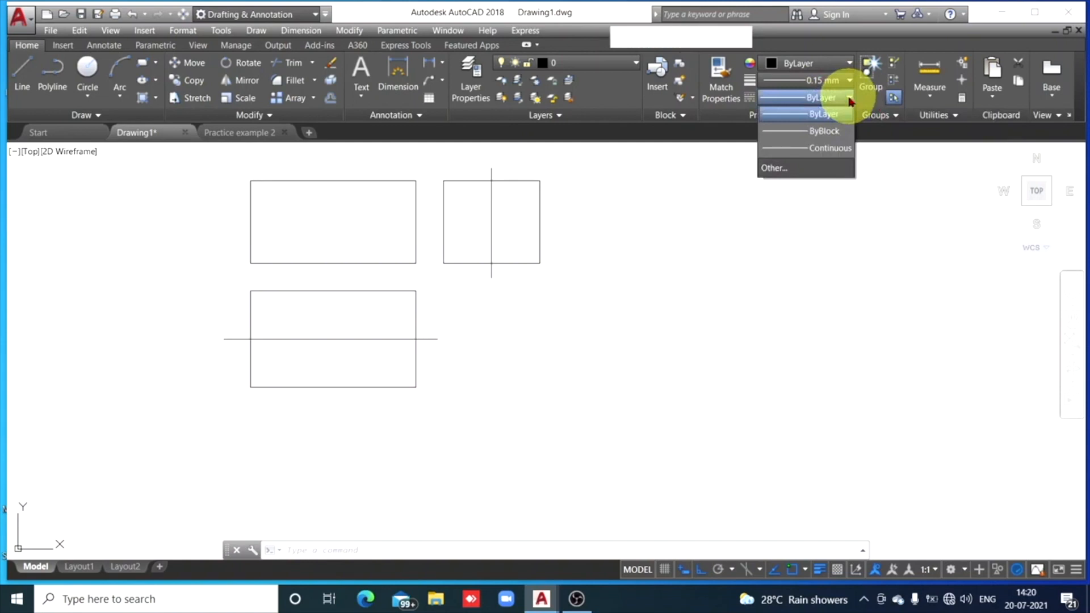
click(778, 169)
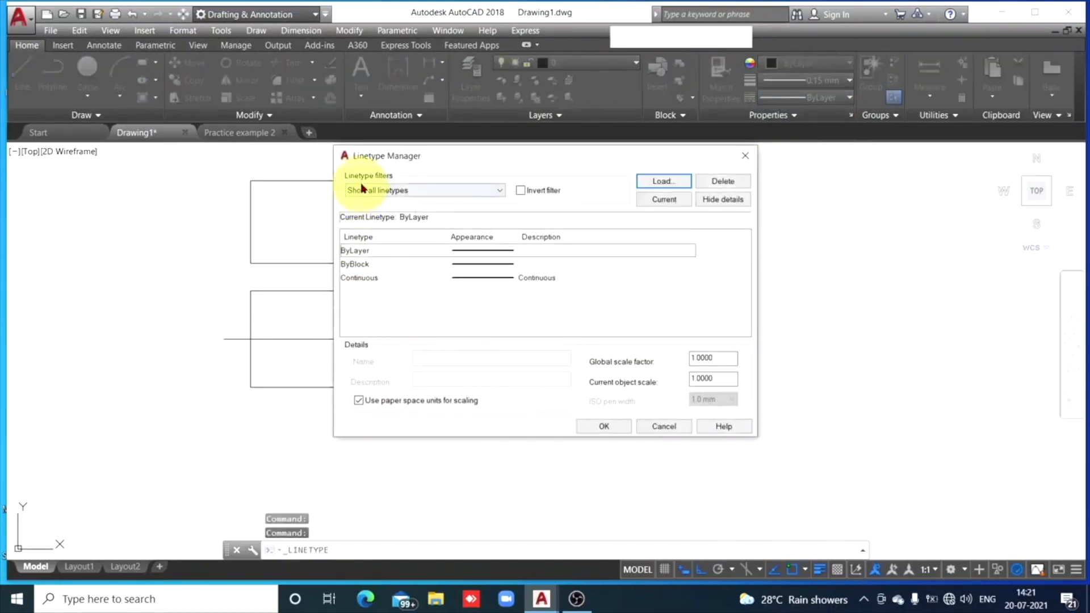
click(662, 182)
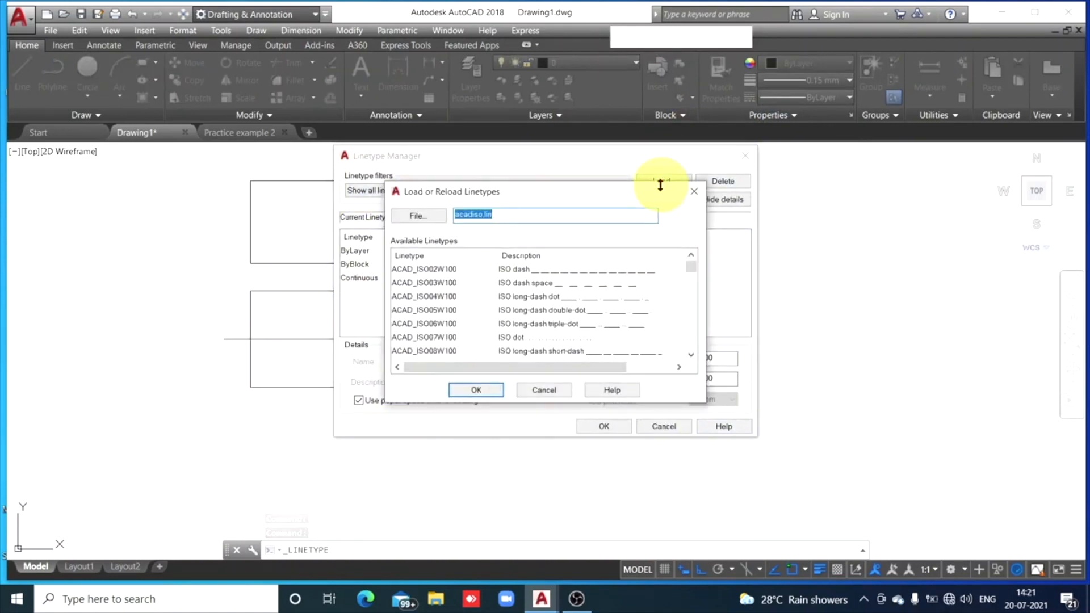
scroll(556, 302, down, 1)
scroll(556, 302, down, 4)
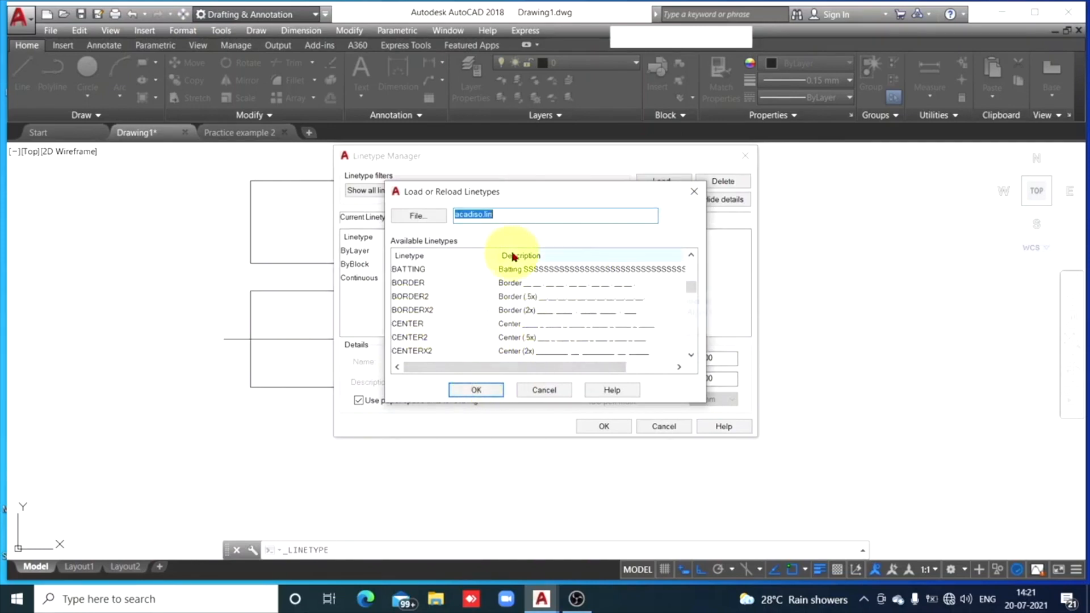
click(553, 331)
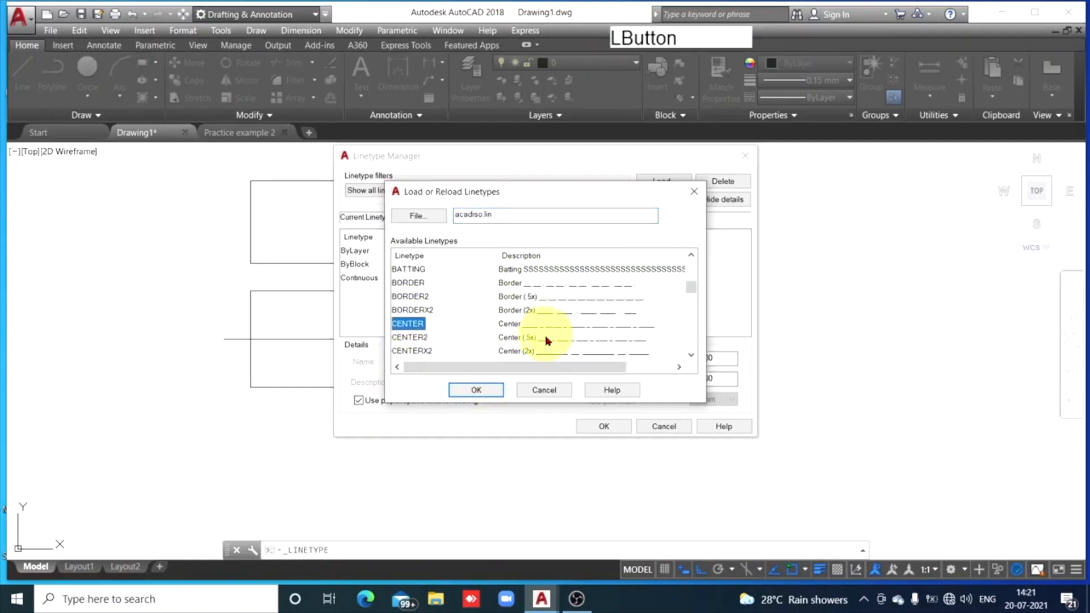
click(476, 390)
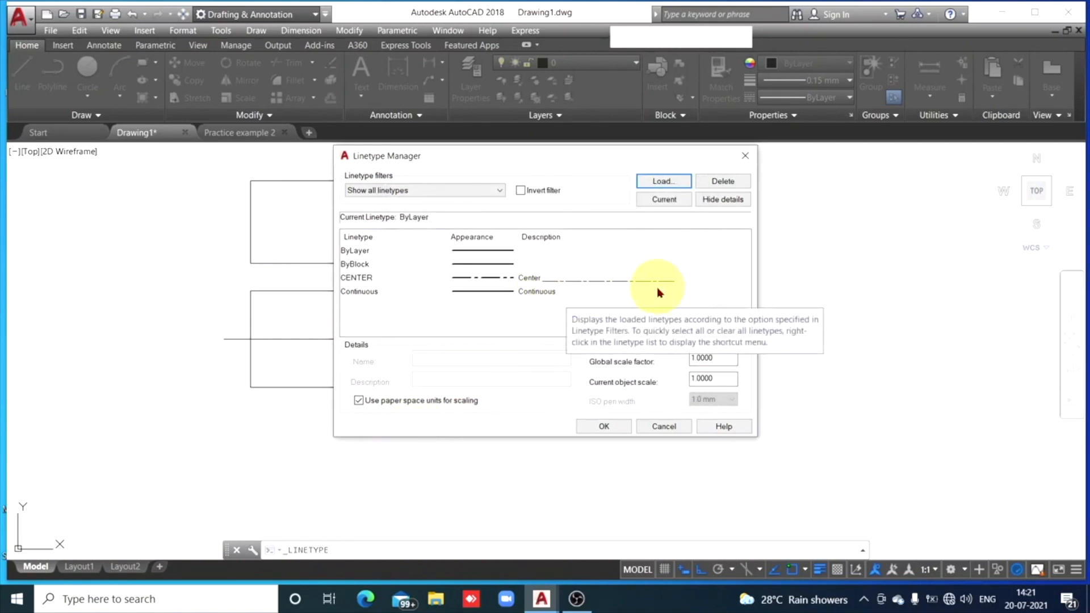
Load the HIDDEN linetype from acadiso.lin and accept the linetype settings.
click(662, 181)
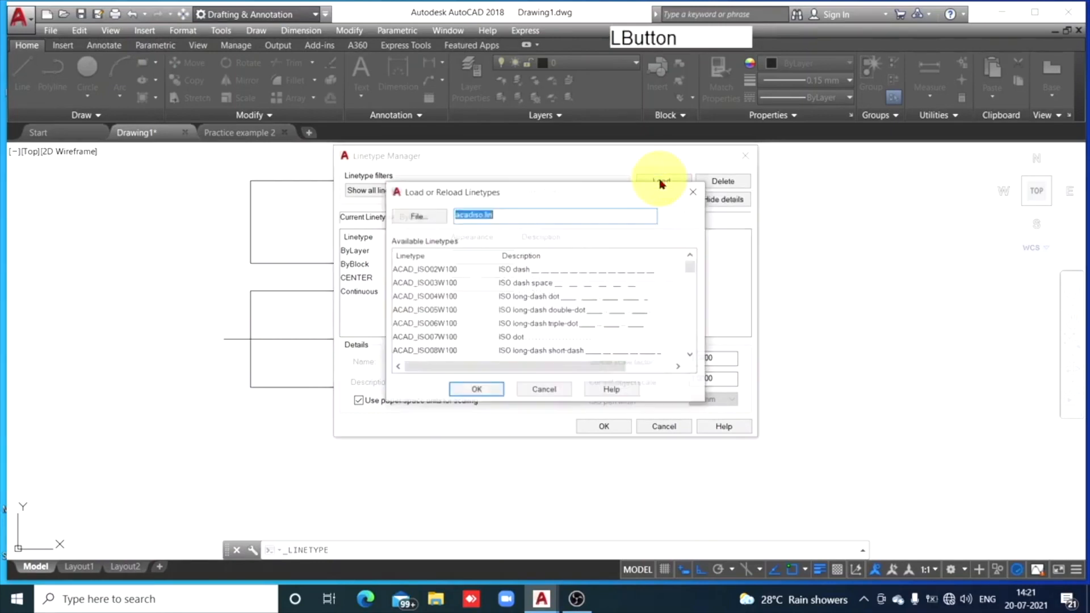
scroll(516, 316, down, 1)
scroll(517, 316, down, 4)
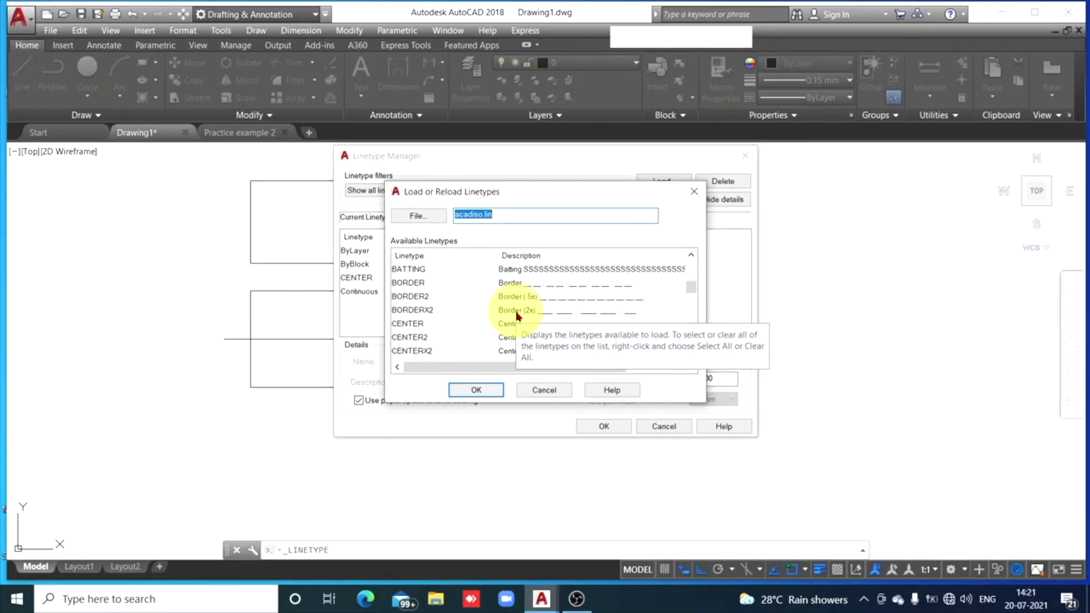
scroll(518, 316, down, 2)
scroll(545, 311, down, 3)
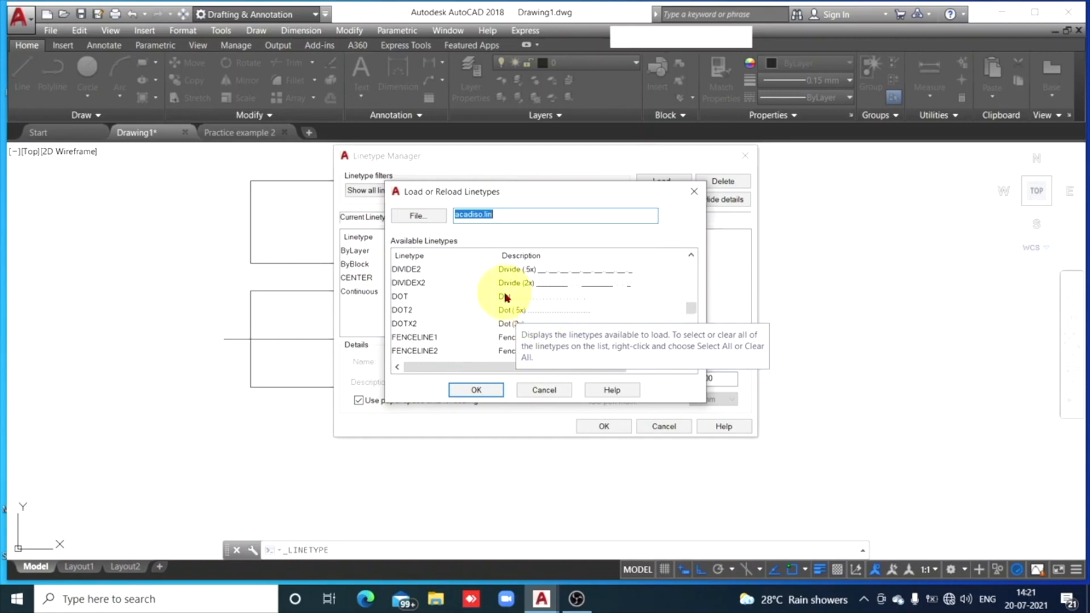
scroll(507, 297, down, 1)
scroll(507, 297, down, 1)
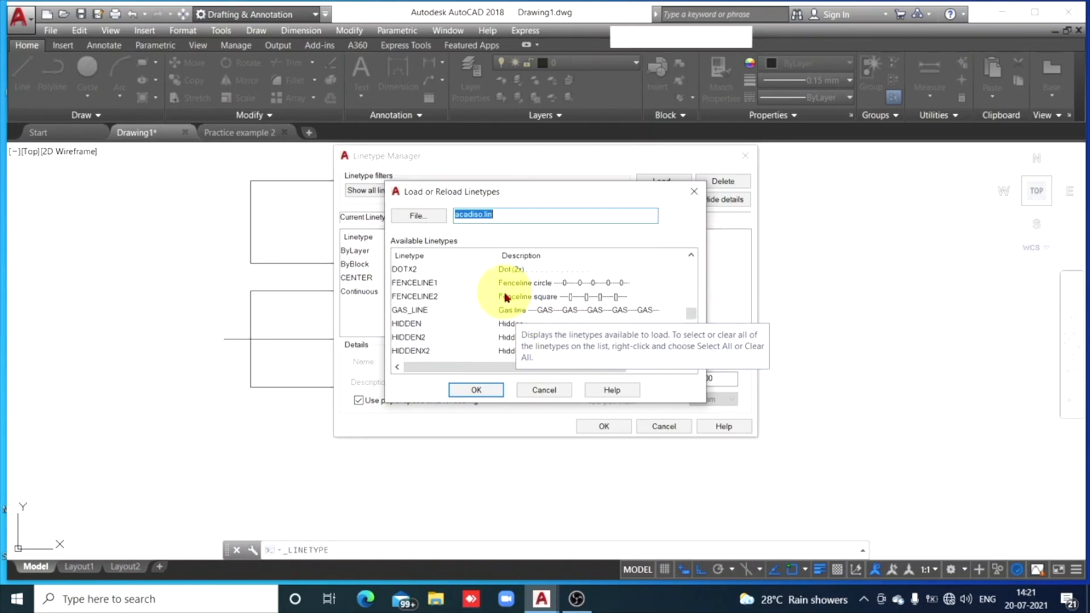
scroll(507, 298, down, 1)
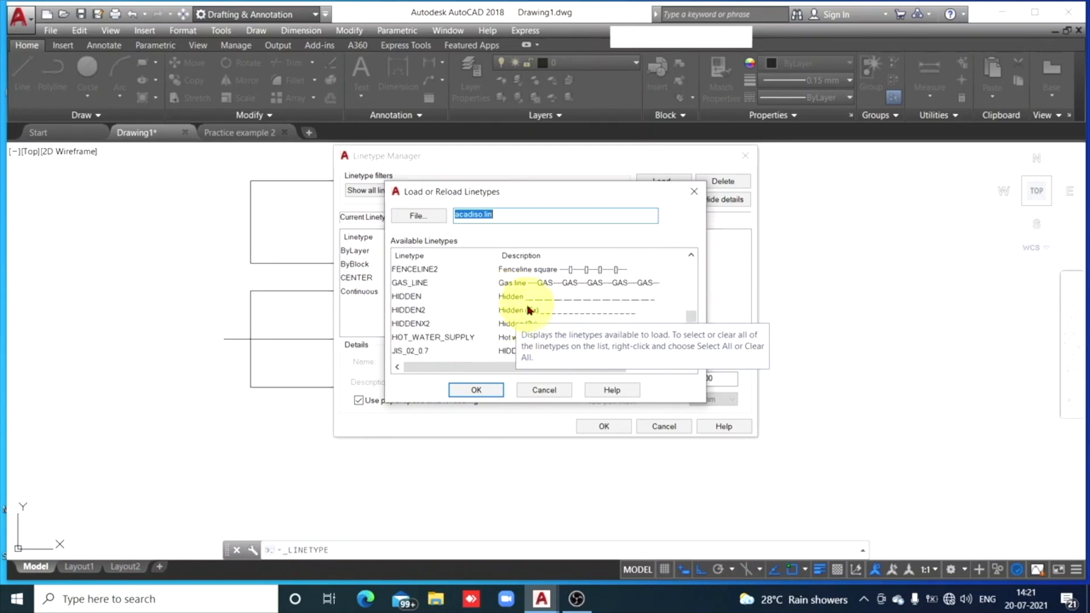
click(544, 300)
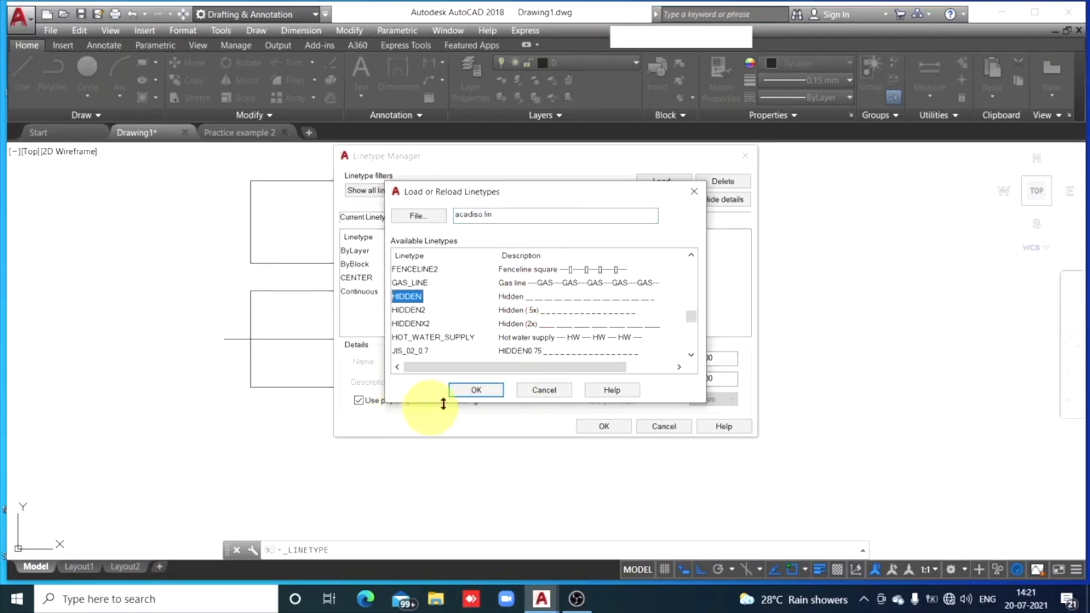
click(476, 391)
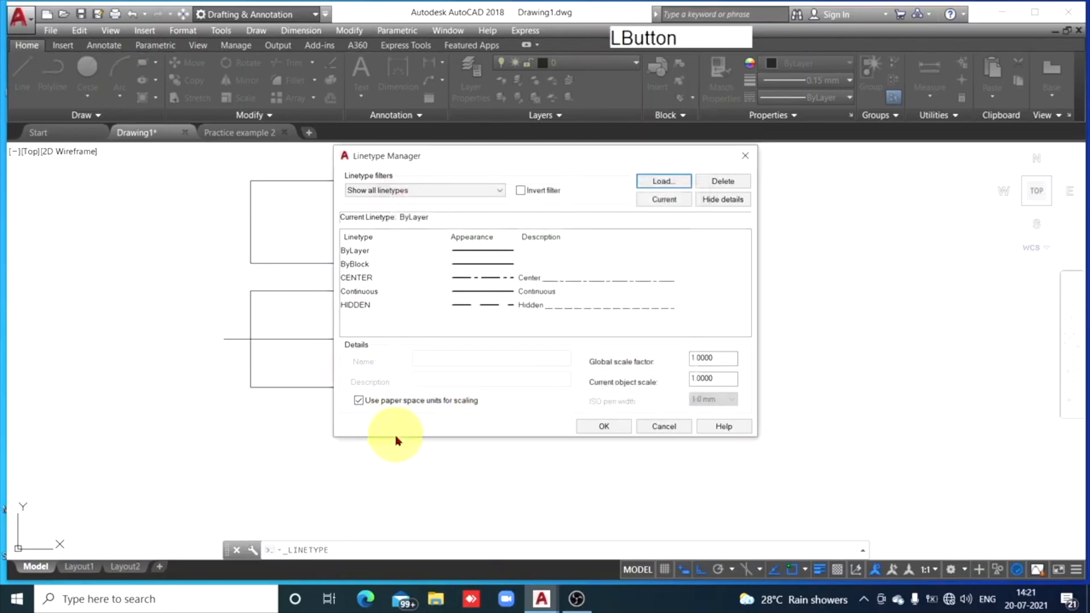
click(605, 427)
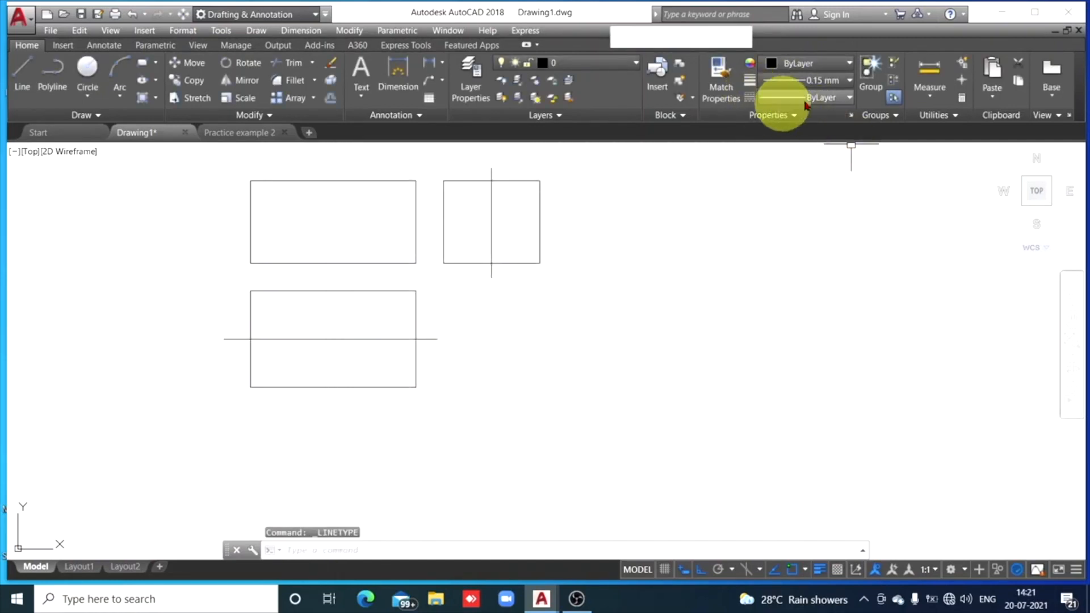
Assign the CENTER linetype to the horizontal line through the lower rectangle.
click(848, 97)
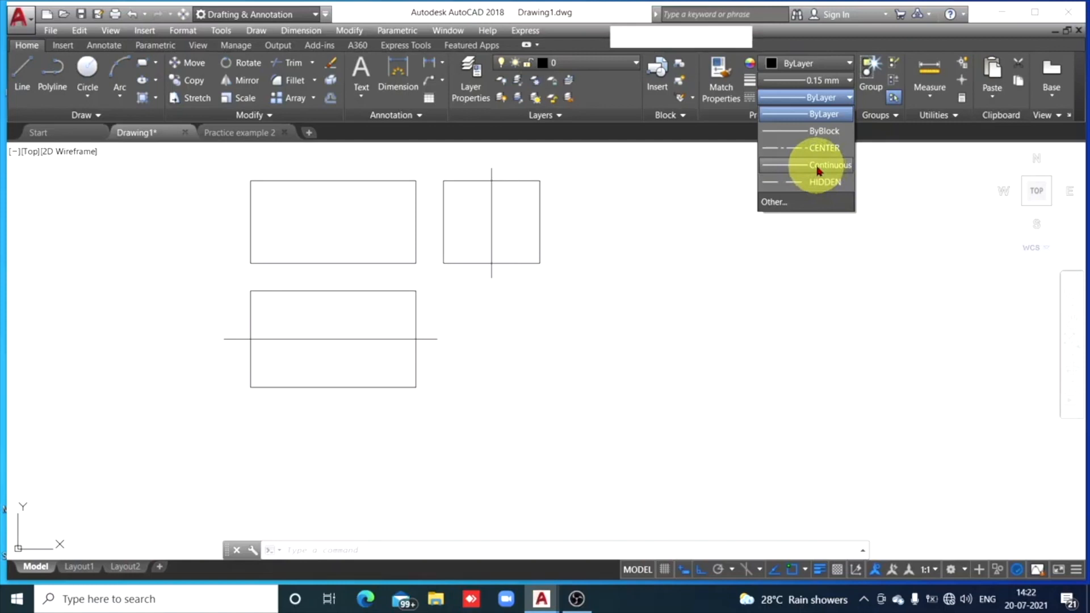
click(835, 253)
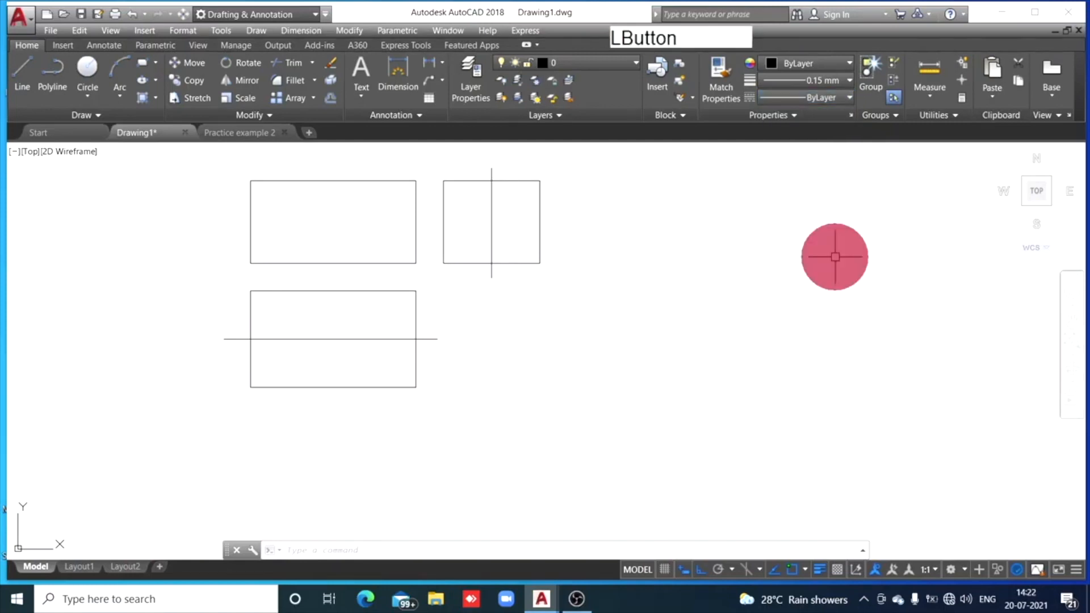
click(364, 339)
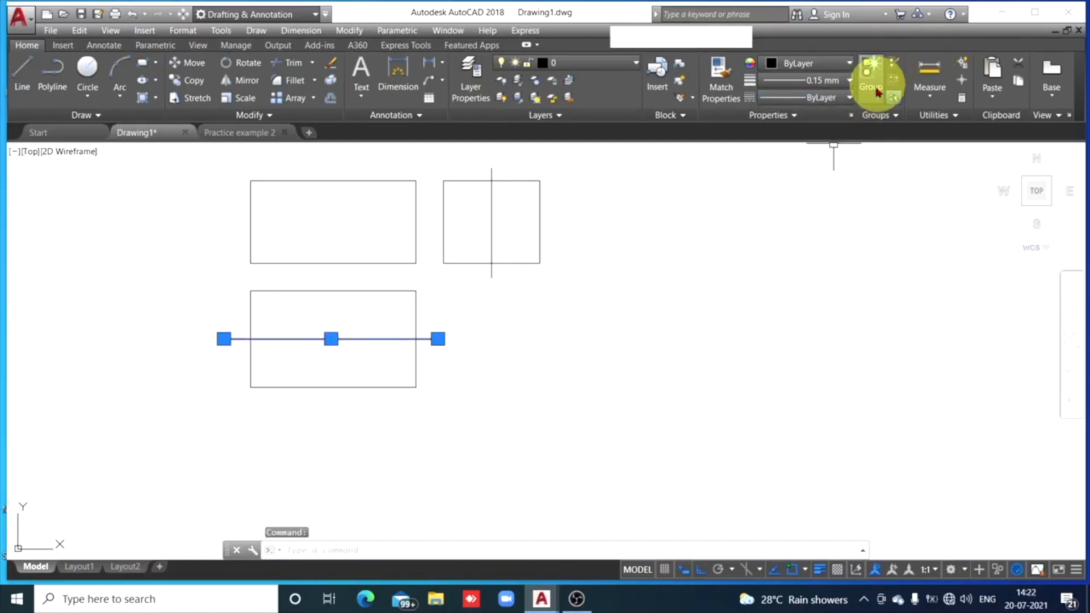
click(850, 98)
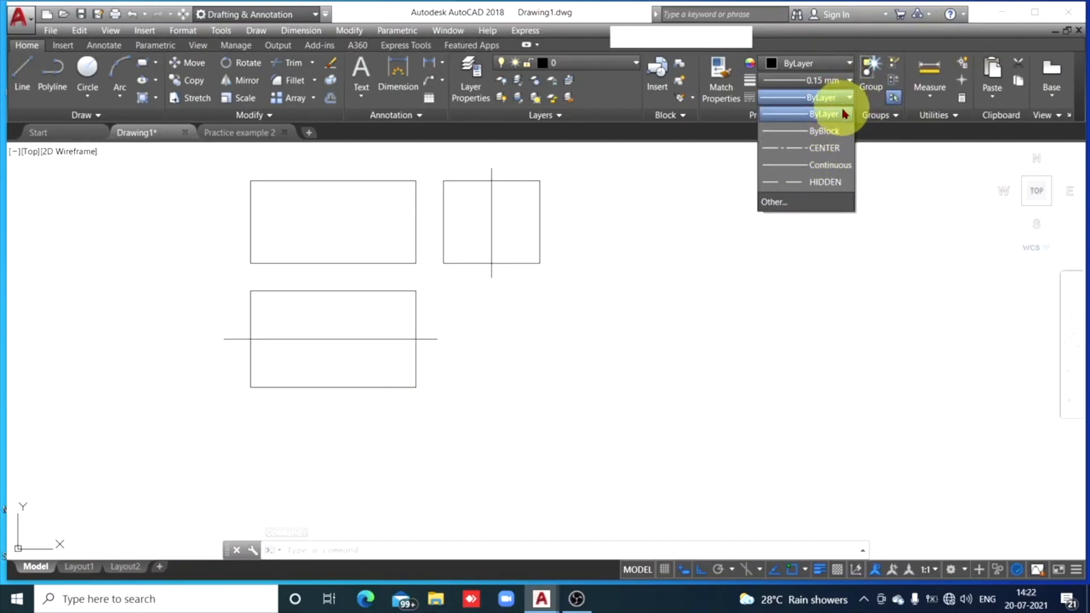
click(820, 147)
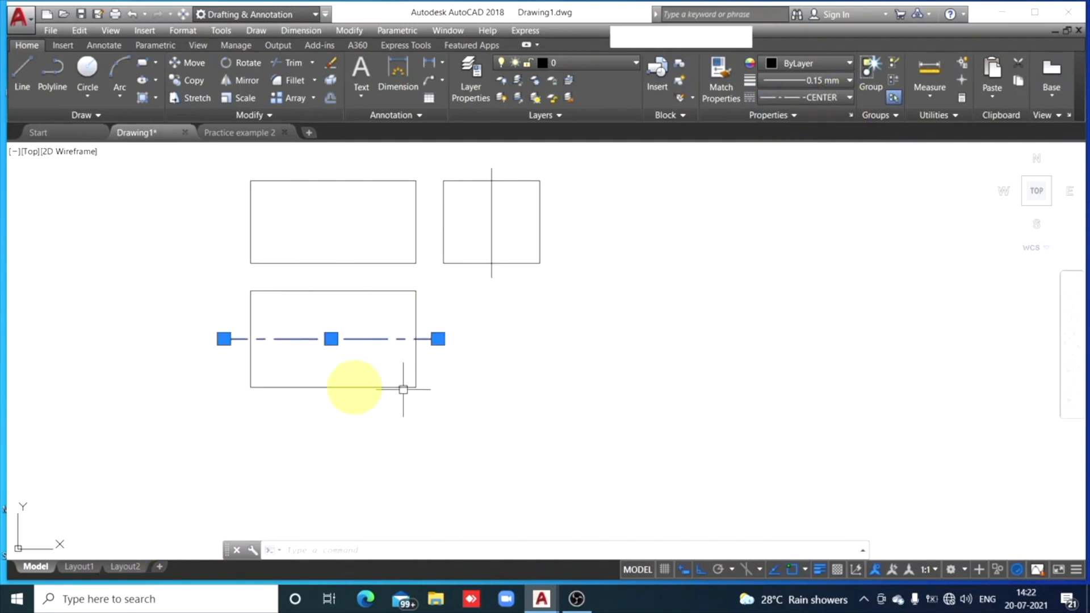
click(513, 465)
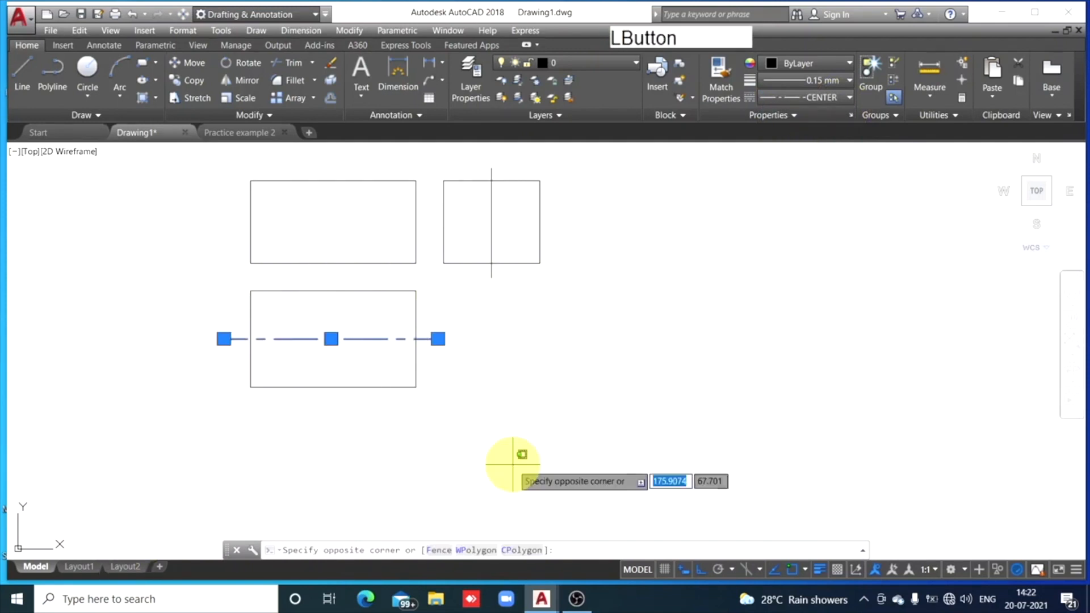
key(Escape)
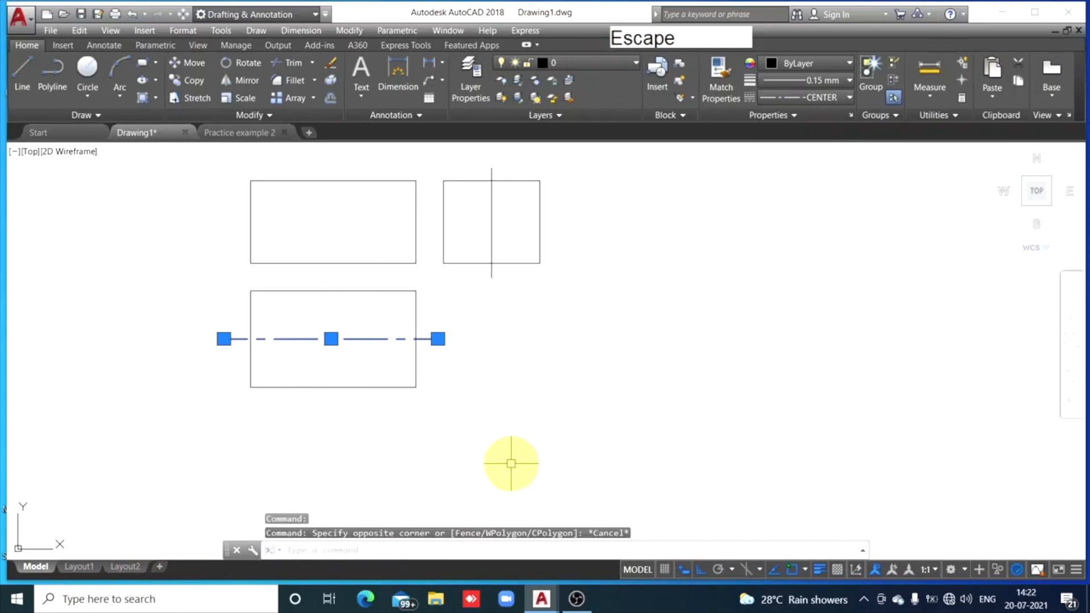
key(Escape)
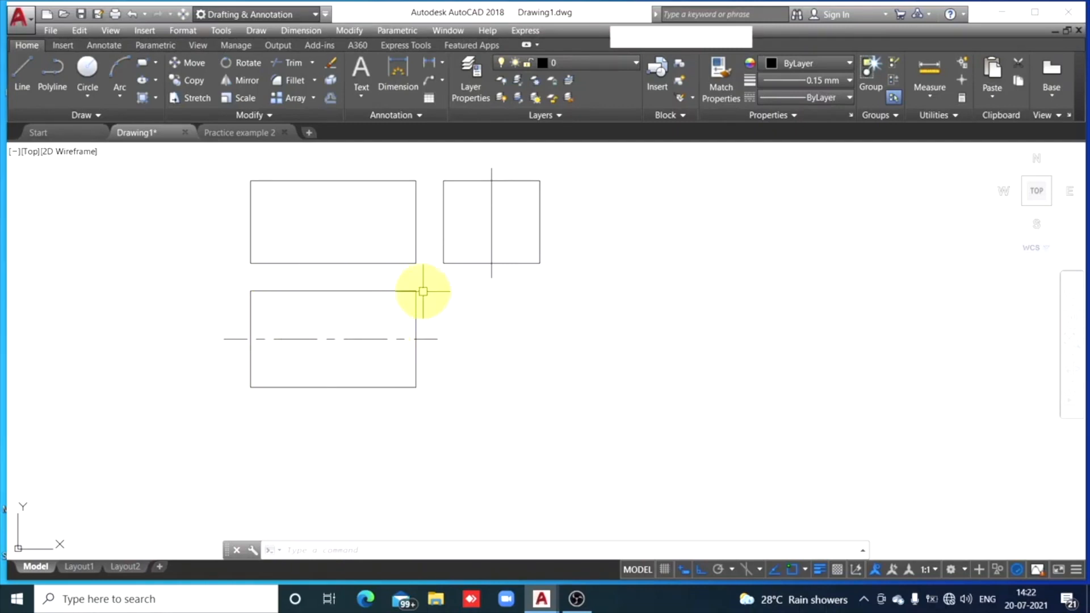
Set the linetype scale of the lower rectangle's horizontal centre line to 0.5 in its properties.
scroll(433, 334, up, 2)
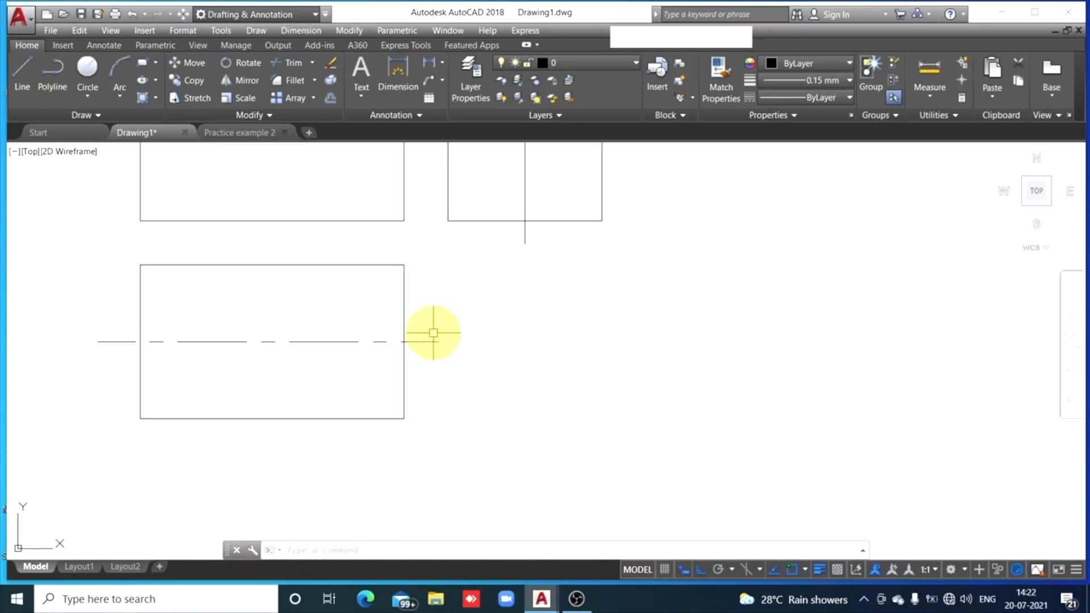
mouse_move(433, 334)
middle_down()
mouse_move(458, 365)
mouse_move(607, 425)
middle_up()
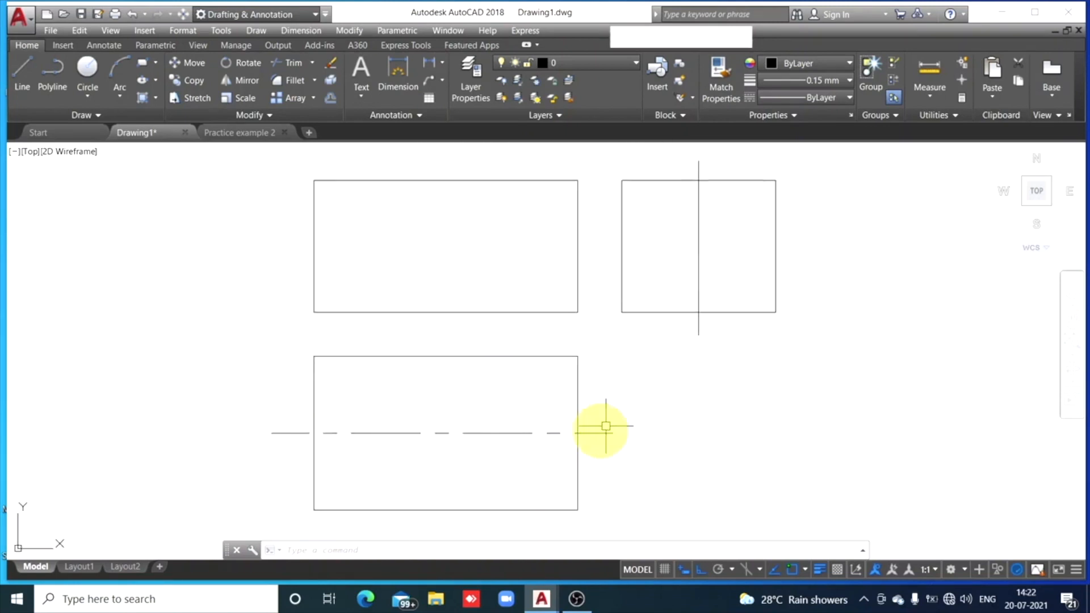
click(396, 432)
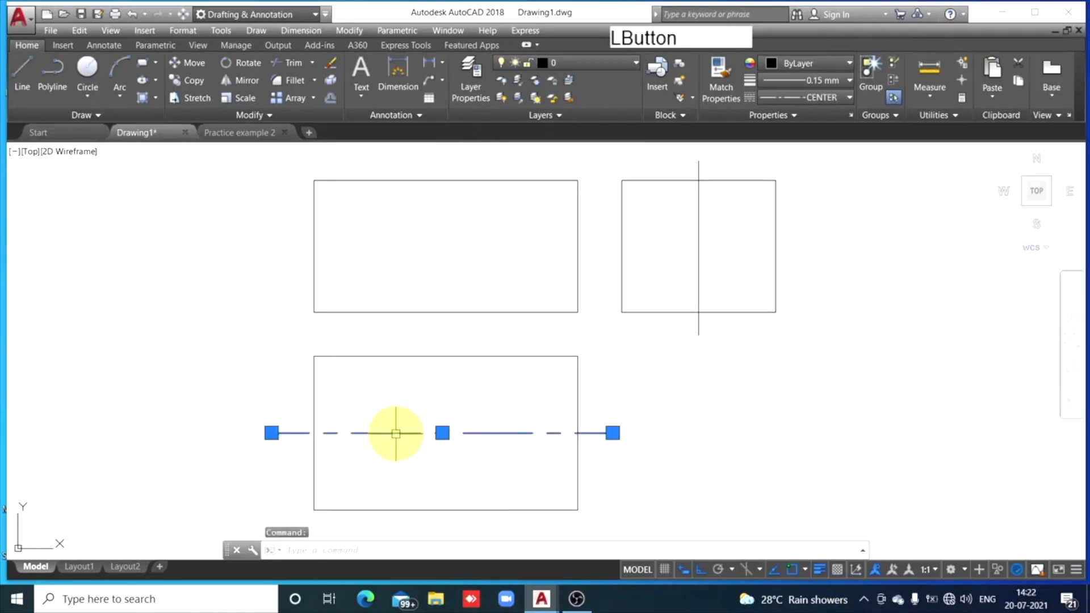
right_click(397, 433)
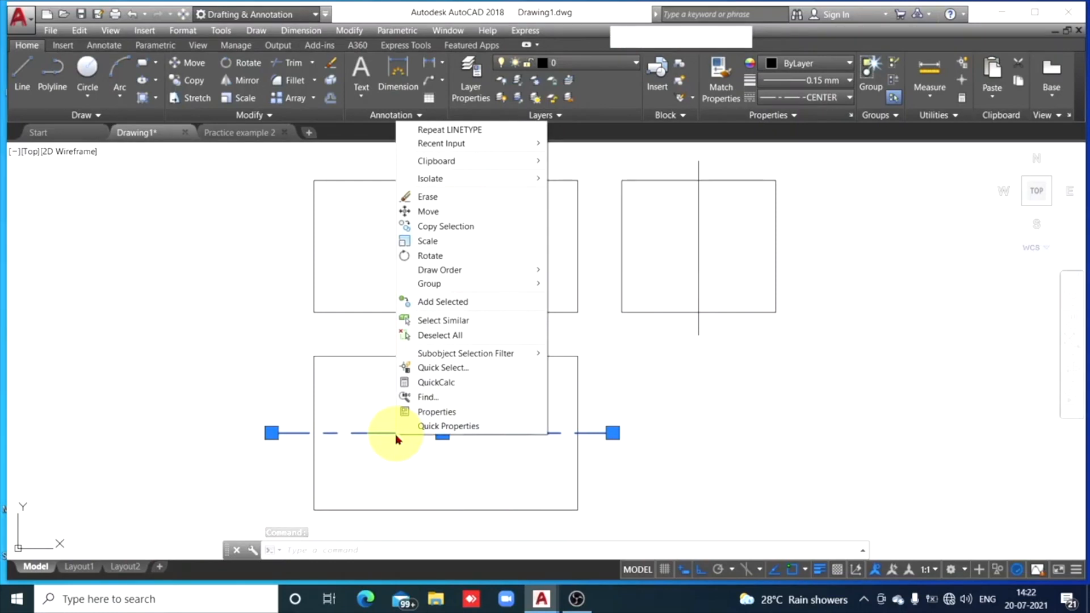
click(437, 413)
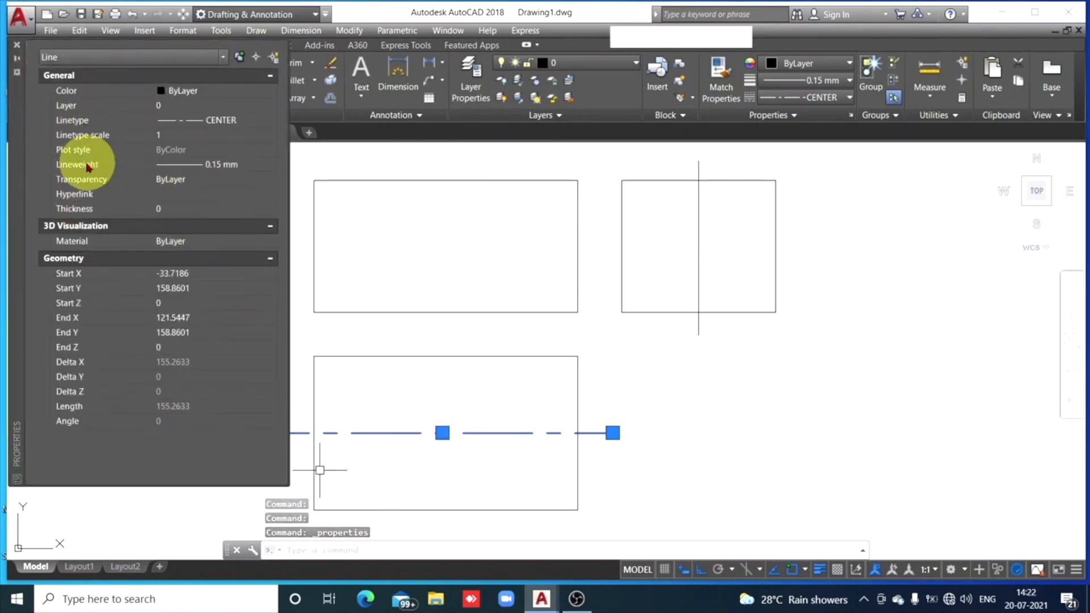
click(161, 139)
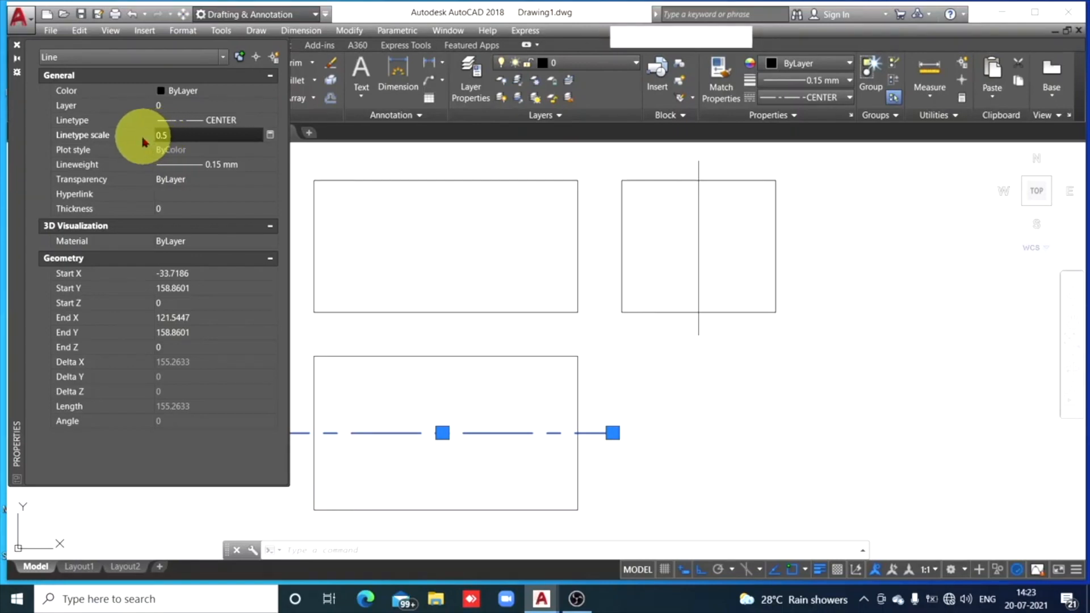
click(17, 48)
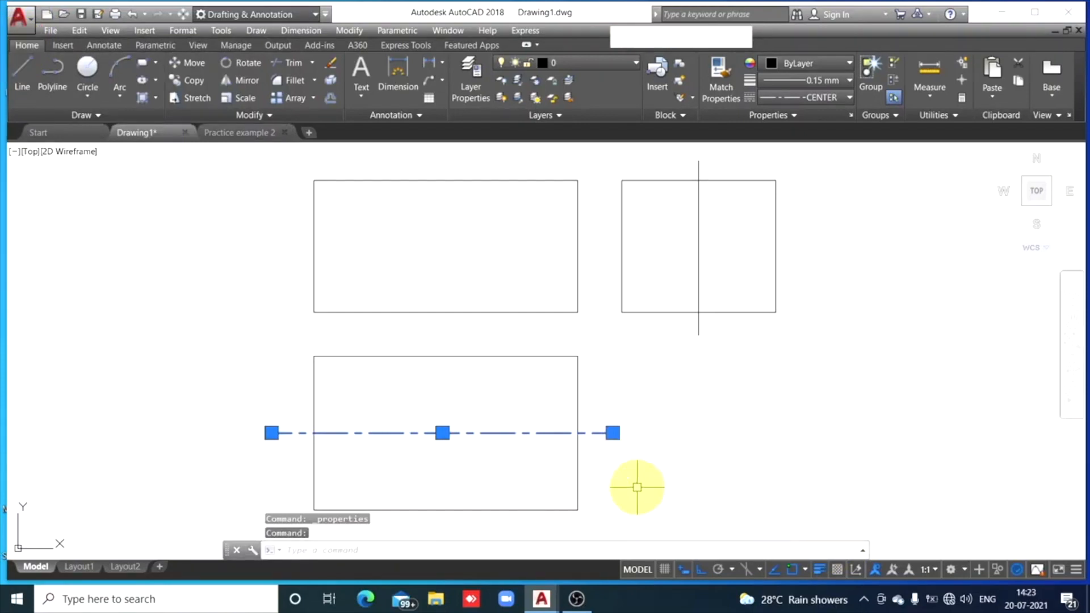
key(Escape)
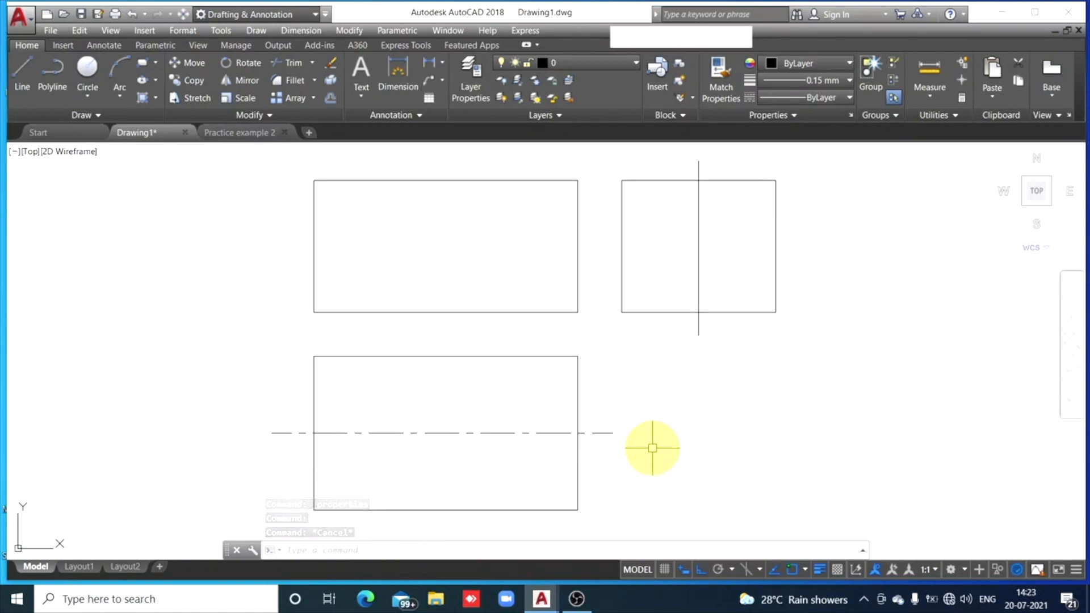
Set the linetype scale of the lower rectangle's horizontal centre line to 0.4 in its properties.
click(499, 434)
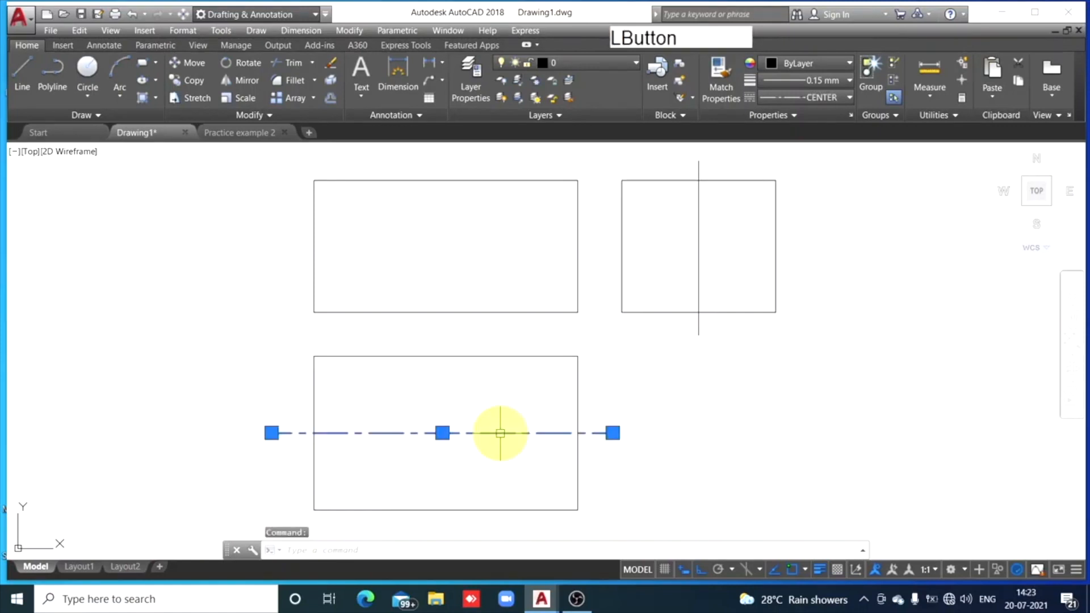
right_click(500, 434)
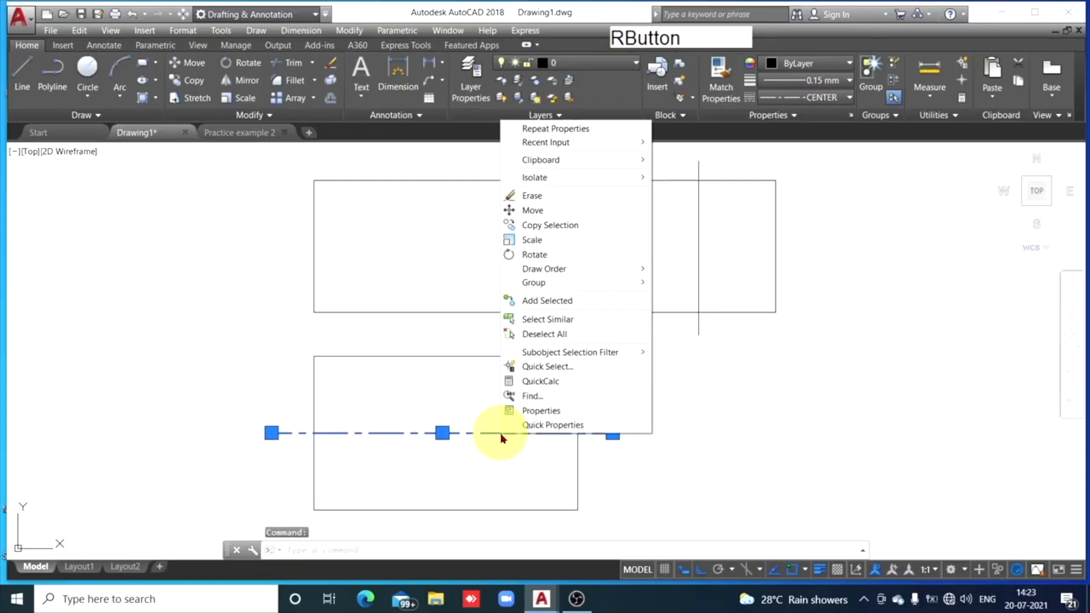
click(537, 409)
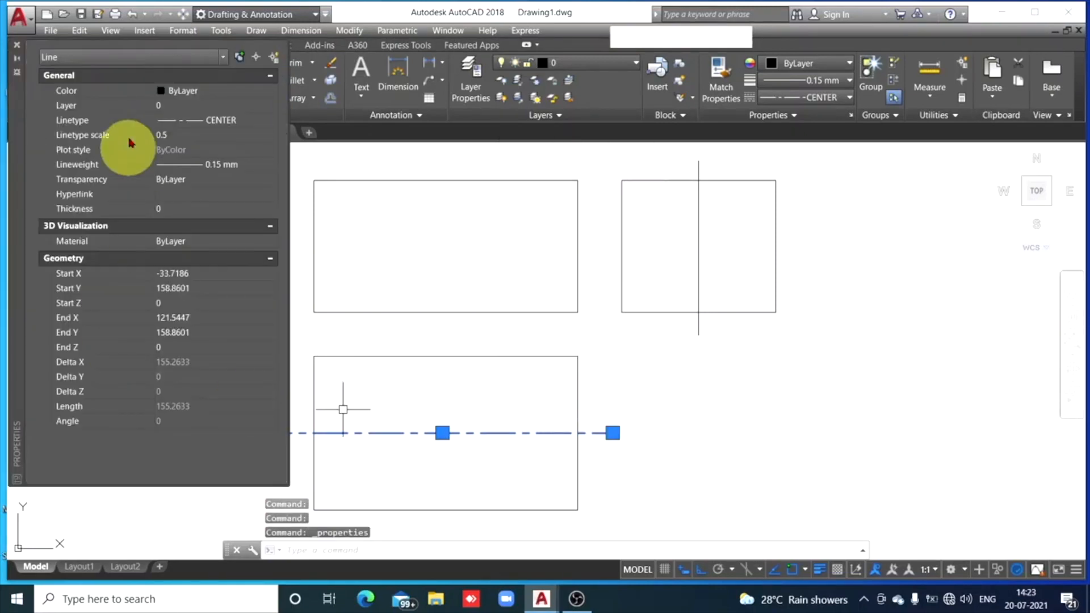
click(165, 134)
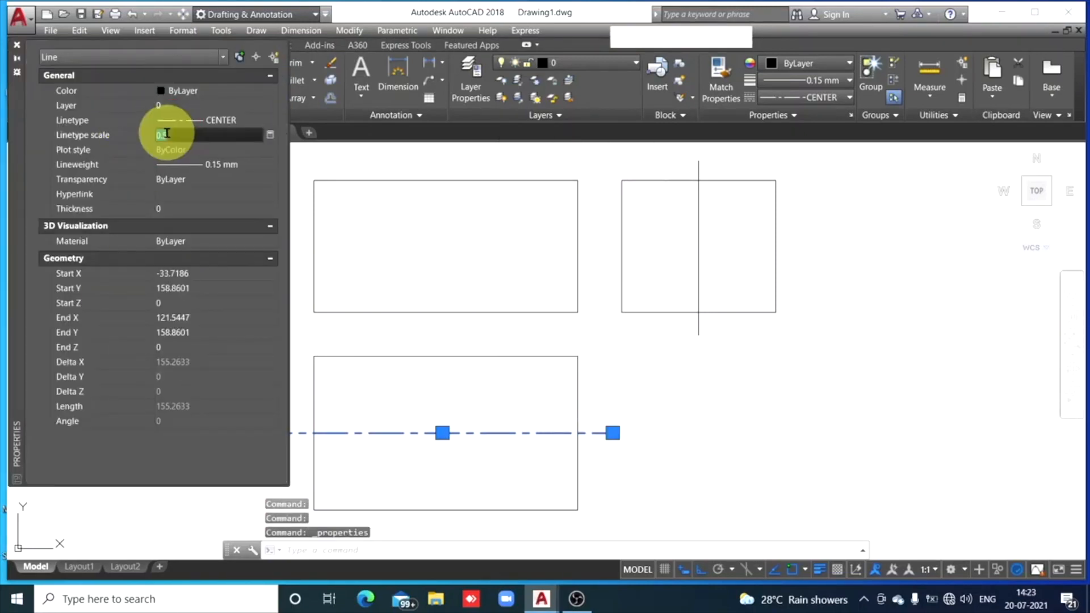
text(0.4)
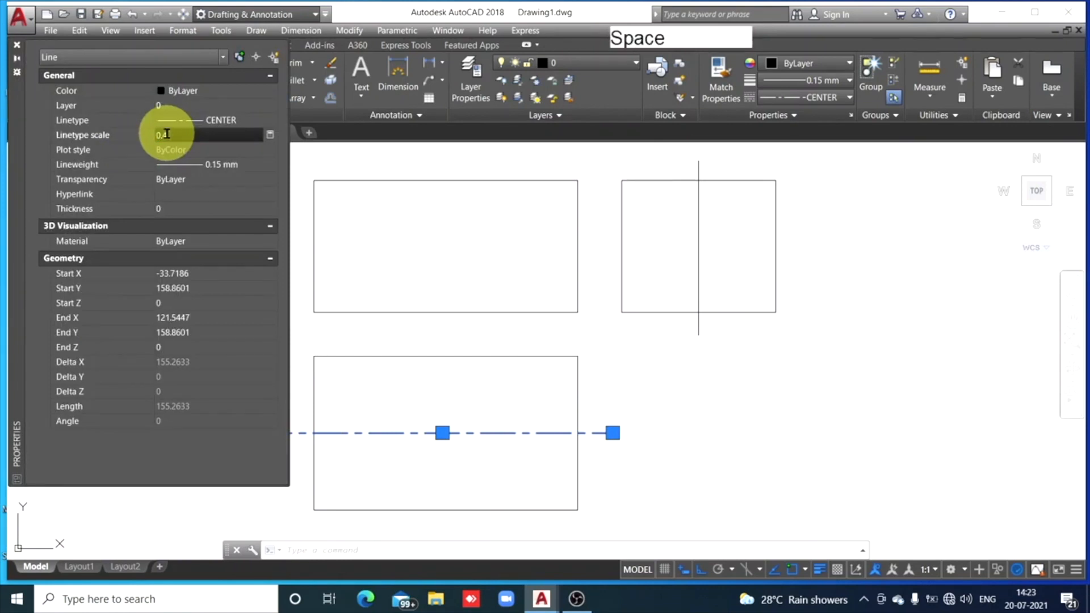
click(17, 46)
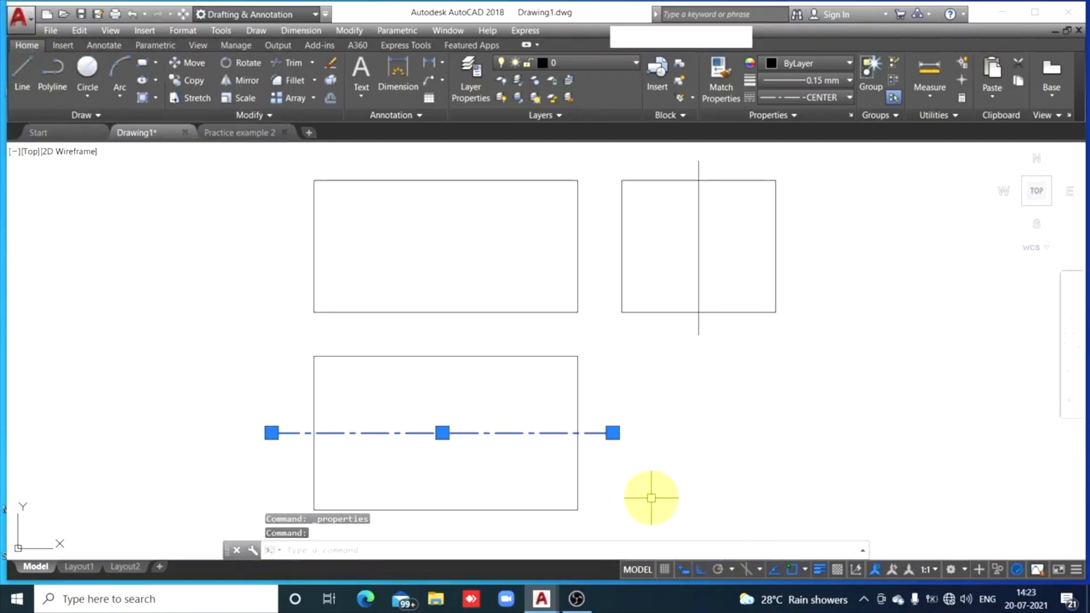
key(Escape)
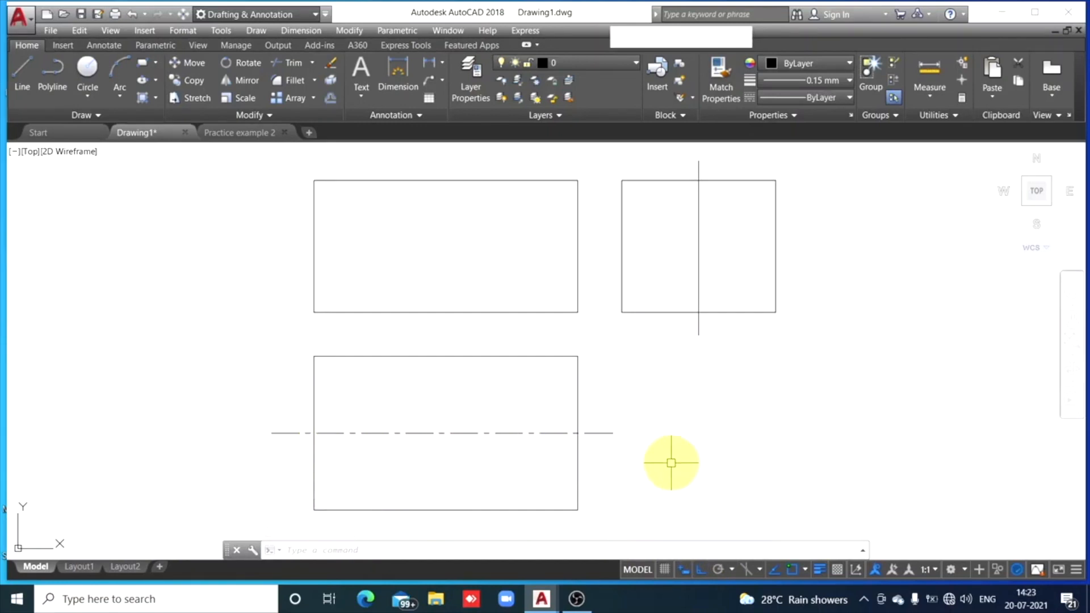
Match the properties of the vertical line through the side-view rectangle to those of the lower rectangle's horizontal centre line.
key(ctrl+z)
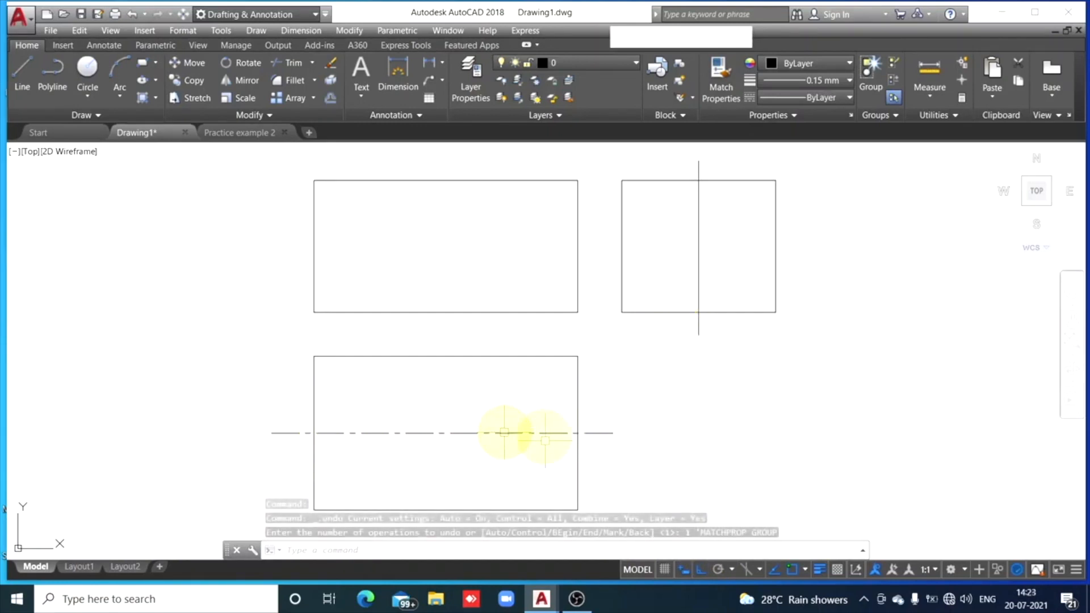
click(543, 433)
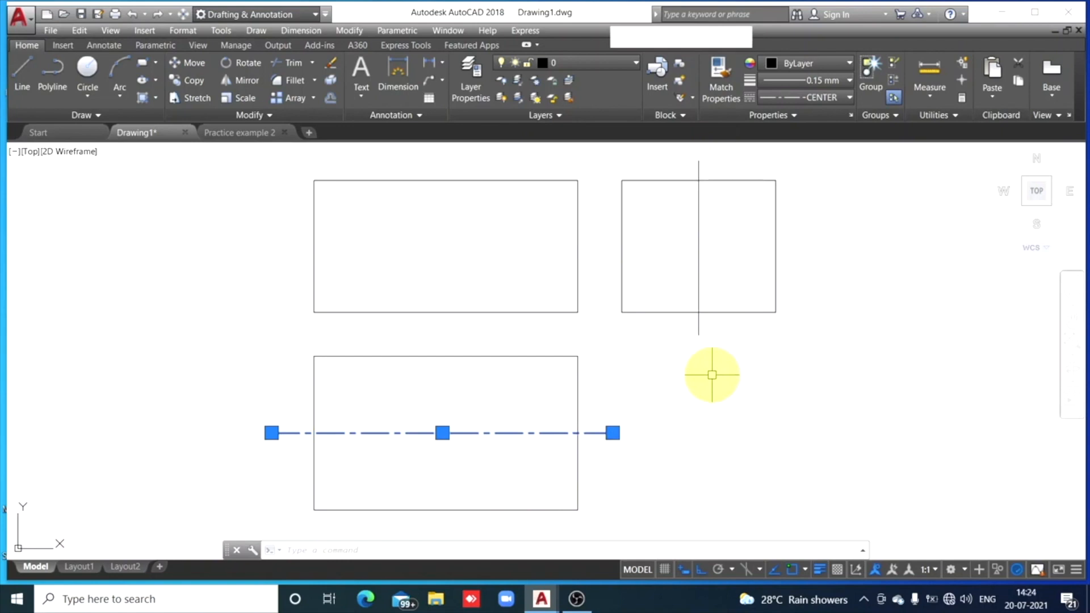
click(721, 82)
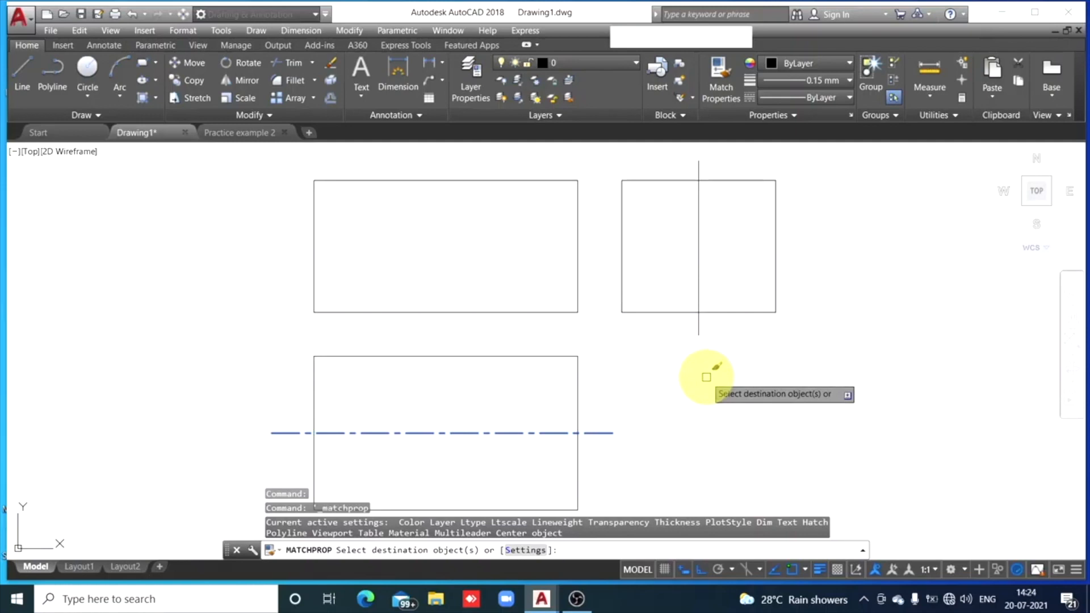
click(699, 245)
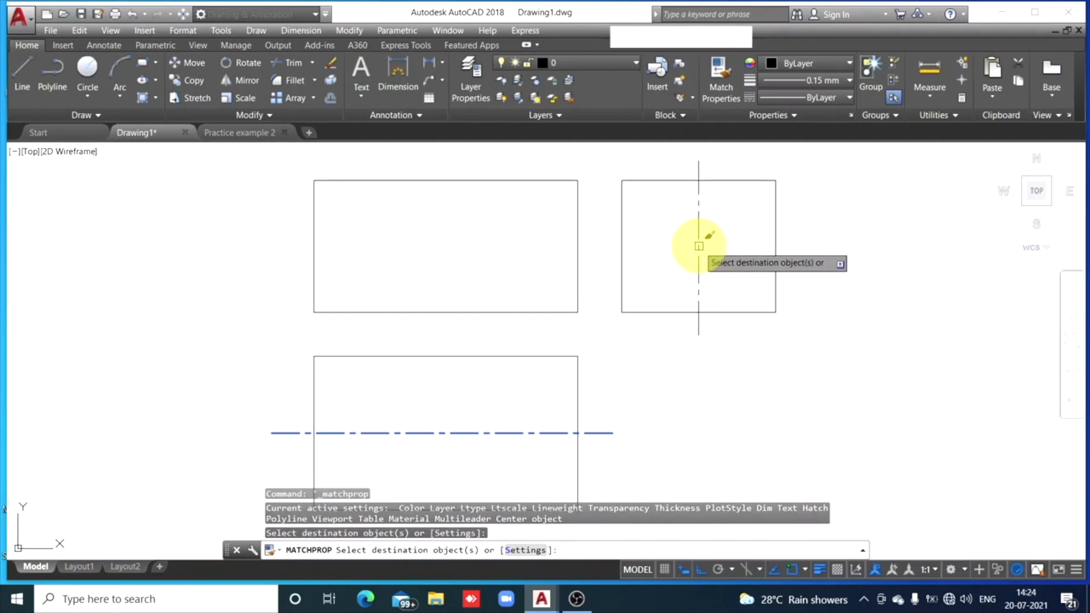
key(Escape)
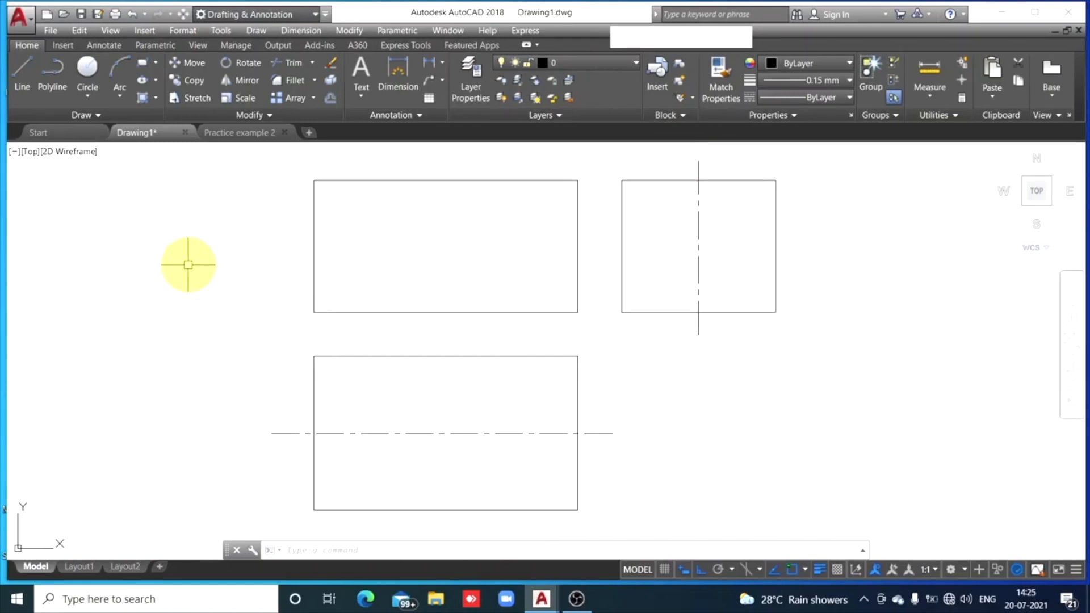
Draw a circle of radius 25 in the lower rectangle, centred on the centre line 25 from the left edge's midpoint.
click(255, 134)
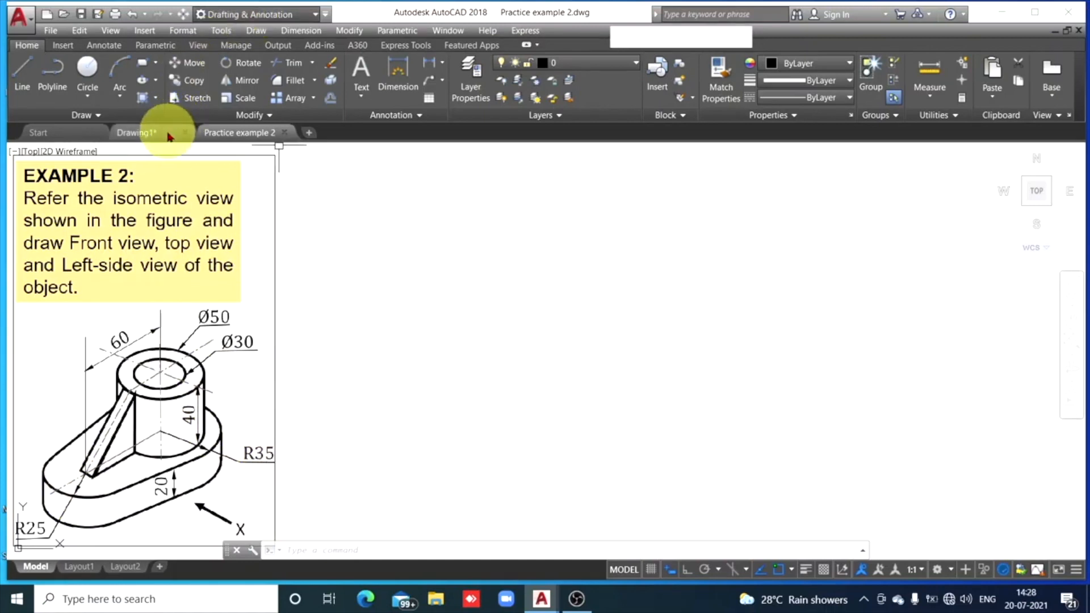
click(141, 132)
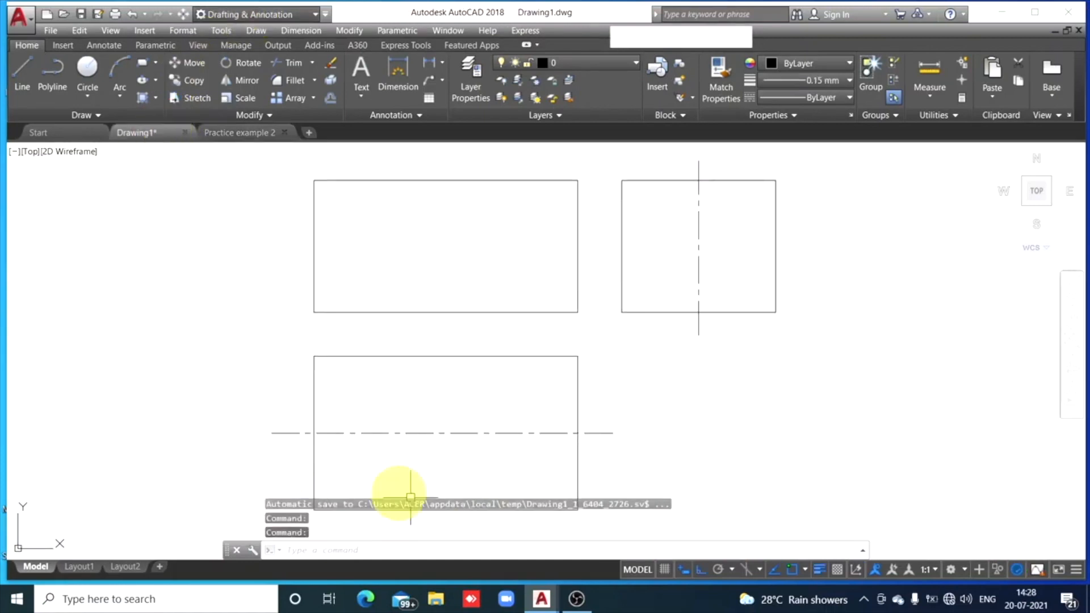
click(88, 67)
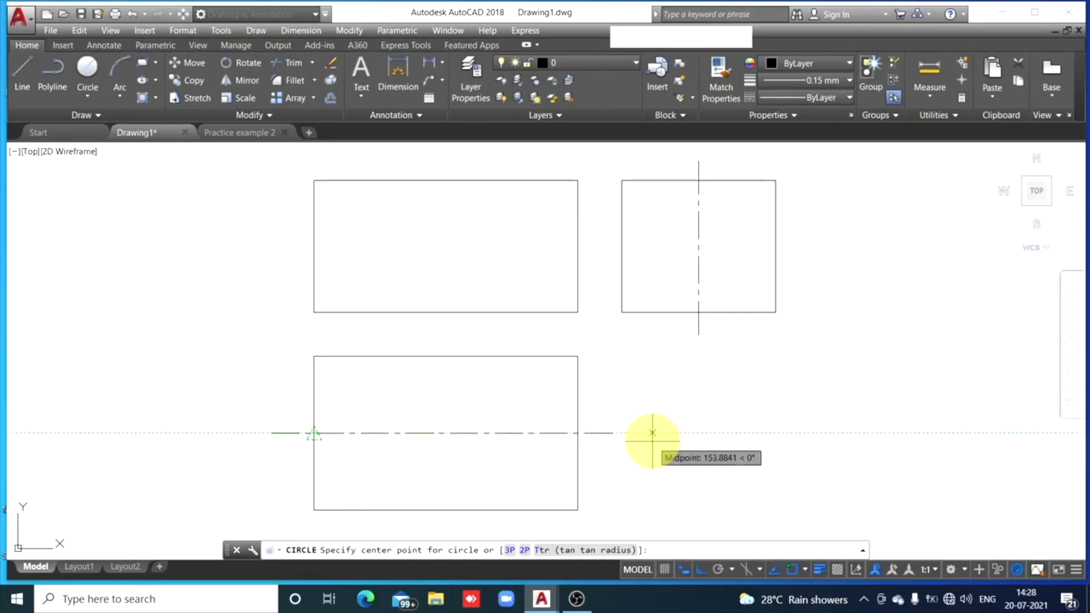
text(25)
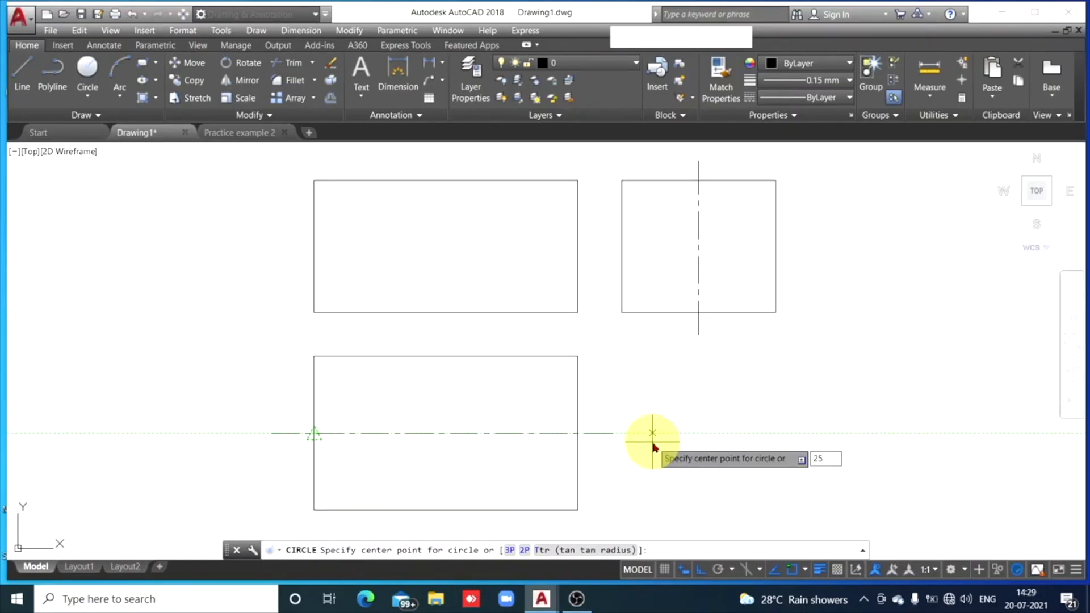
key(space)
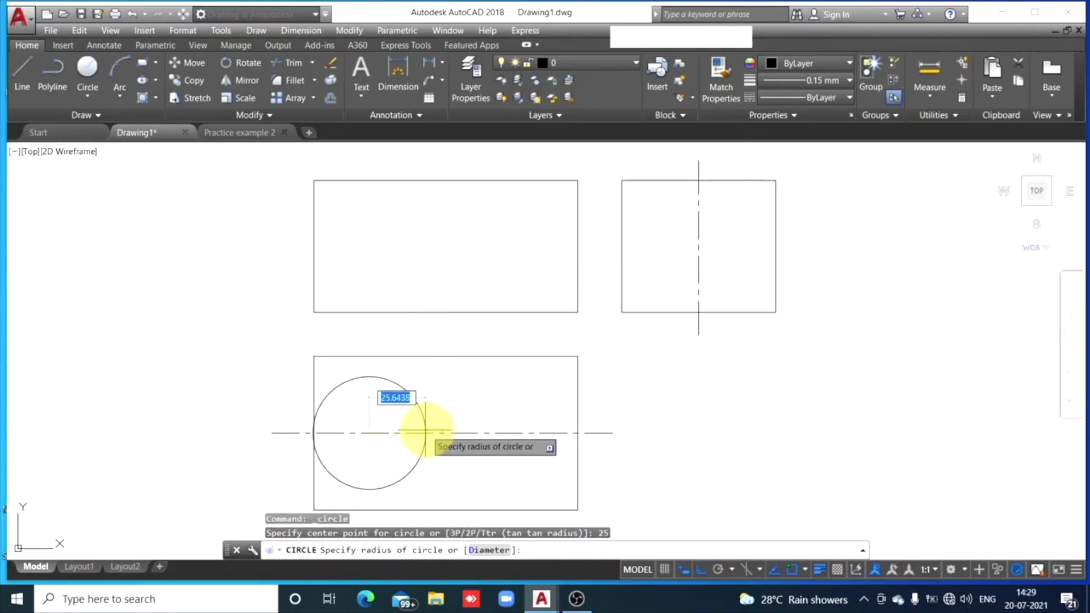
text(2)
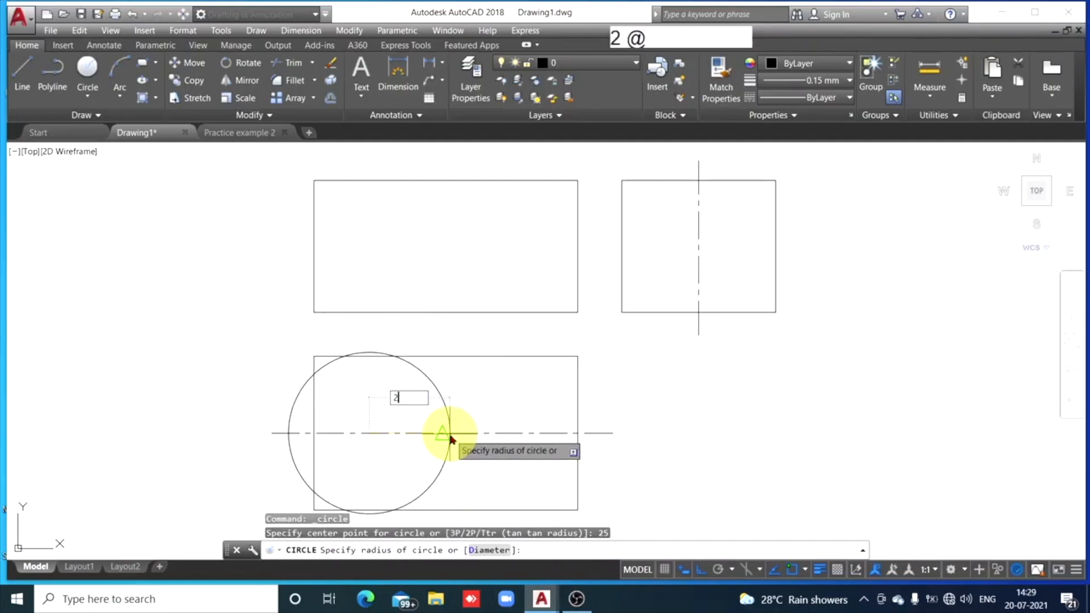
text(5)
key(Return)
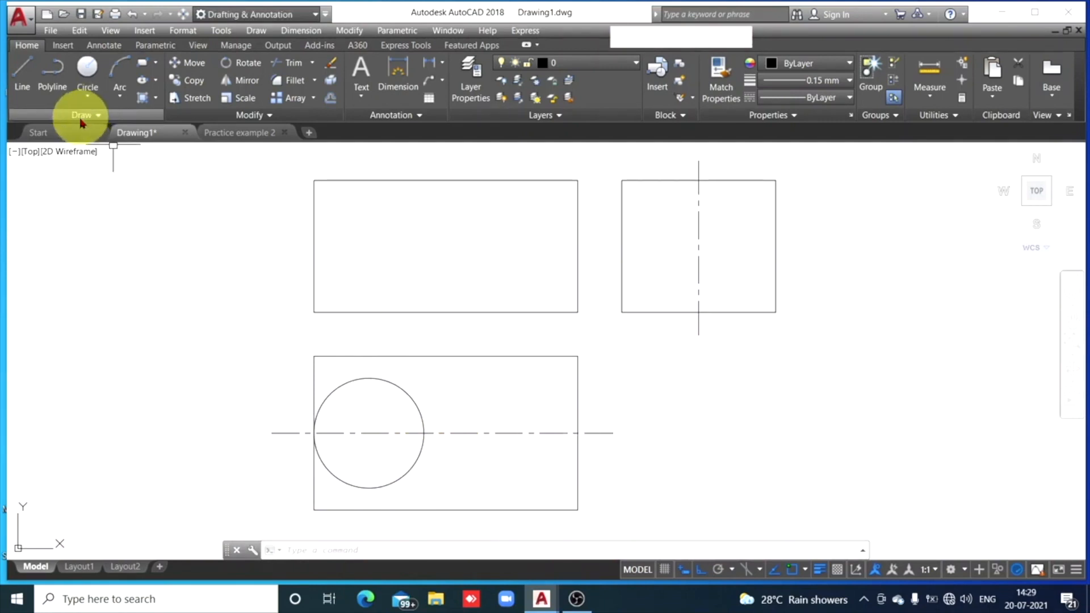
click(88, 68)
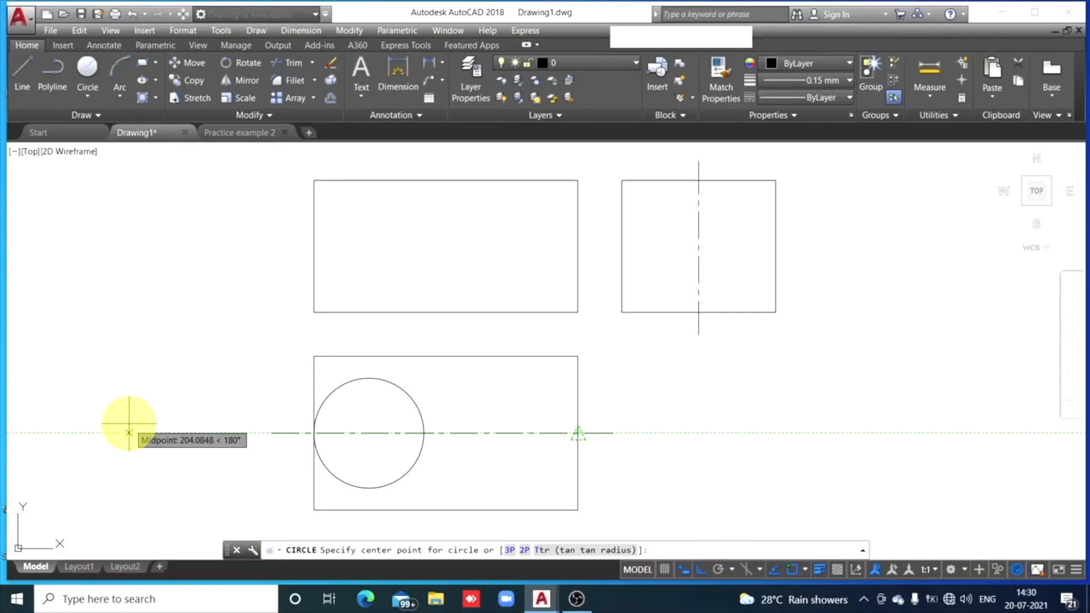
text(35)
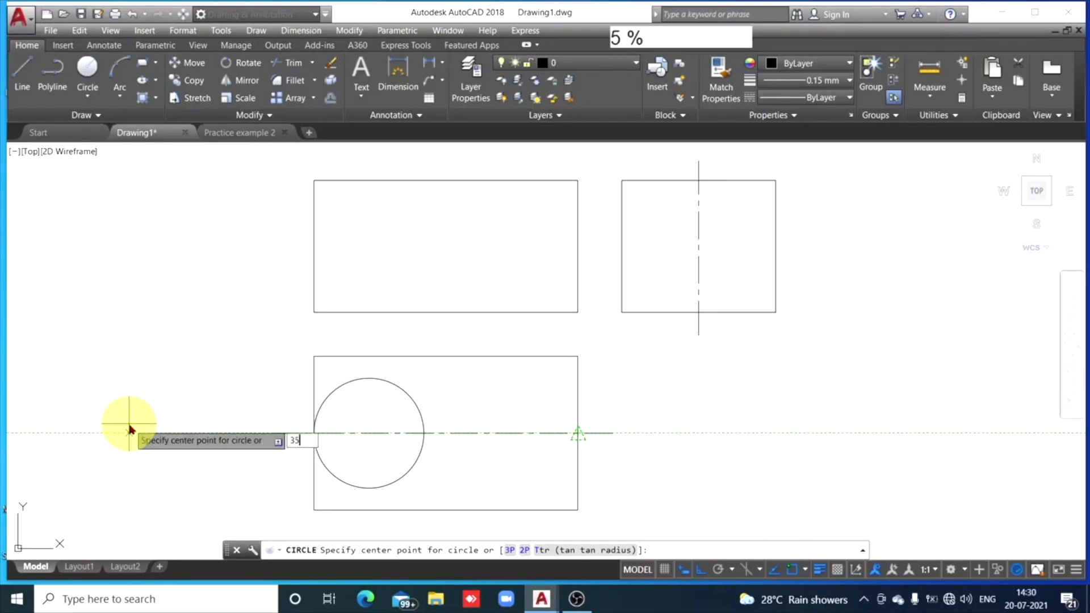
key(Return)
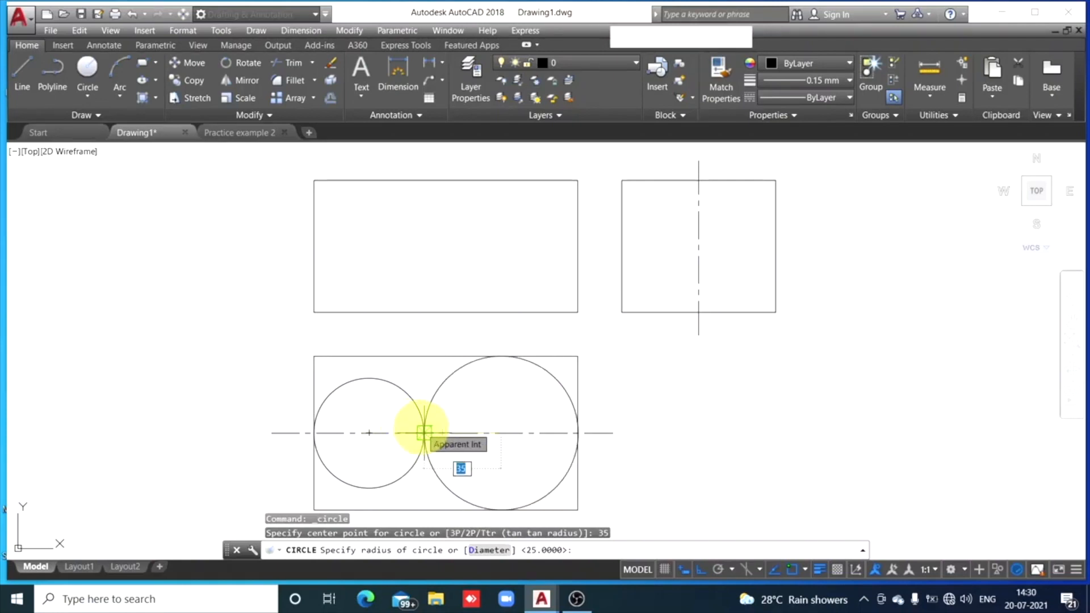
key(Escape)
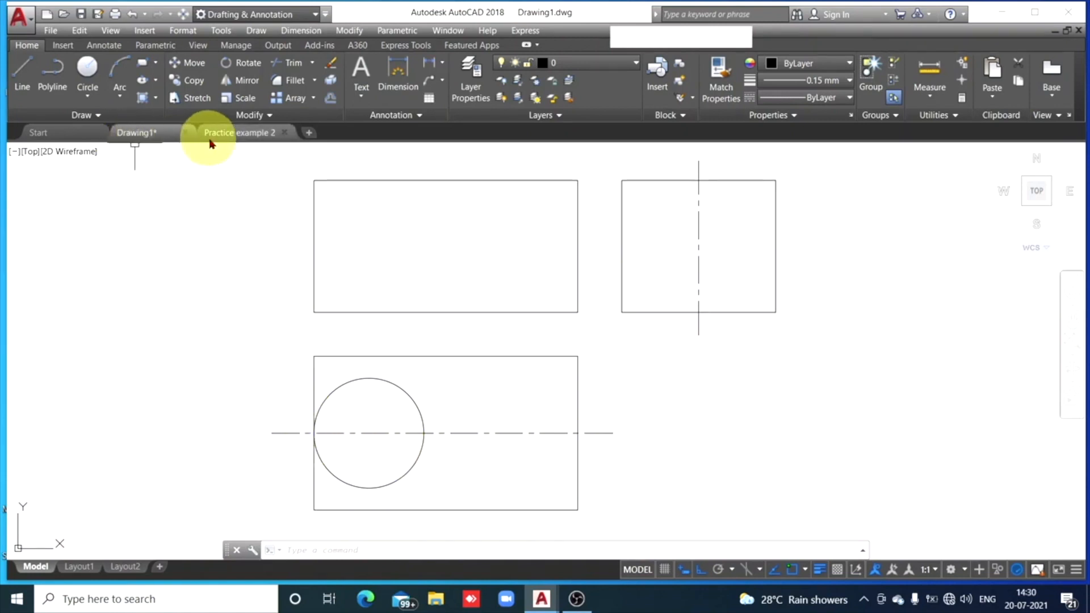
Draw a circle of radius 35 on the lower rectangle's centre line, centred 60 to the right of the radius 25 circle's centre.
click(233, 137)
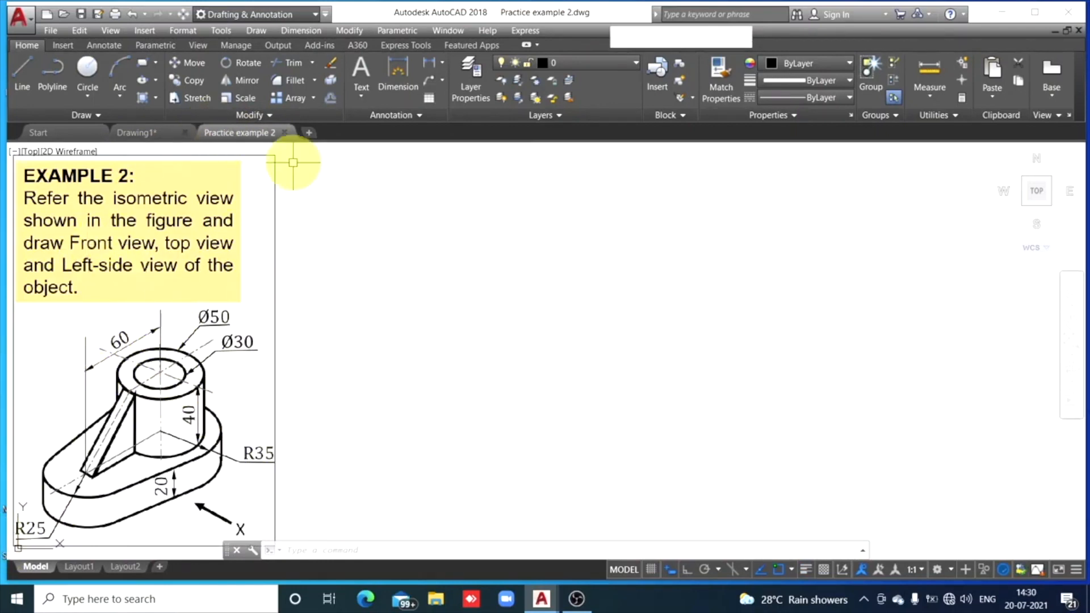
click(139, 133)
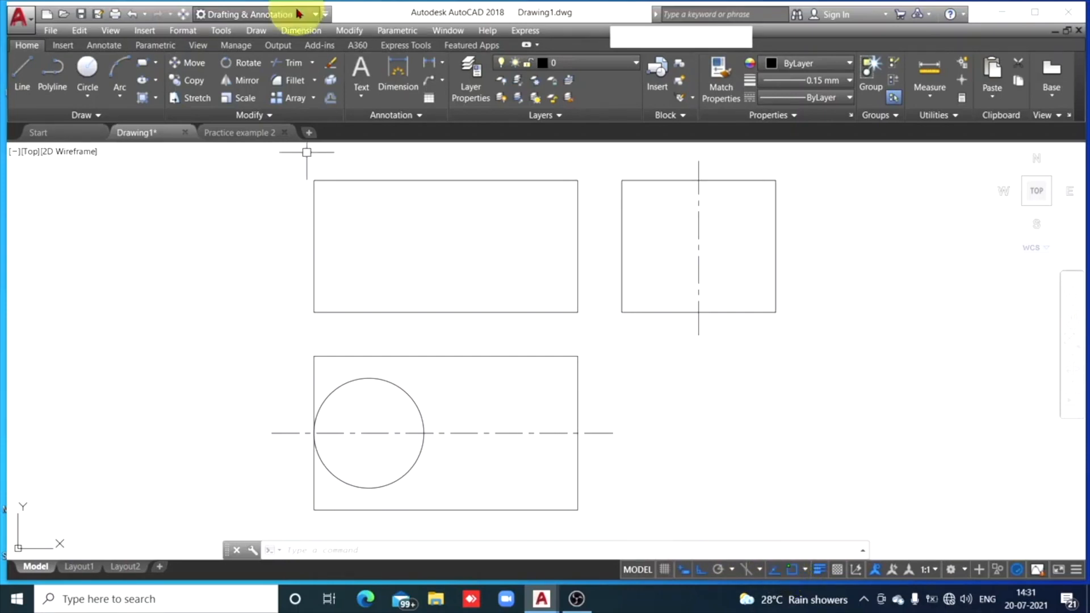
click(86, 70)
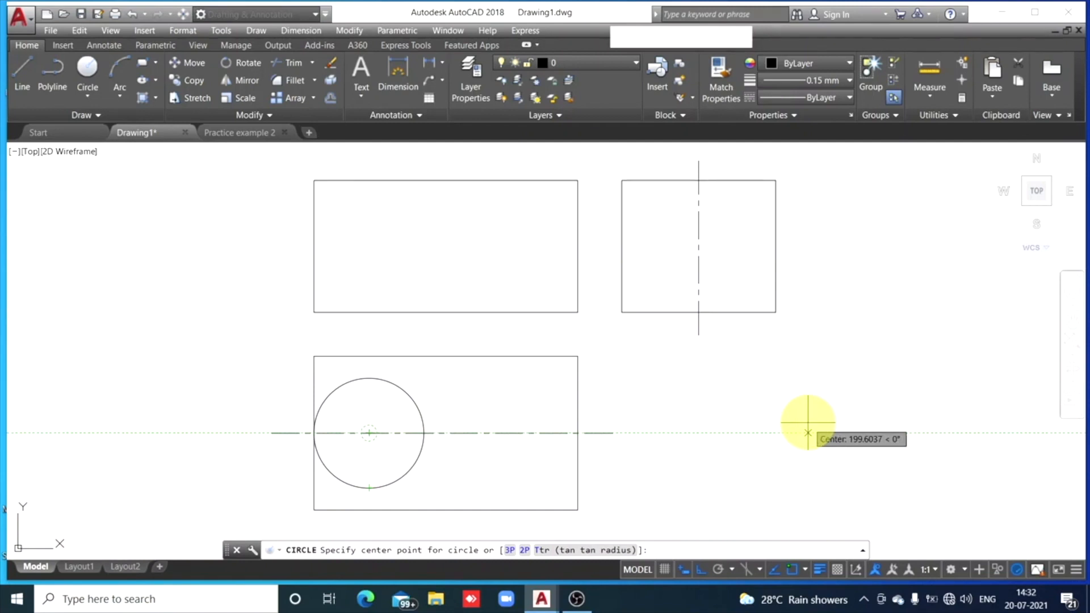
text(6)
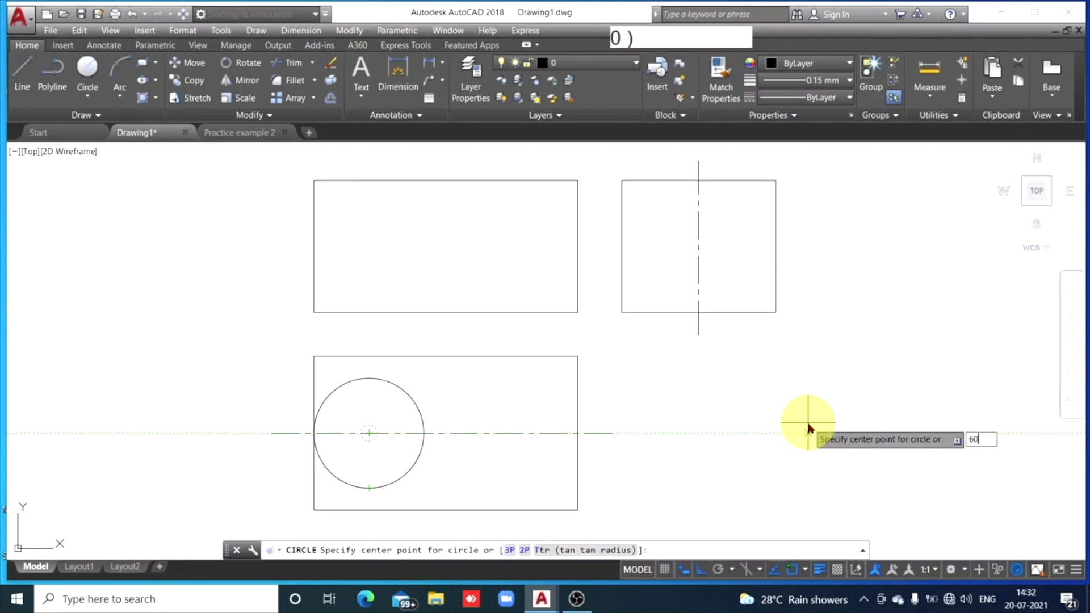
text(0)
key(Return)
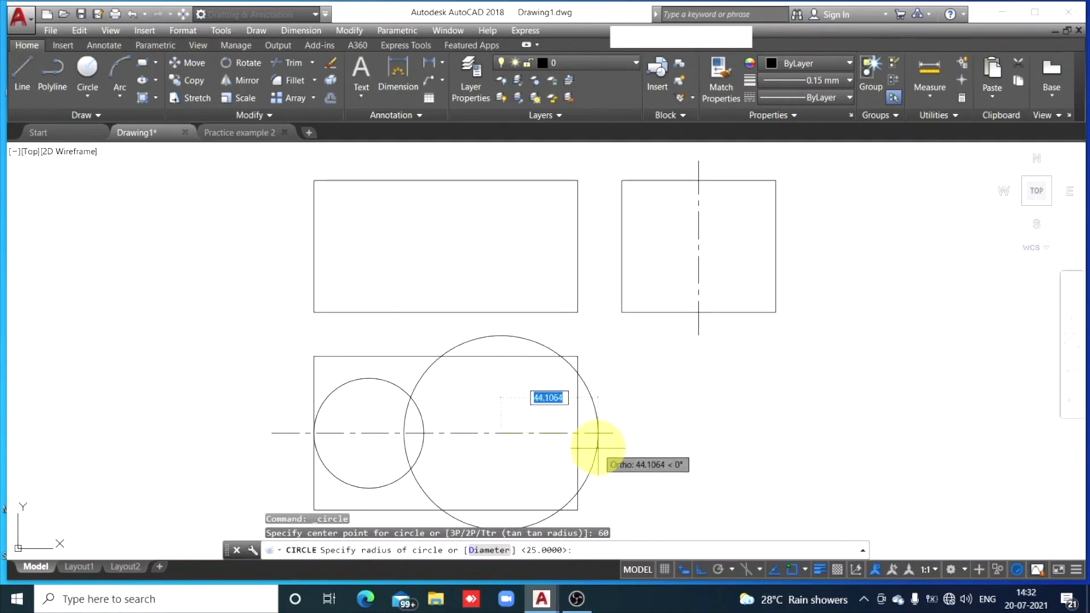
text(35)
key(Return)
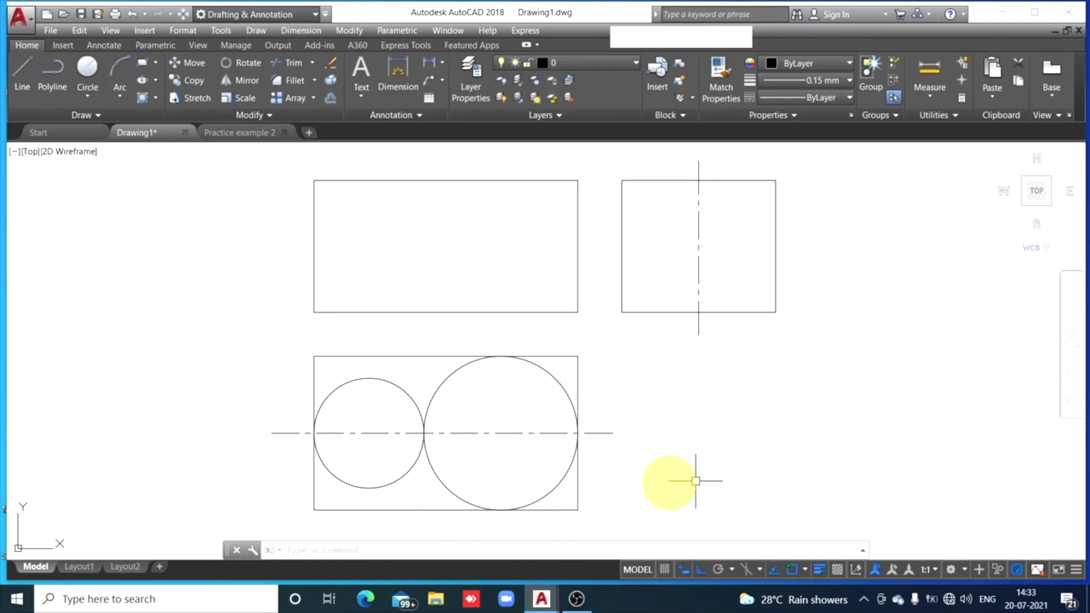
Check the Practice example 2 figure and draw a line tangent to the upper sides of the radius 25 and radius 35 circles.
click(234, 134)
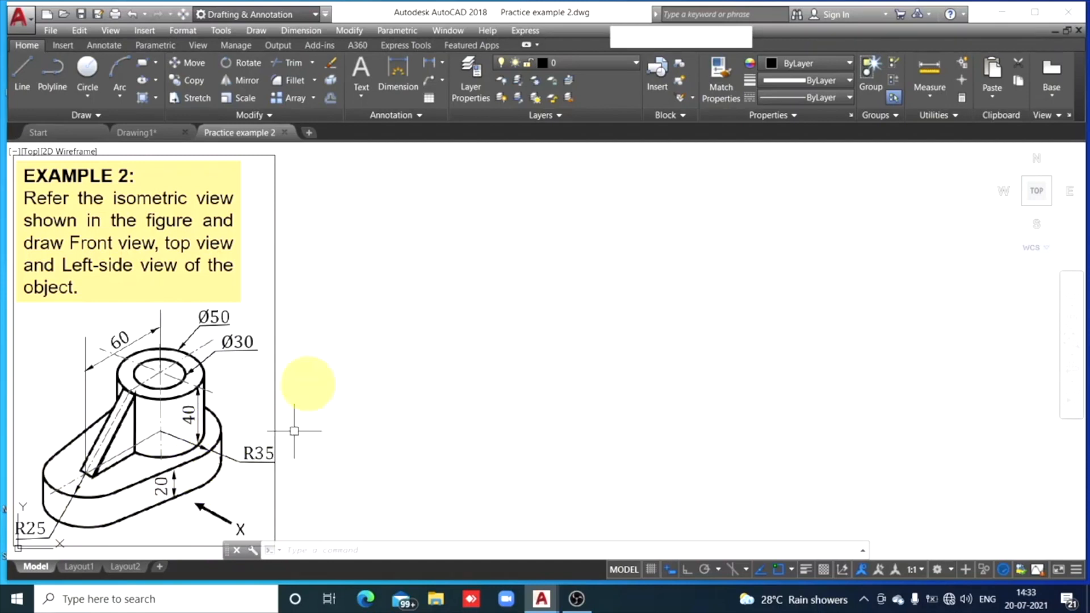
click(139, 133)
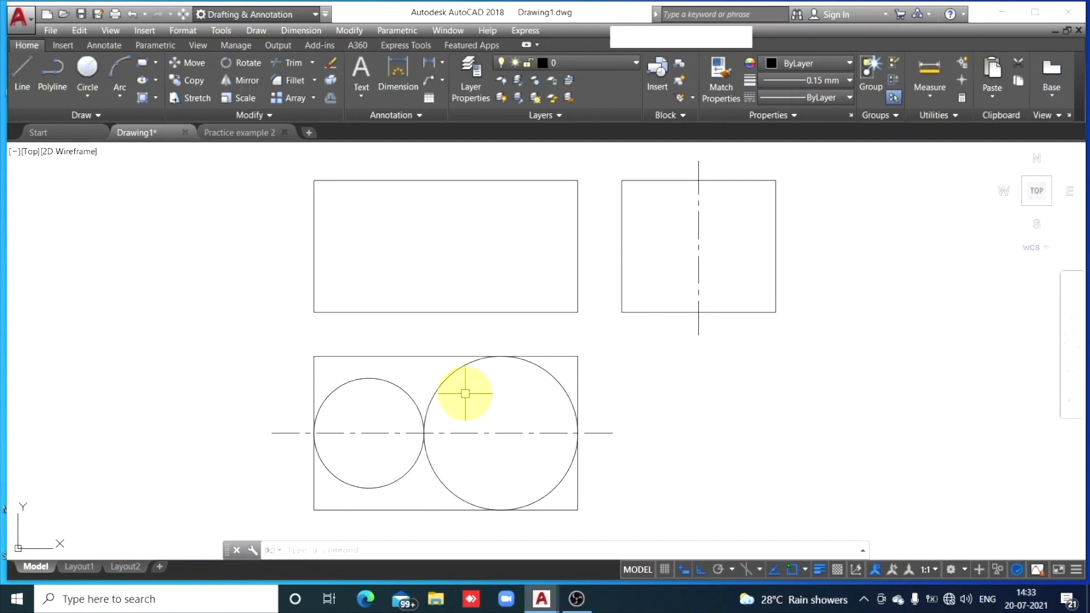
click(21, 87)
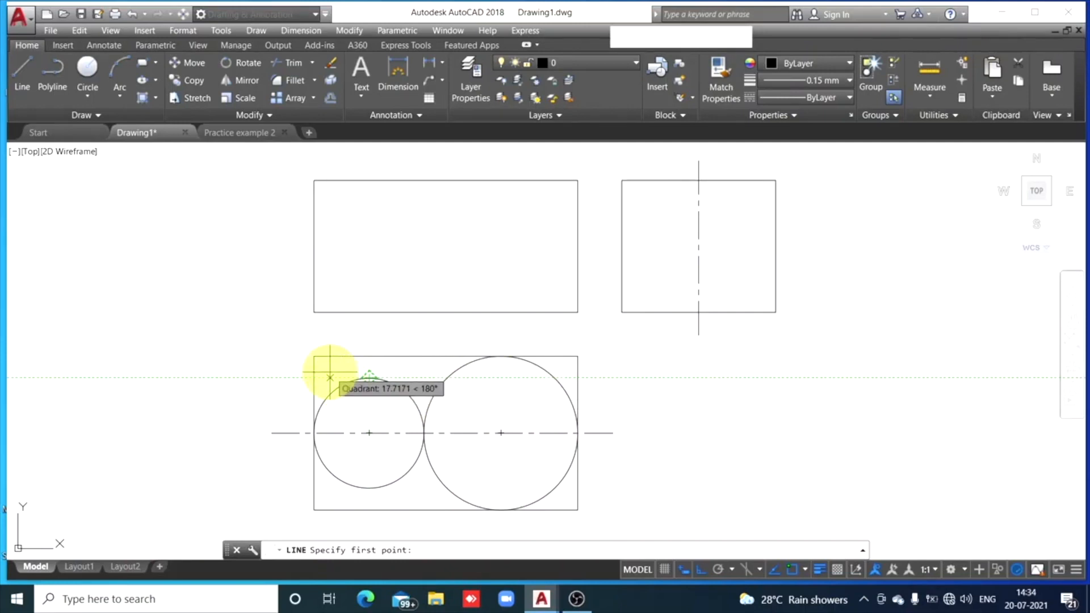
text(t)
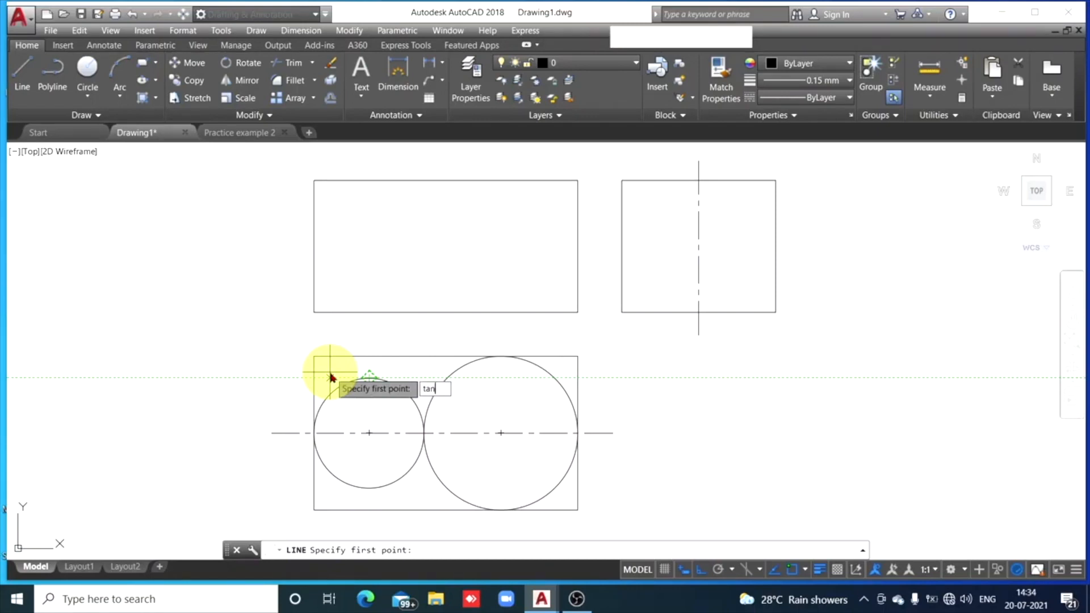
text(an)
key(space)
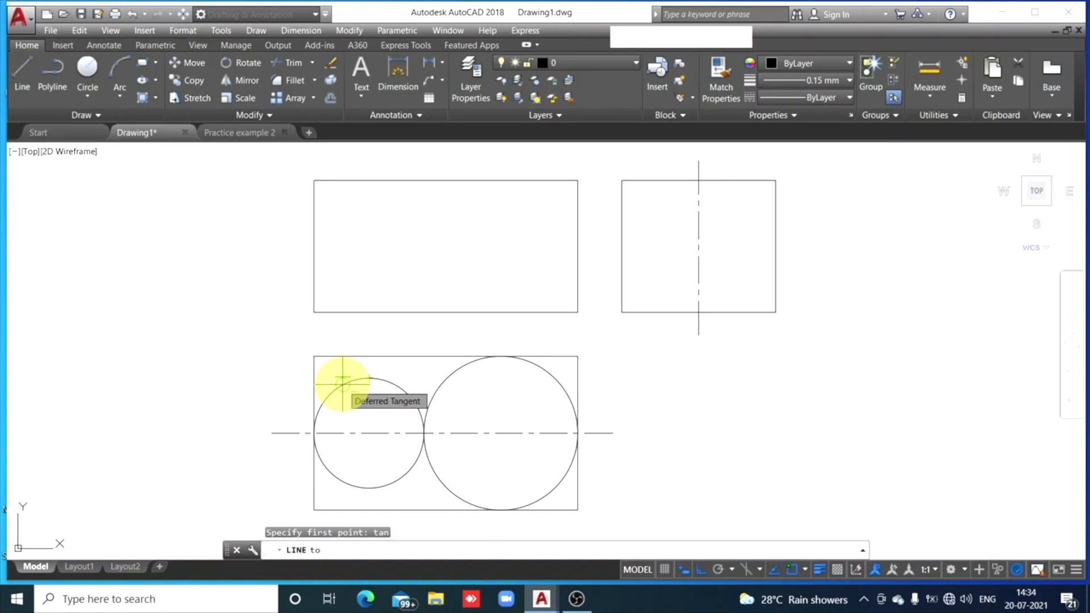
click(343, 384)
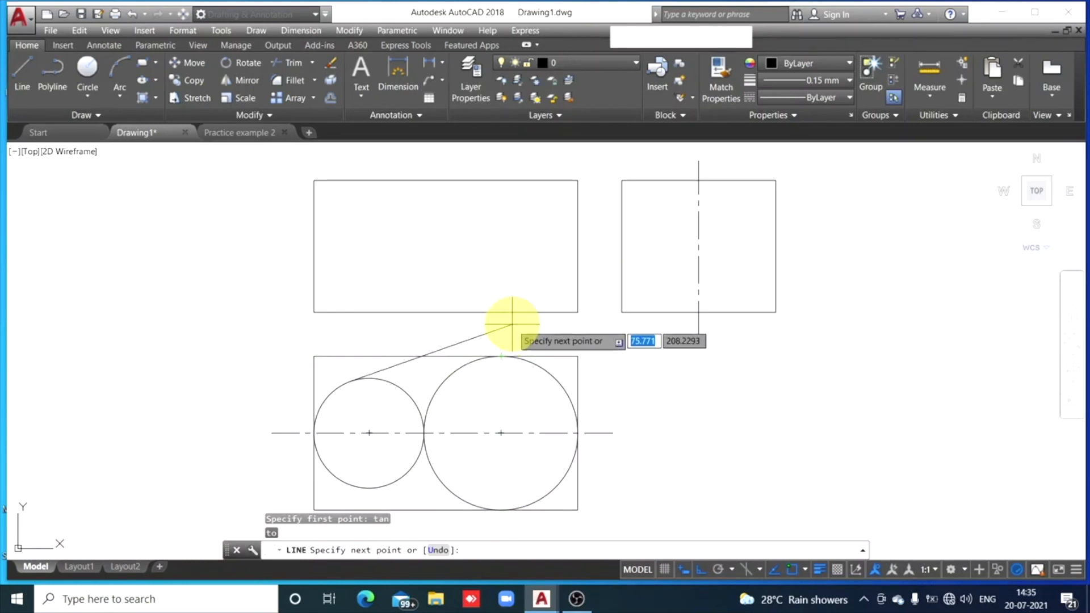
text(tan)
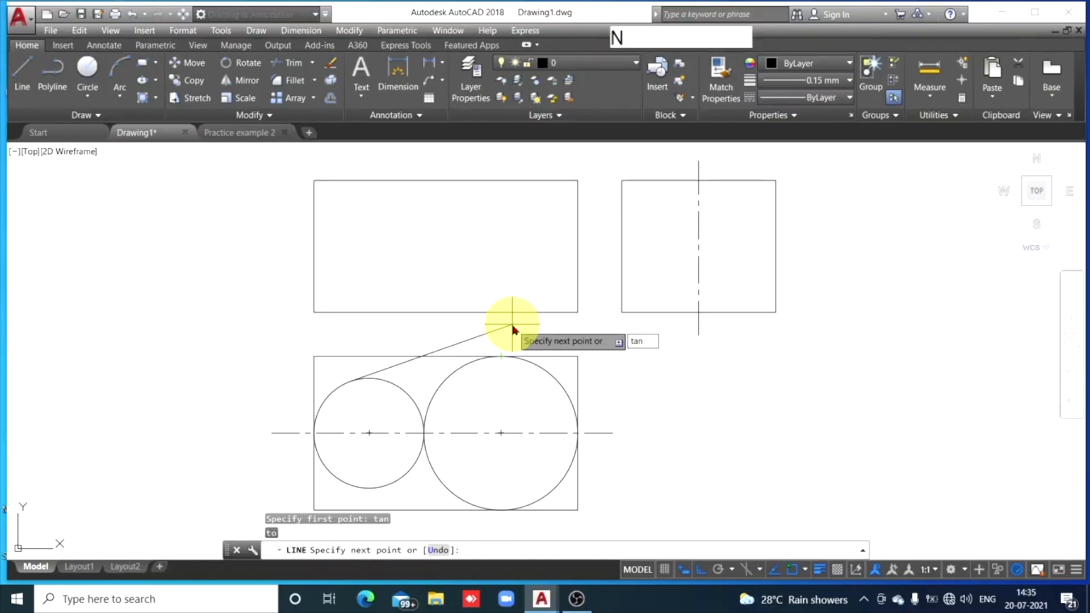
key(Return)
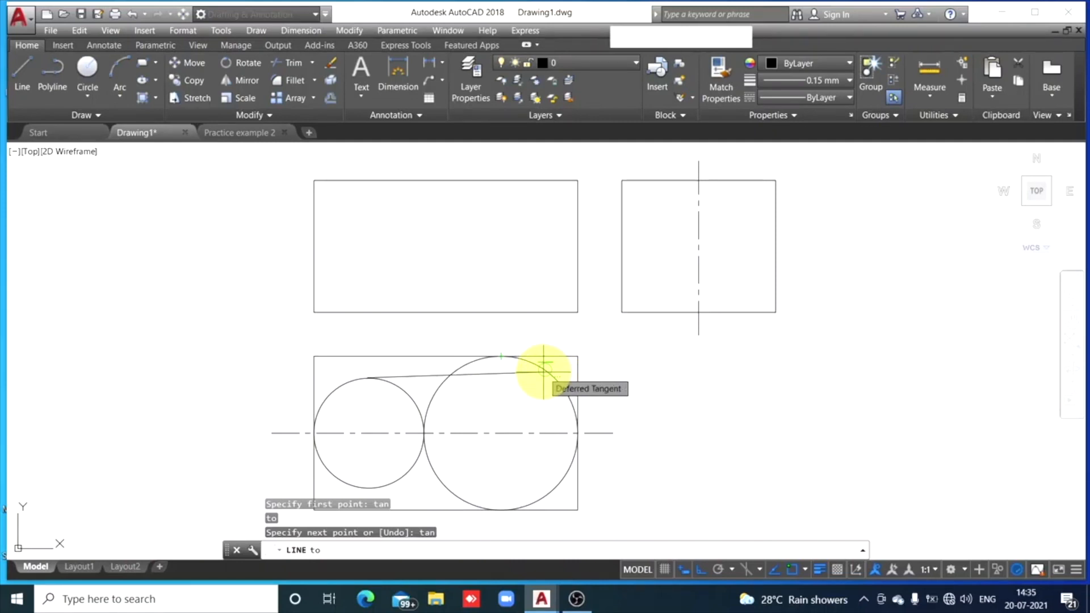
click(544, 372)
key(Escape)
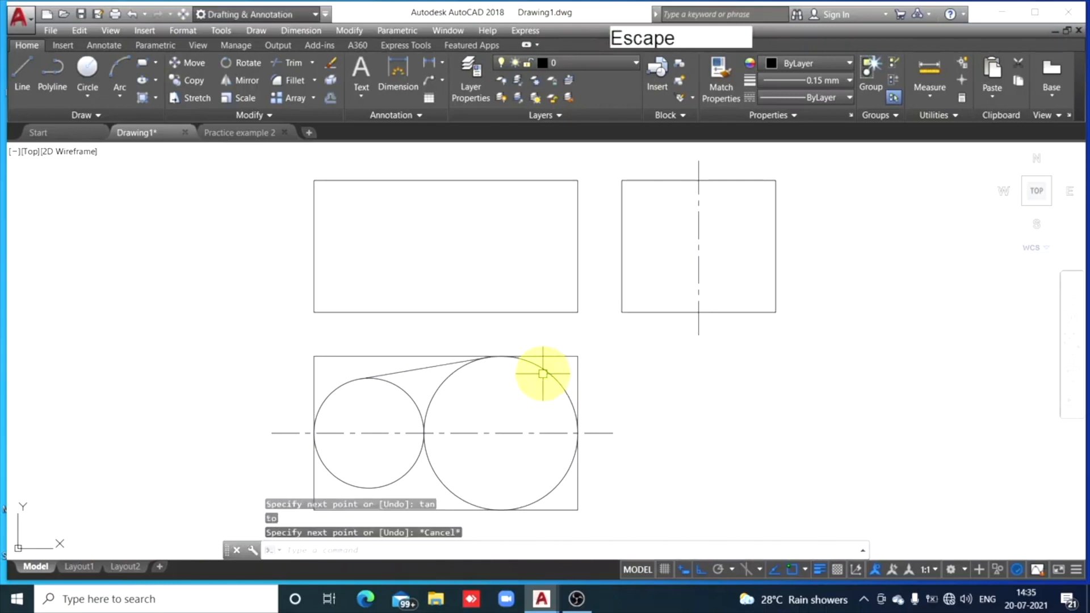
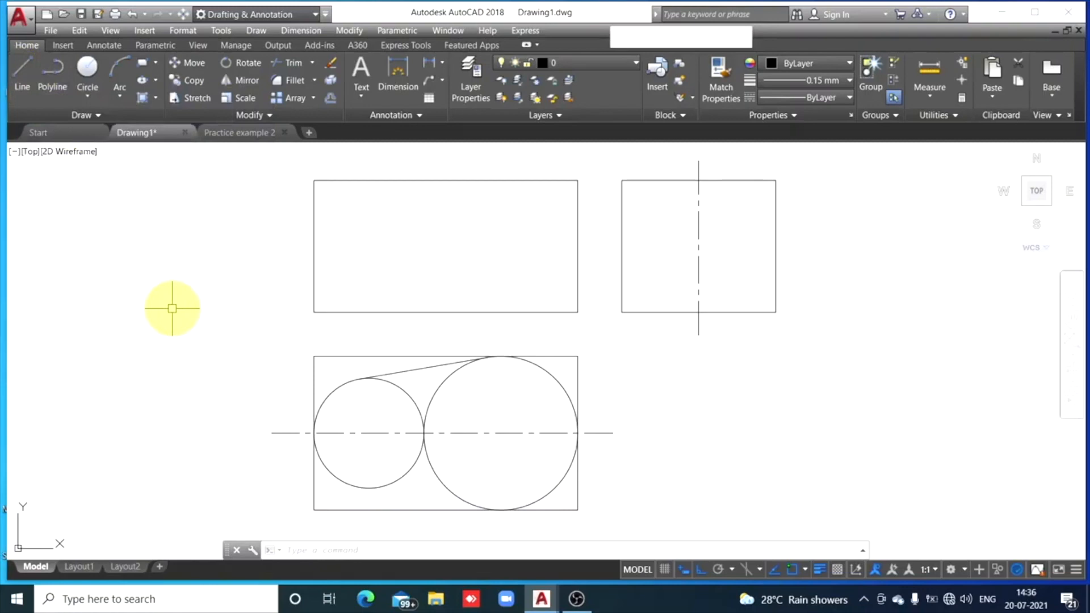
Draw a second line tangent to the lower sides of the radius 25 and radius 35 circles.
click(23, 76)
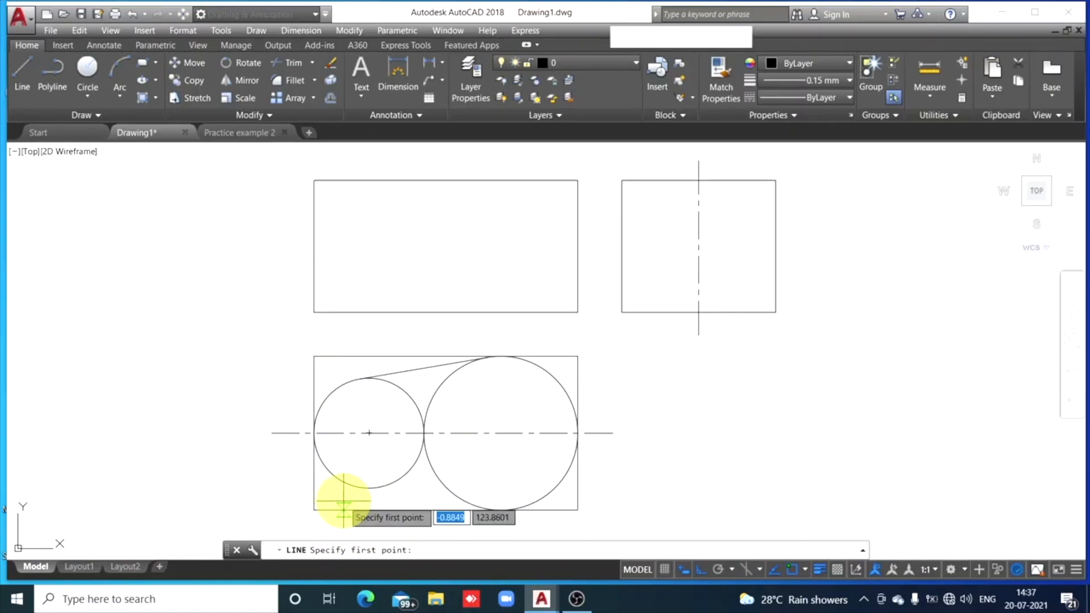
text(tan)
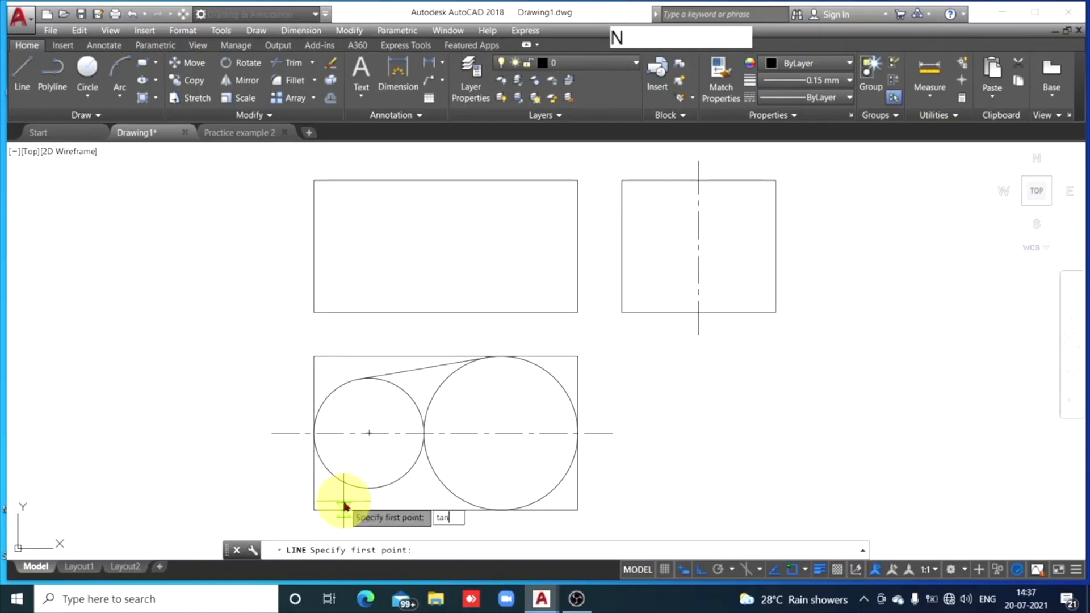
key(space)
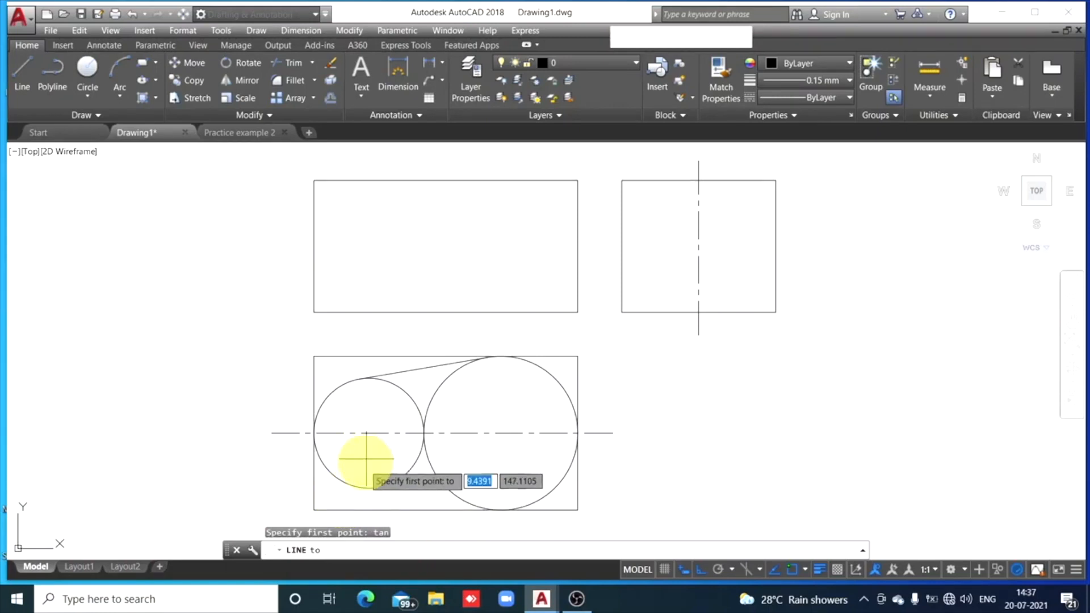
click(341, 475)
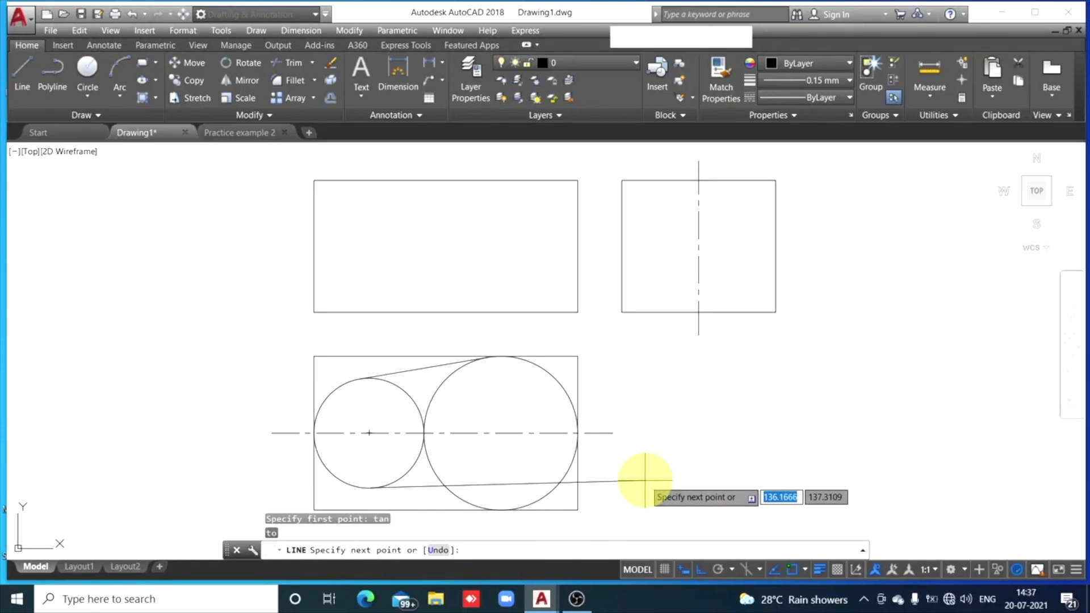
text(tan)
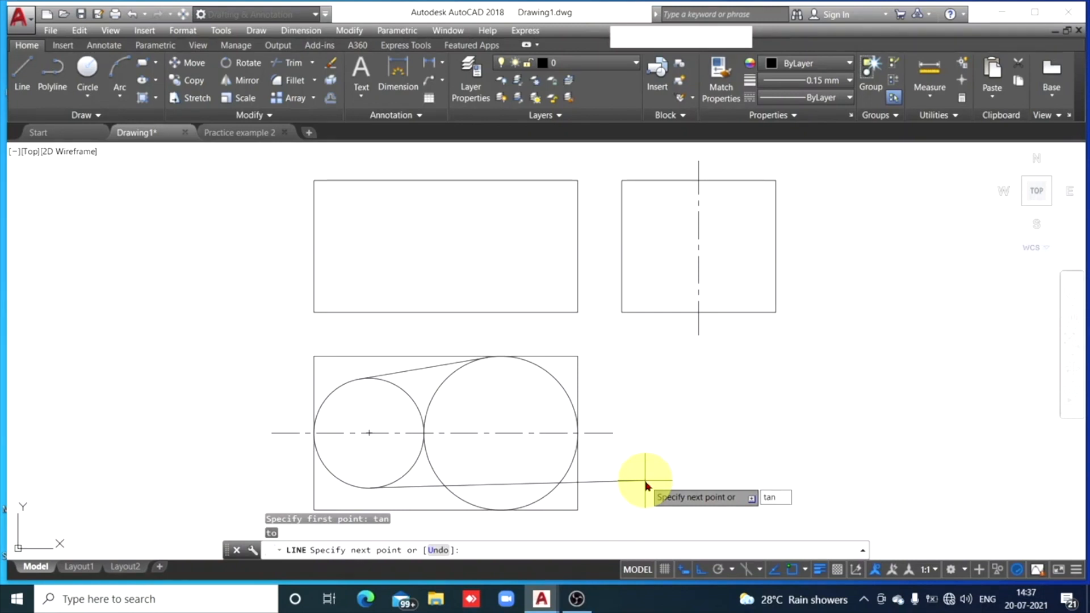
key(space)
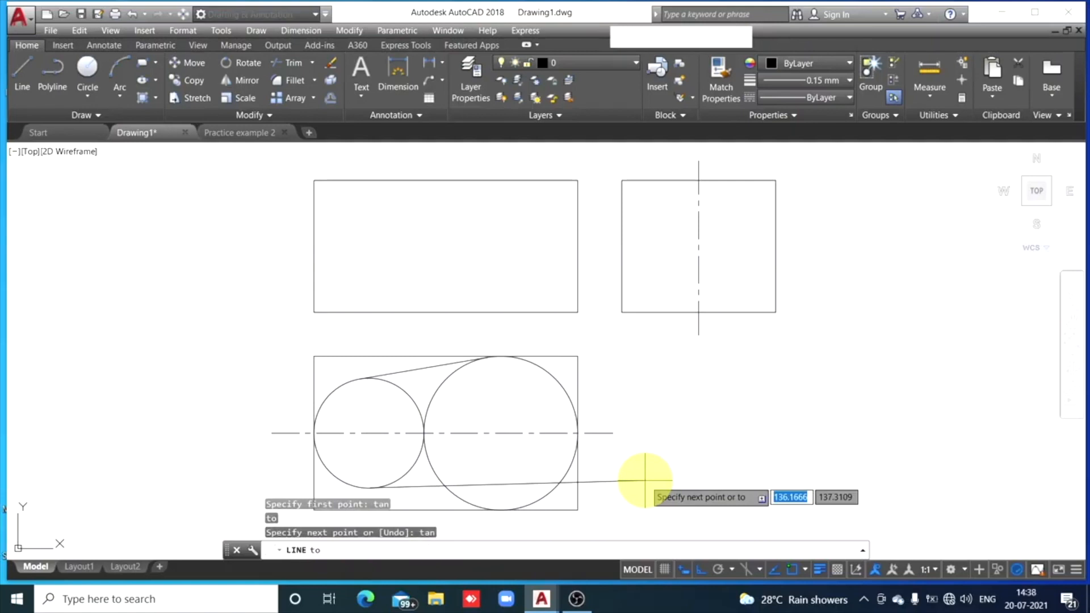
click(450, 489)
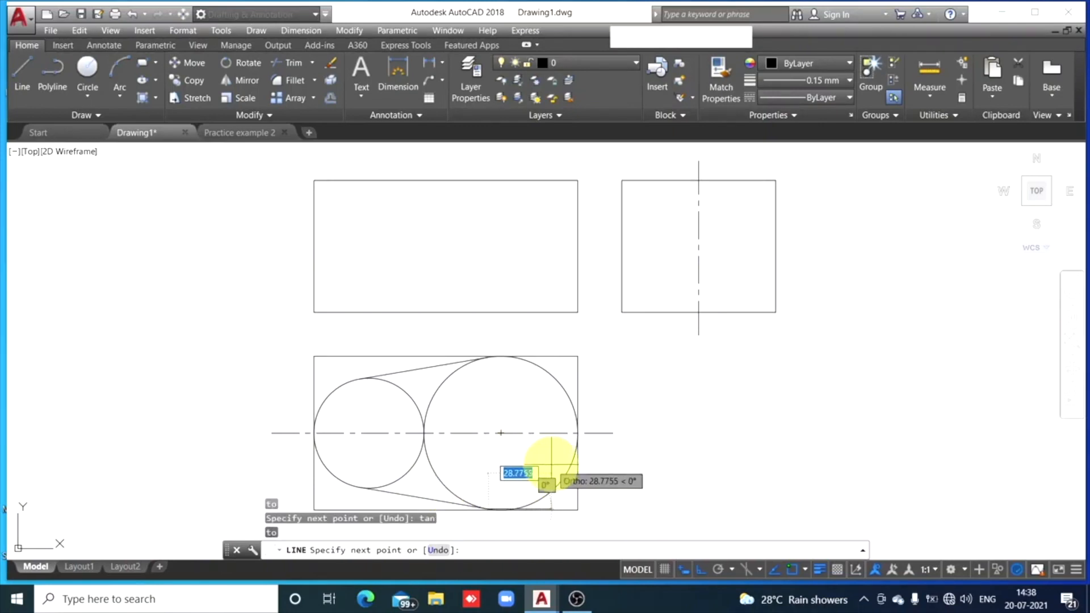
key(Escape)
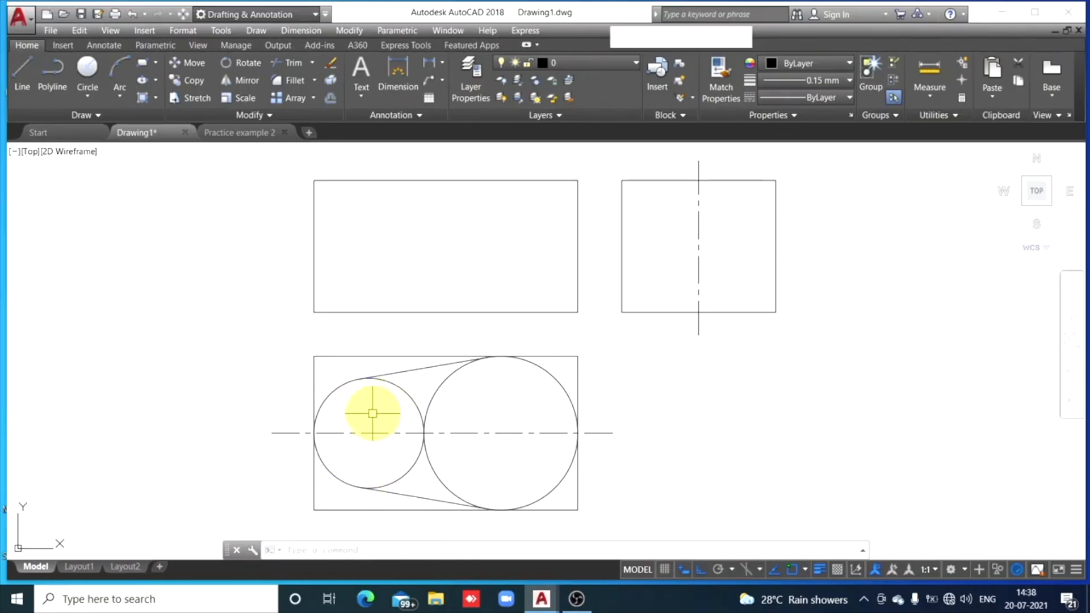
Trim away the inner arcs of both circles between the tangent lines, leaving the closed outline of the base.
click(294, 67)
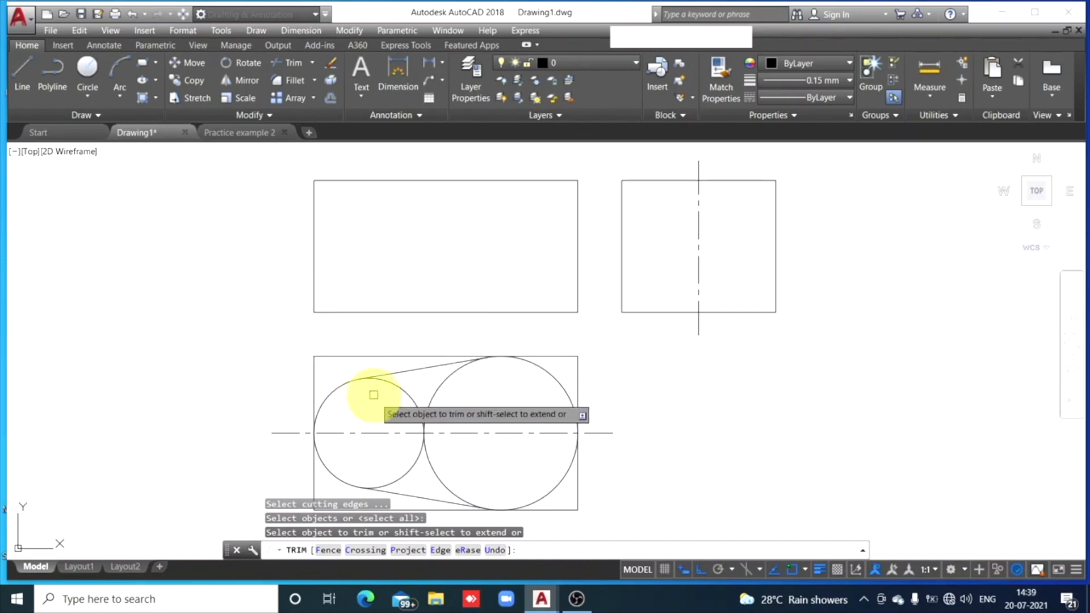
click(405, 397)
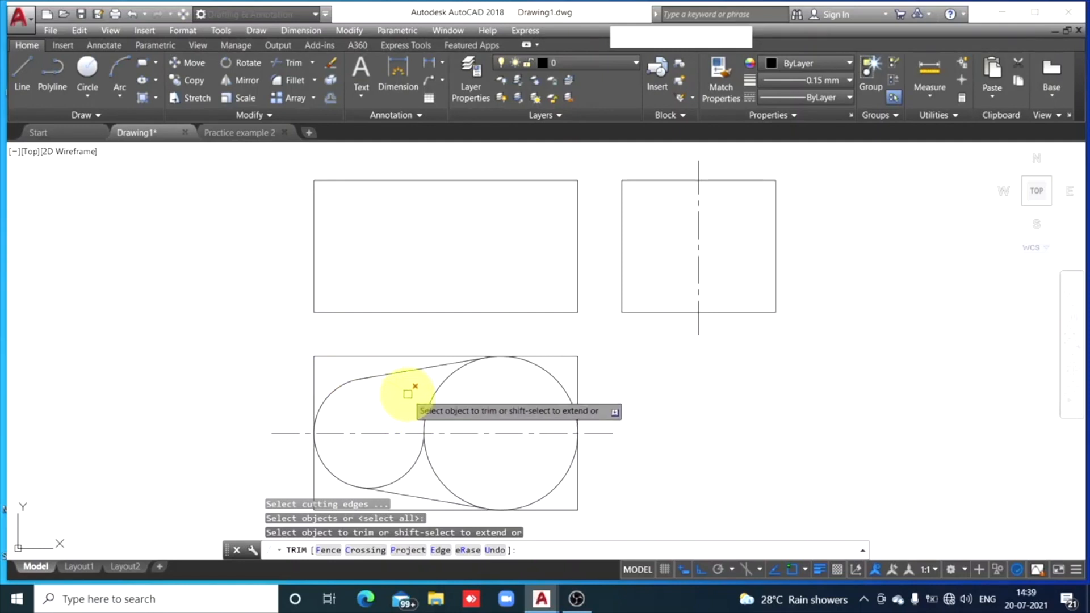
click(409, 468)
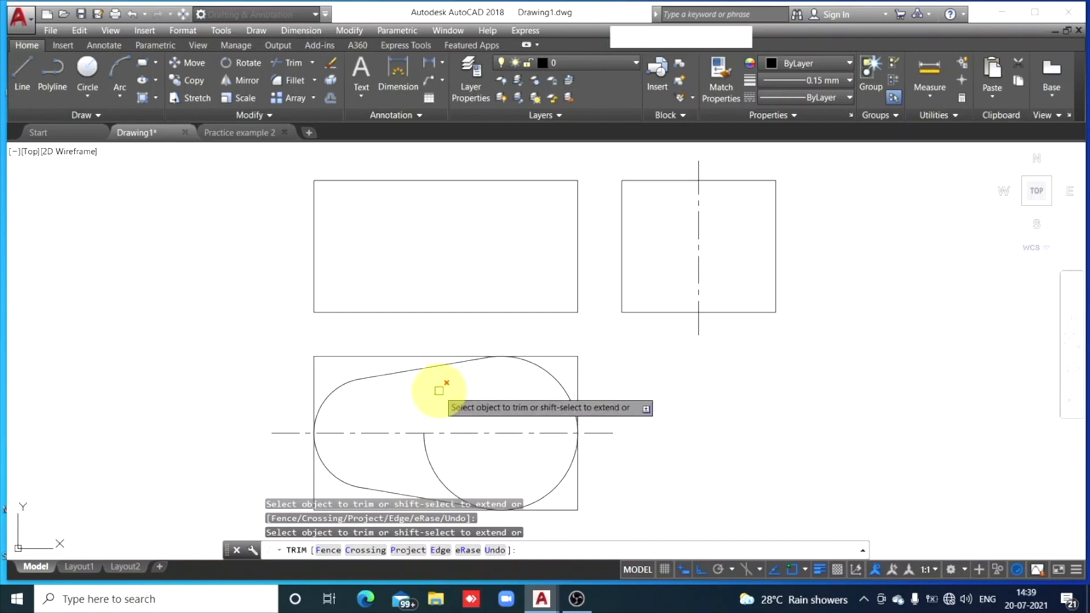
click(439, 391)
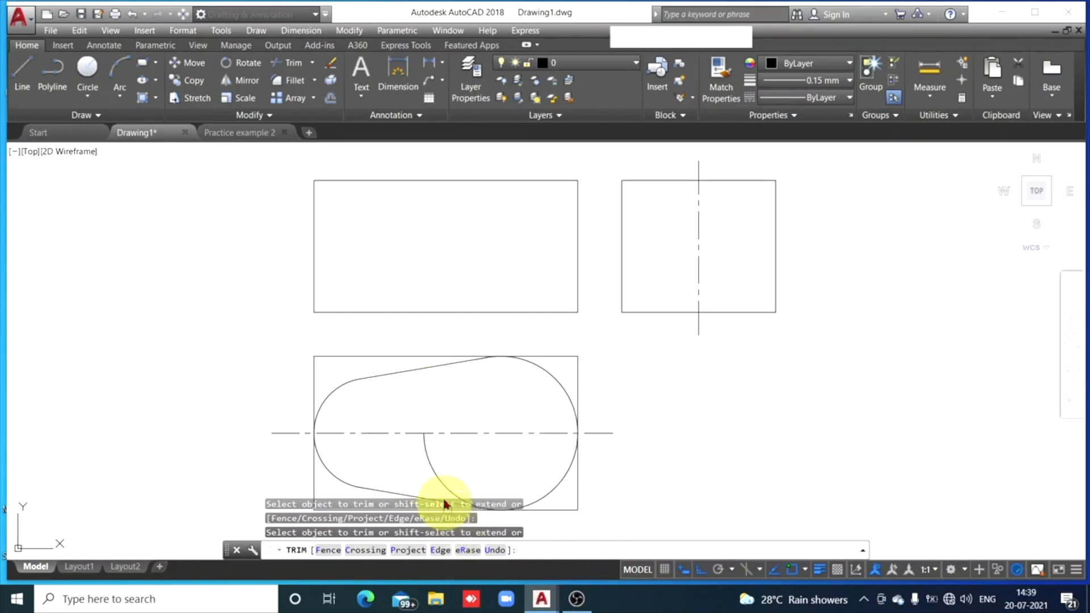
click(441, 472)
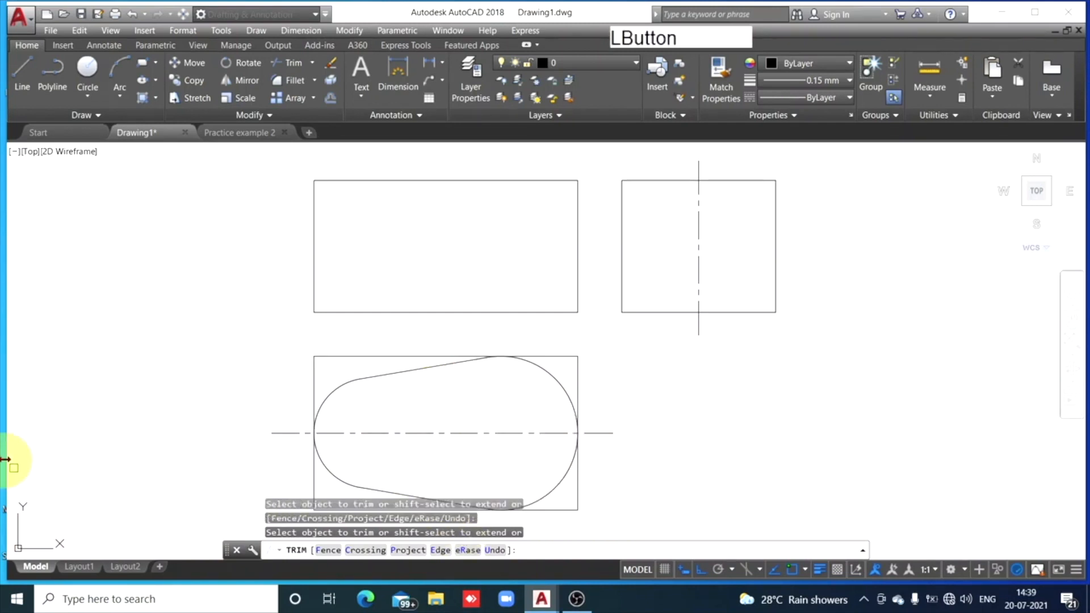
scroll(11, 451, down, 2)
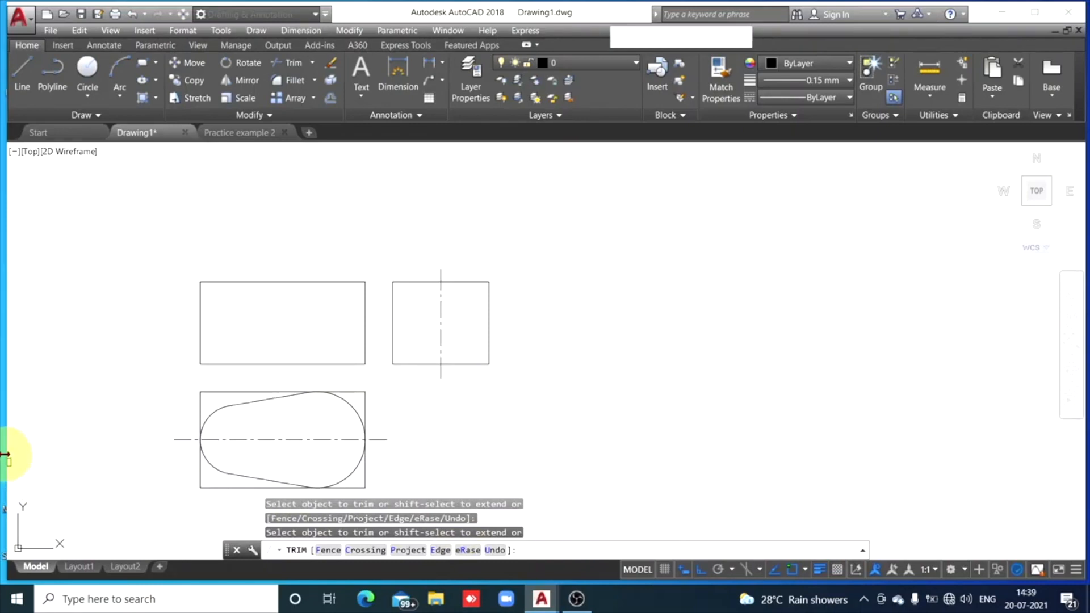
key(Escape)
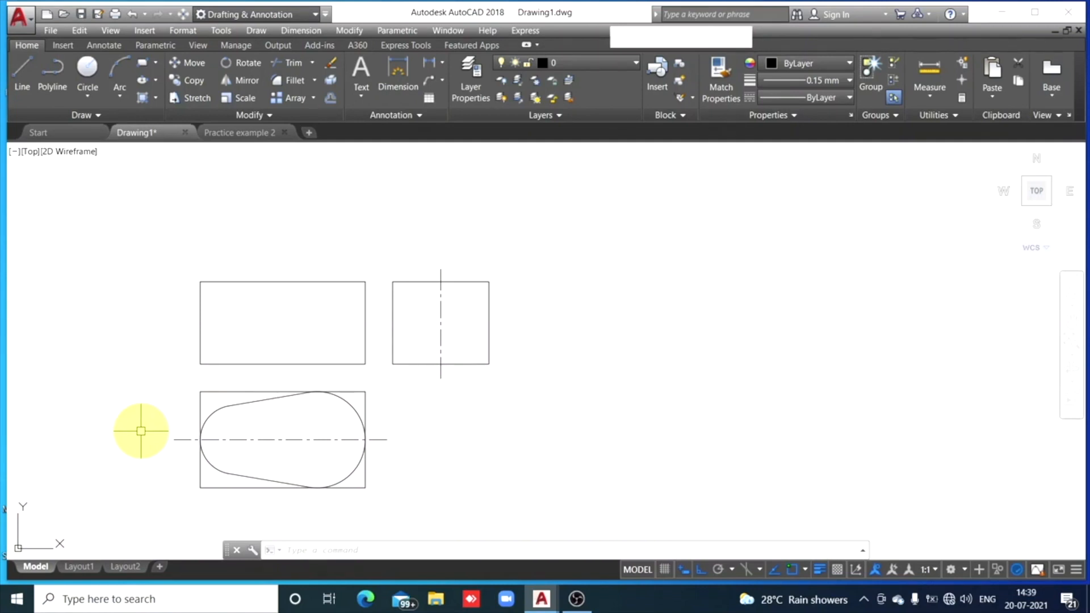
Set the lineweight of the upper tangent line in the base outline to 0.50 mm.
mouse_move(140, 434)
middle_down()
mouse_move(185, 440)
mouse_move(316, 394)
mouse_move(403, 380)
mouse_move(131, 380)
mouse_move(363, 363)
mouse_move(267, 455)
mouse_move(257, 216)
mouse_move(353, 360)
mouse_move(250, 345)
mouse_move(397, 346)
mouse_move(261, 350)
mouse_move(367, 358)
mouse_move(256, 334)
mouse_move(321, 358)
mouse_move(261, 341)
mouse_move(314, 340)
mouse_move(237, 380)
mouse_move(306, 330)
mouse_move(241, 397)
mouse_move(282, 348)
mouse_move(273, 390)
mouse_move(235, 359)
mouse_move(280, 370)
mouse_move(219, 390)
mouse_move(282, 357)
mouse_move(278, 404)
mouse_move(212, 370)
mouse_move(346, 368)
mouse_move(346, 385)
mouse_move(314, 378)
mouse_move(336, 385)
middle_up()
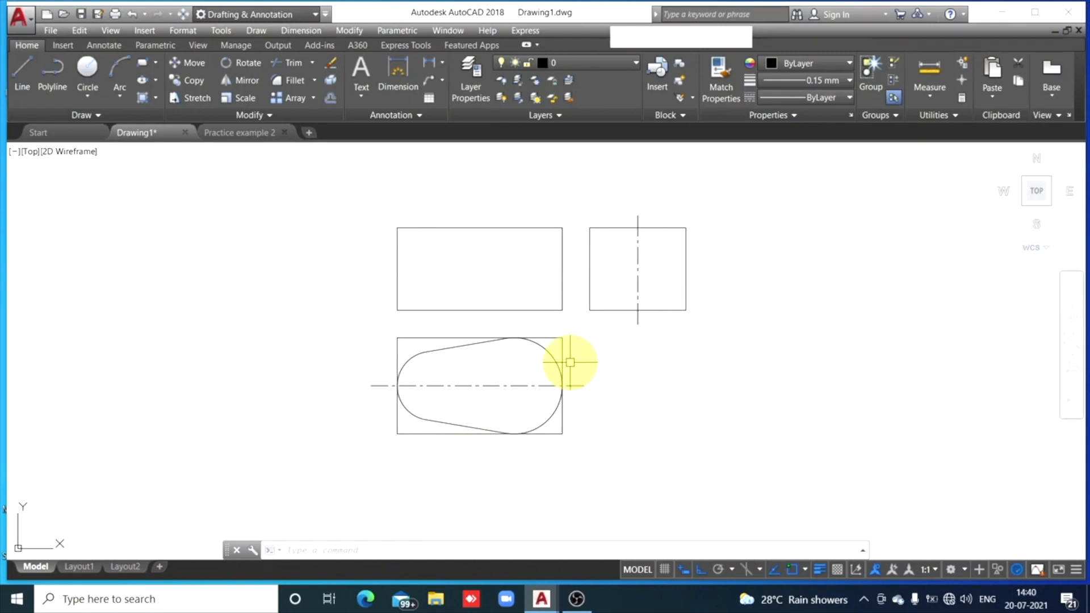
scroll(570, 362, down, 5)
scroll(570, 363, up, 10)
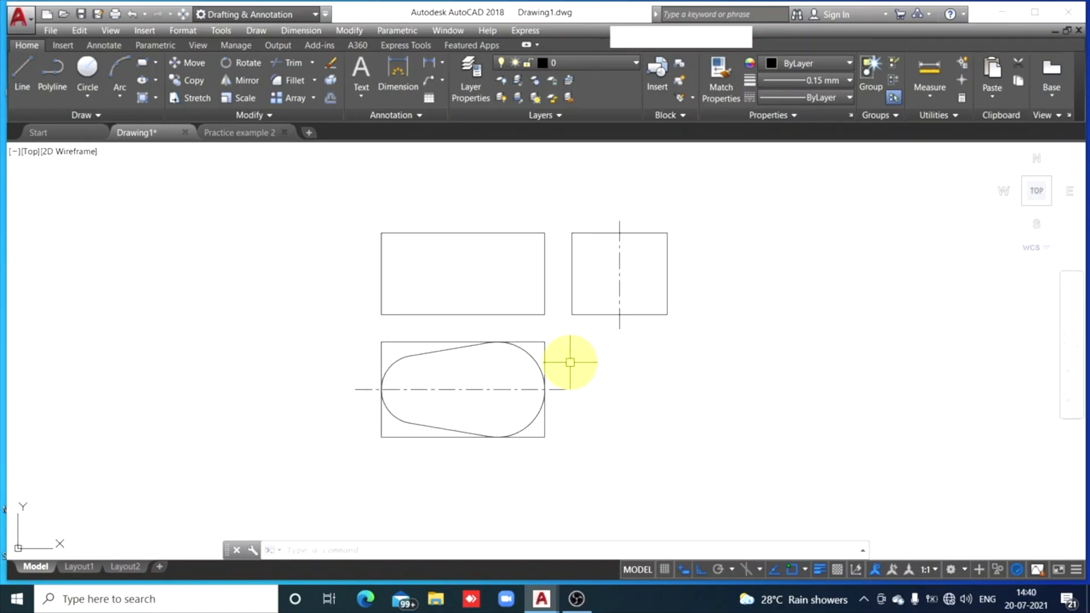
scroll(570, 362, down, 8)
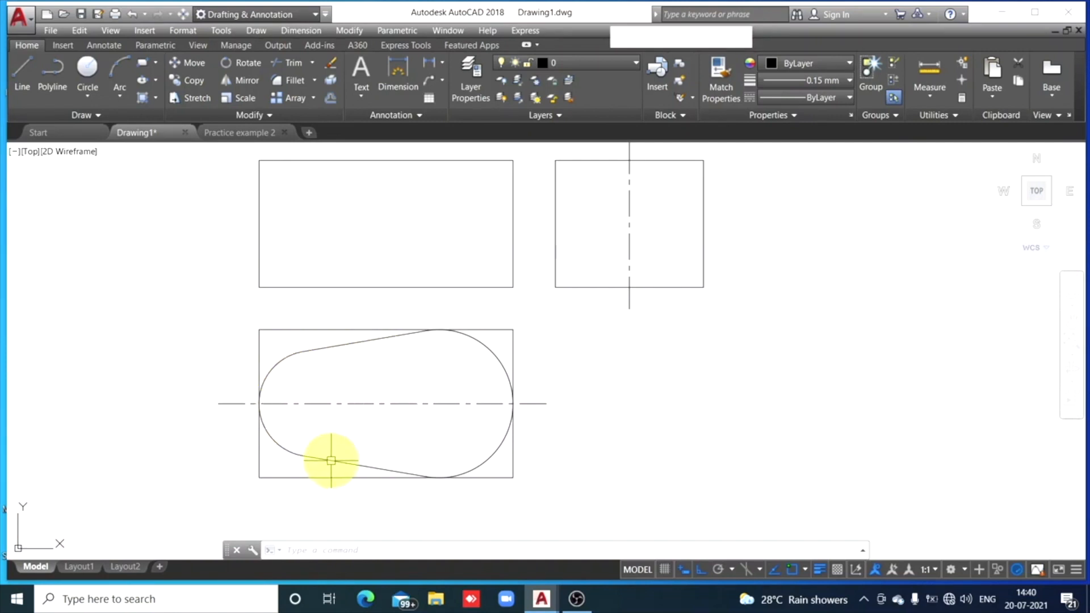
click(355, 342)
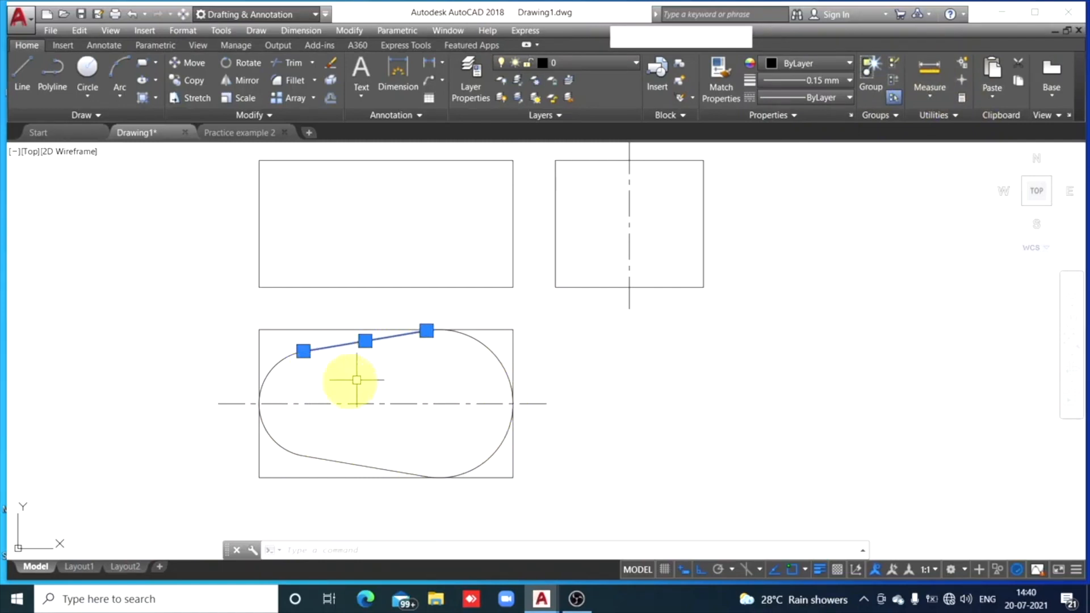
click(850, 81)
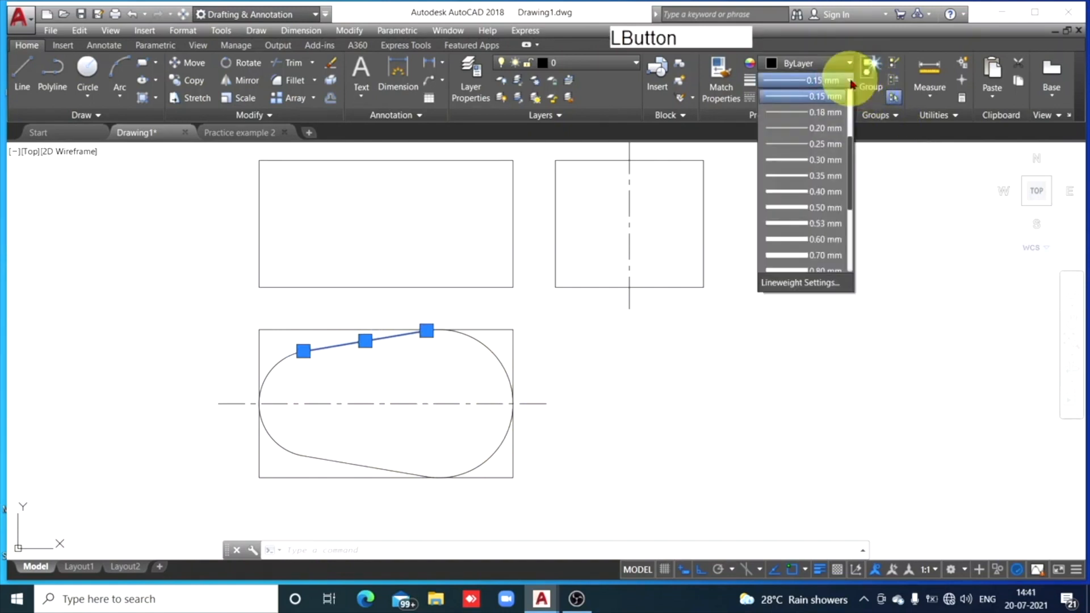
click(806, 208)
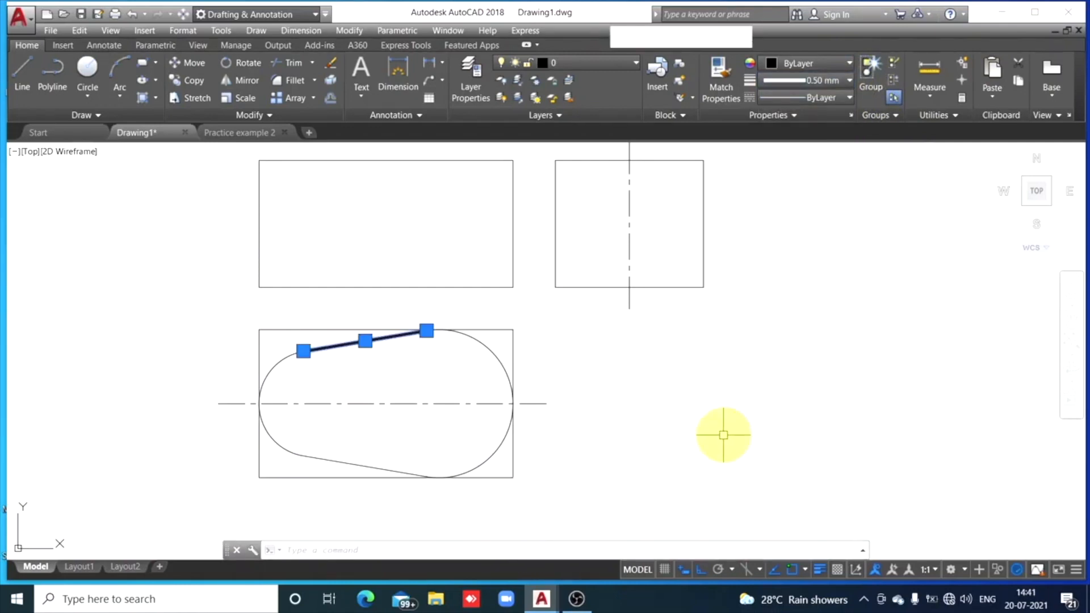
key(Escape)
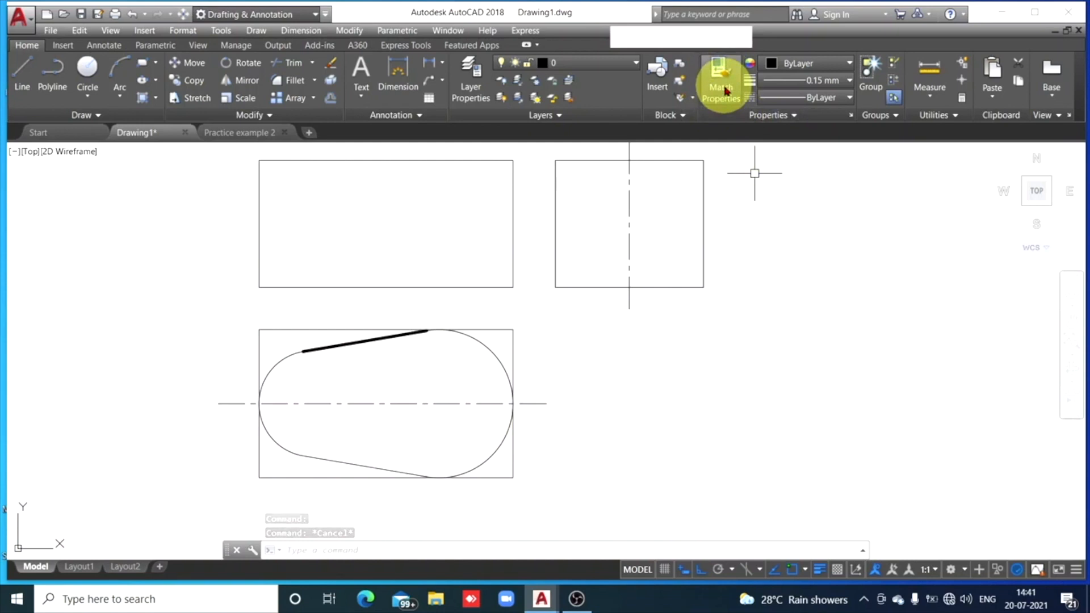
Match the properties of the thick upper tangent line onto both arcs and the lower tangent line of the base outline.
click(362, 341)
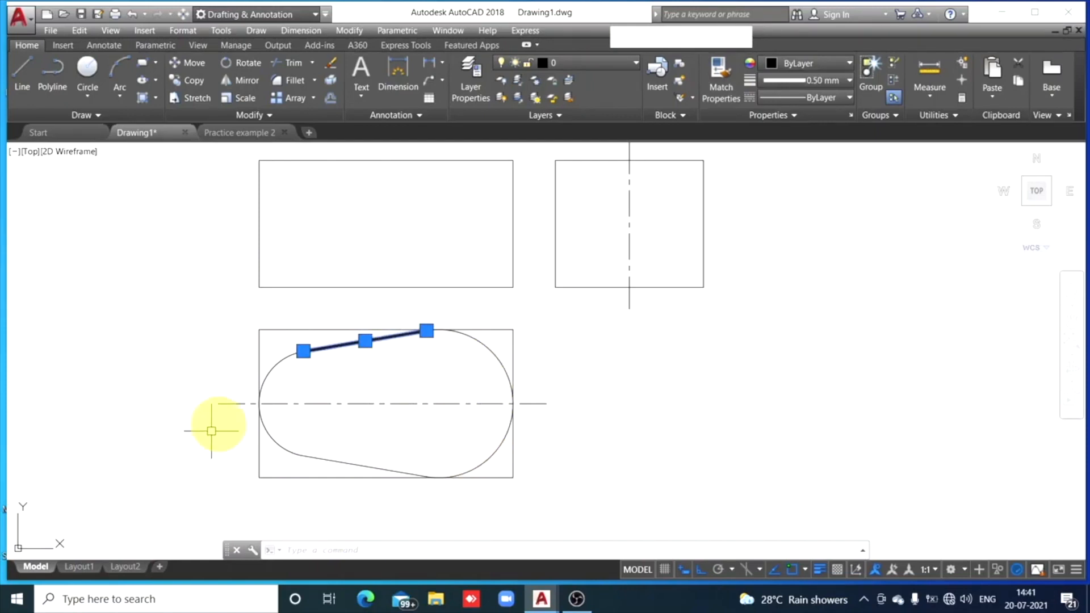
click(722, 81)
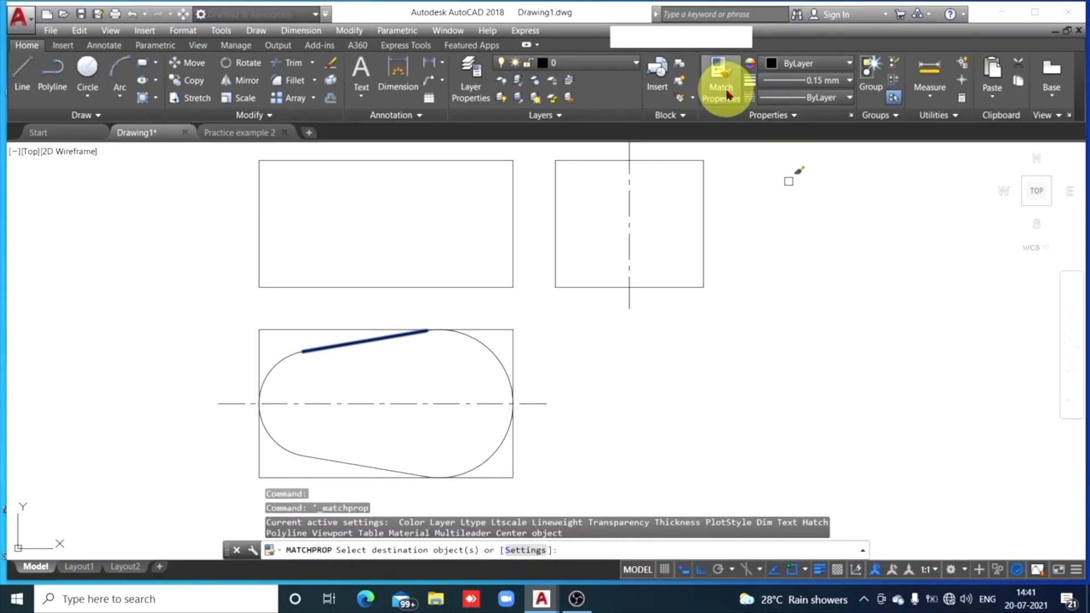
click(495, 350)
click(312, 458)
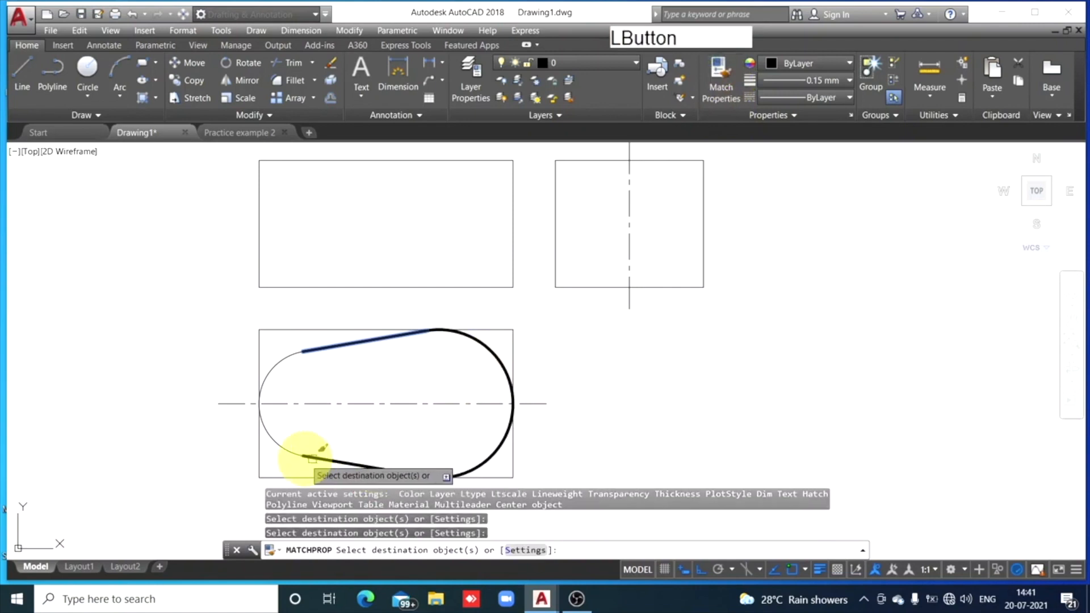
click(291, 436)
key(Escape)
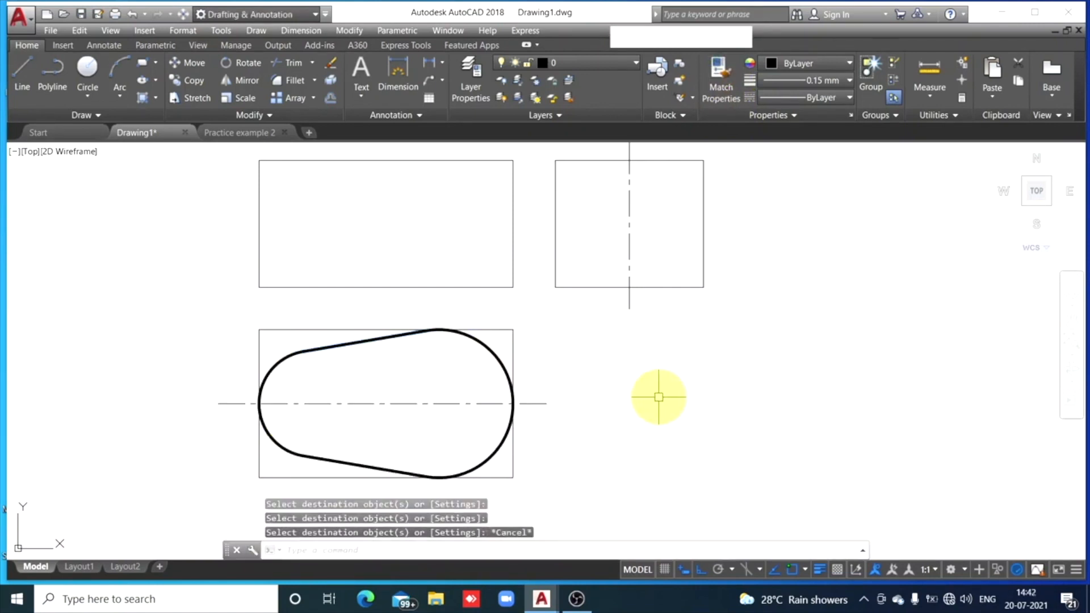
Draw a vertical line about 169 mm long through the centre of the base's large arc, from below the top view to above the front view.
scroll(650, 389, down, 2)
scroll(650, 386, up, 2)
middle_drag(650, 386, 791, 397)
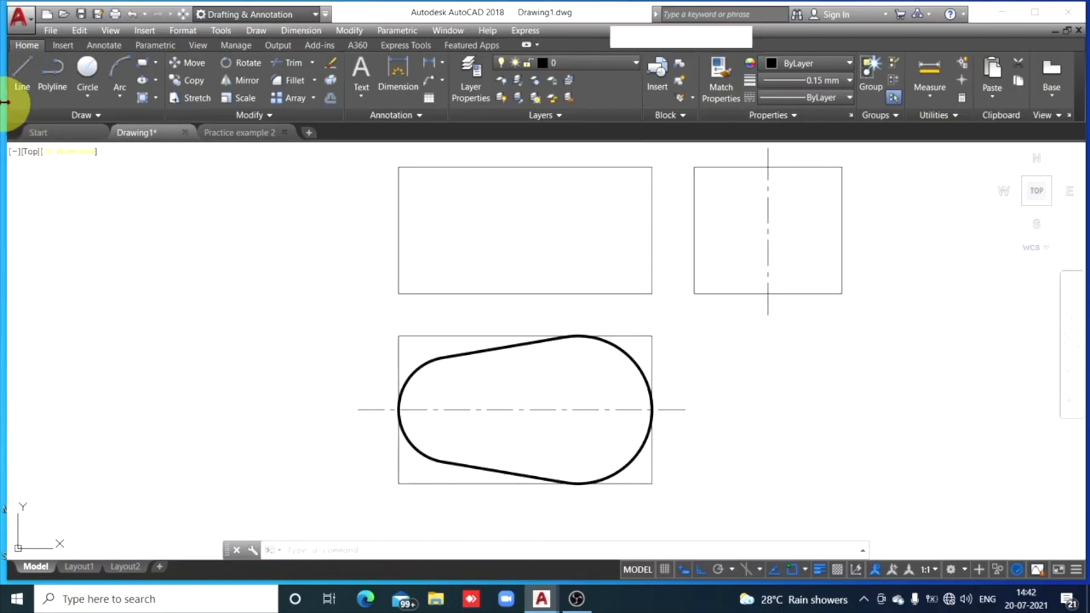
click(21, 90)
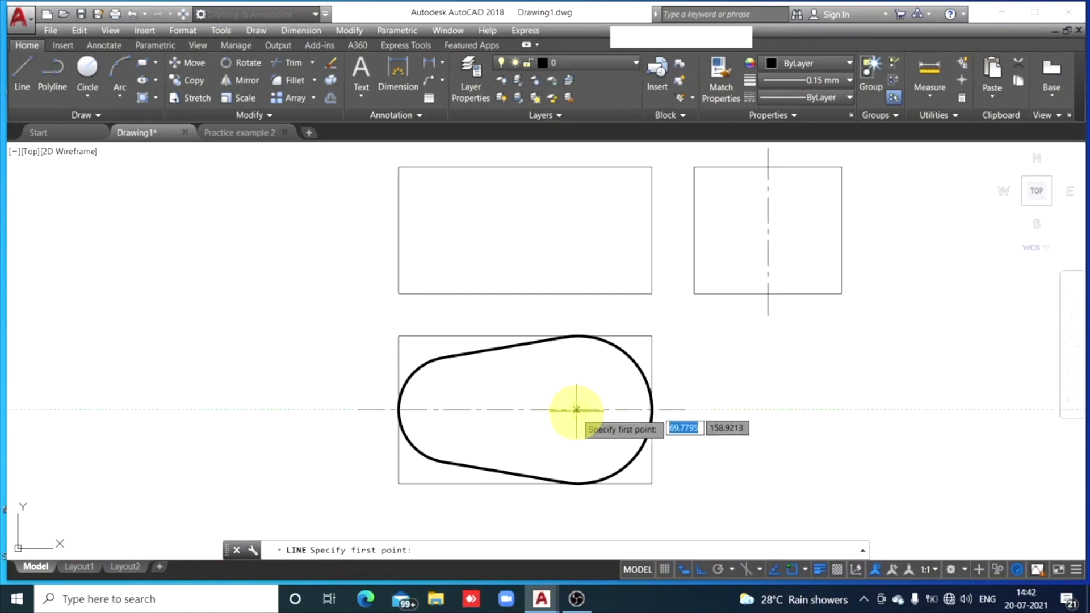
click(578, 506)
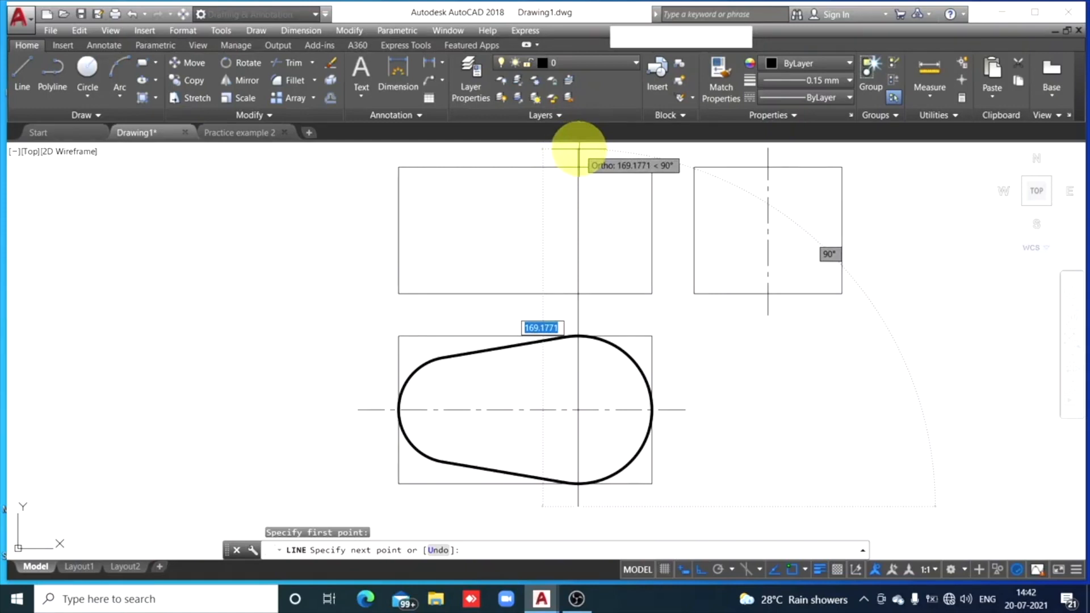
click(579, 149)
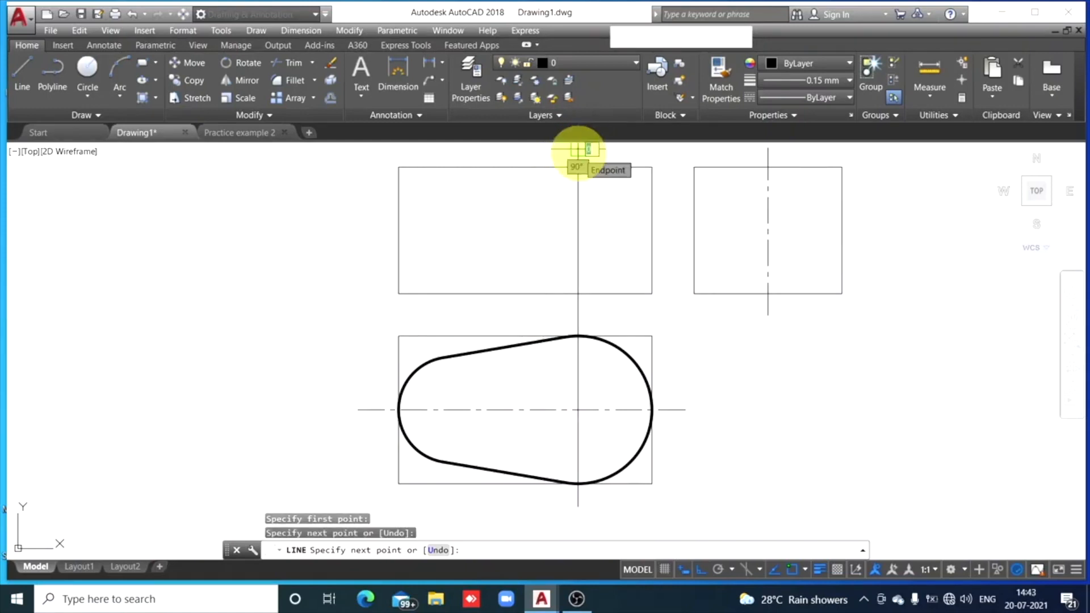
key(Escape)
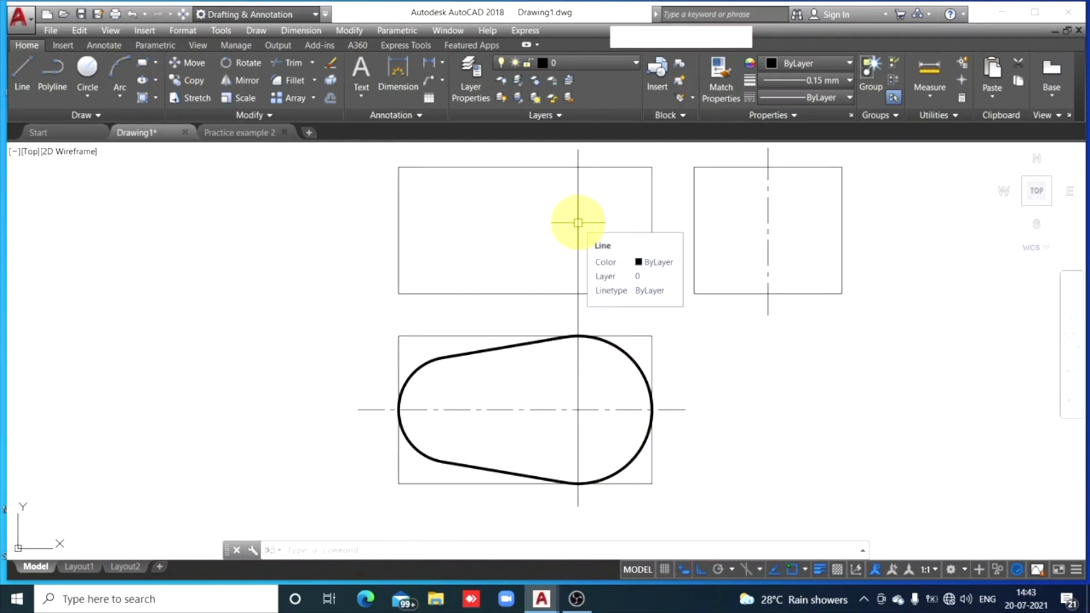
Match the horizontal centreline's properties onto the long vertical line through the large arc's centre.
click(720, 98)
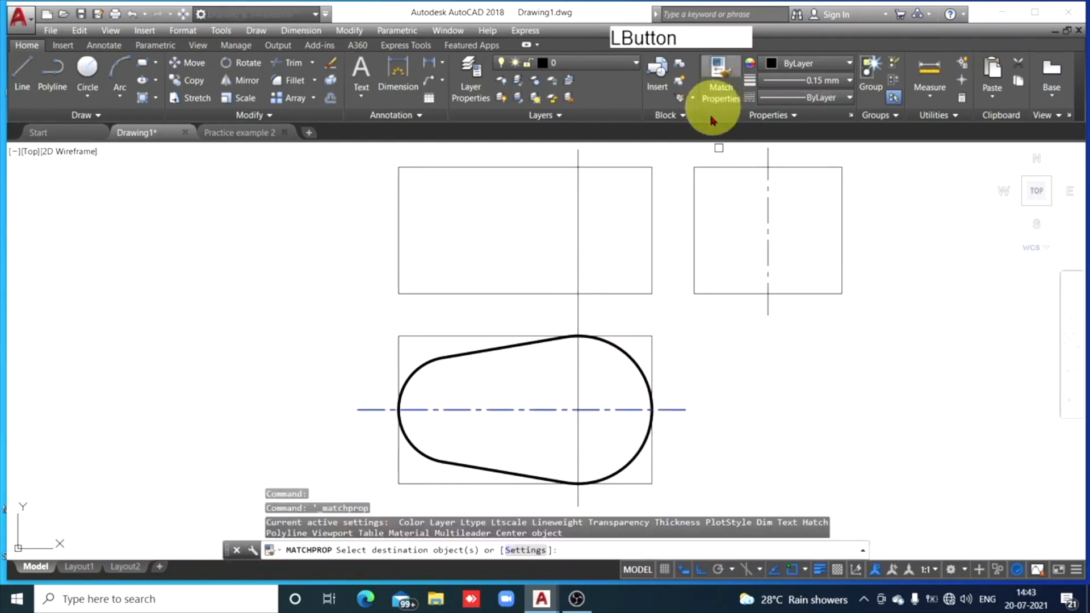
click(577, 233)
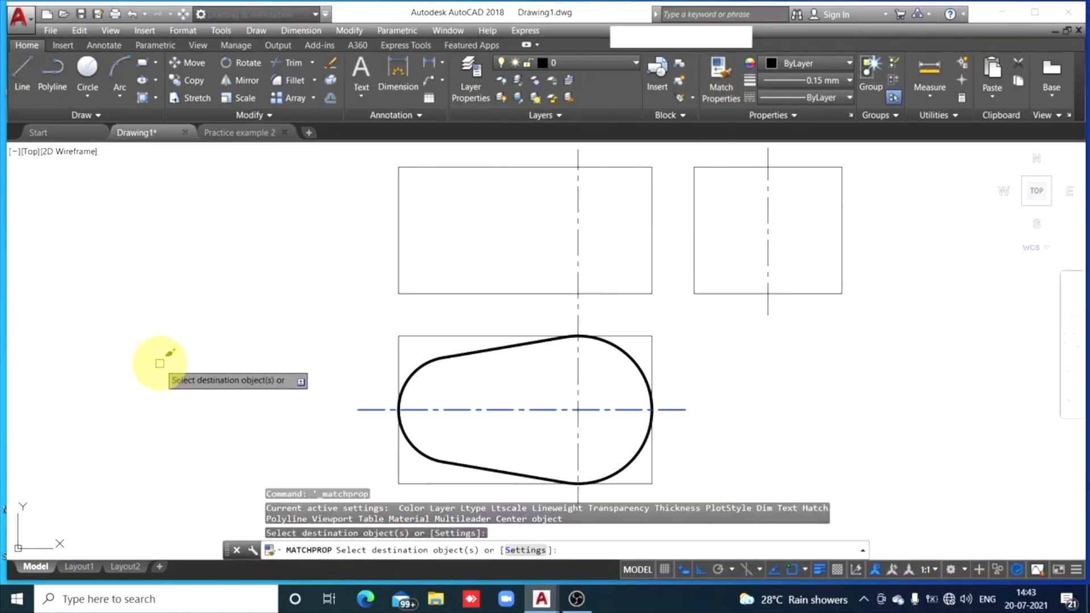
key(Escape)
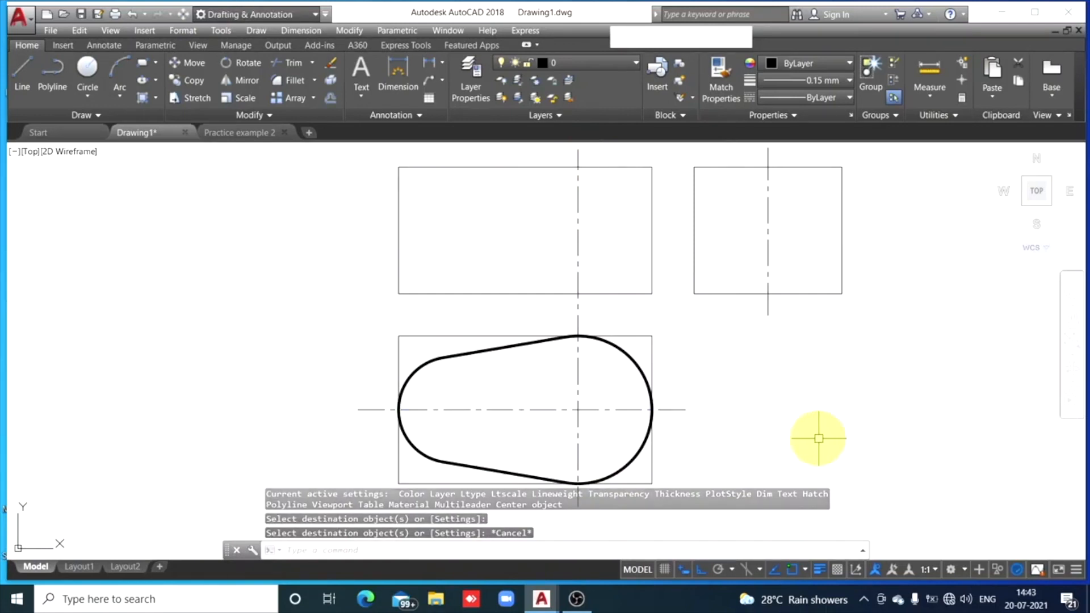
Draw a vertical line through the centre of the base's small arc, extending slightly beyond the top view's rectangle at both ends.
click(23, 88)
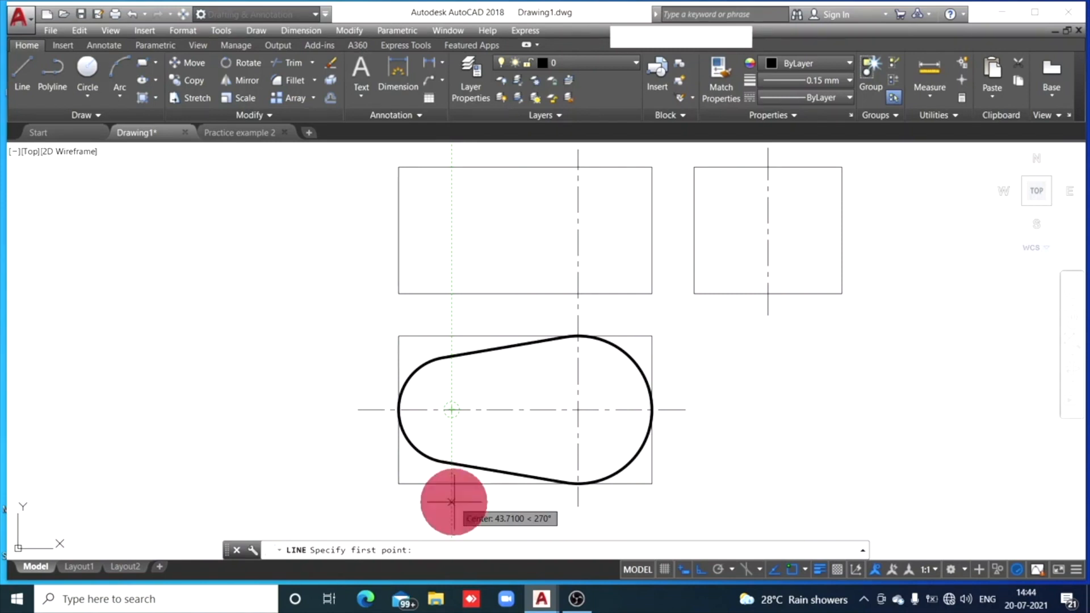
click(451, 502)
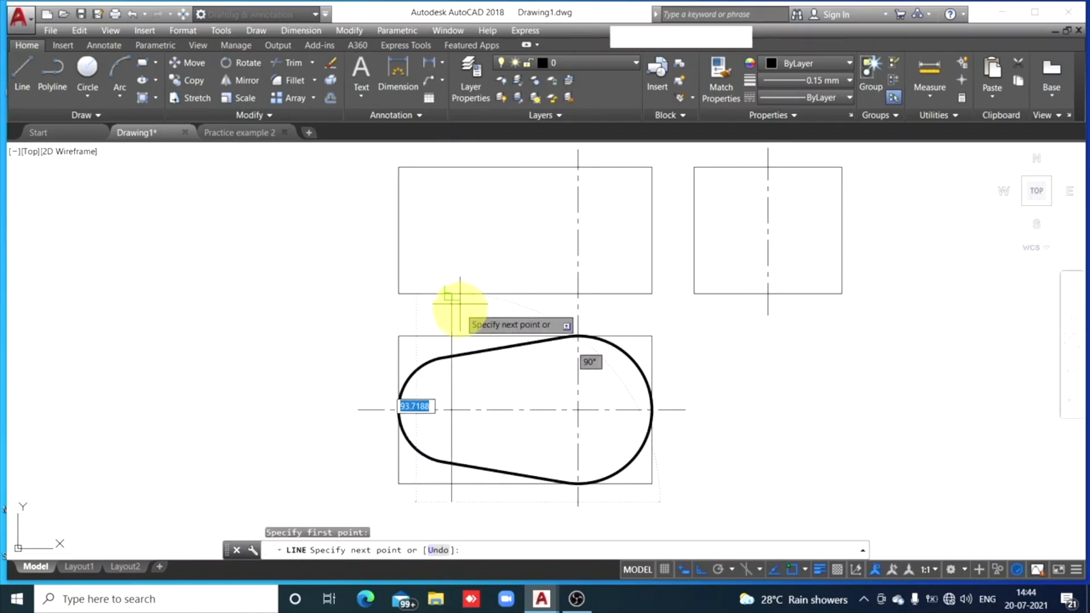
click(451, 322)
key(Escape)
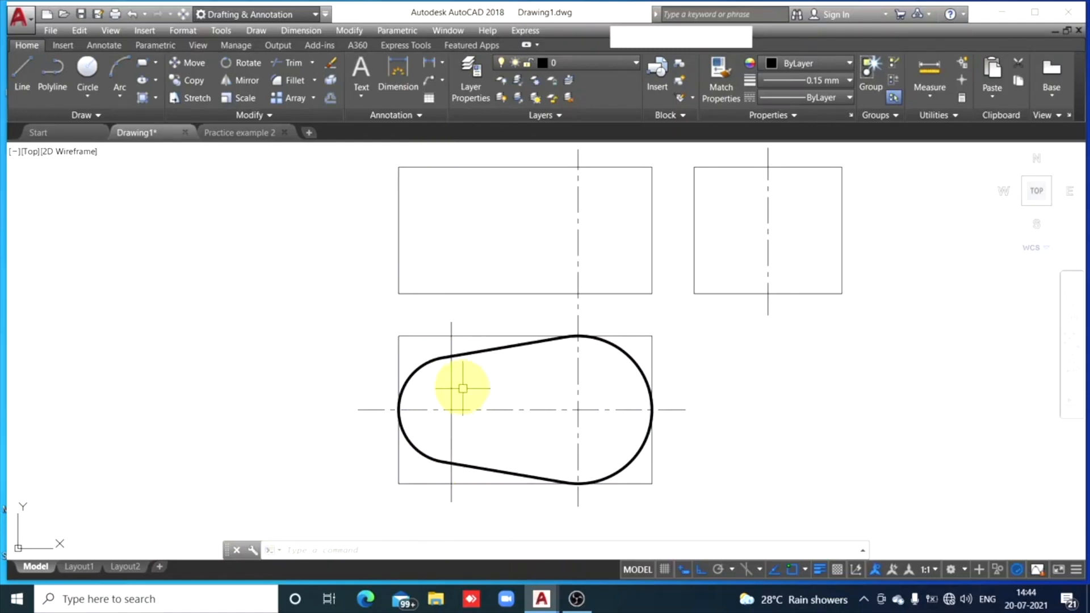
Match the long vertical centreline's properties onto the vertical line through the small arc's centre.
click(577, 372)
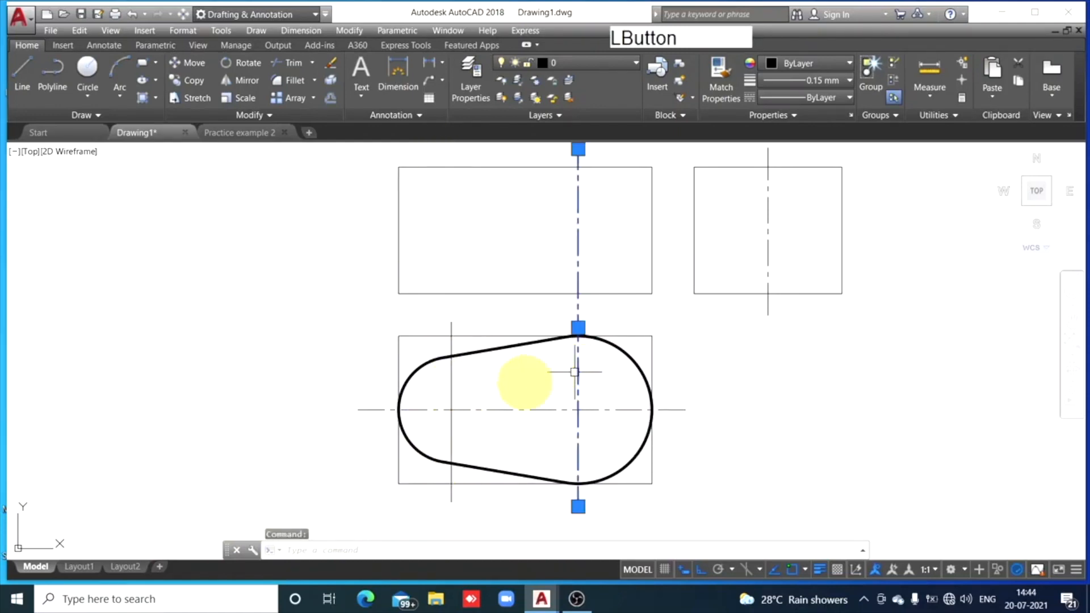
click(721, 71)
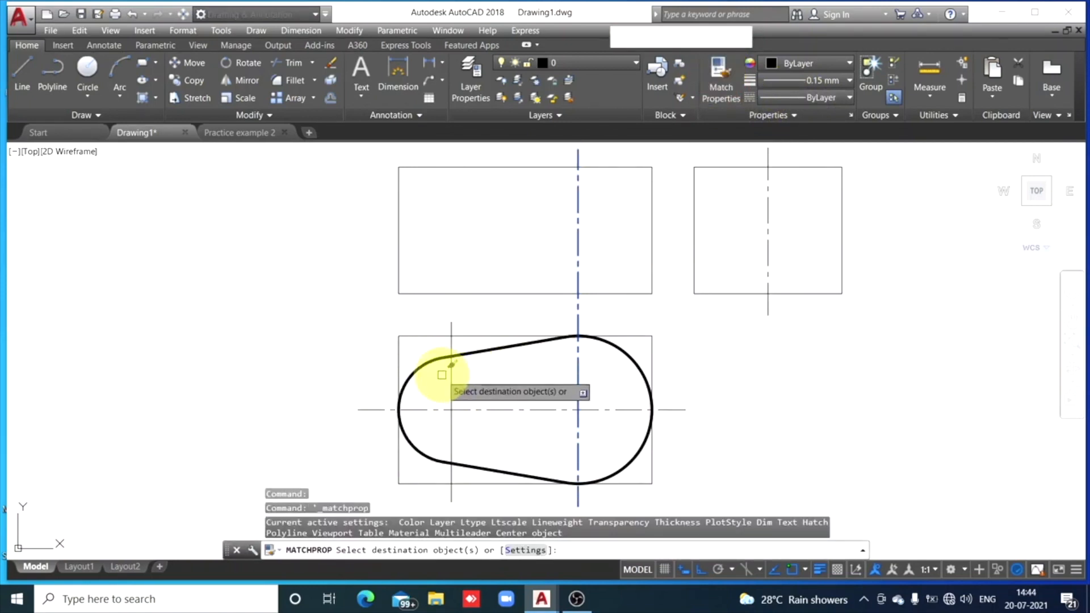
click(451, 380)
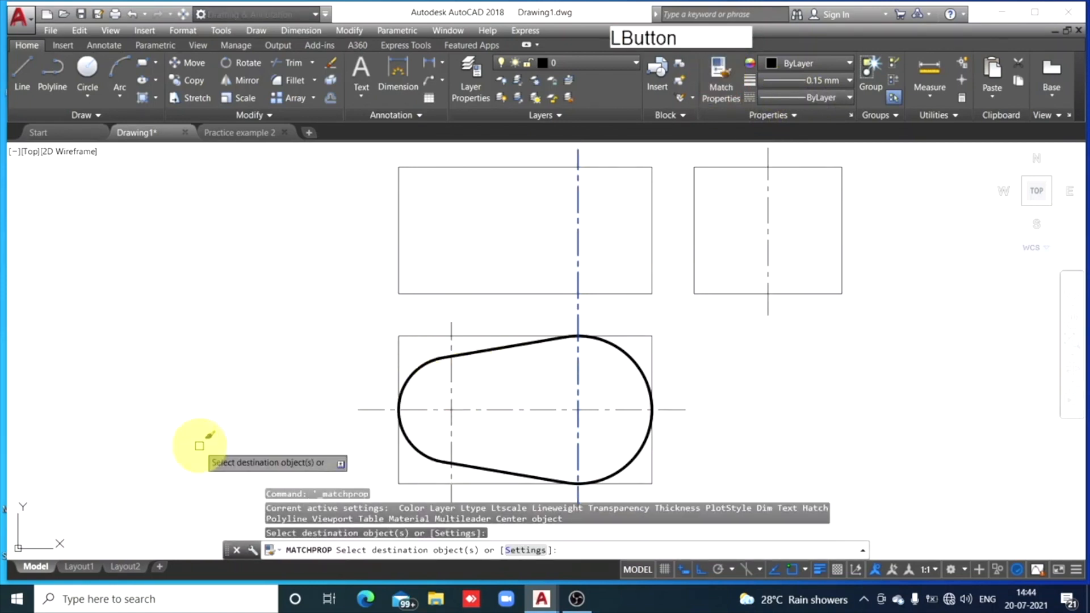
key(Escape)
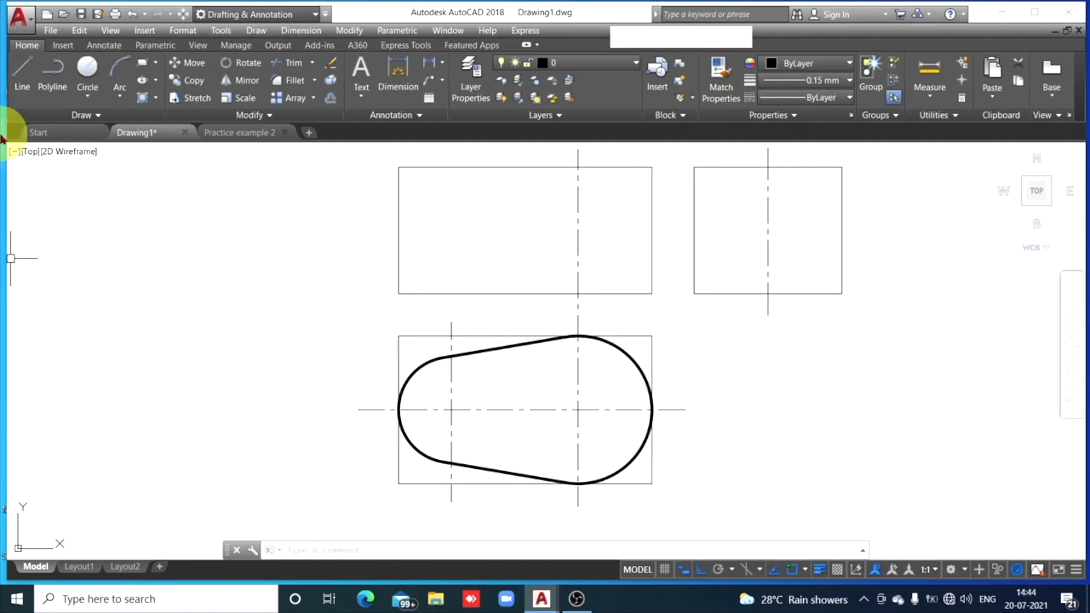
Draw the base as a closed 20 mm high rectangle across the full width of the front view, starting at its lower-left corner.
click(20, 88)
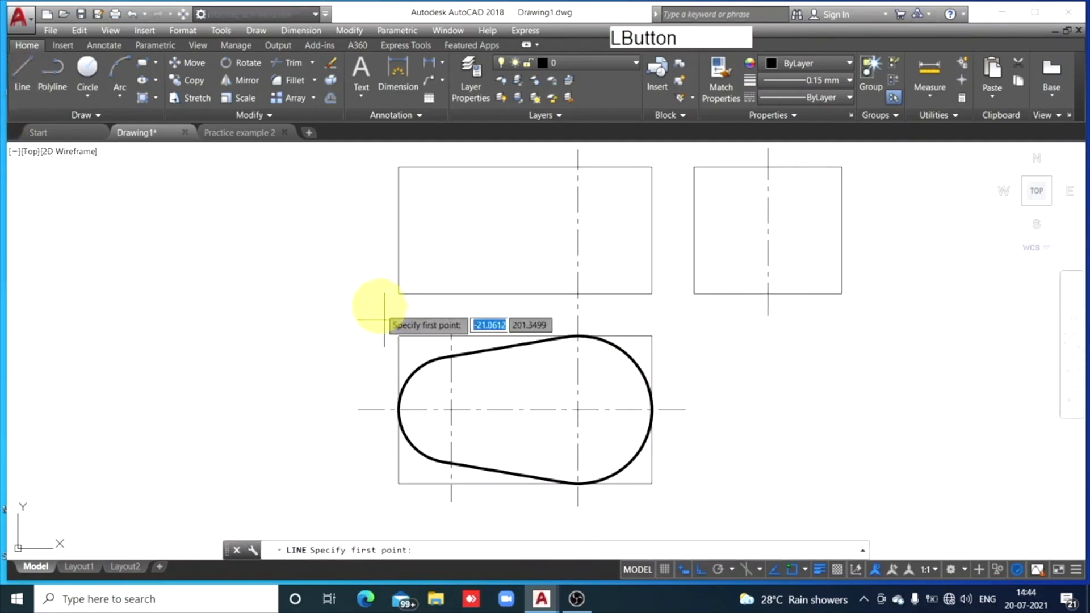
click(398, 293)
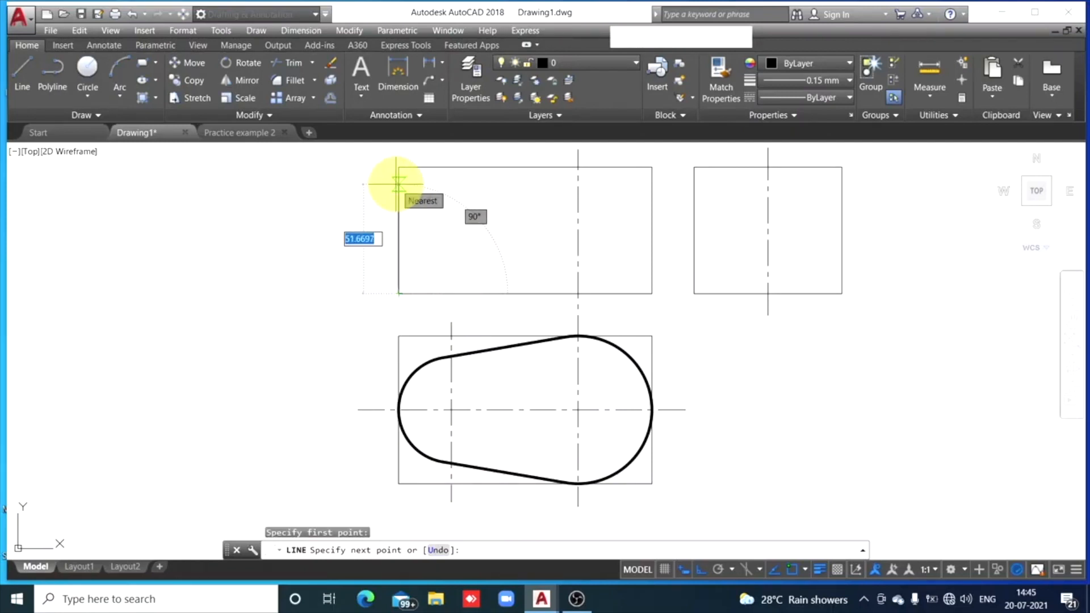
text(20)
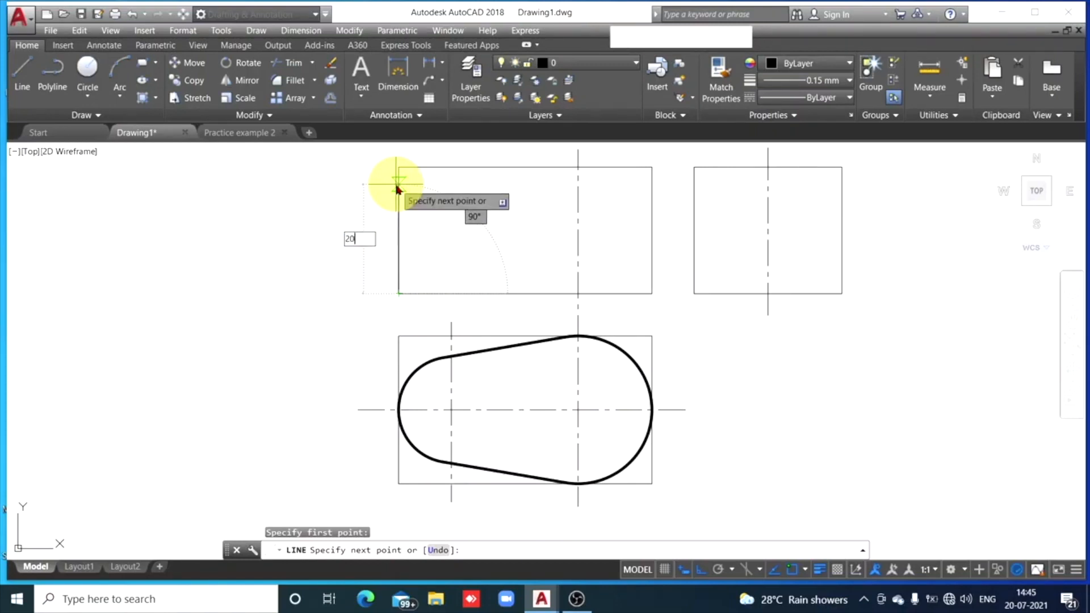
key(space)
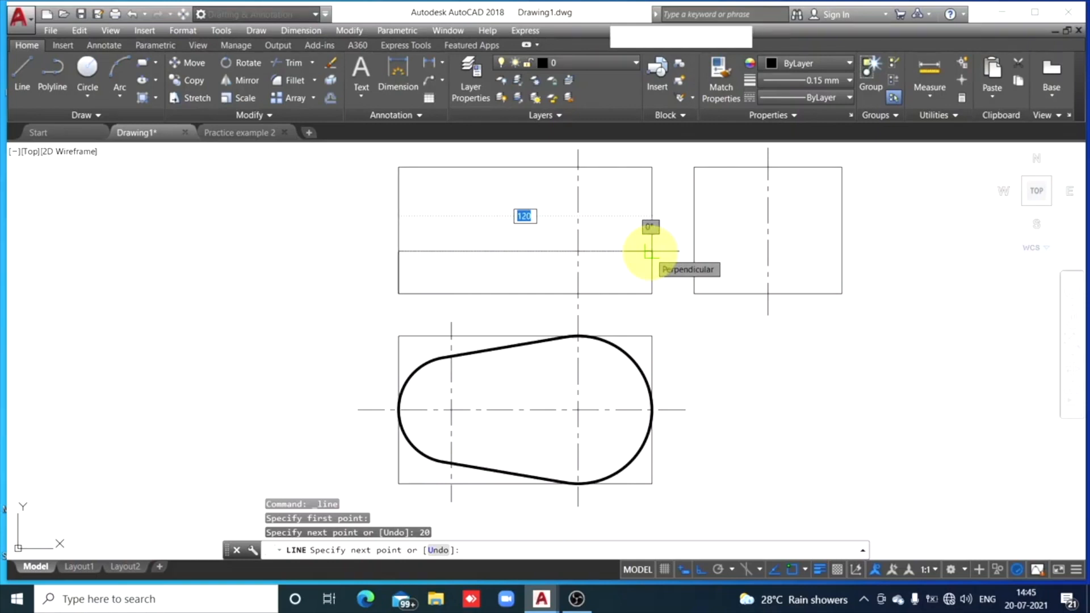
click(648, 252)
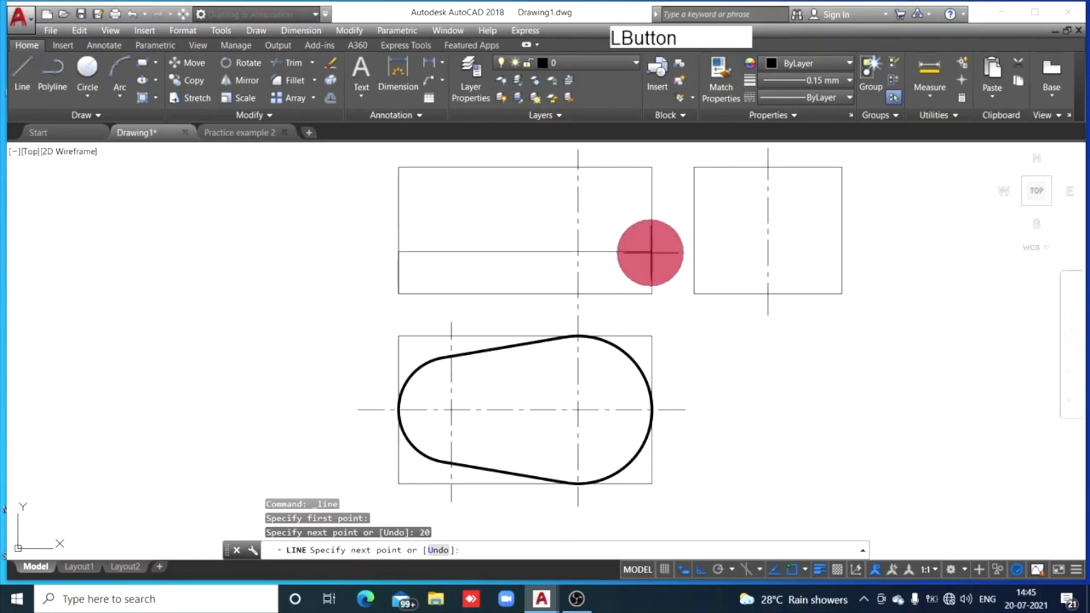
click(649, 294)
click(399, 294)
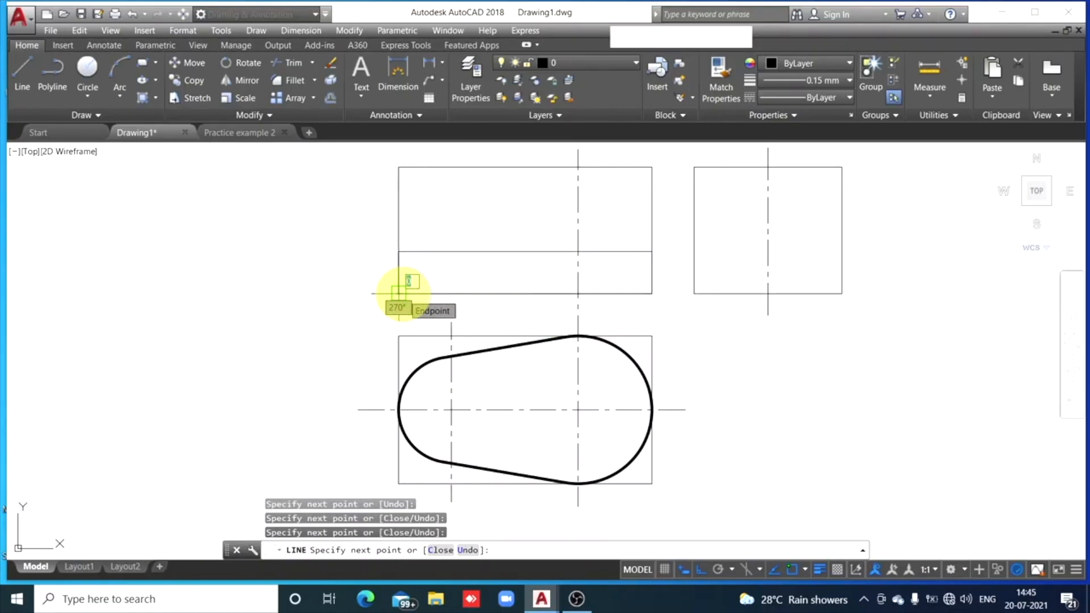
key(Escape)
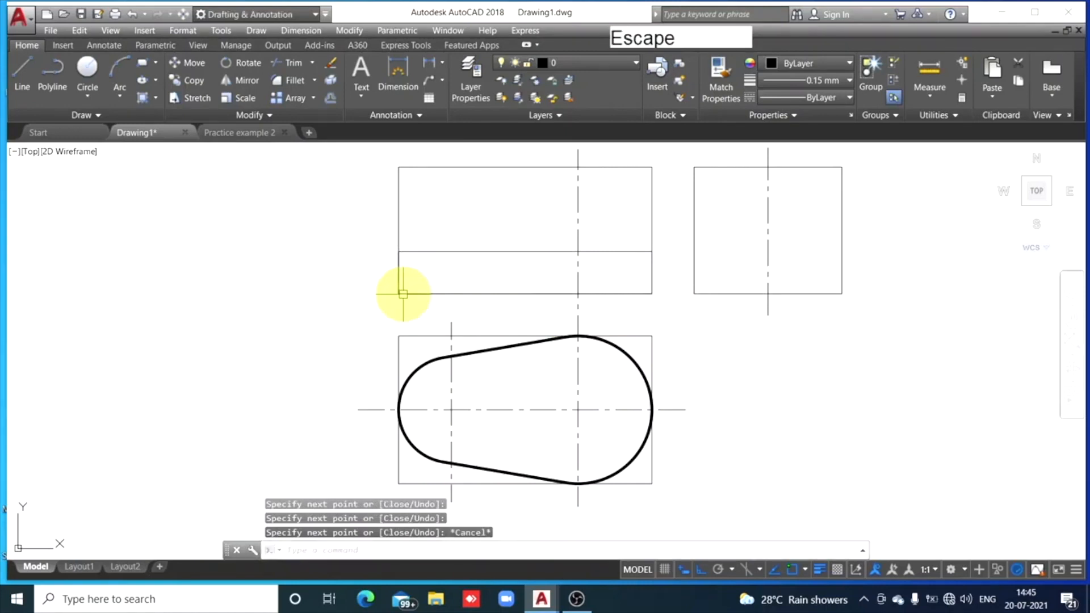
Match the thick upper tangent line's properties onto all four lines of the base rectangle in the front view.
click(512, 348)
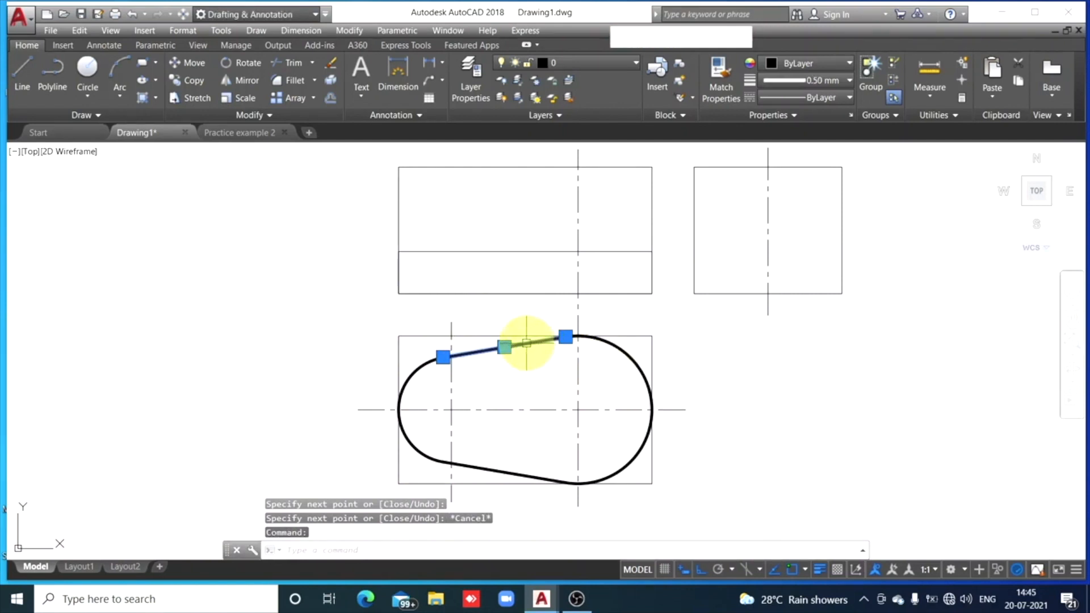
click(729, 84)
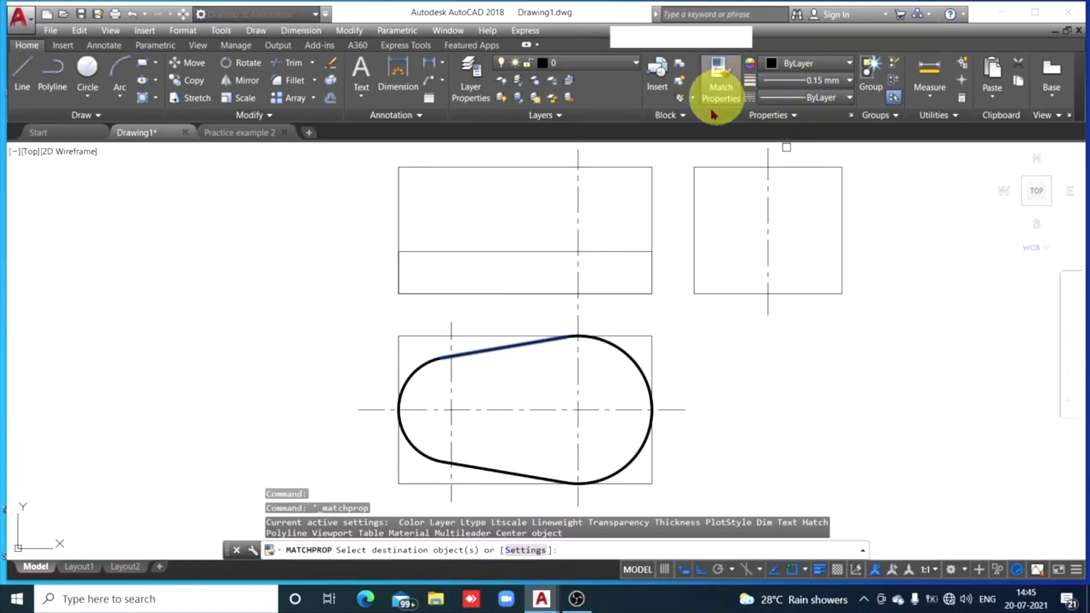
click(531, 251)
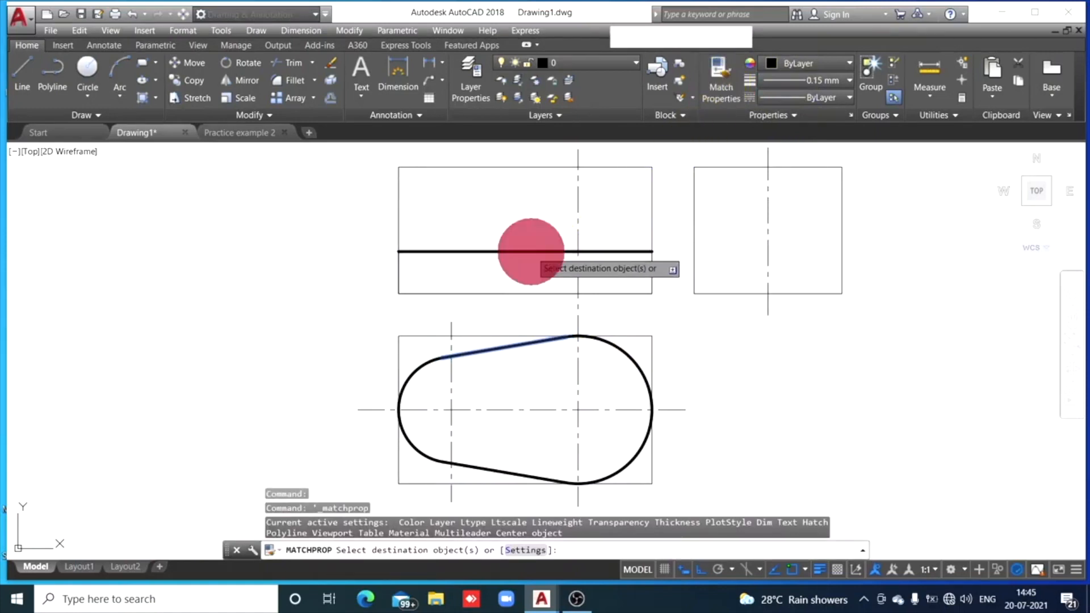
click(398, 272)
click(443, 294)
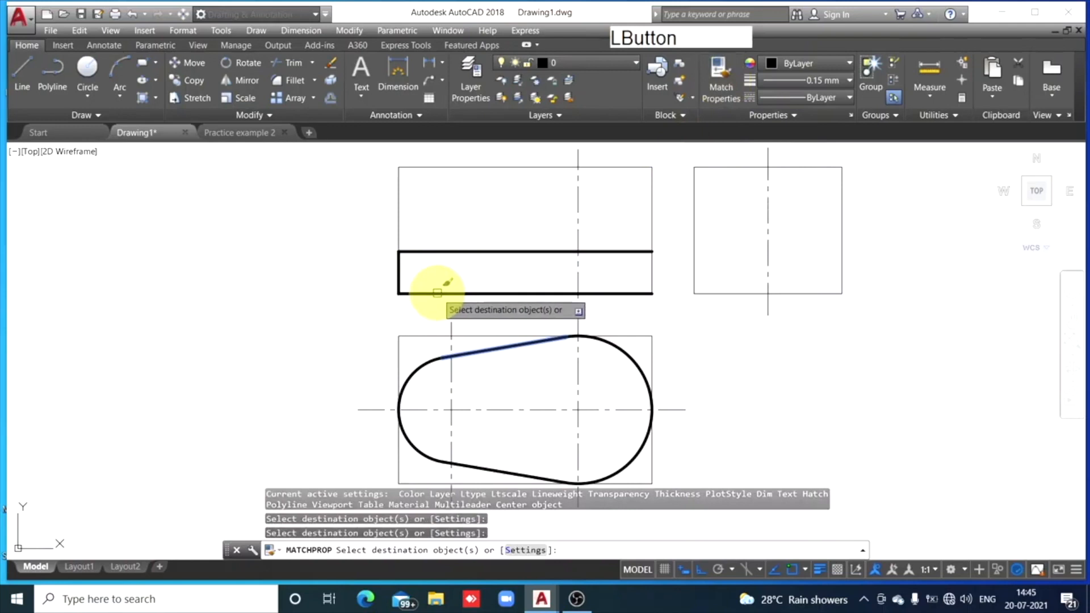
click(652, 265)
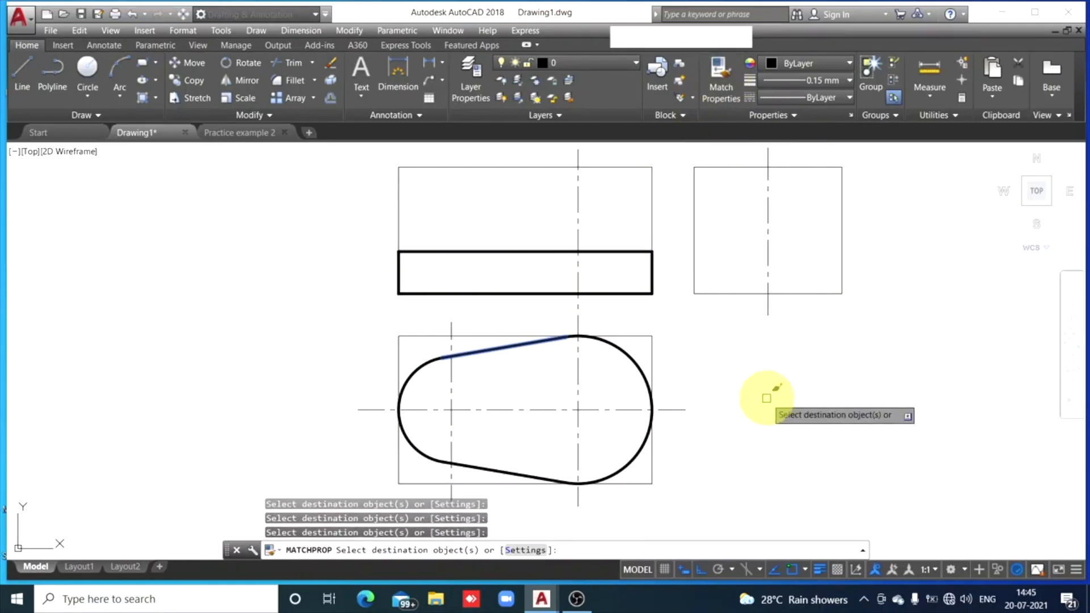
key(Escape)
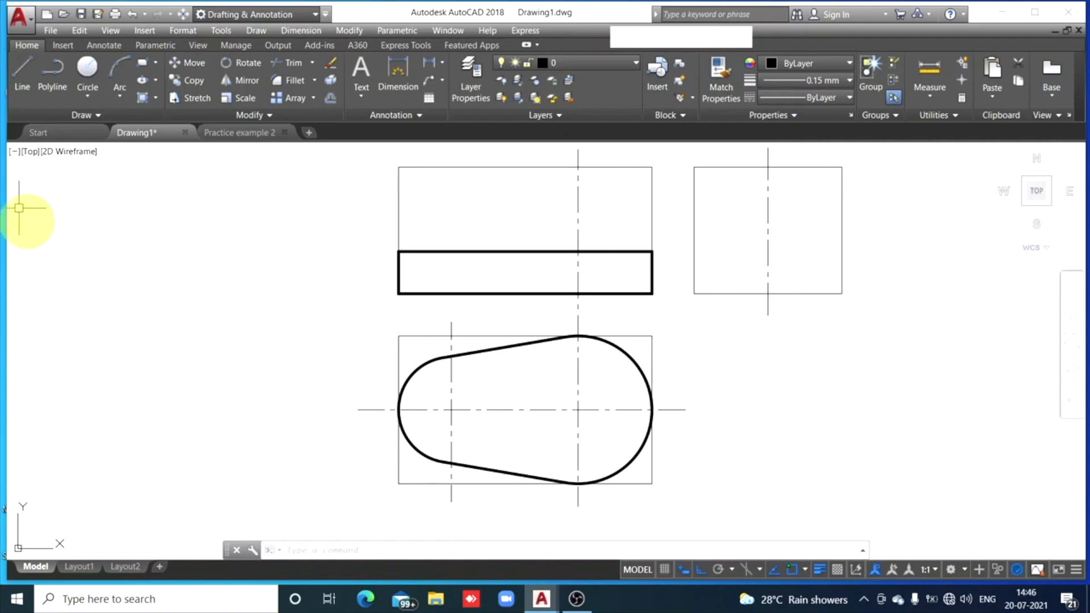
Draw the base as a closed 20 mm high rectangle across the full width of the side view, starting at its lower-left corner.
click(23, 88)
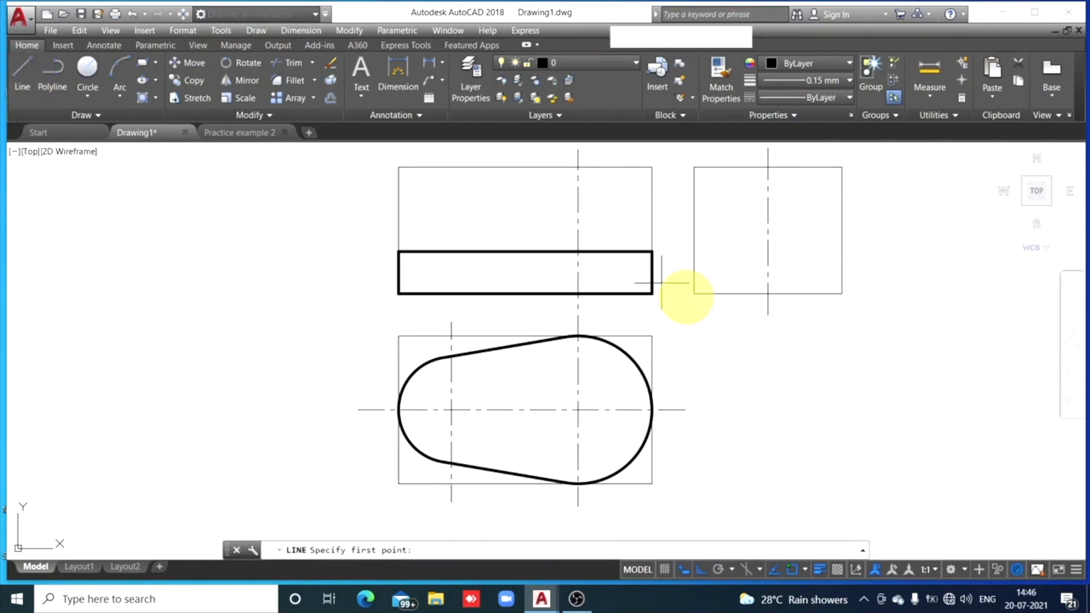
click(692, 292)
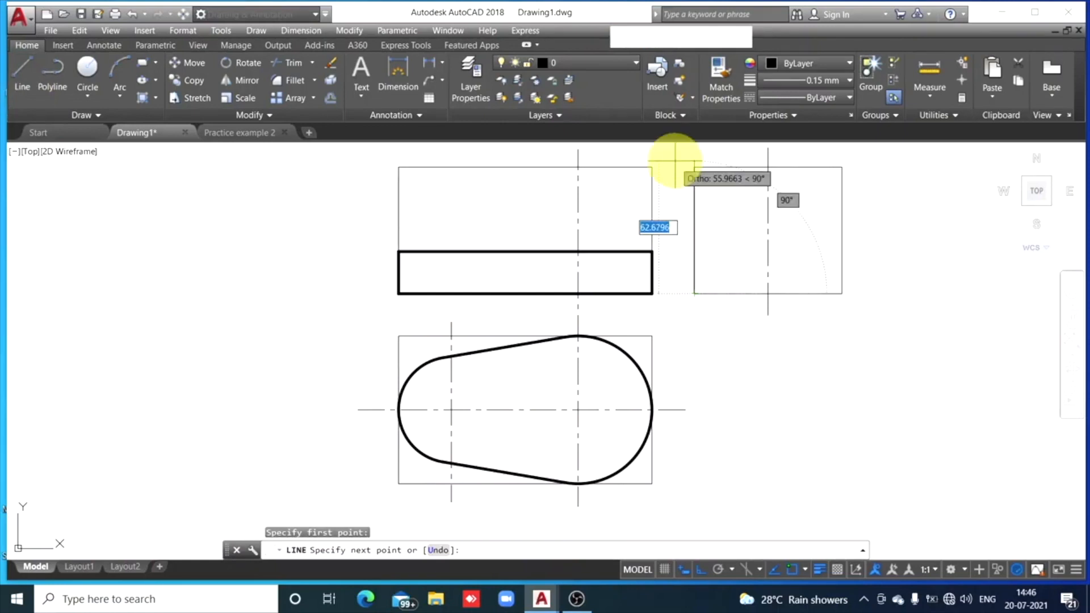
text(2)
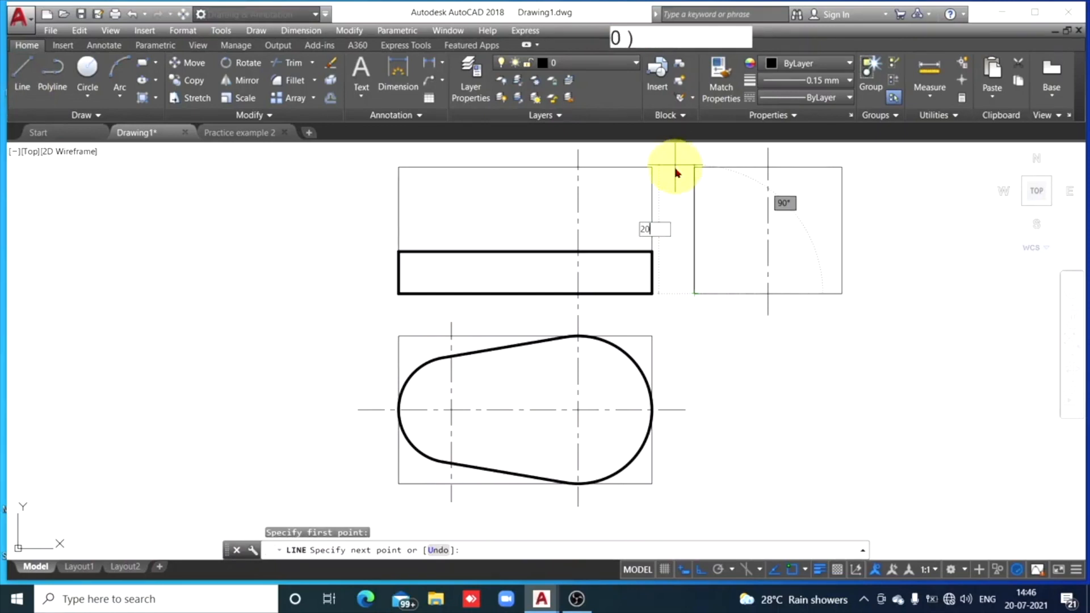
text(0)
key(Return)
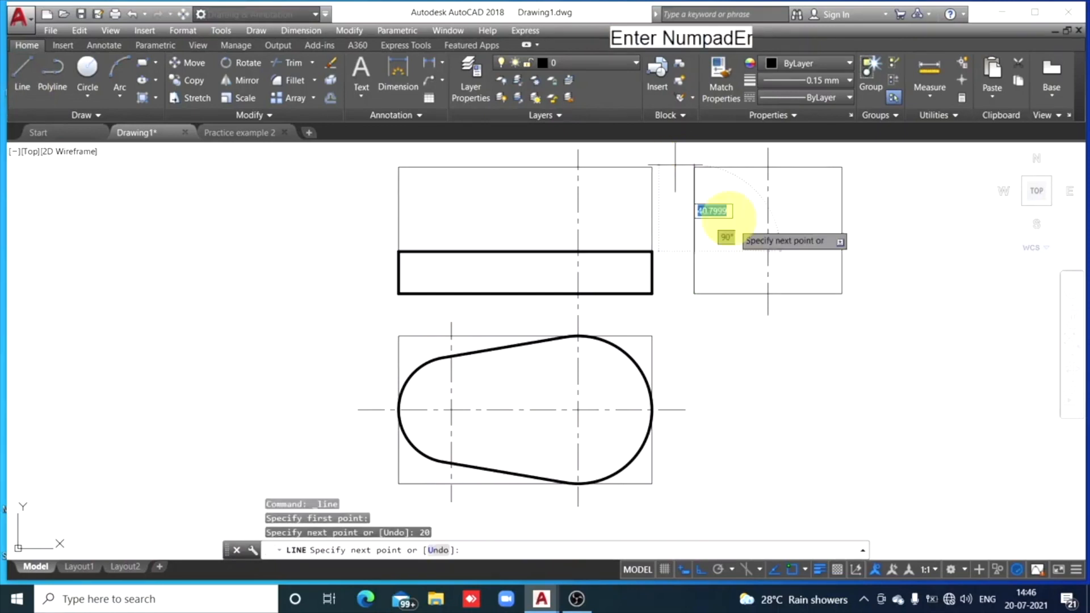
click(841, 251)
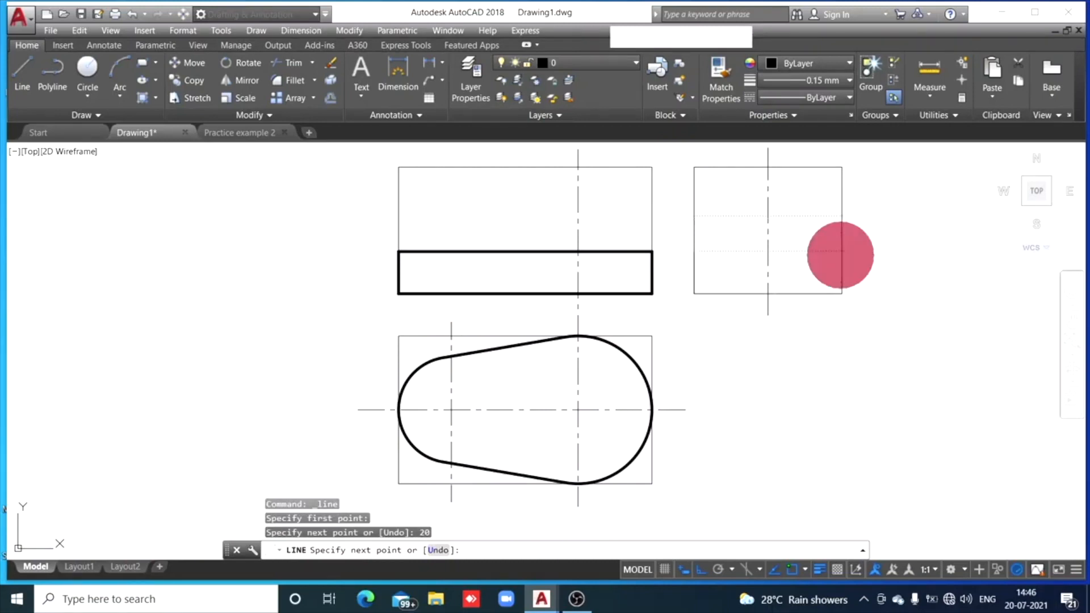
click(842, 293)
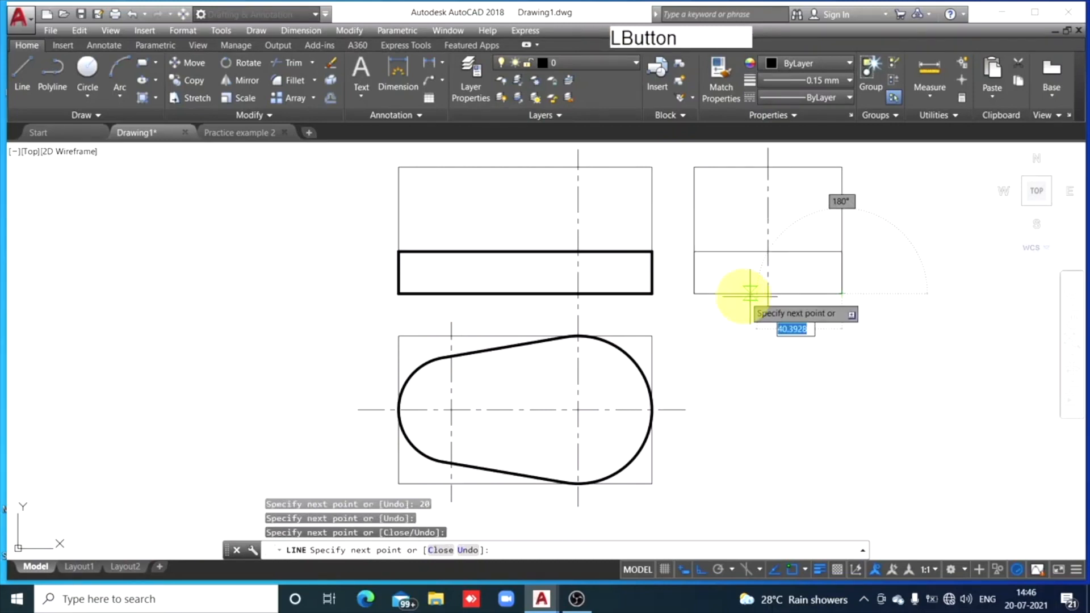
click(695, 293)
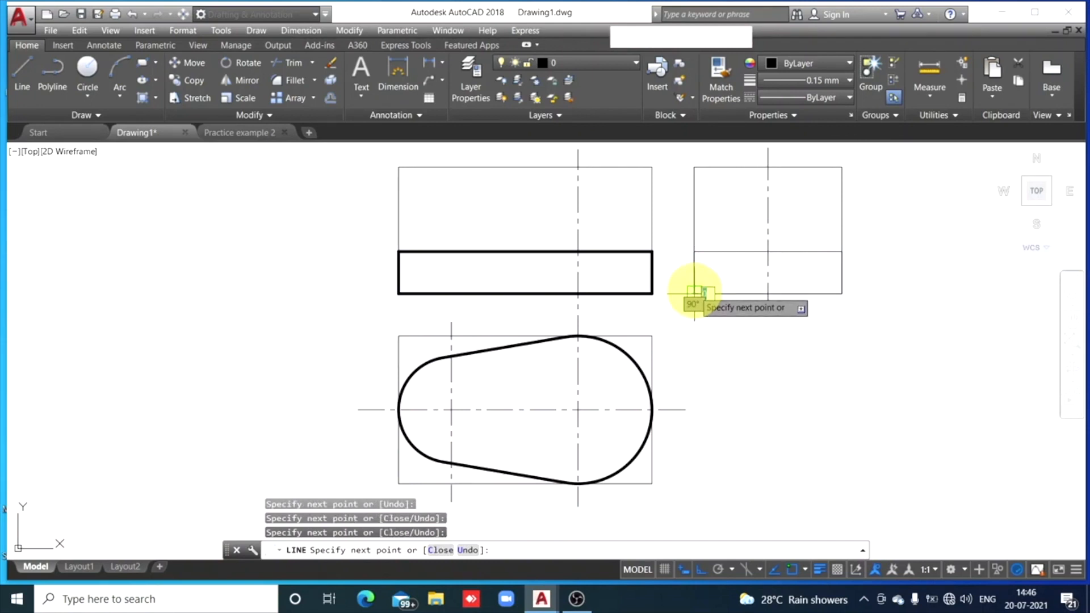
key(Escape)
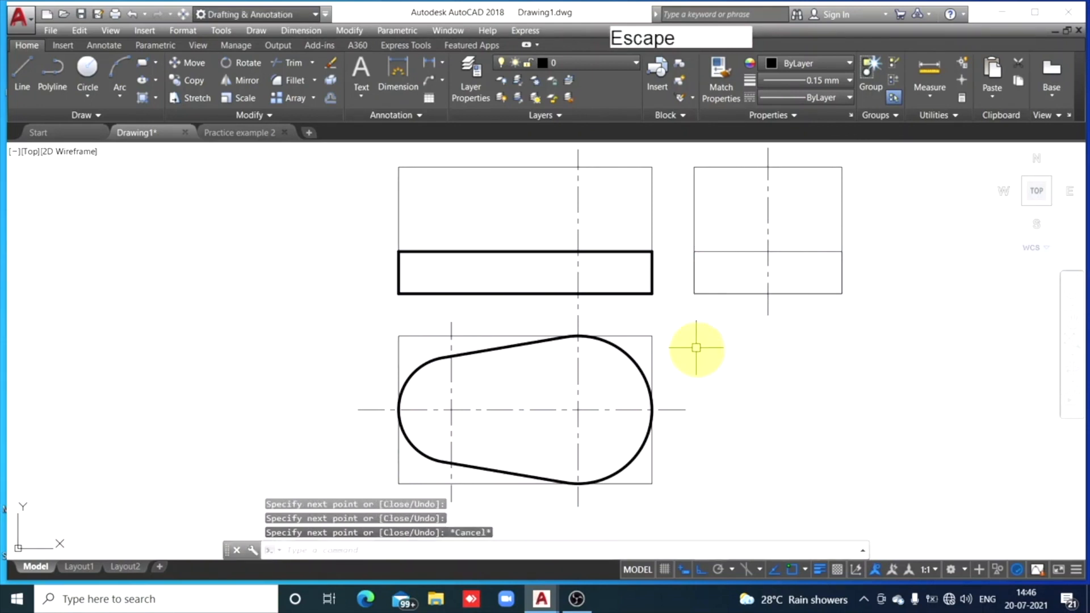
Match the properties of the front view base's thick right edge onto all four lines of the side view's base rectangle.
click(648, 272)
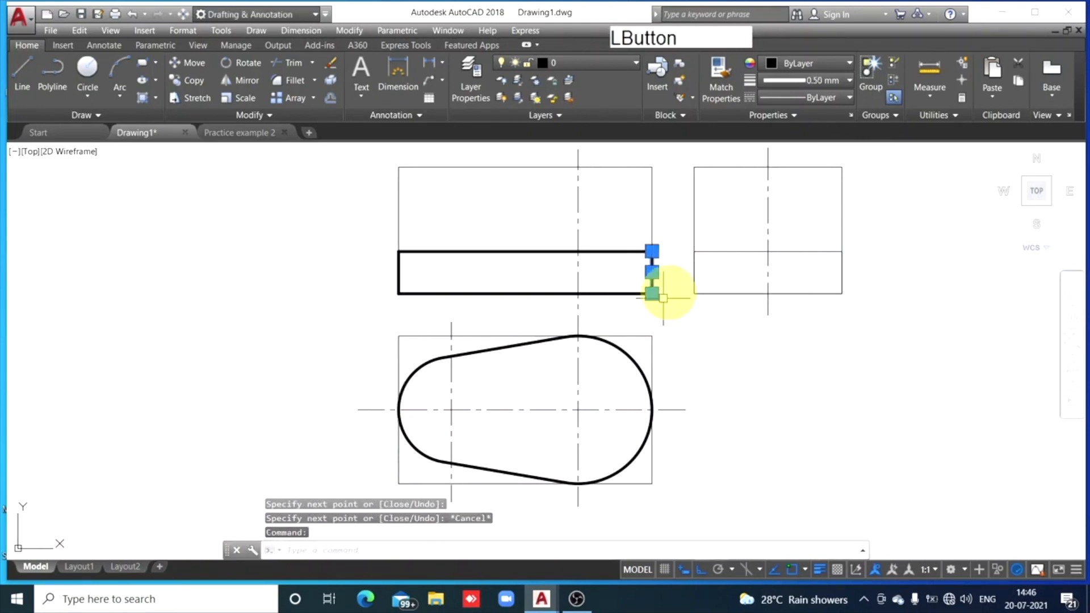
click(718, 81)
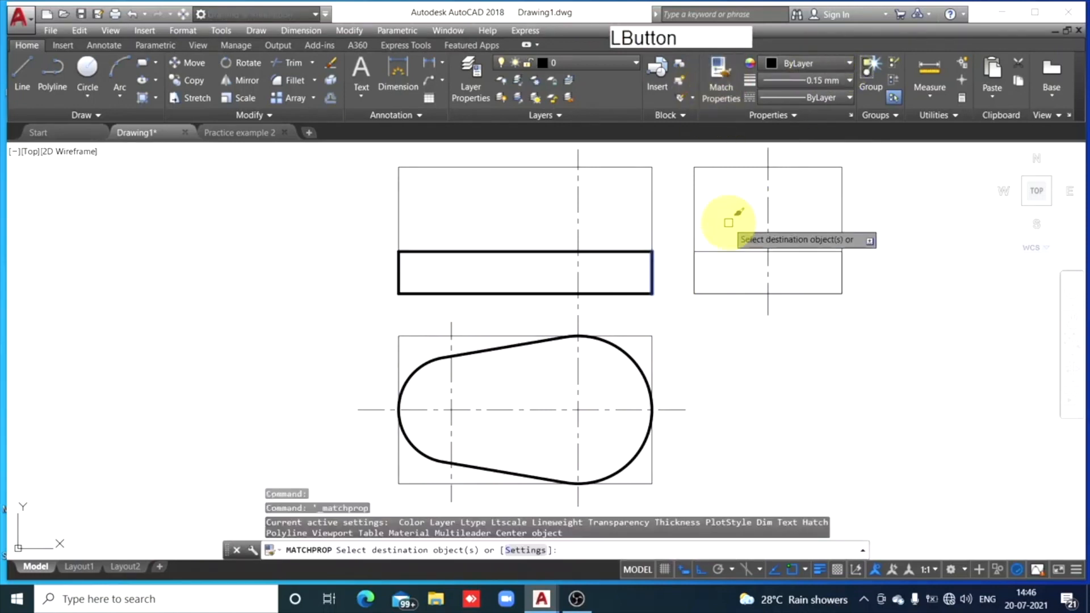
click(726, 250)
click(698, 264)
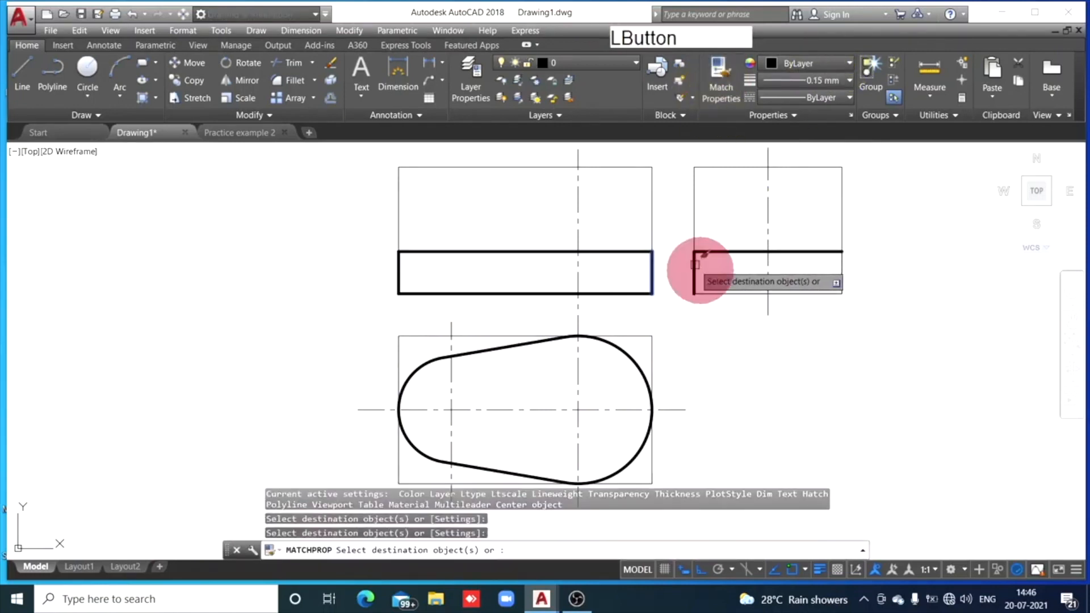
click(733, 292)
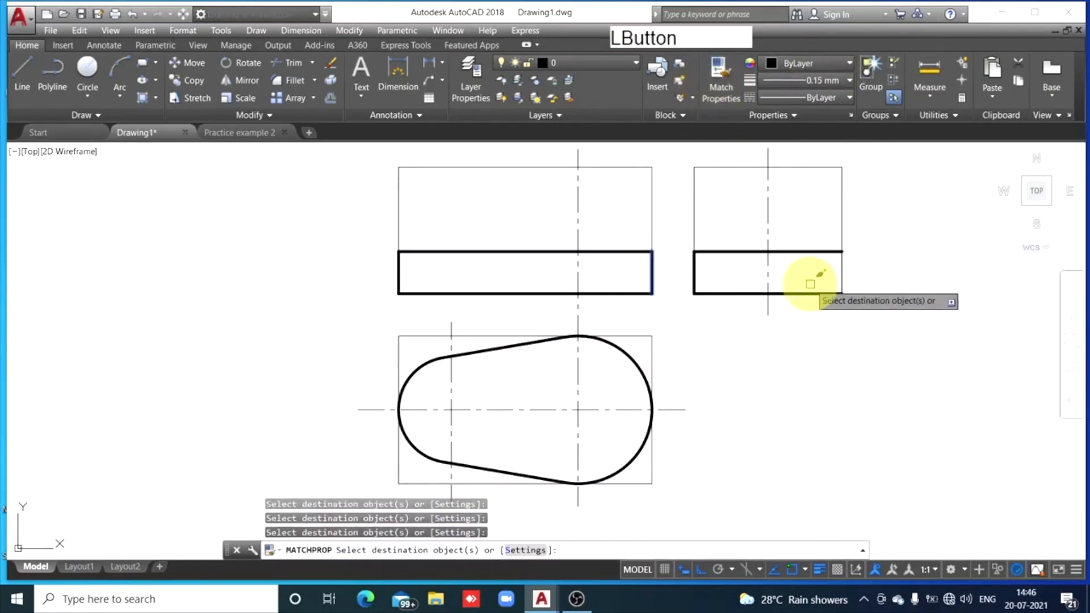
click(843, 273)
key(Escape)
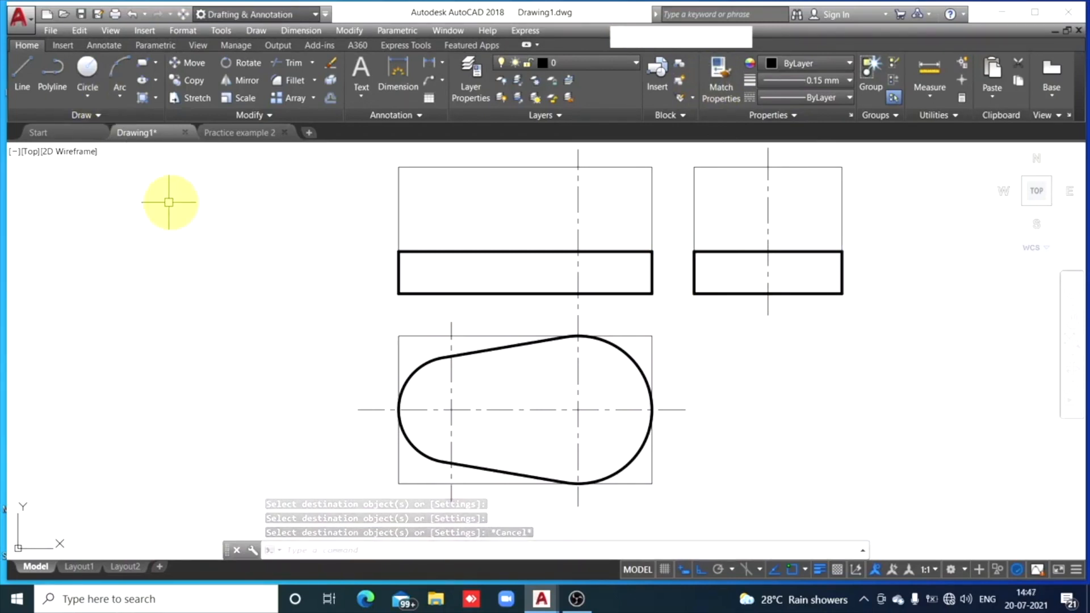
Check the cylinder's dimensions in Practice example 2, and draw a 25 mm radius circle centred on the large arc's centre in Drawing1's top view.
click(242, 133)
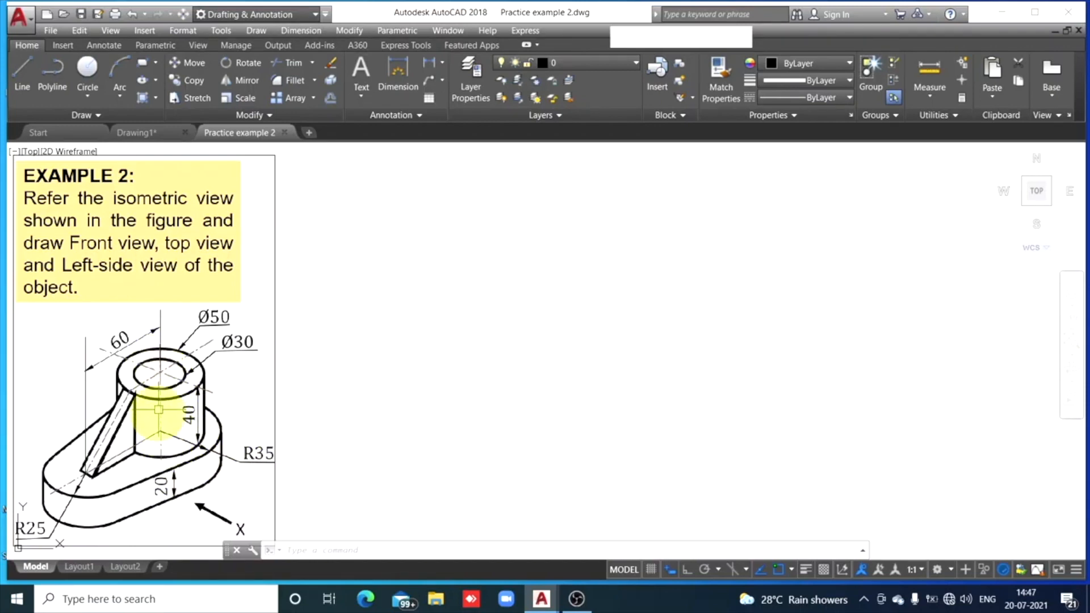
click(134, 134)
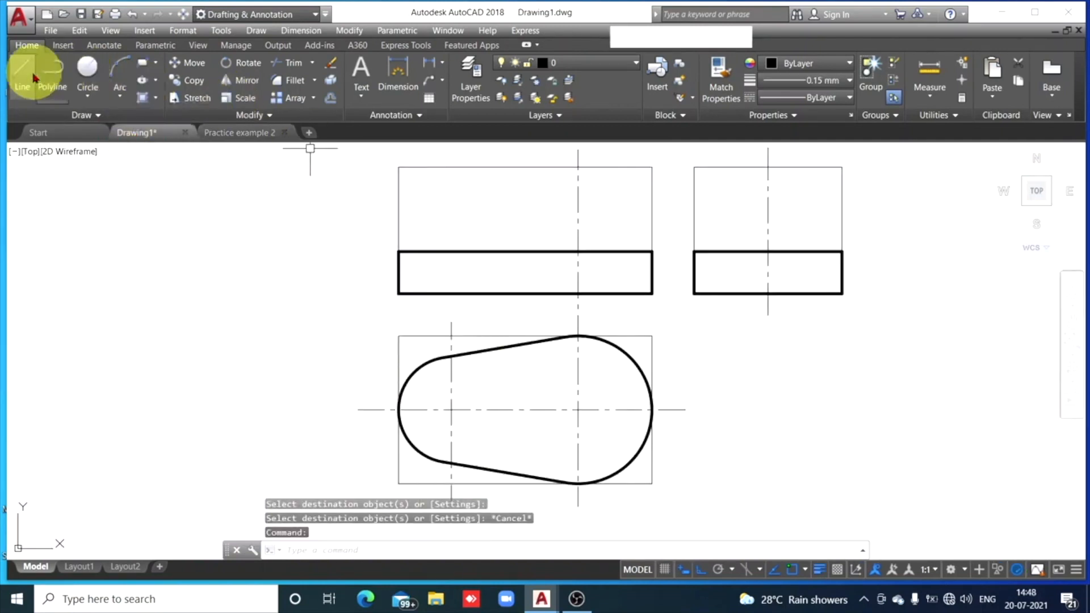
click(87, 71)
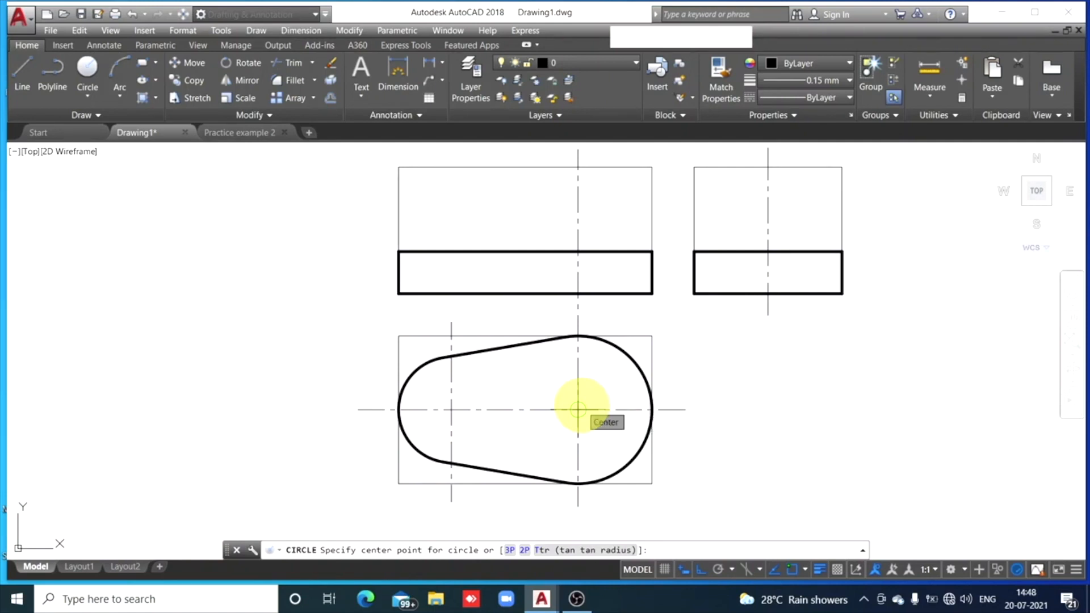
click(578, 409)
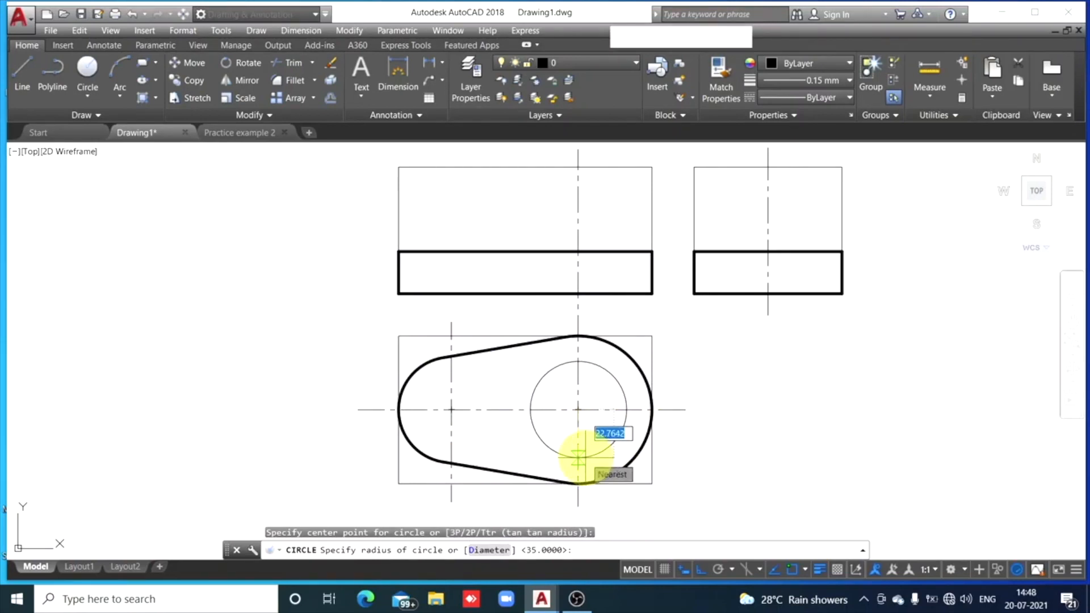
text(5)
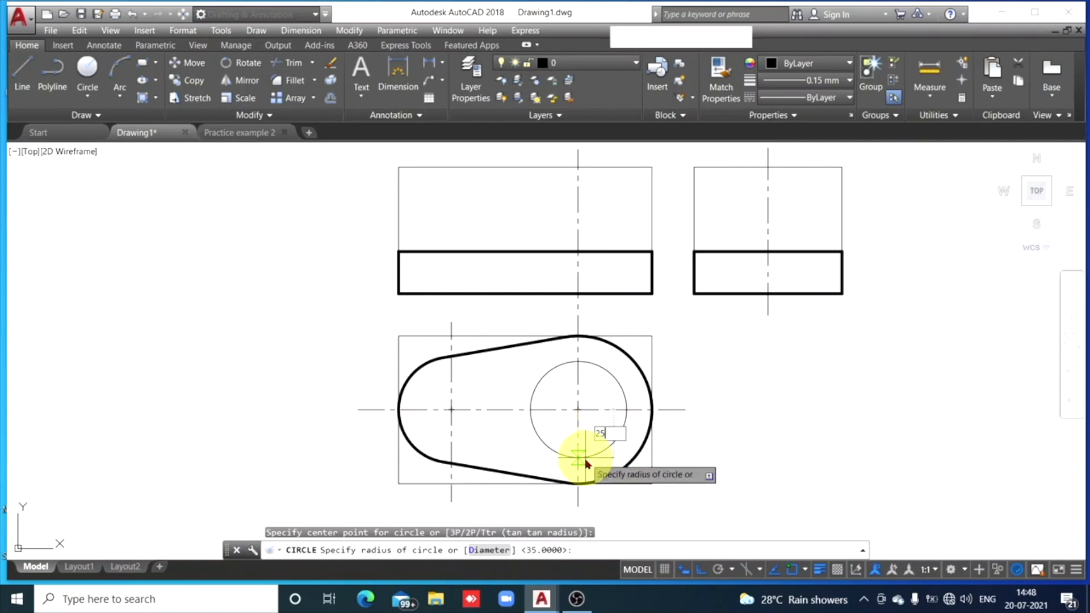
key(space)
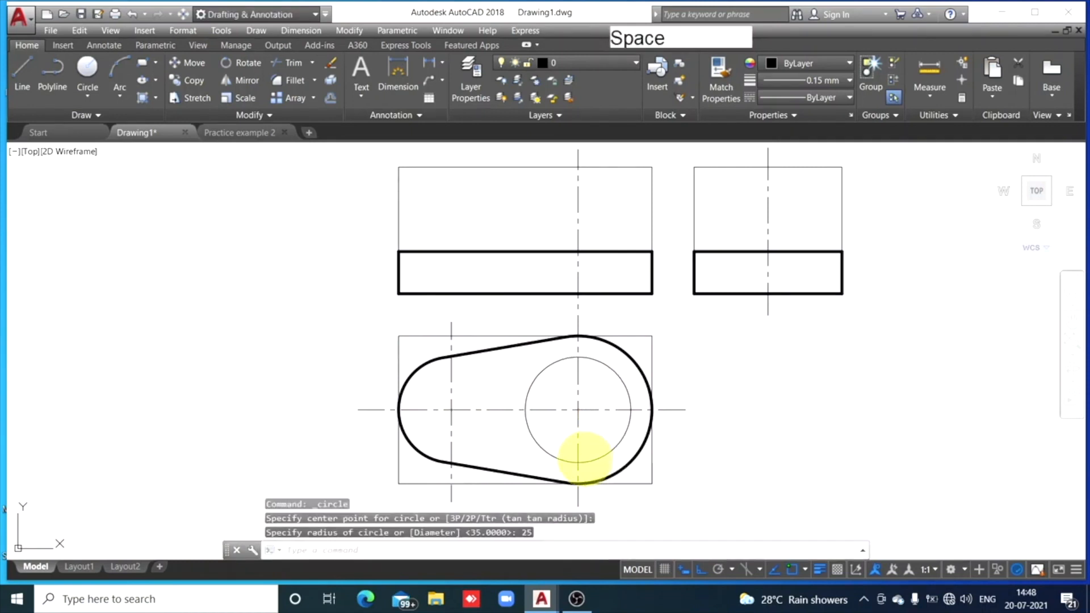
Draw a concentric circle of 15 mm radius for the hole inside the cylinder's circle in the top view.
key(space)
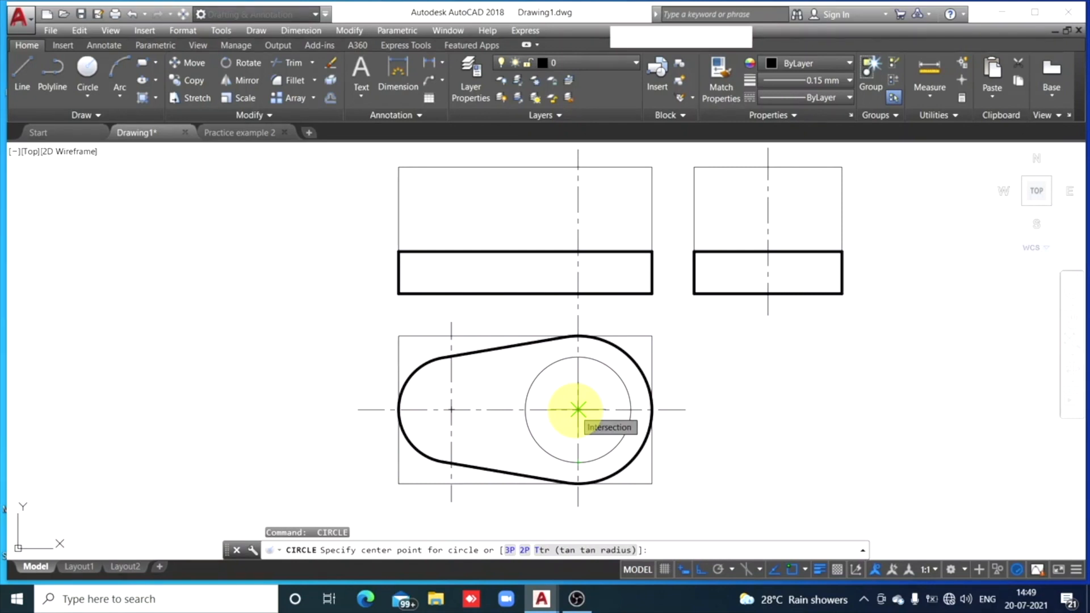
click(578, 409)
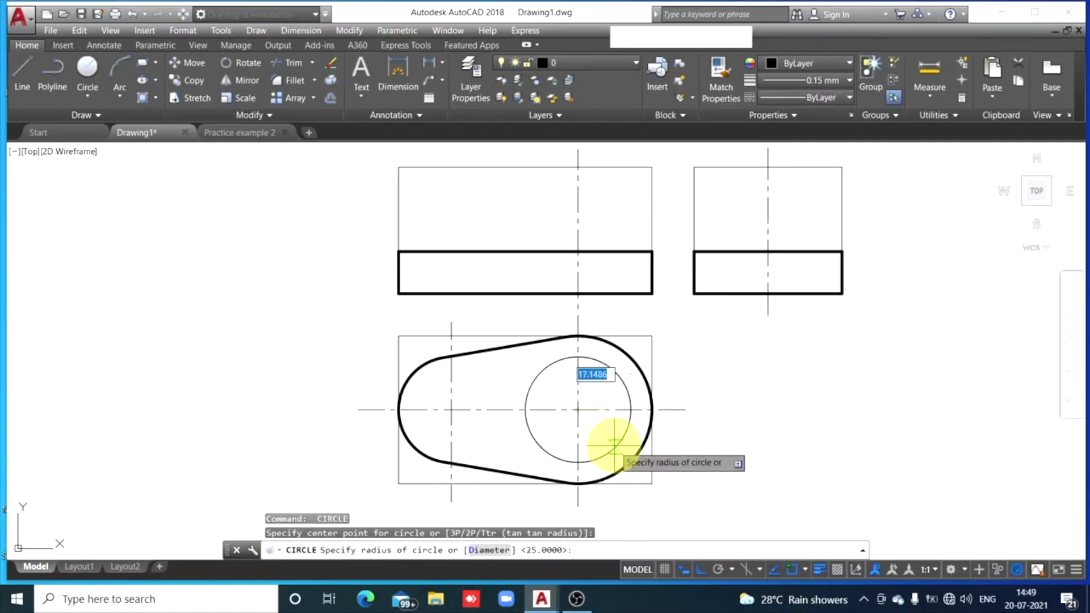
text(1)
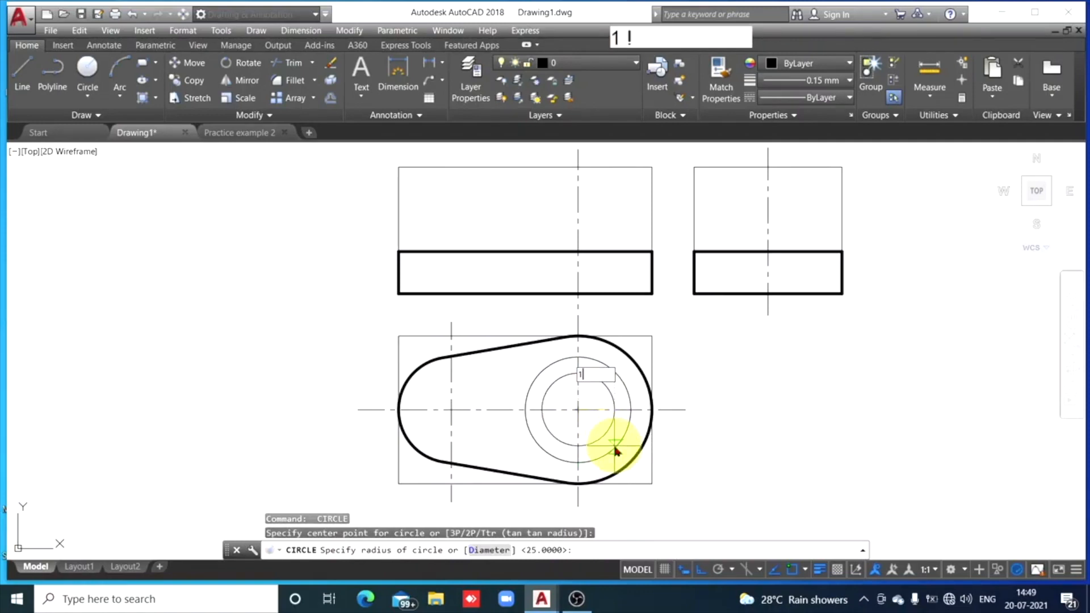
text(5)
key(space)
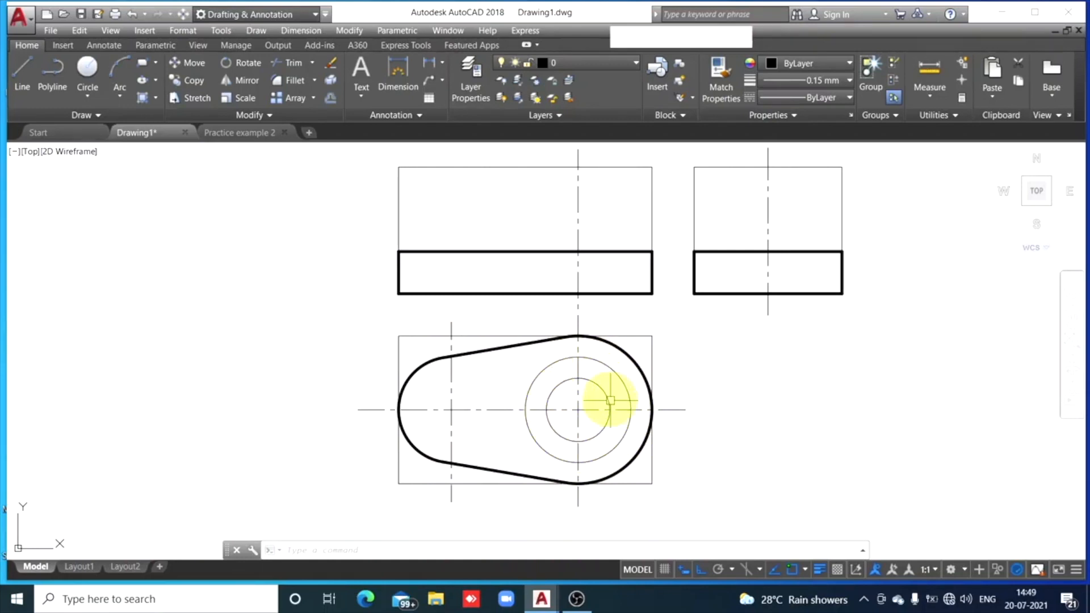
Match the thick large arc's properties onto both concentric circles in the top view.
click(619, 349)
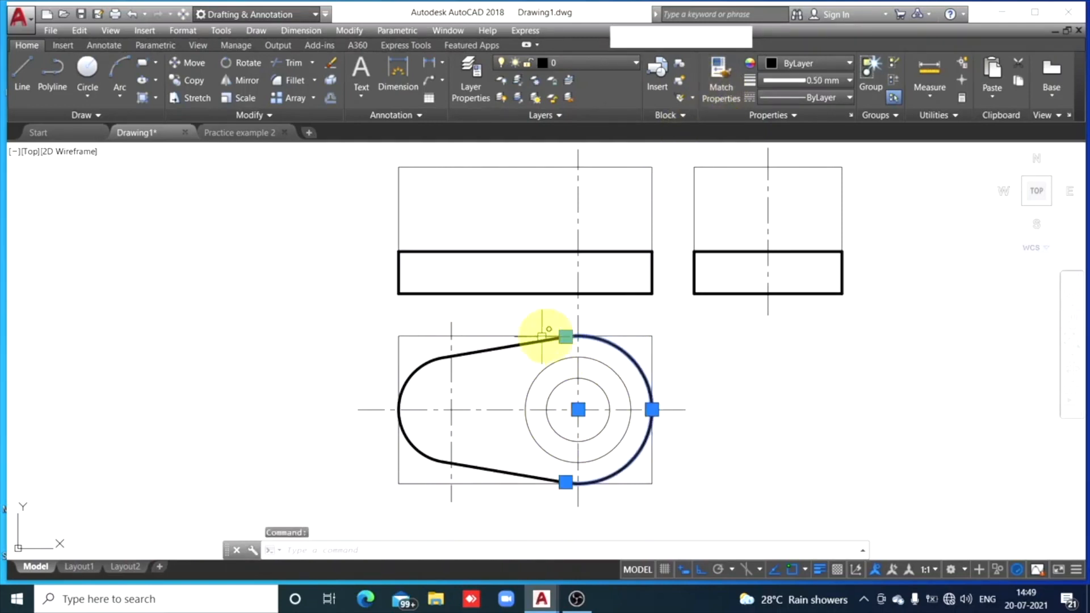
click(720, 78)
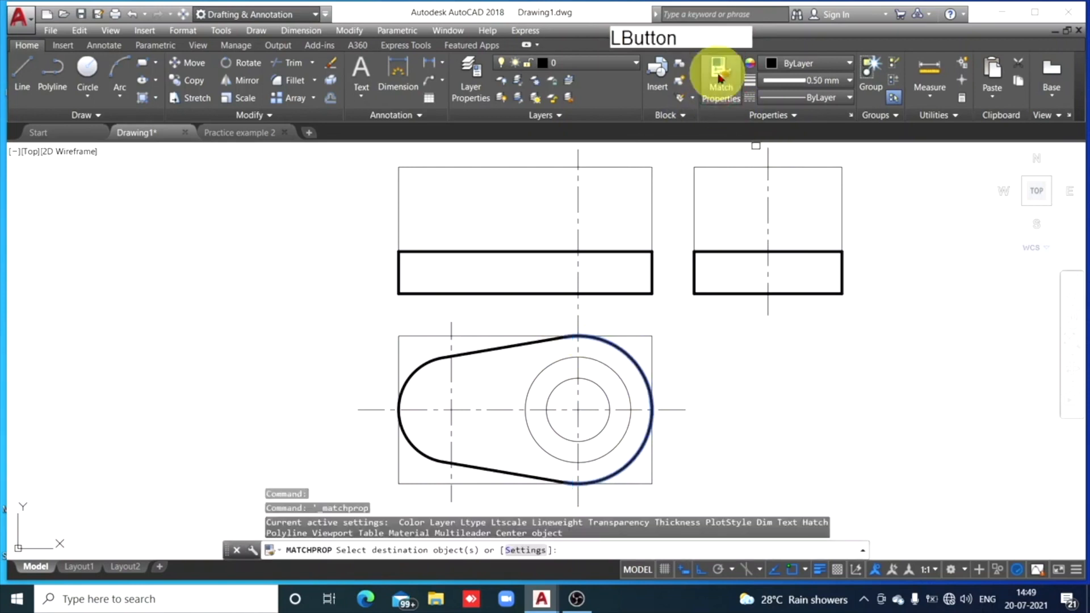
click(607, 368)
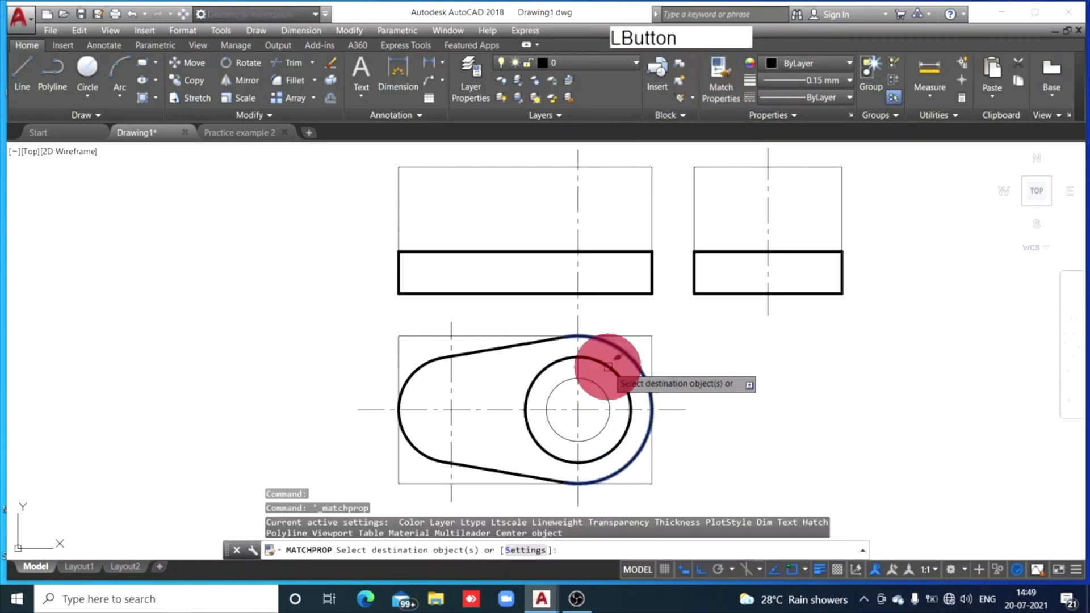
click(599, 389)
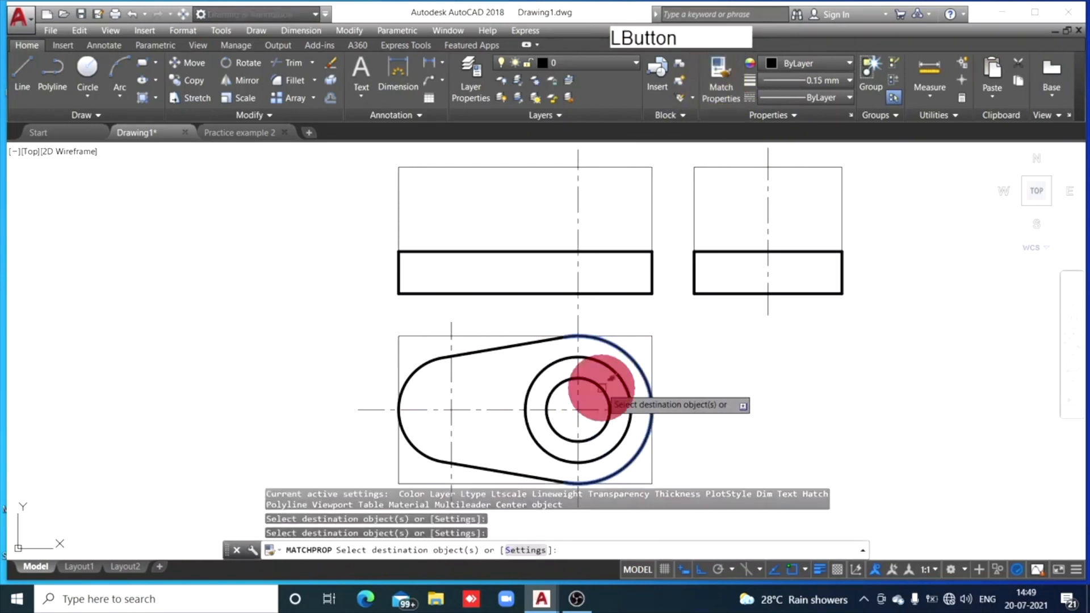
key(Escape)
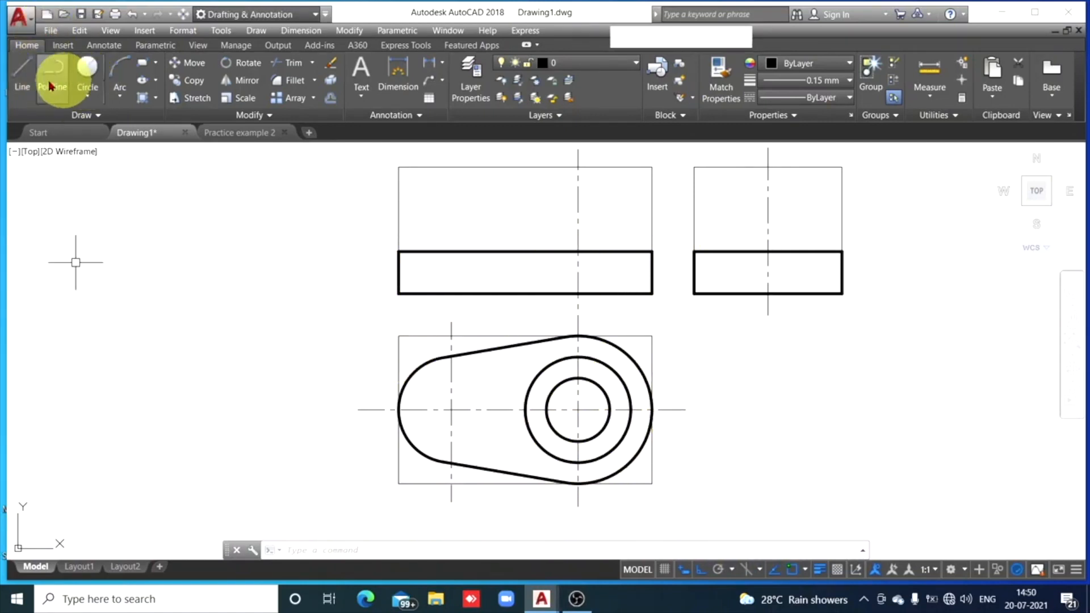
Draw a vertical projection line aligned with the outer circle's right quadrant, starting just above the front view's rectangle.
click(21, 78)
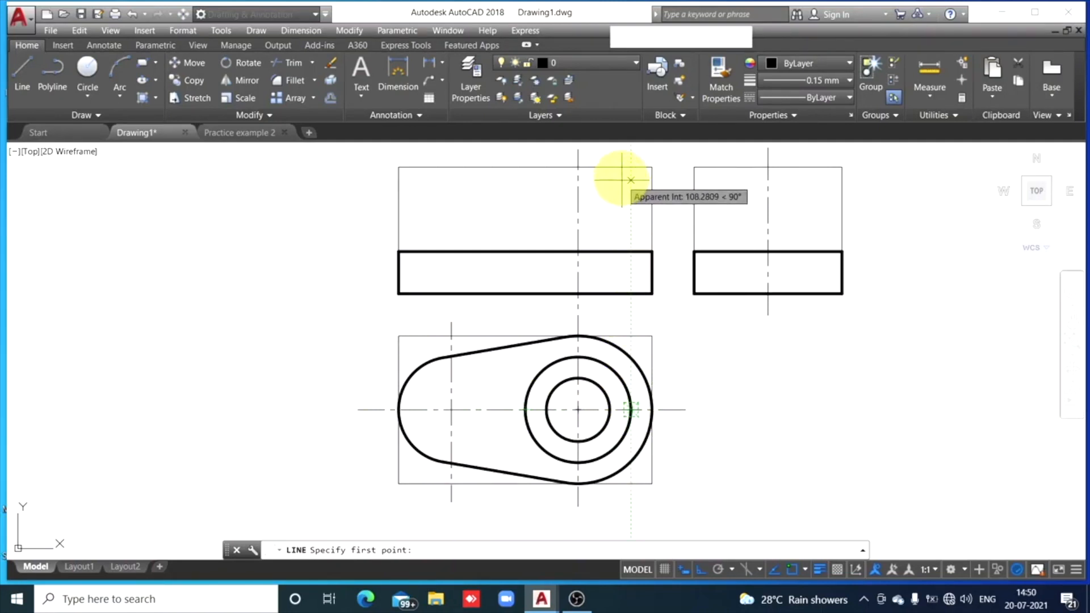
click(630, 152)
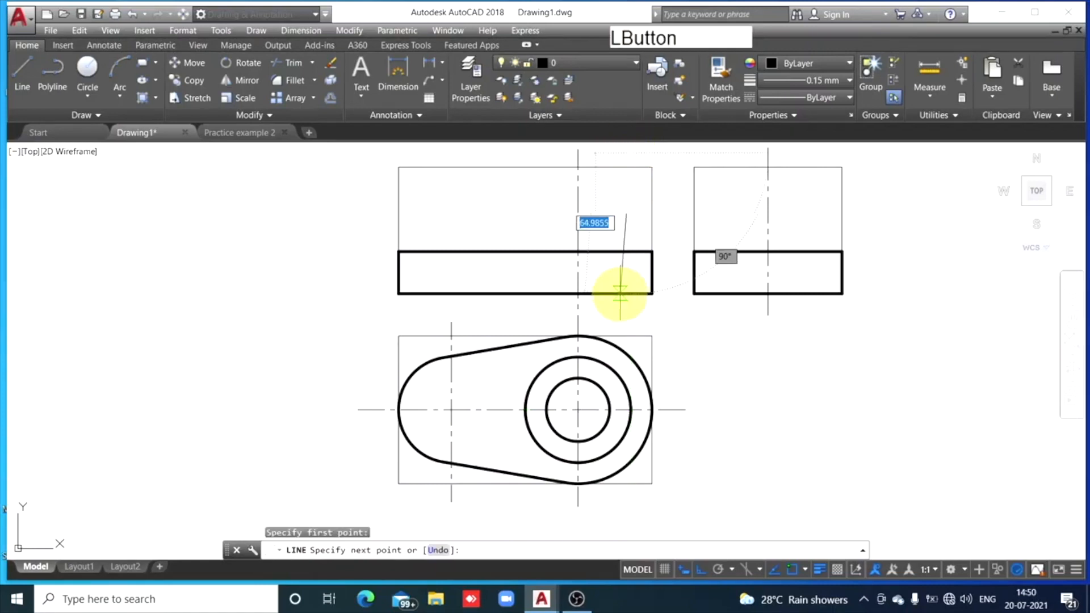
Finish the front view's vertical line at the base's top edge, aligned with the larger concentric circle's right side, and trim its end above the box.
click(631, 251)
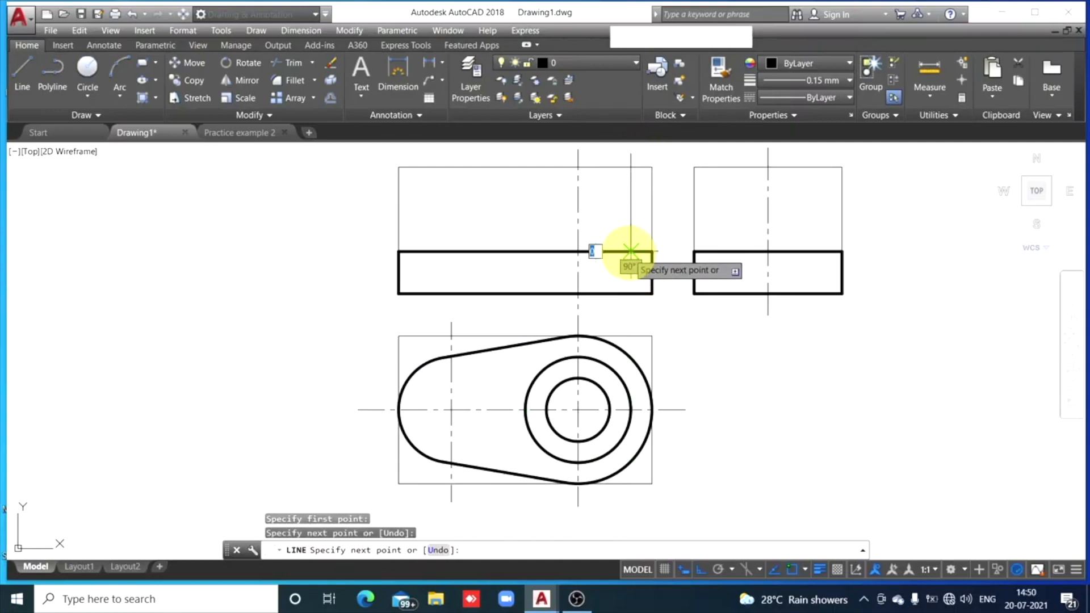
key(Escape)
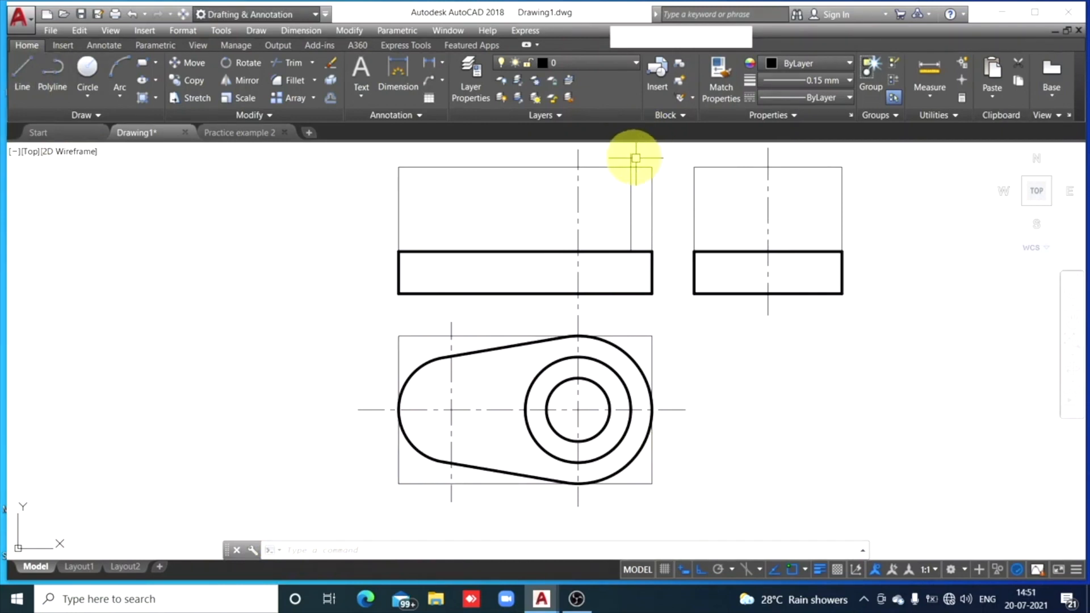
click(295, 63)
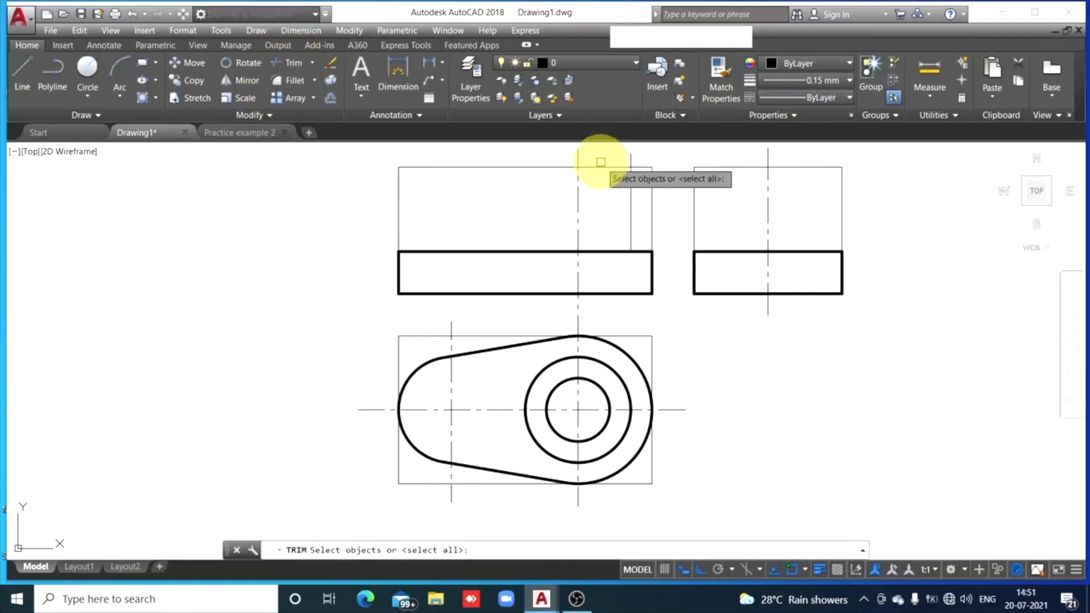
key(space)
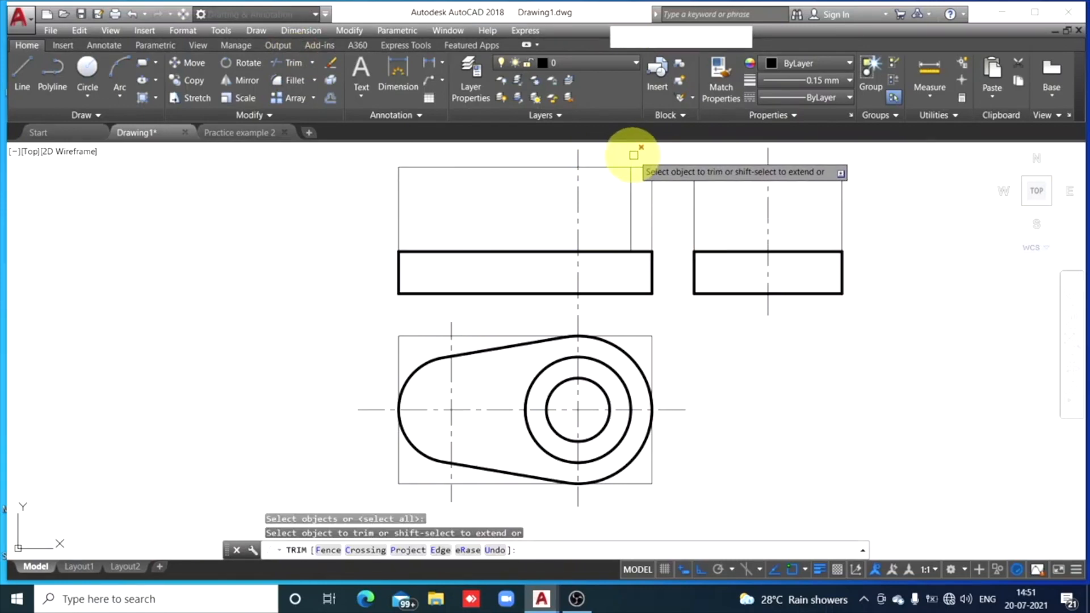
click(629, 158)
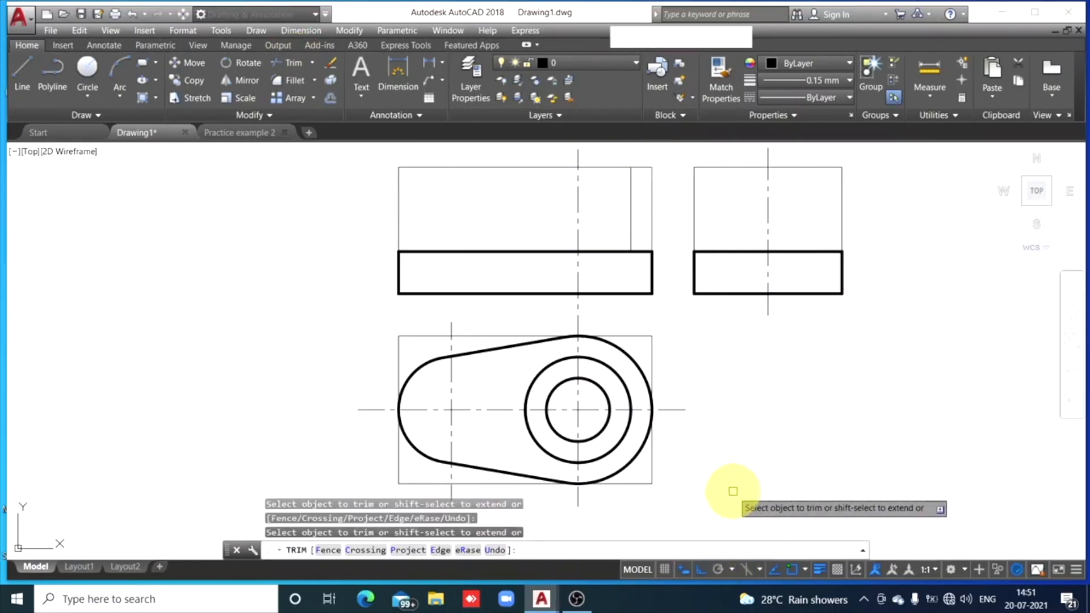
key(Escape)
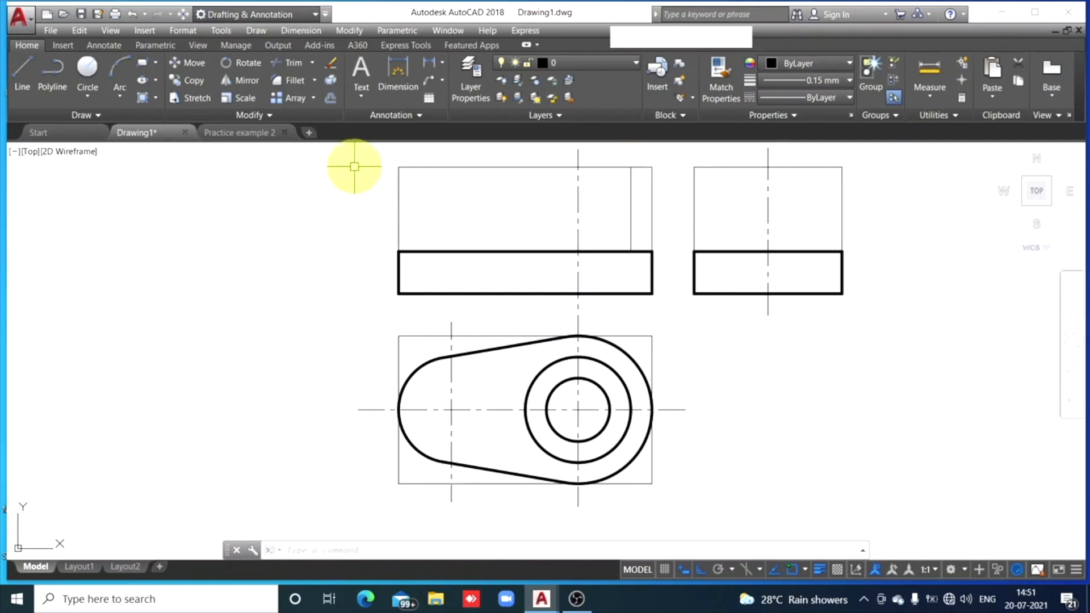
Draw a vertical line about 53 units long in the front view, aligned with the left quadrant of the larger concentric circle.
click(22, 90)
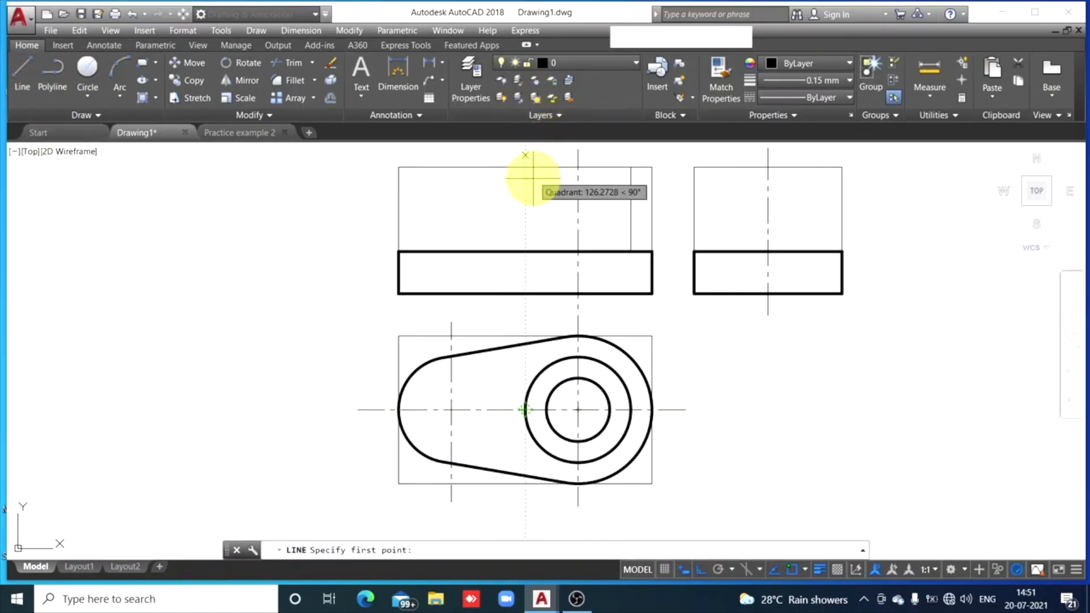
click(525, 261)
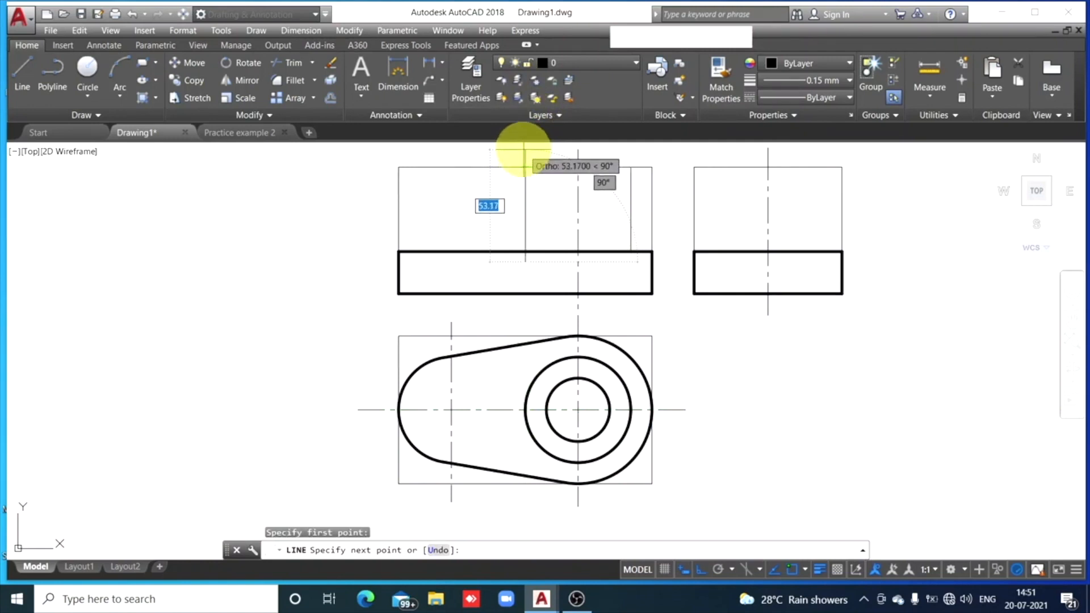
click(523, 149)
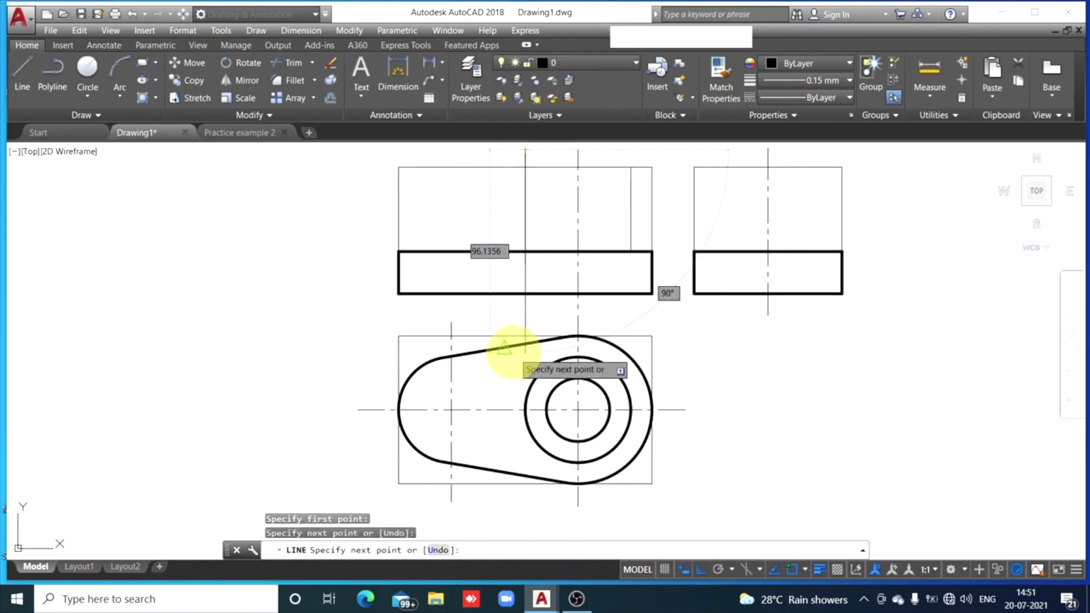
key(Escape)
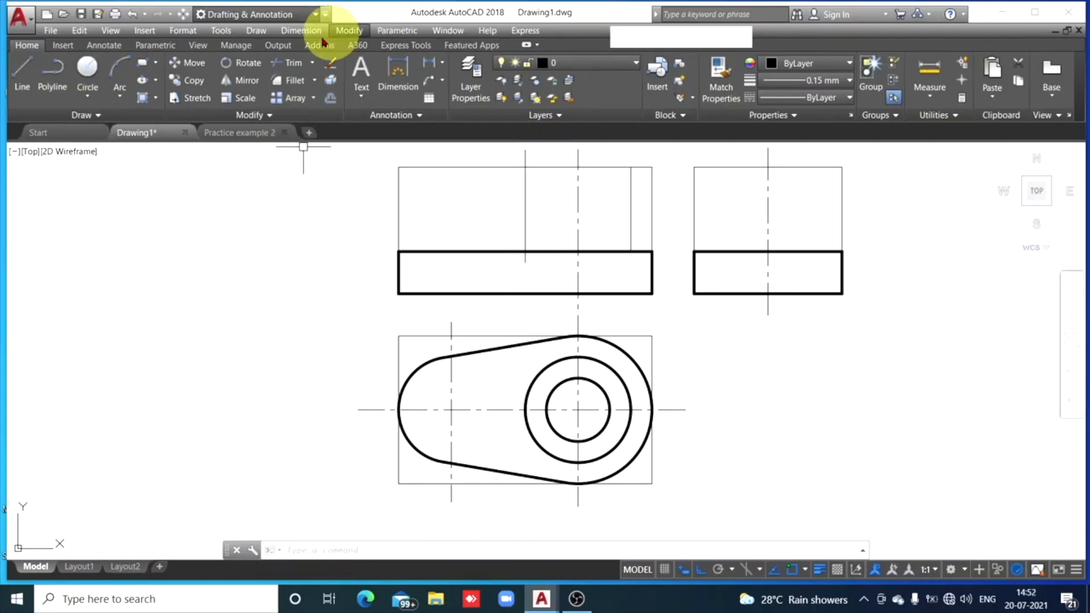
Trim the ends of the new vertical line below the base's top edge and above the construction box.
click(293, 65)
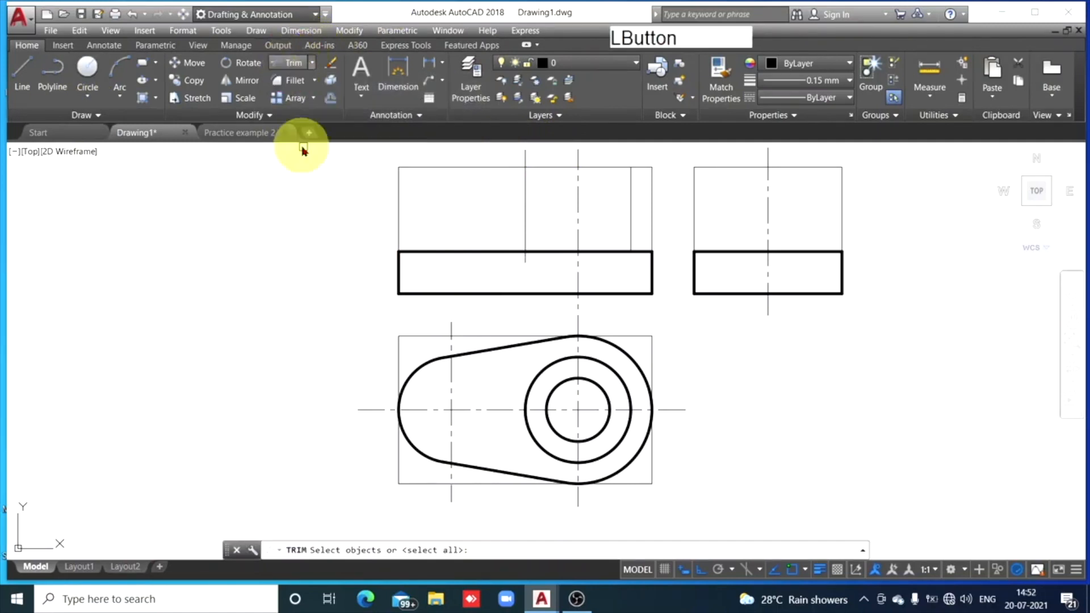
key(space)
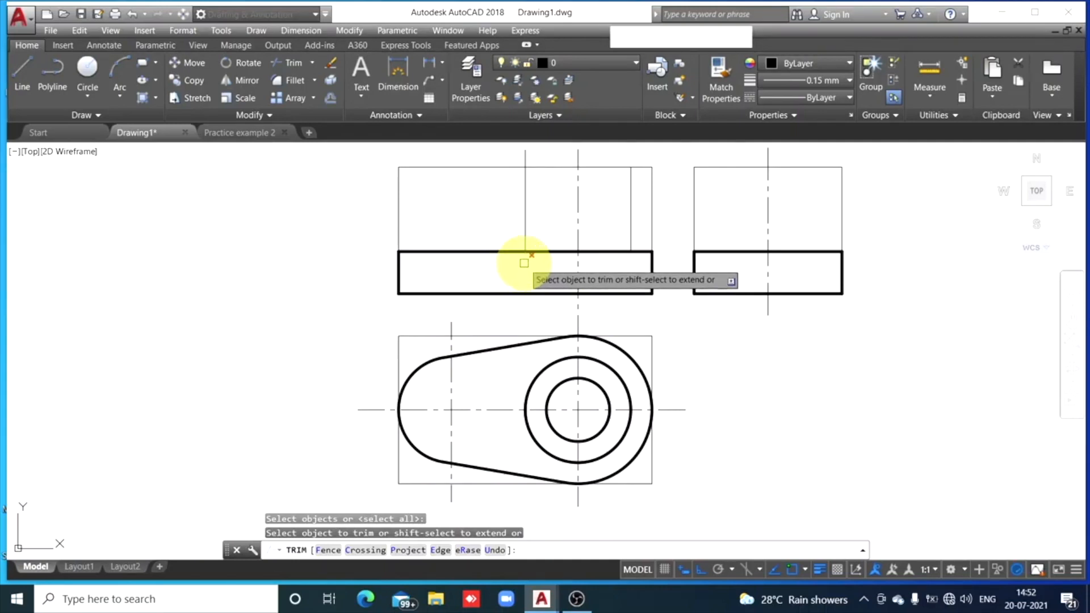
click(511, 293)
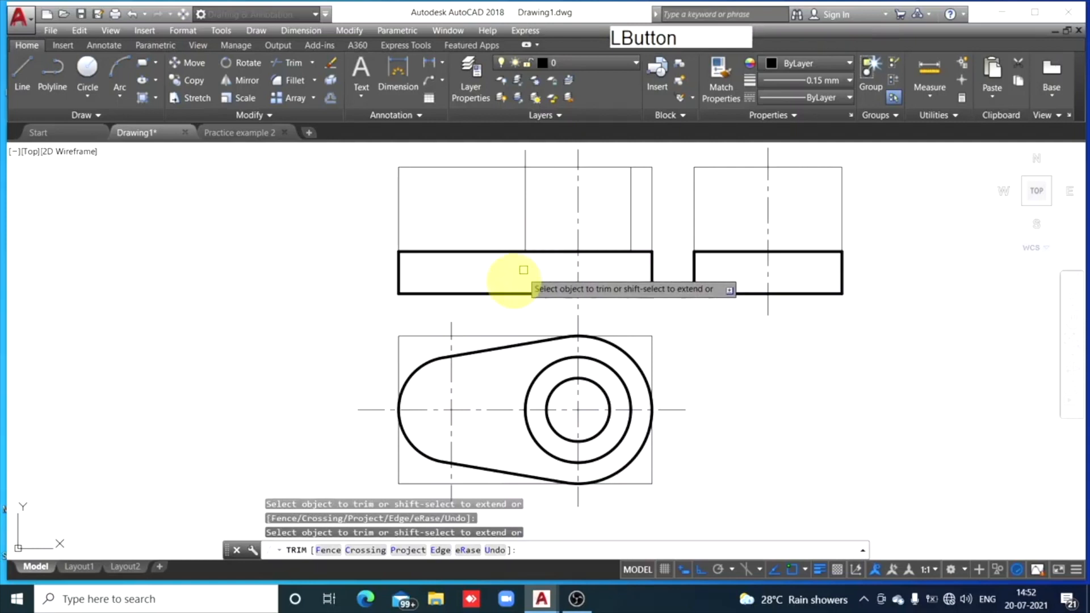
click(521, 159)
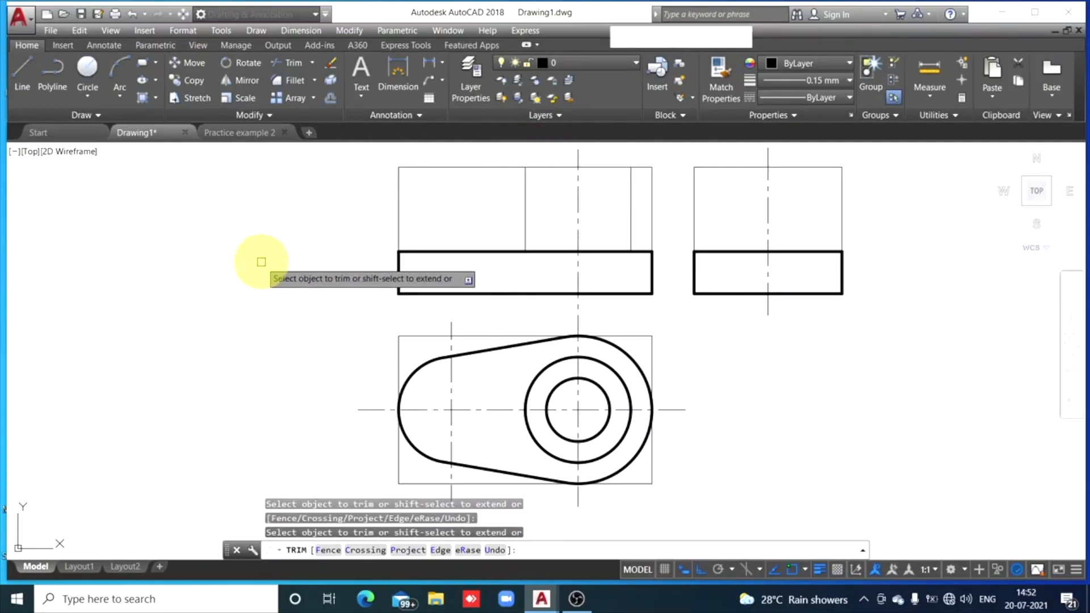
key(Escape)
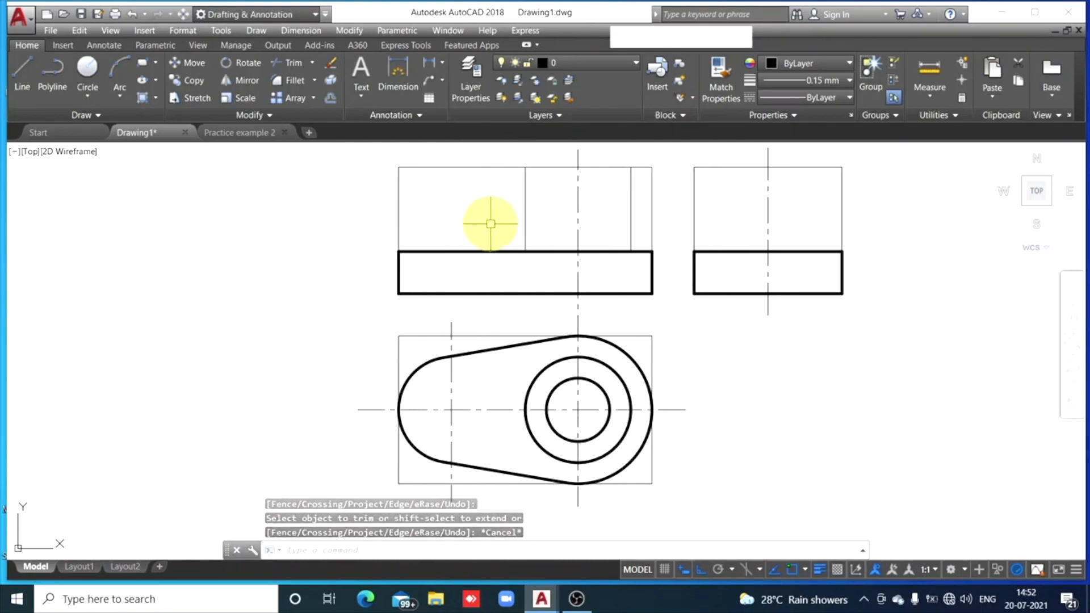
Erase the trimmed vertical line aligned with the larger concentric circle's left quadrant.
click(526, 193)
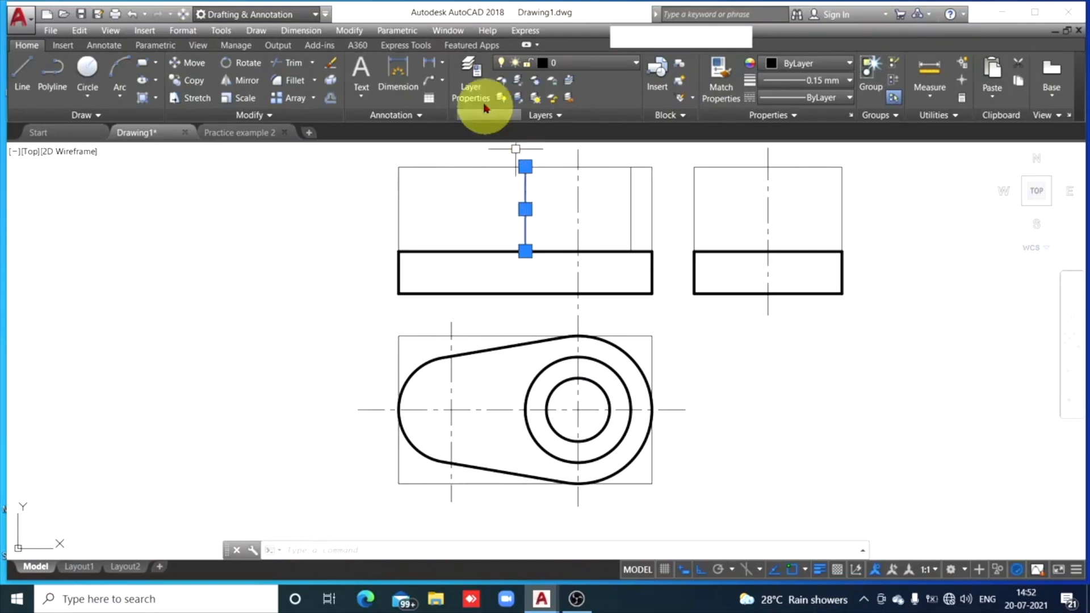
click(331, 67)
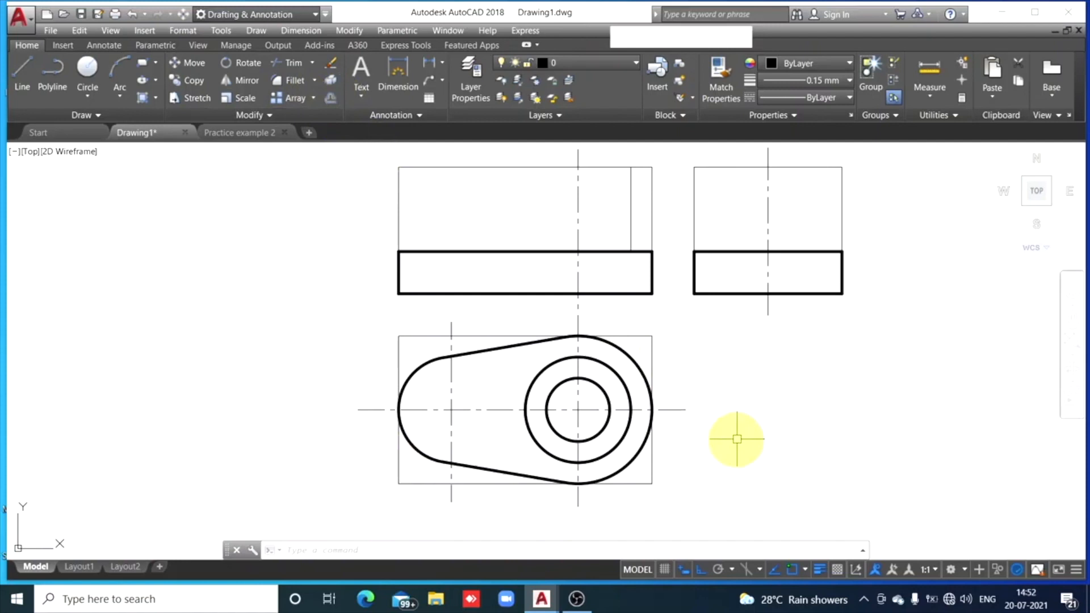
Offset the front view's vertical projection line 50 units to the left.
click(330, 100)
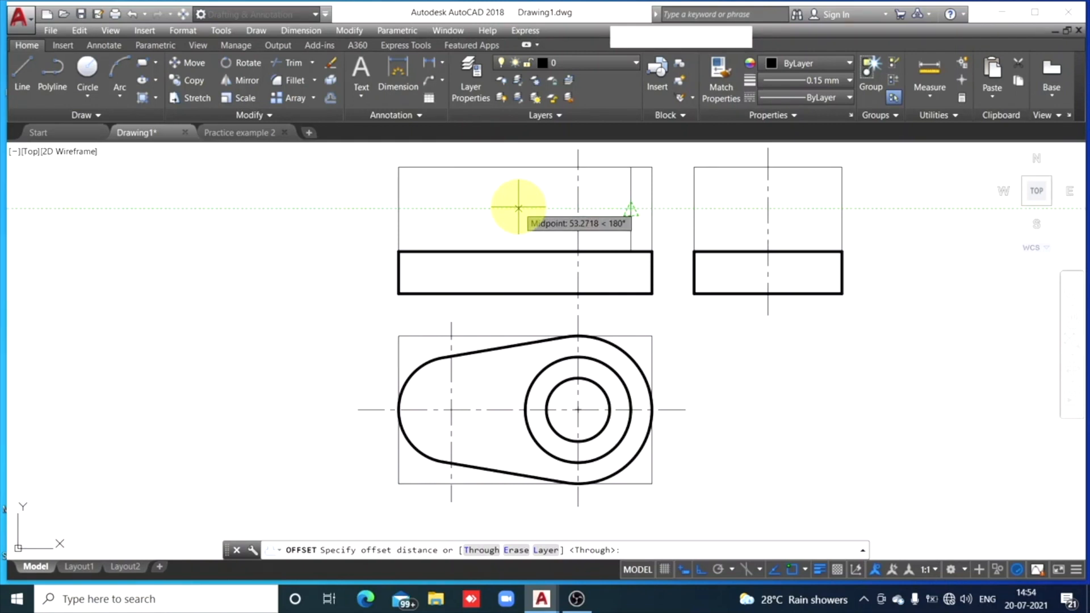
text(50)
key(Return)
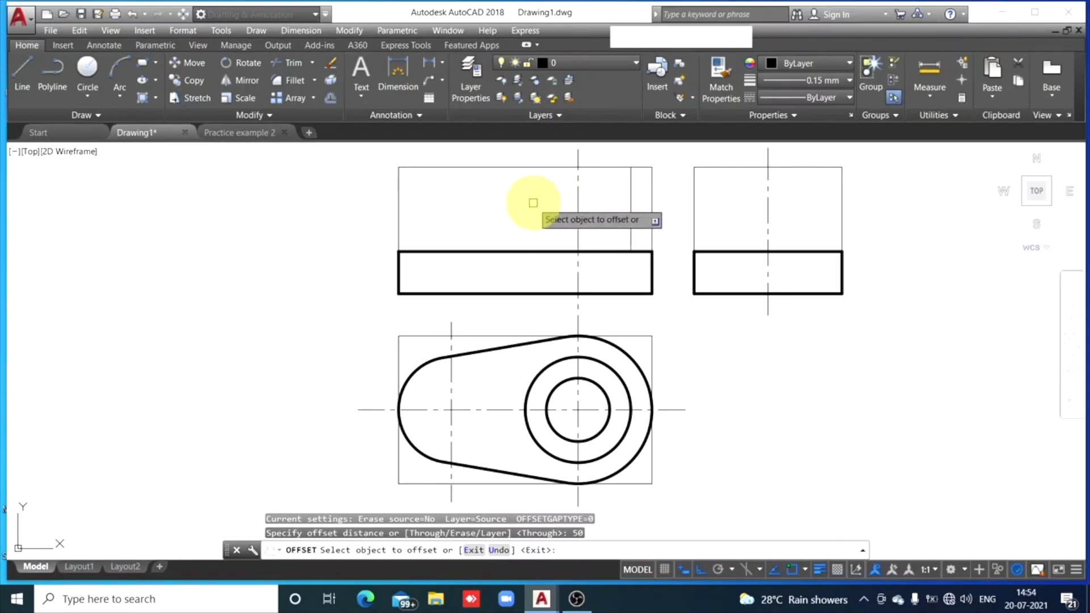
click(630, 203)
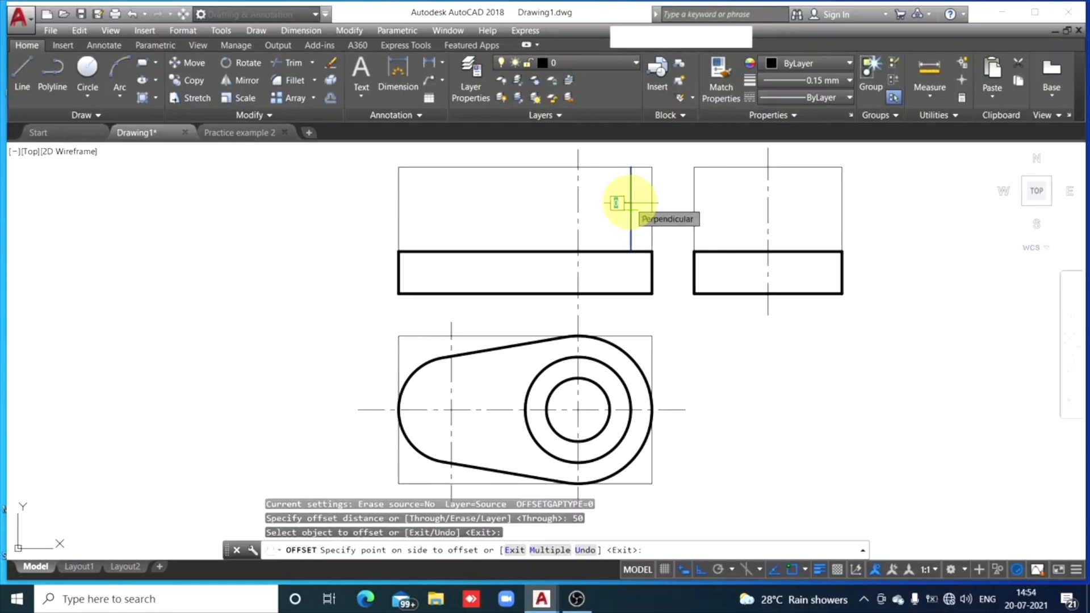
click(486, 209)
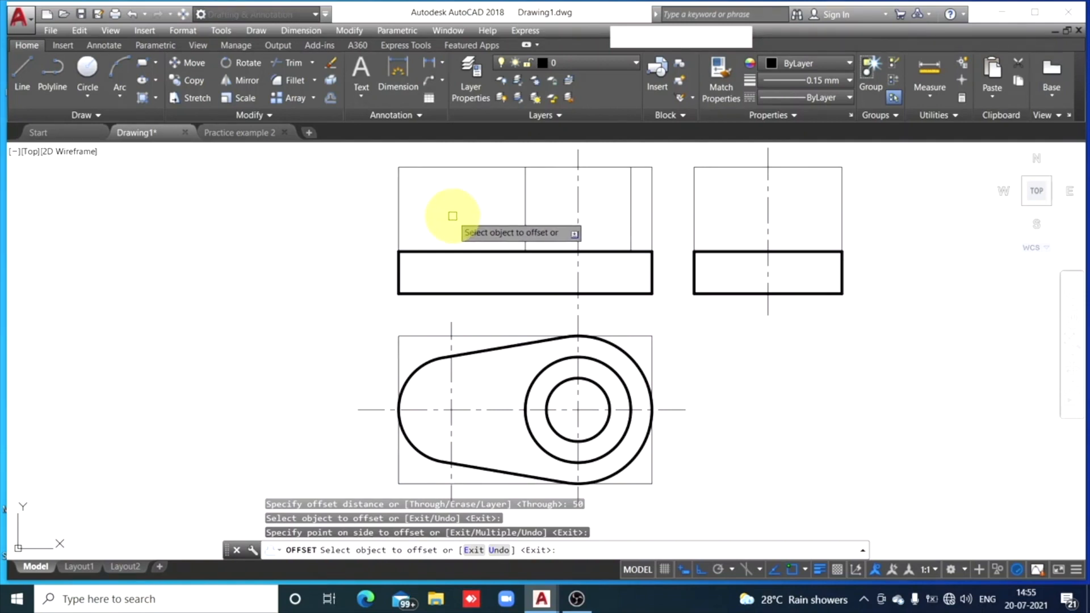
Offset each newly created line another 50 units to the left three times, and the last of them by 20 units.
click(524, 211)
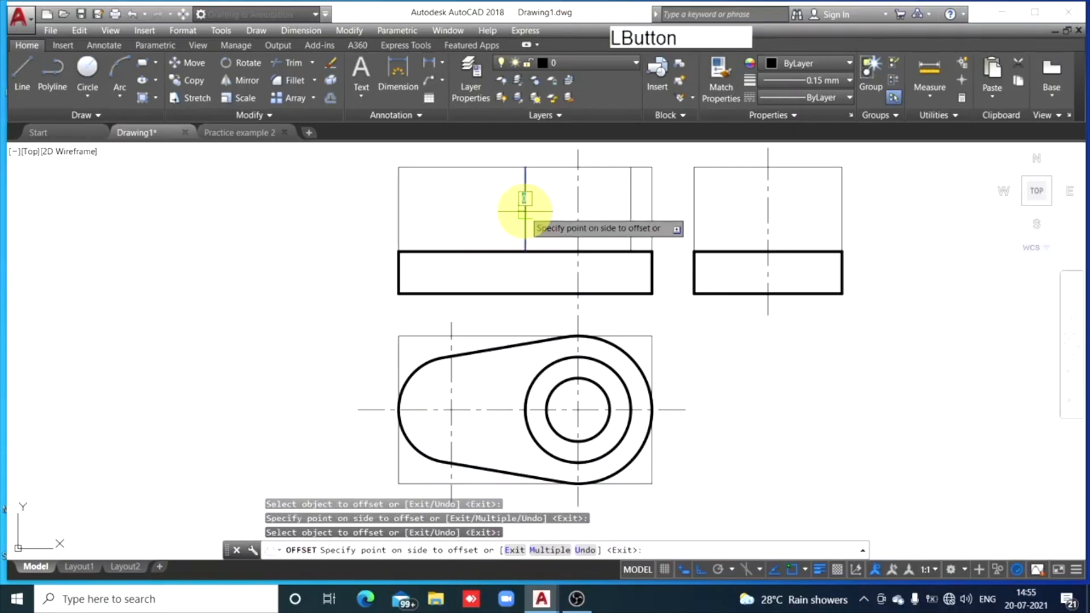
click(450, 217)
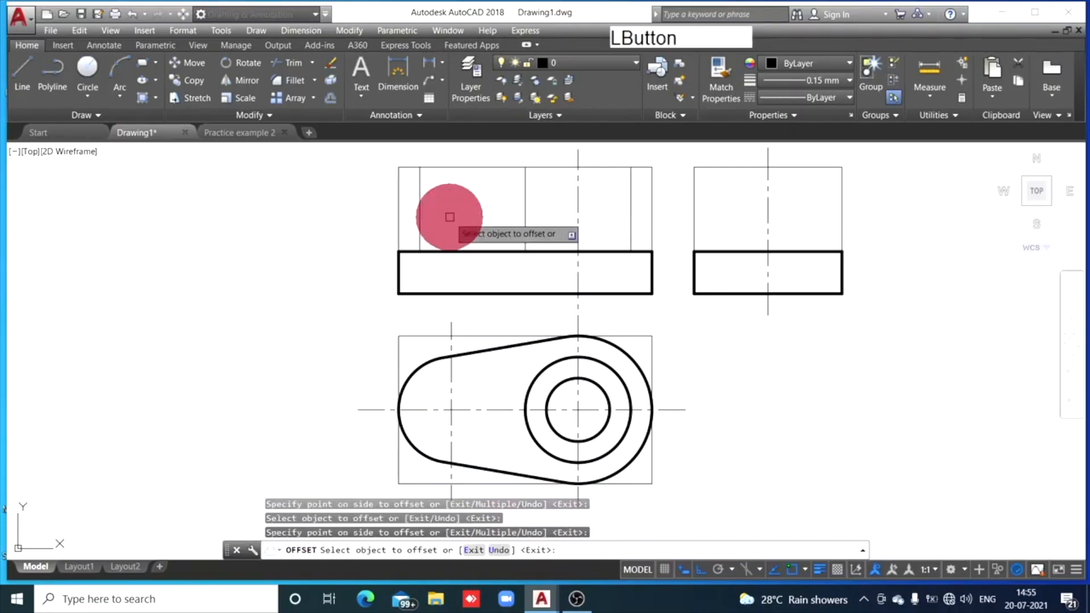
click(423, 207)
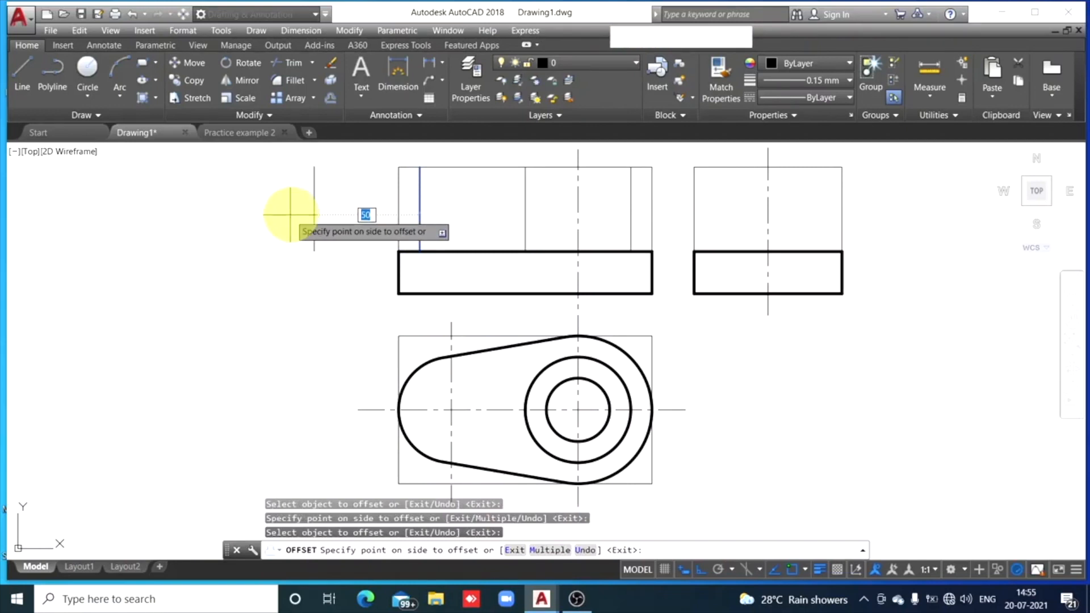
click(275, 229)
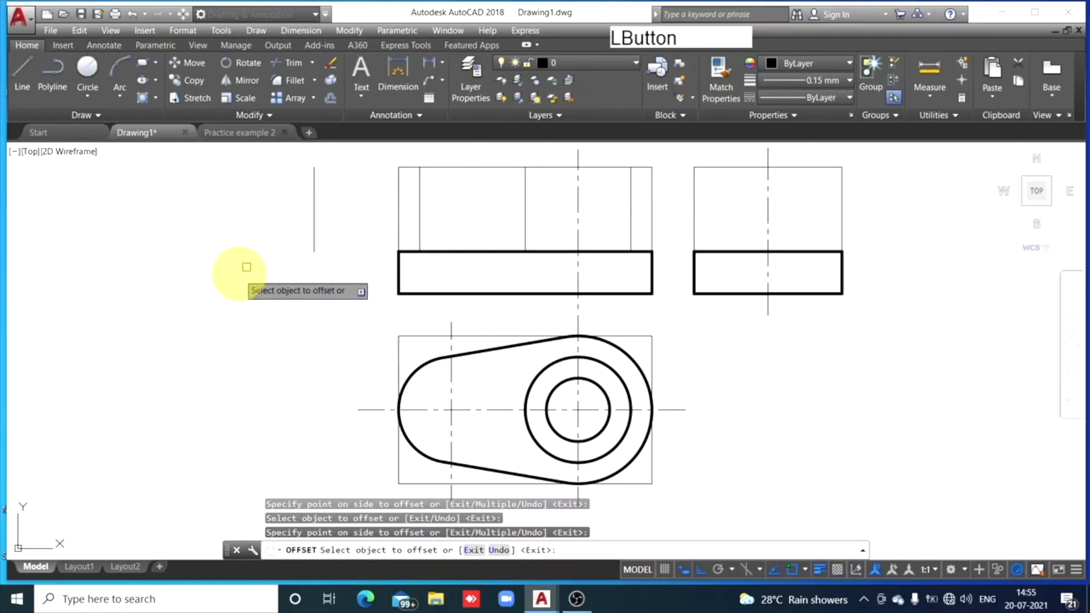
click(314, 219)
click(190, 213)
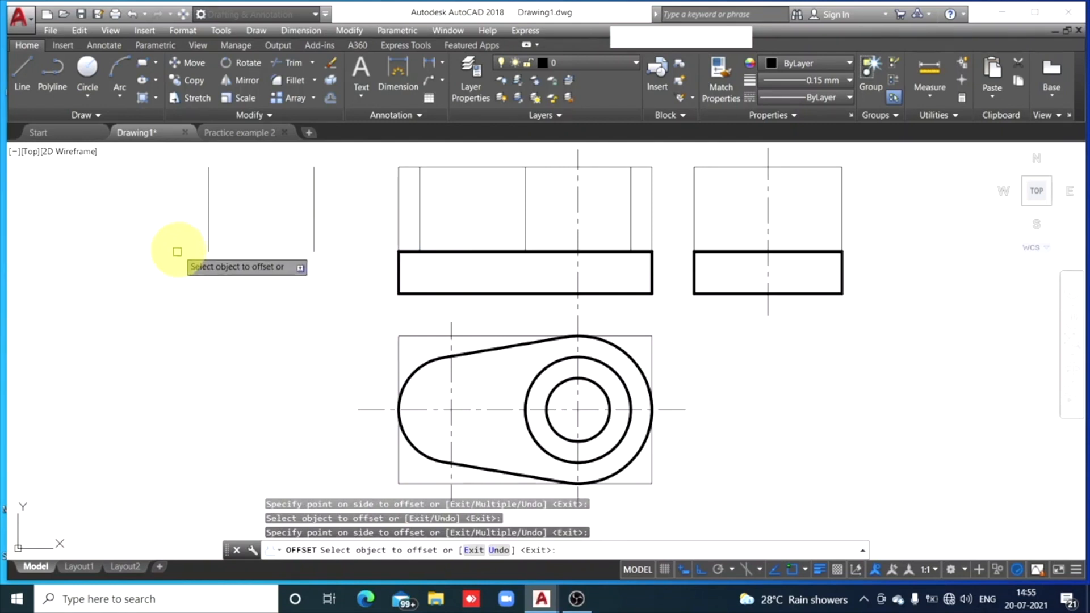
click(208, 222)
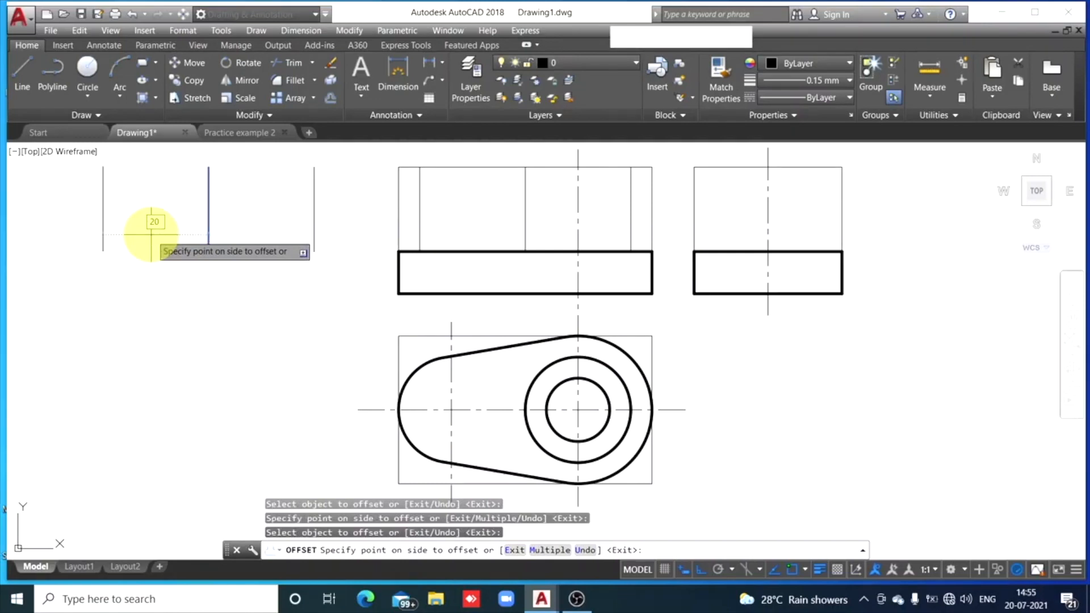
key(space)
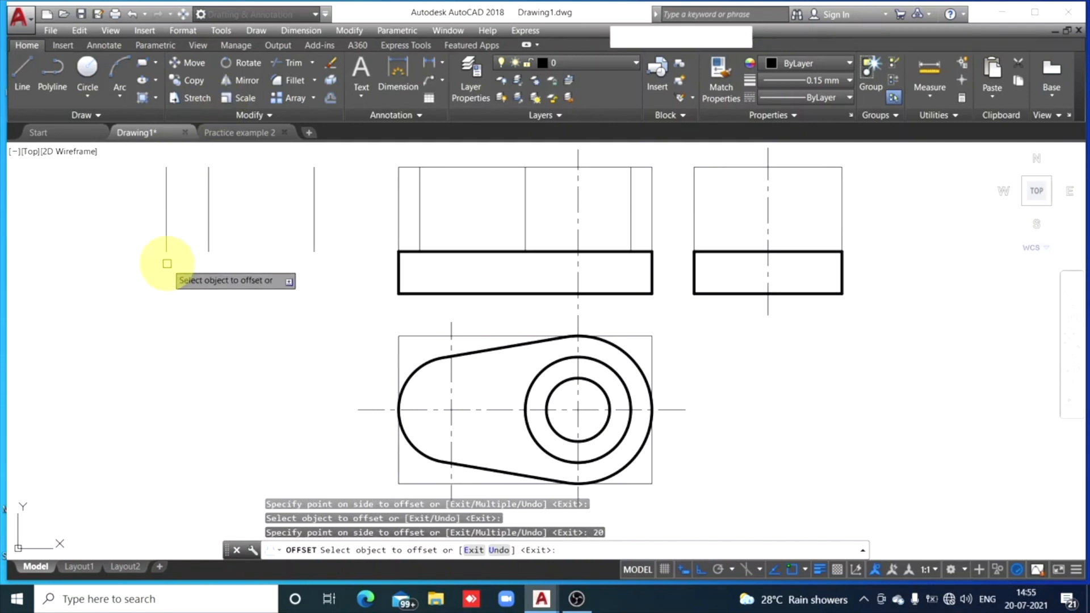
key(Escape)
Erase all five offset copies of the vertical line, keeping only the original projection line in the front view.
click(166, 209)
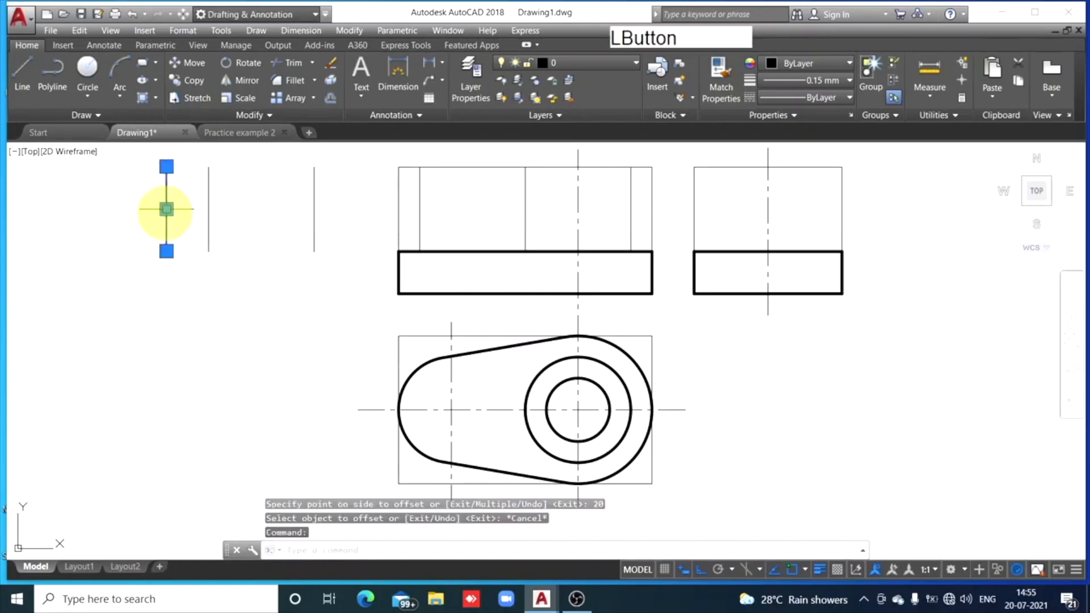
click(209, 214)
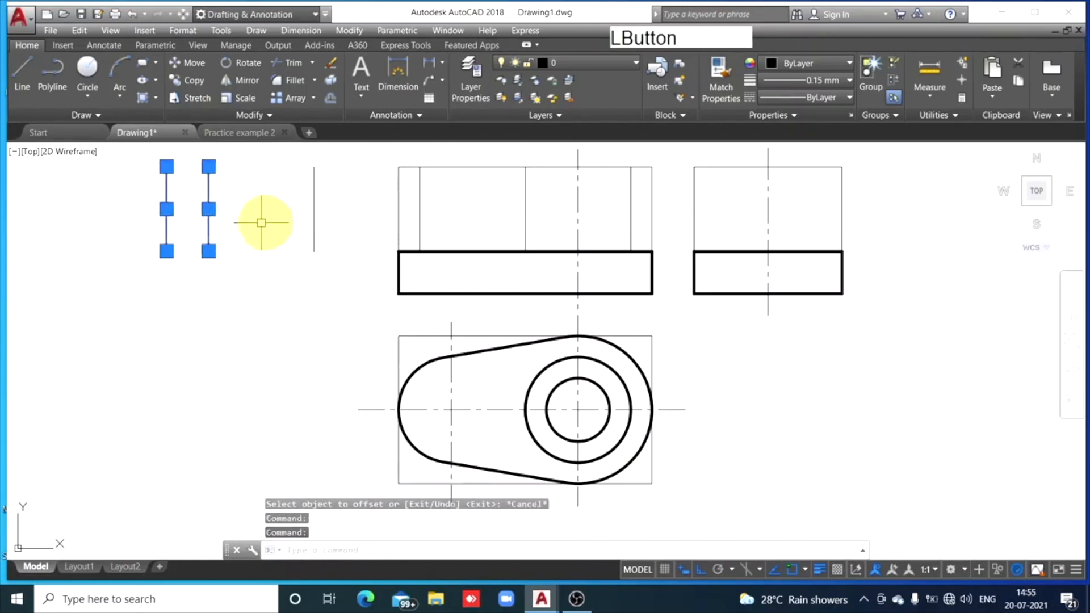
click(313, 216)
click(420, 215)
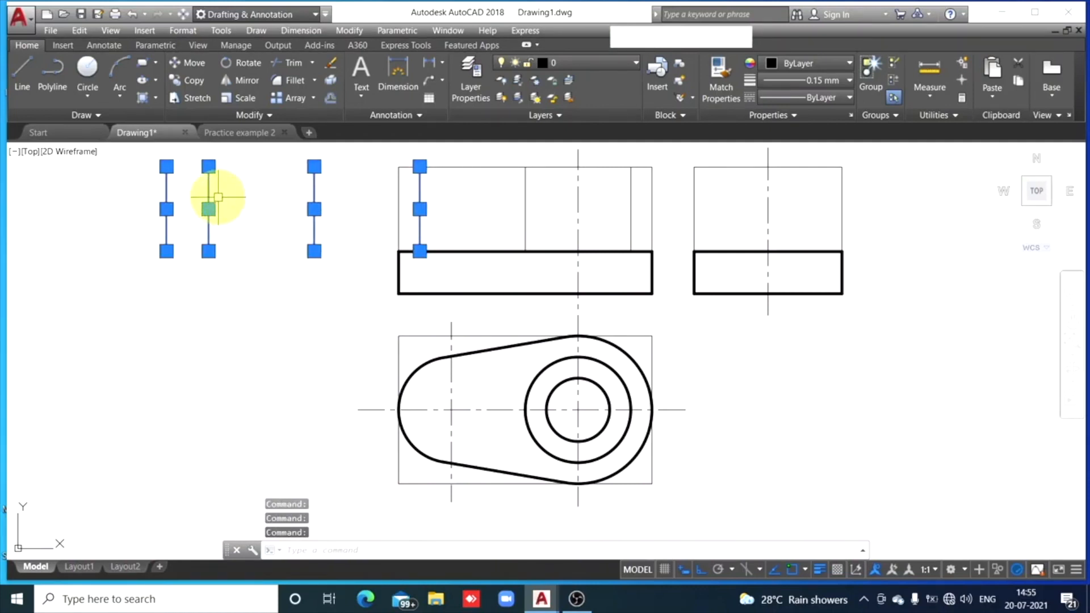
click(328, 64)
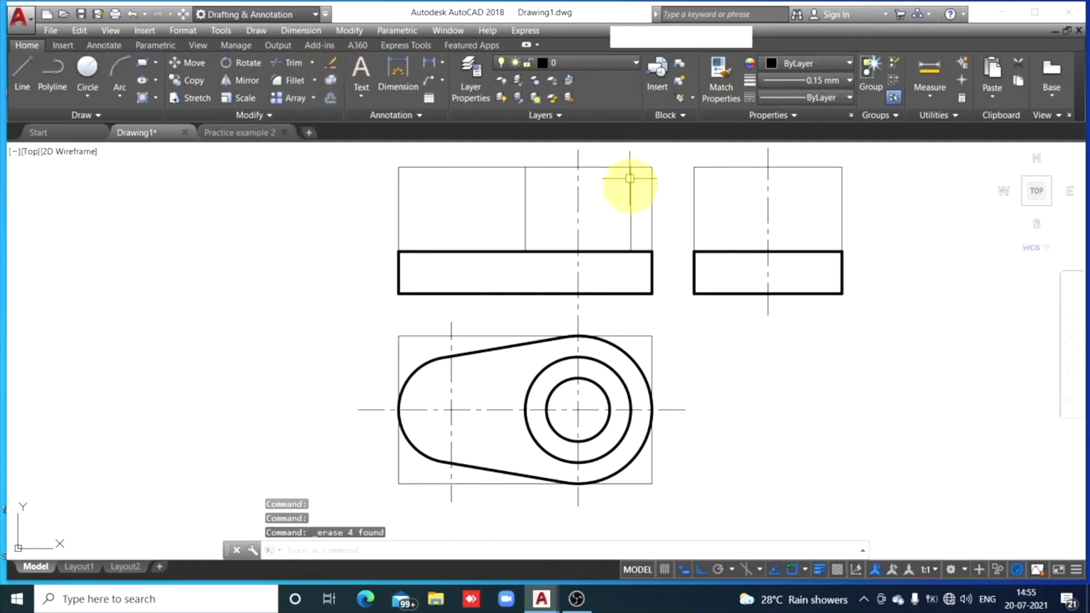
click(526, 199)
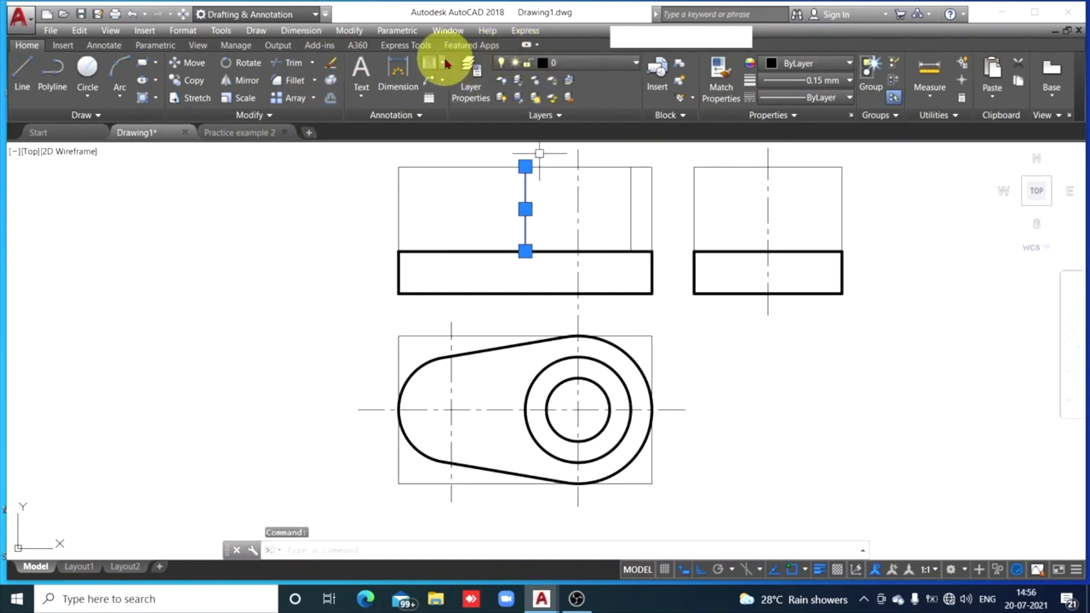
click(330, 63)
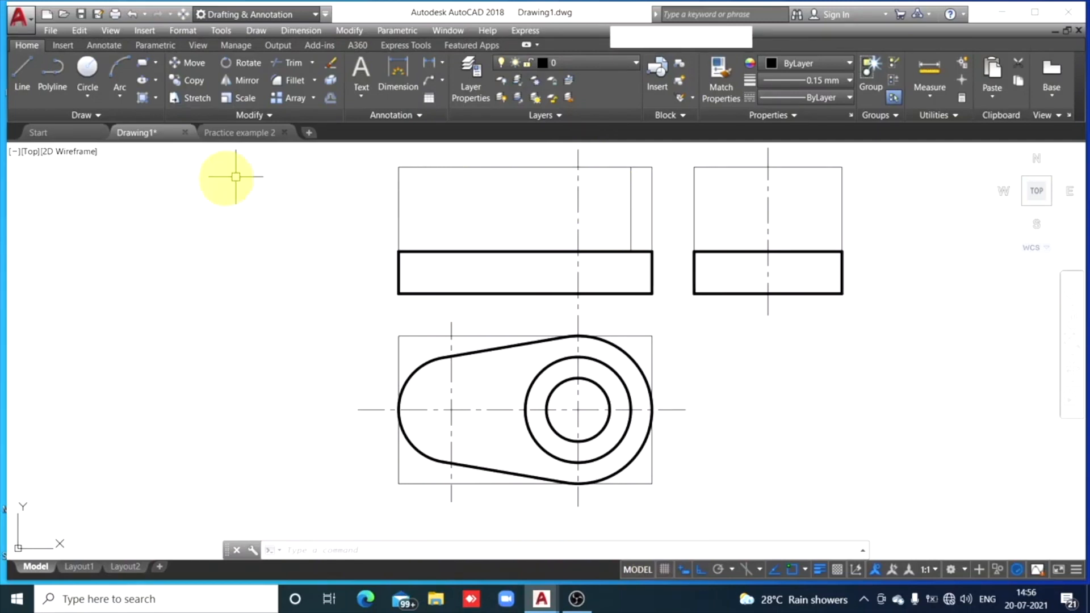
Copy the front view's vertical projection line 50 units to the left, using its lower endpoint as base point.
click(194, 83)
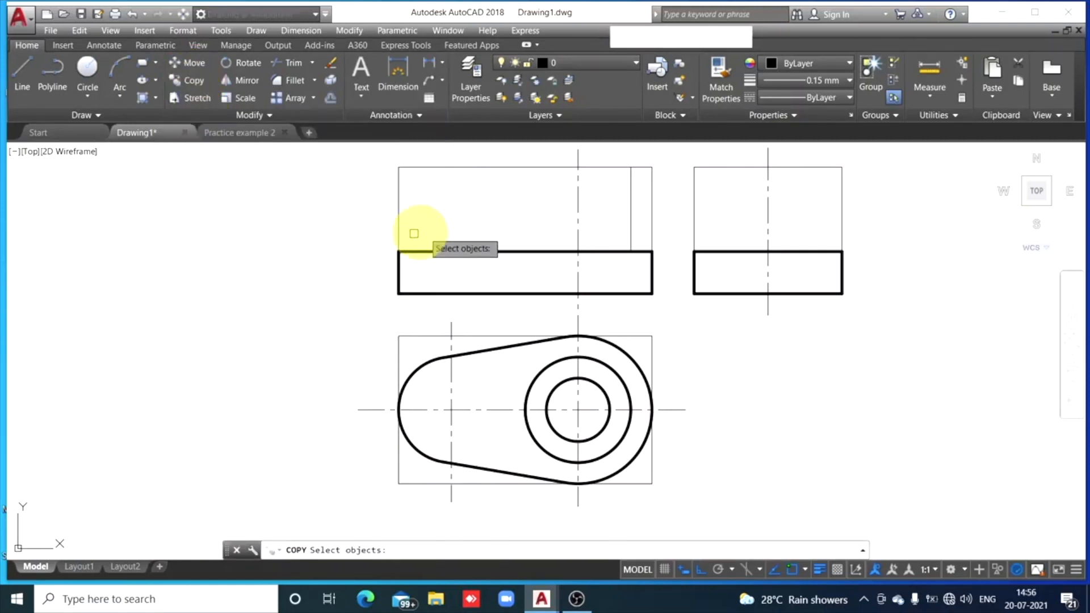
click(629, 207)
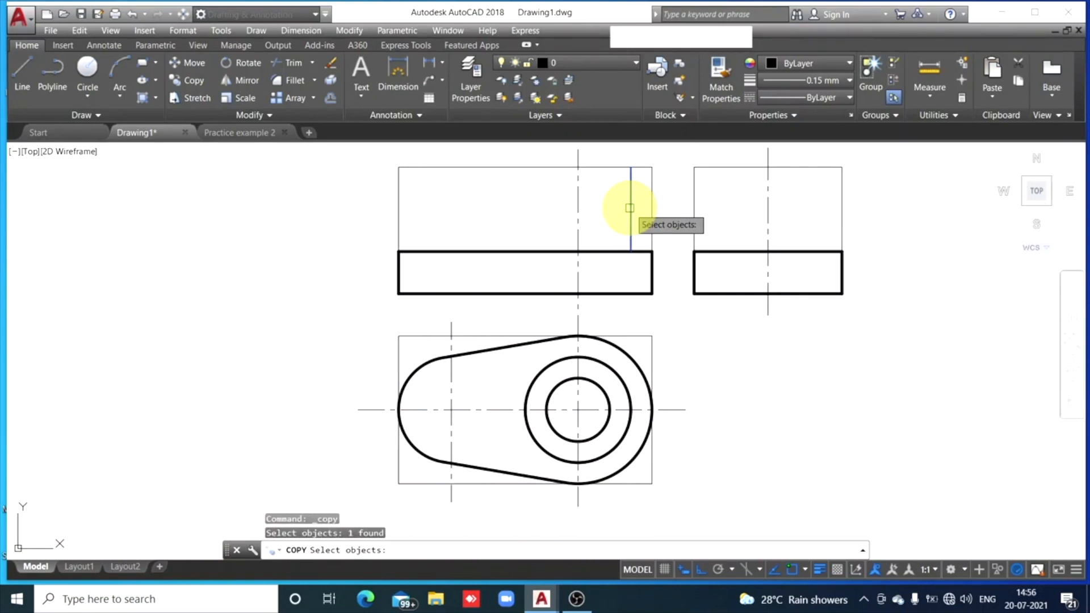
key(space)
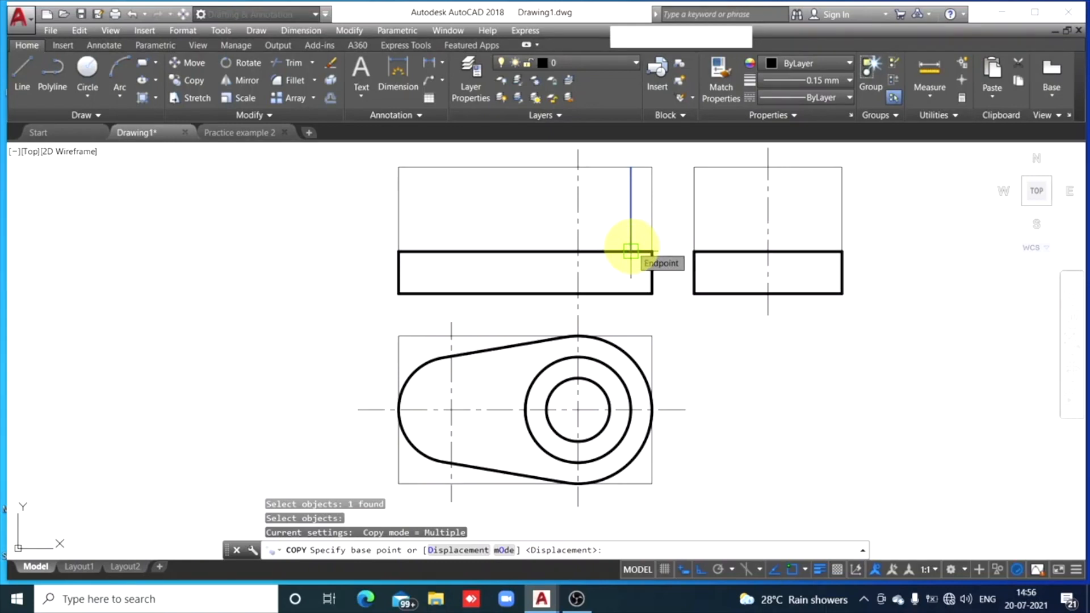
click(630, 250)
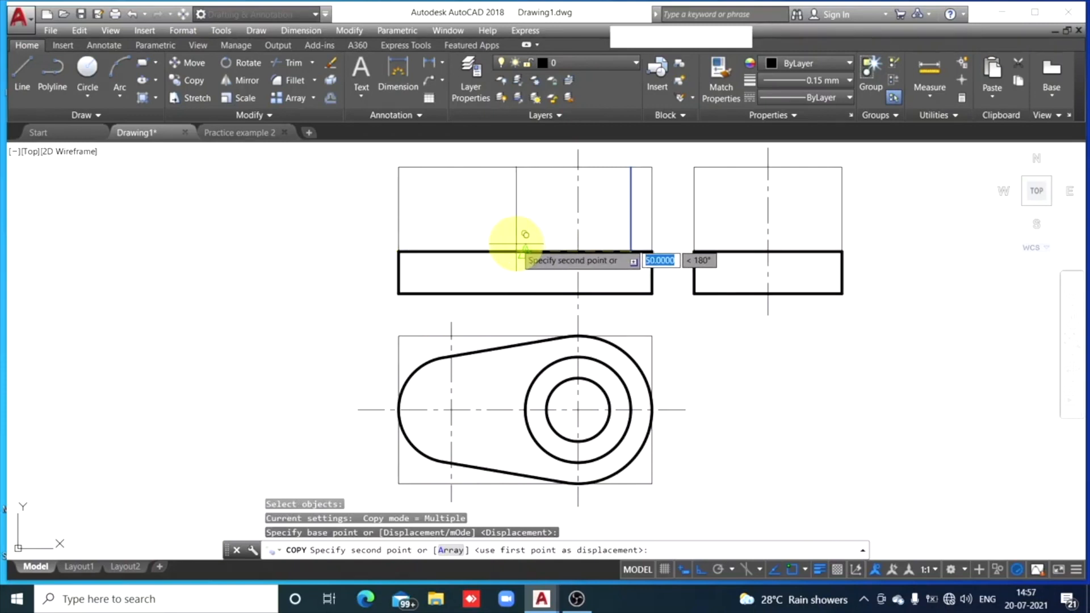
text(50)
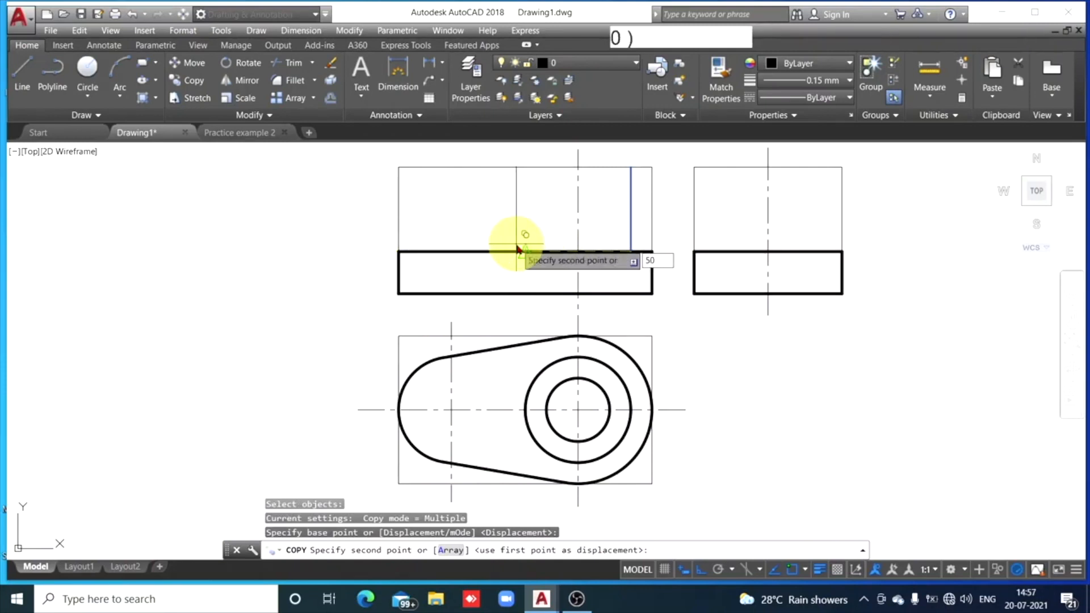
key(Return)
key(Escape)
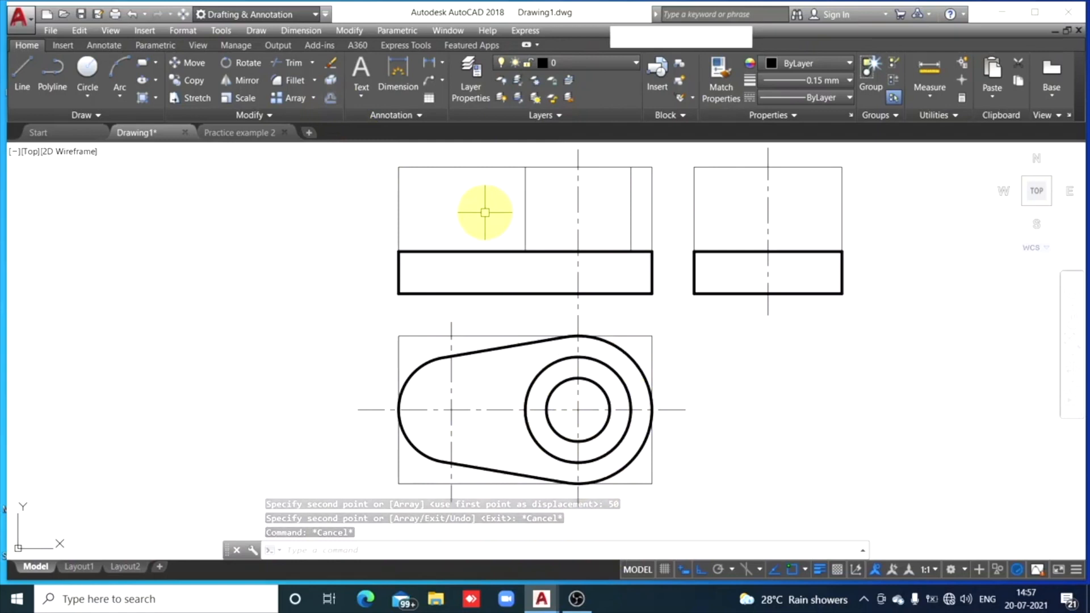
Draw a horizontal line joining the upper ends of the boss's two vertical edges in the front view.
click(19, 92)
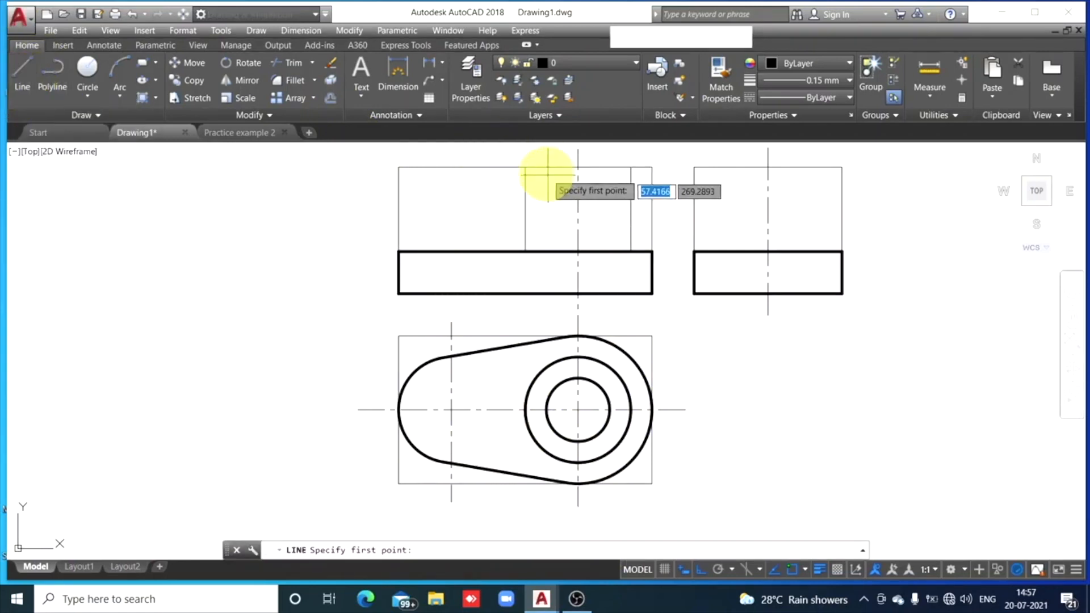
click(524, 166)
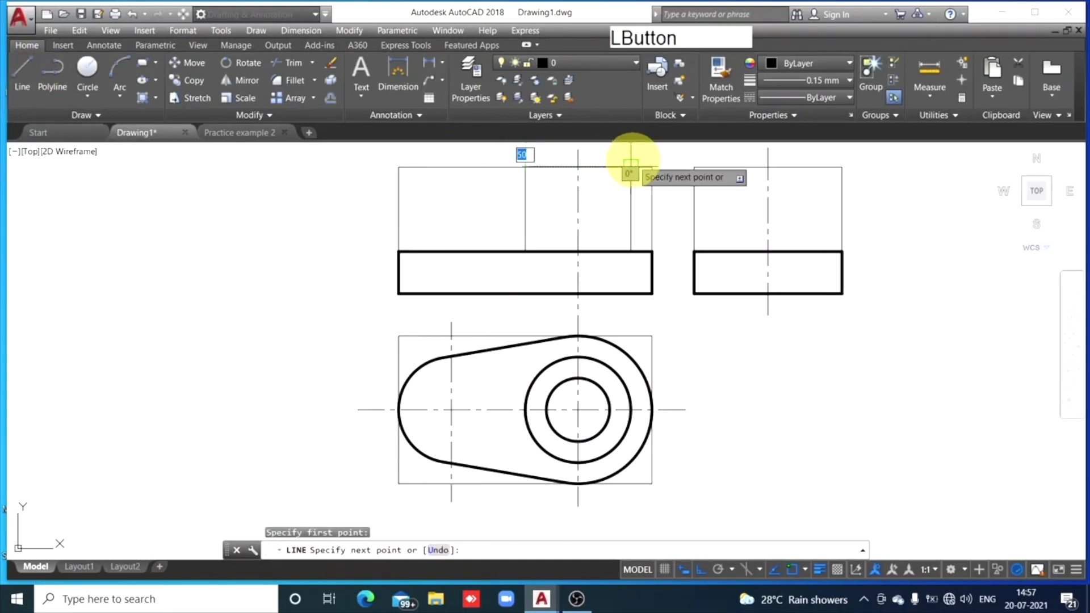
click(631, 166)
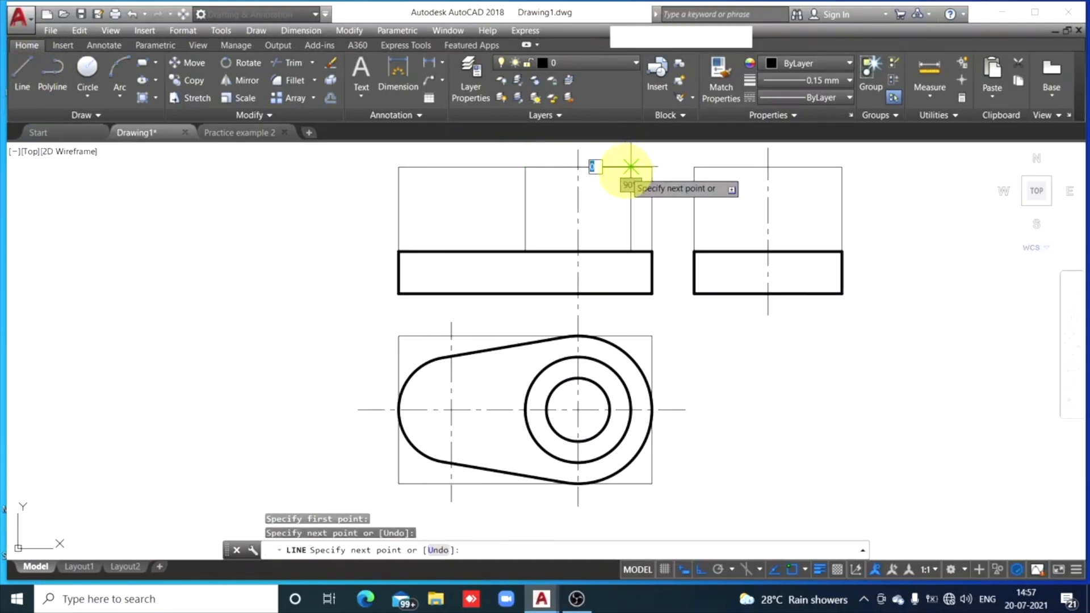
key(Escape)
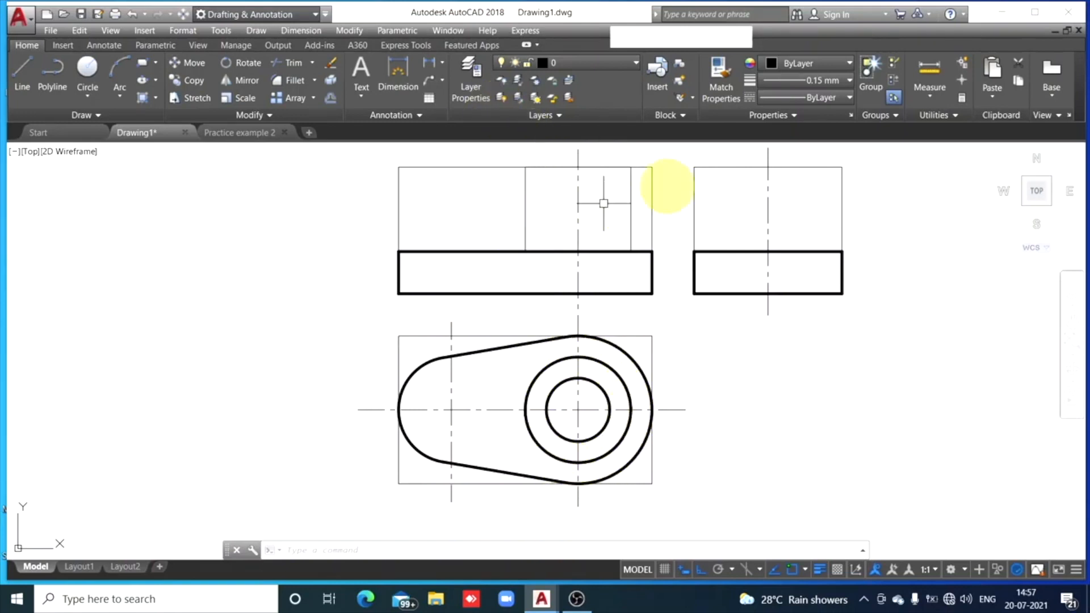
Match the properties of the base's thick upper edge onto the boss's top and two side lines in the front view.
click(582, 253)
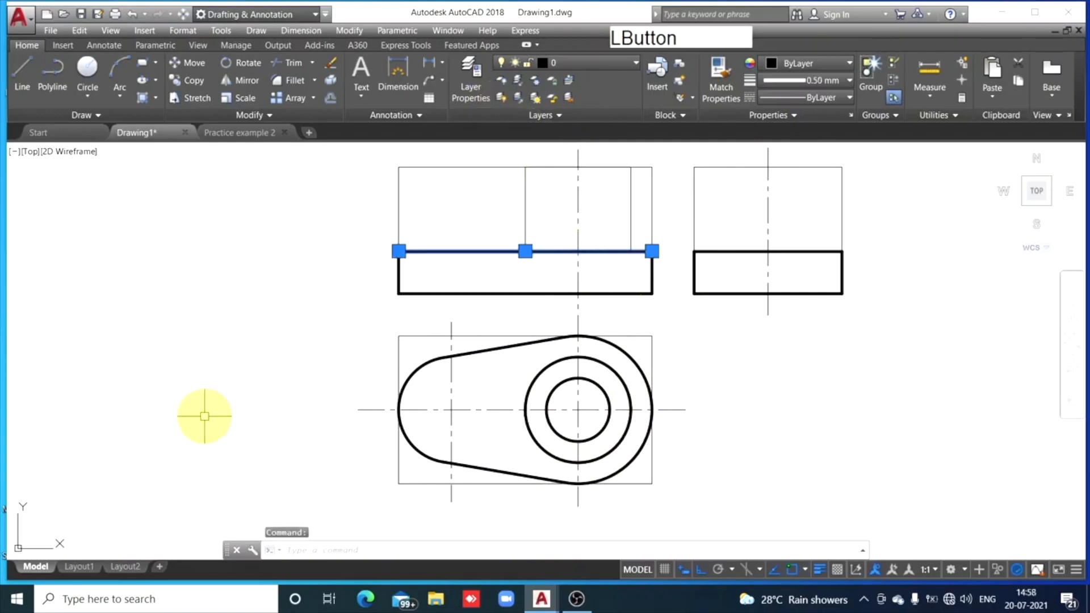
click(722, 91)
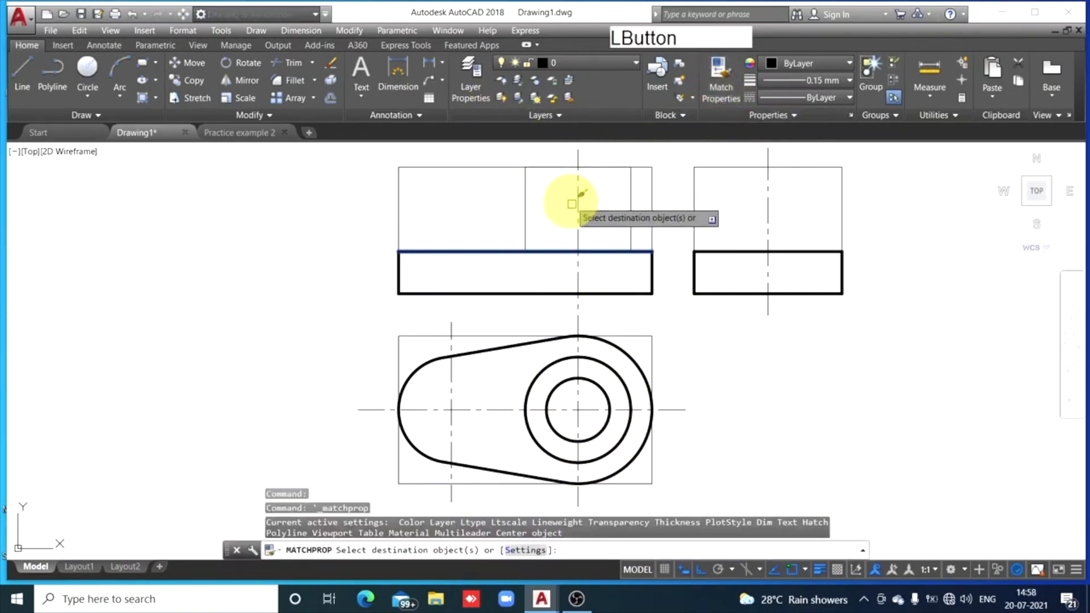
click(602, 167)
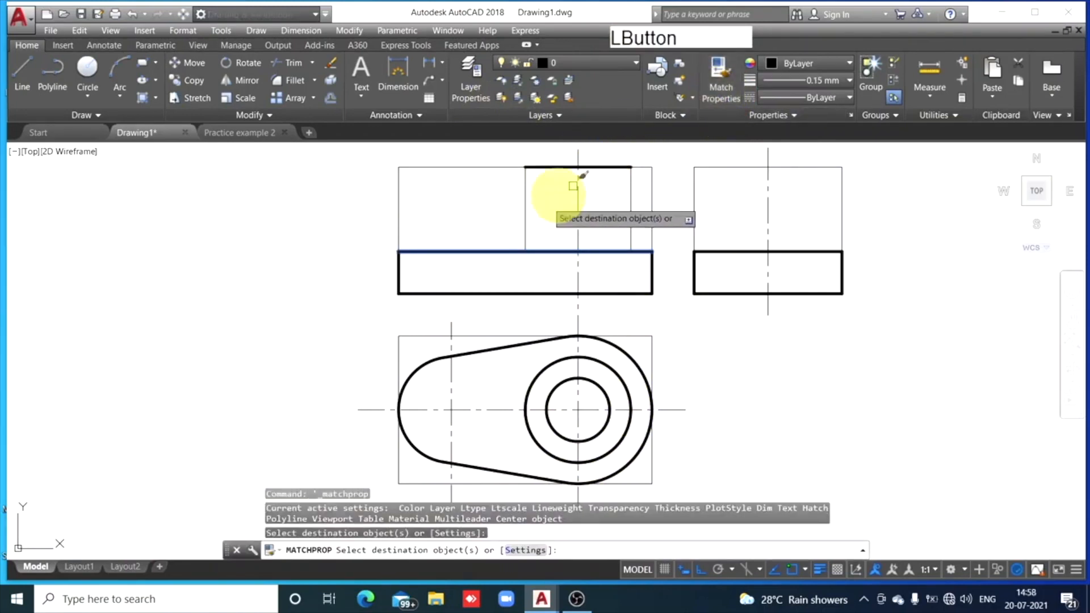
click(526, 200)
click(627, 208)
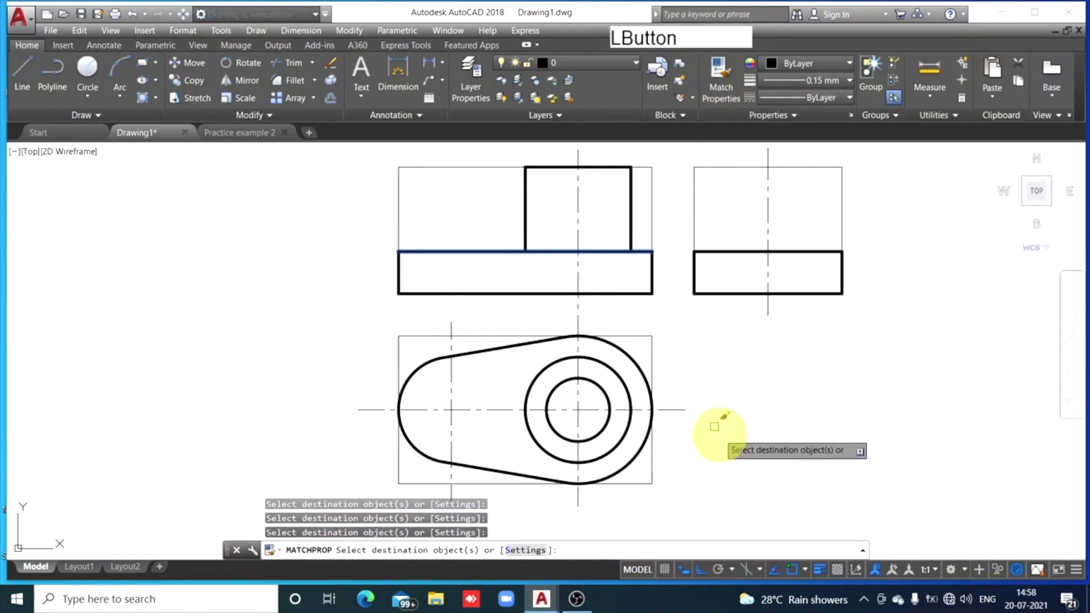
key(Escape)
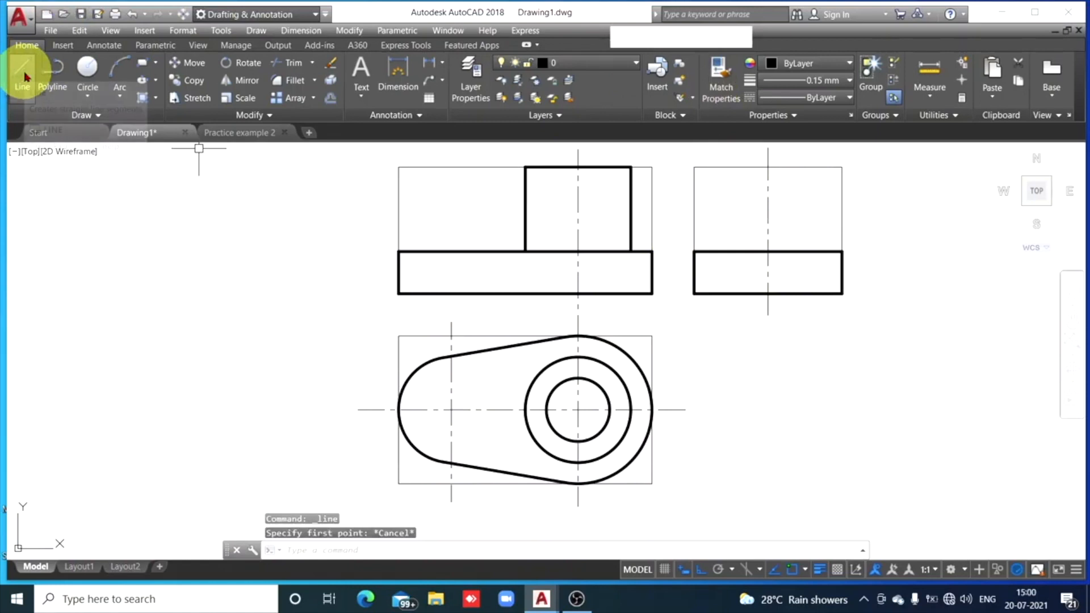
Draw the boss outline in the side view, starting 25 units right of the centre line, 50 units wide, between the base's upper edge and the construction box's top.
click(22, 78)
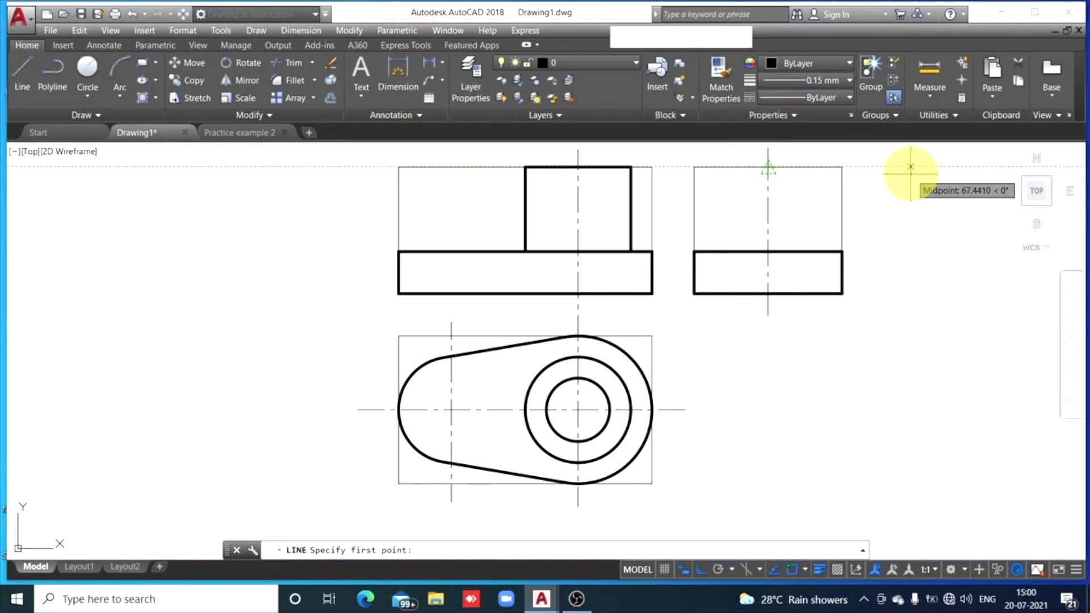
text(@)
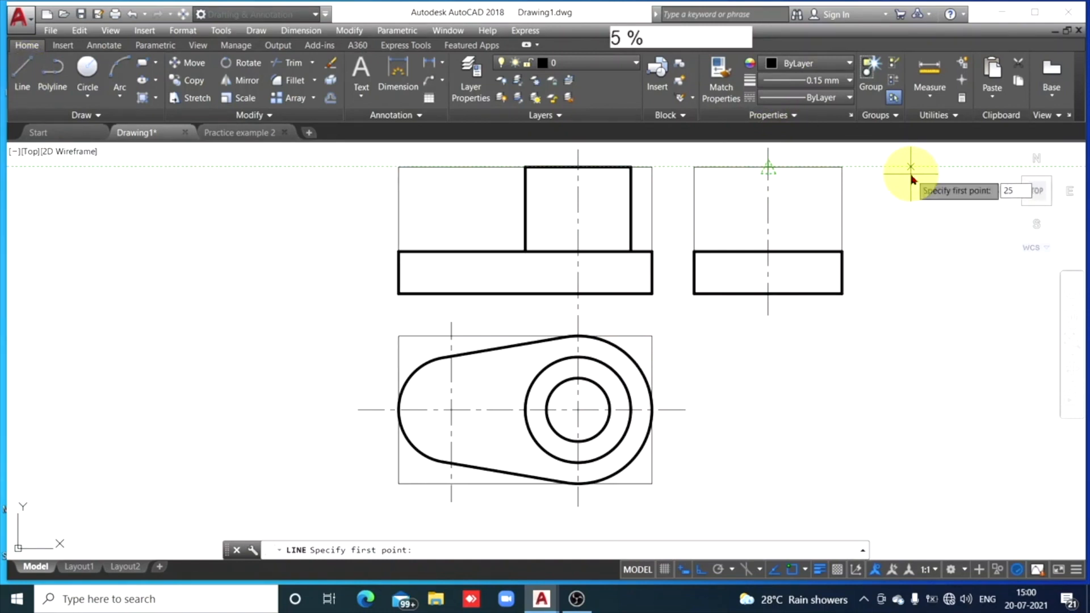
text(5)
key(Return)
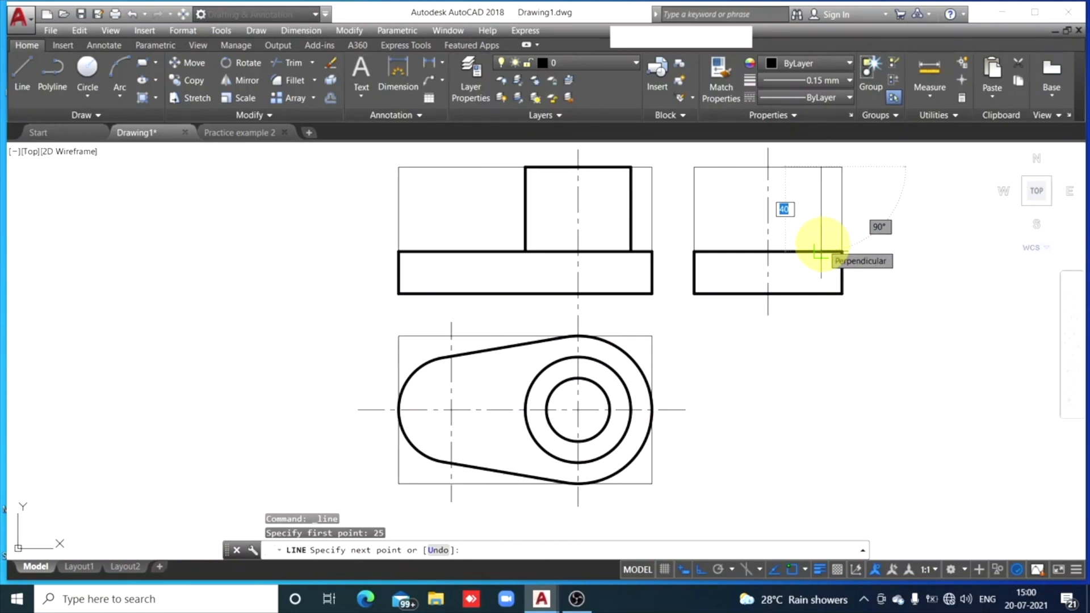
click(820, 252)
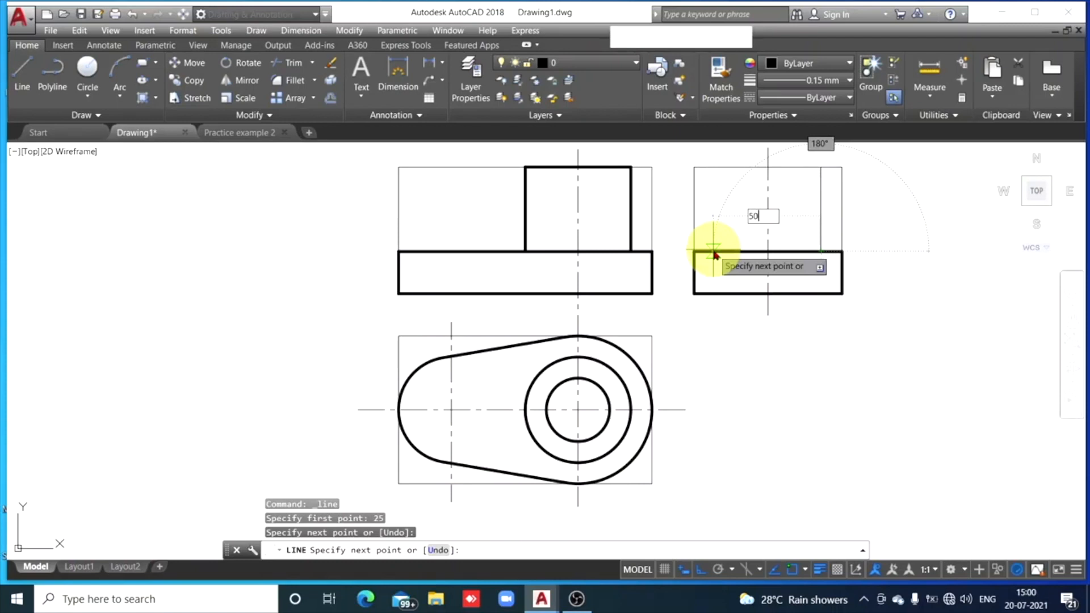
key(space)
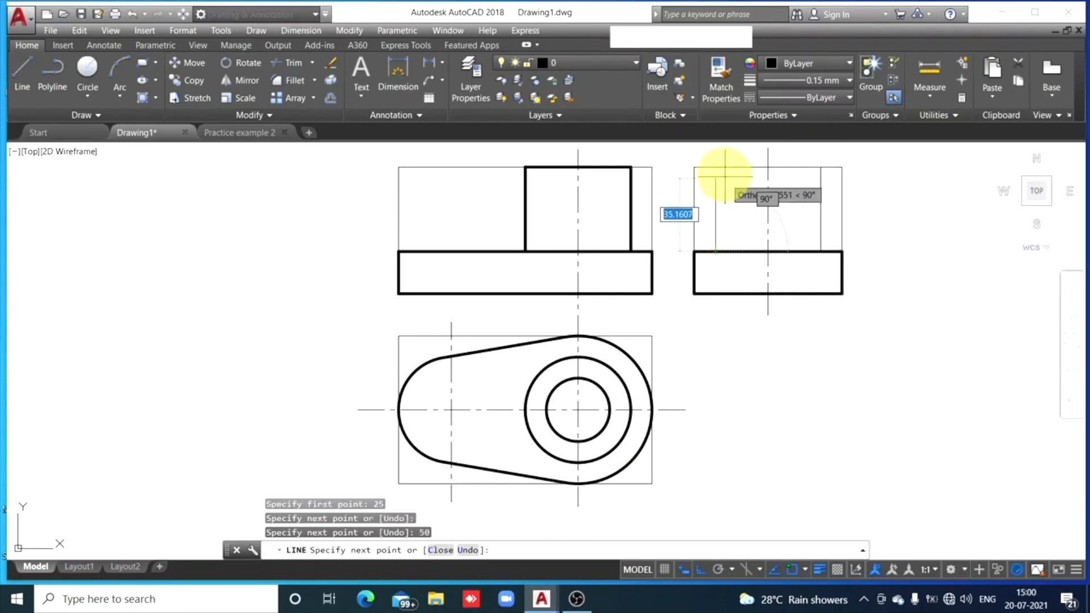
click(715, 168)
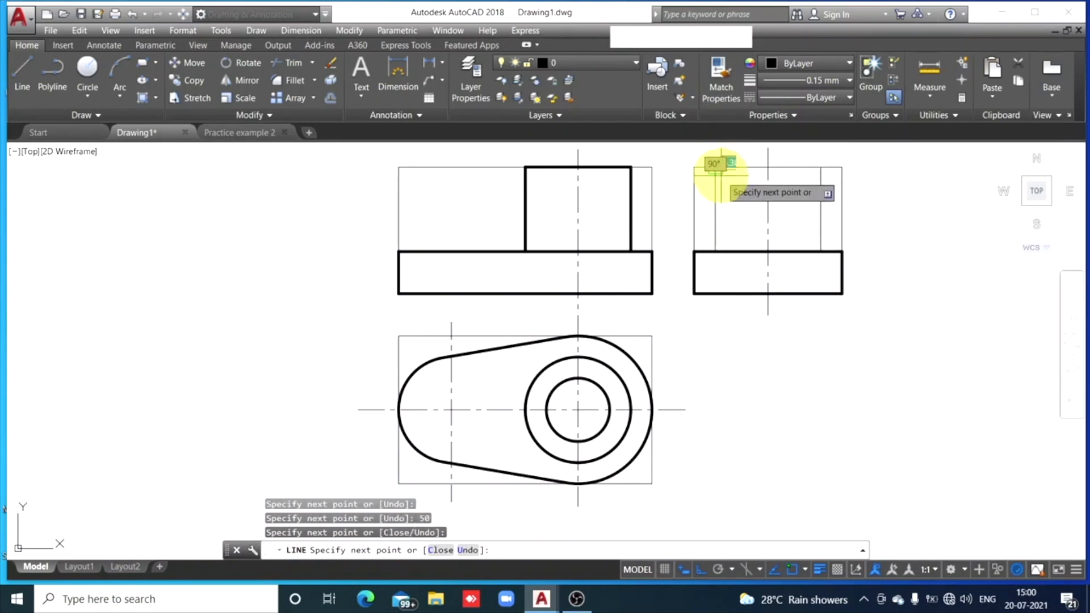
click(820, 168)
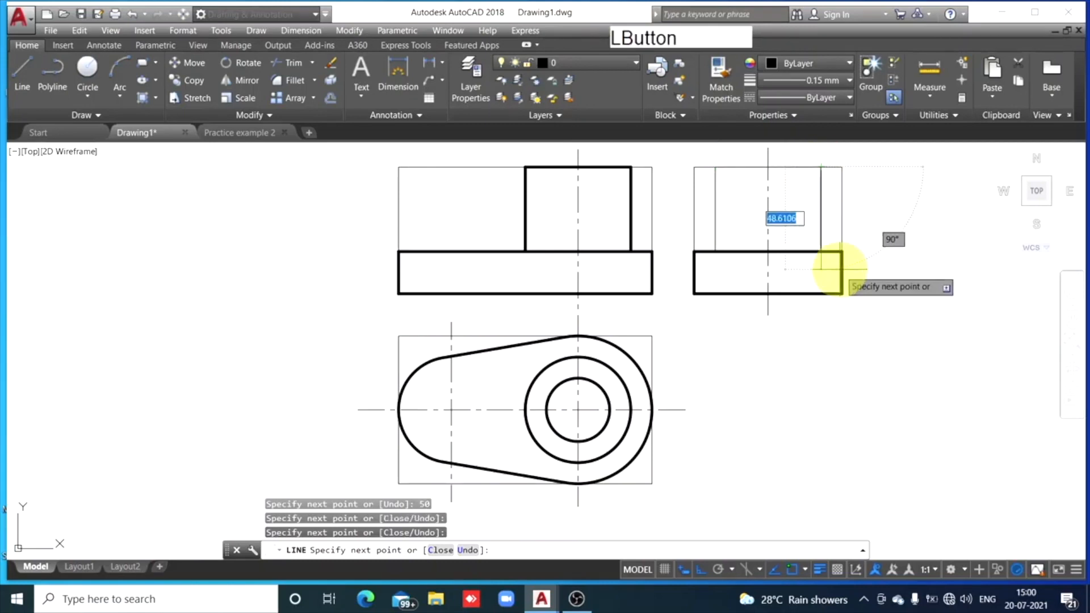
key(Escape)
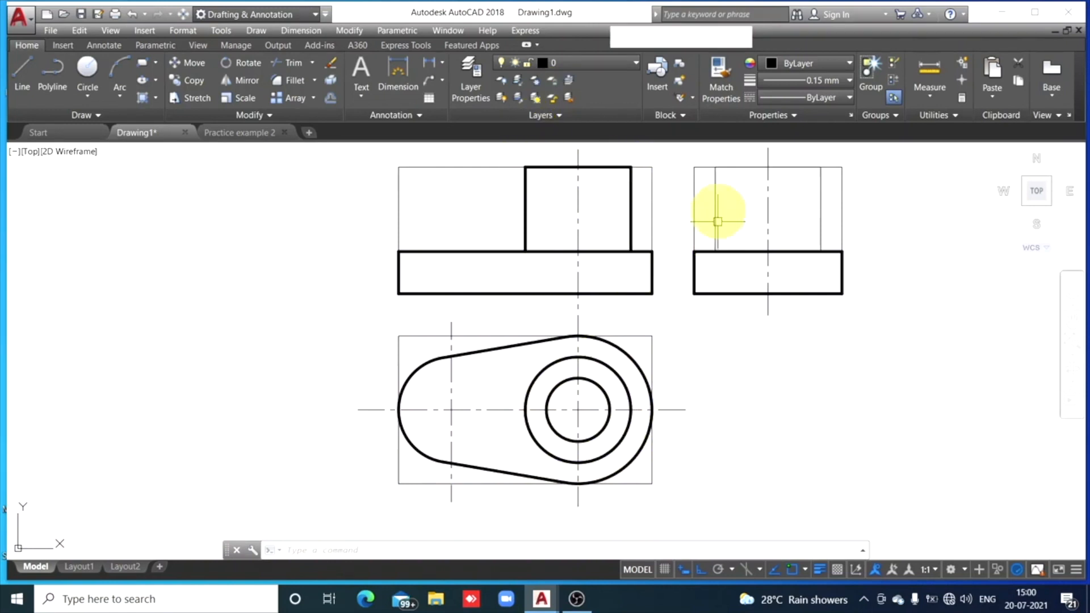
Match the properties of the front view boss's thick right edge onto the boss outline in the side view.
click(632, 192)
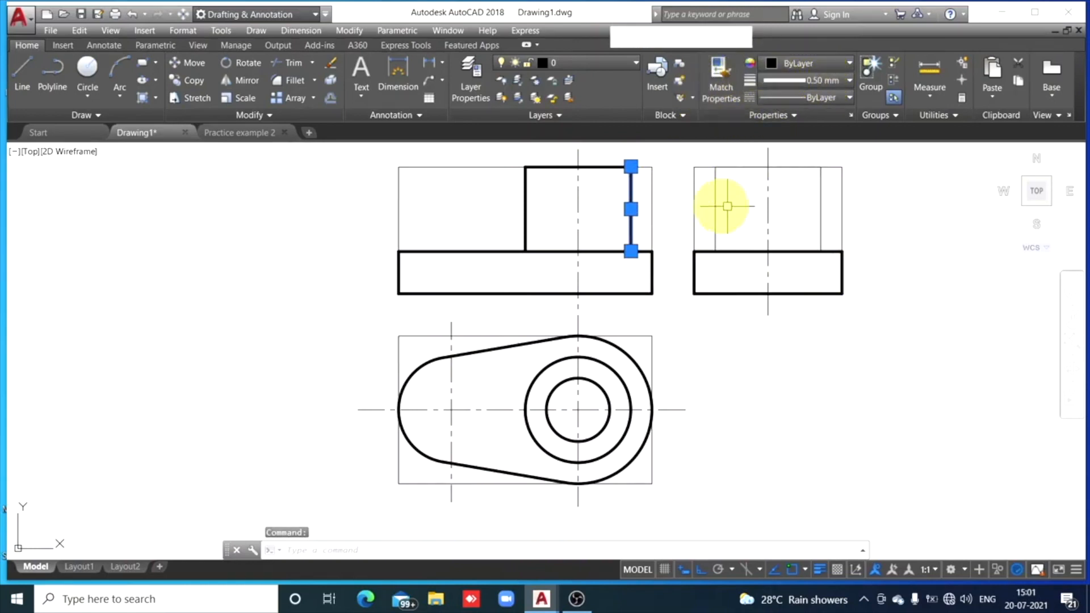
click(719, 91)
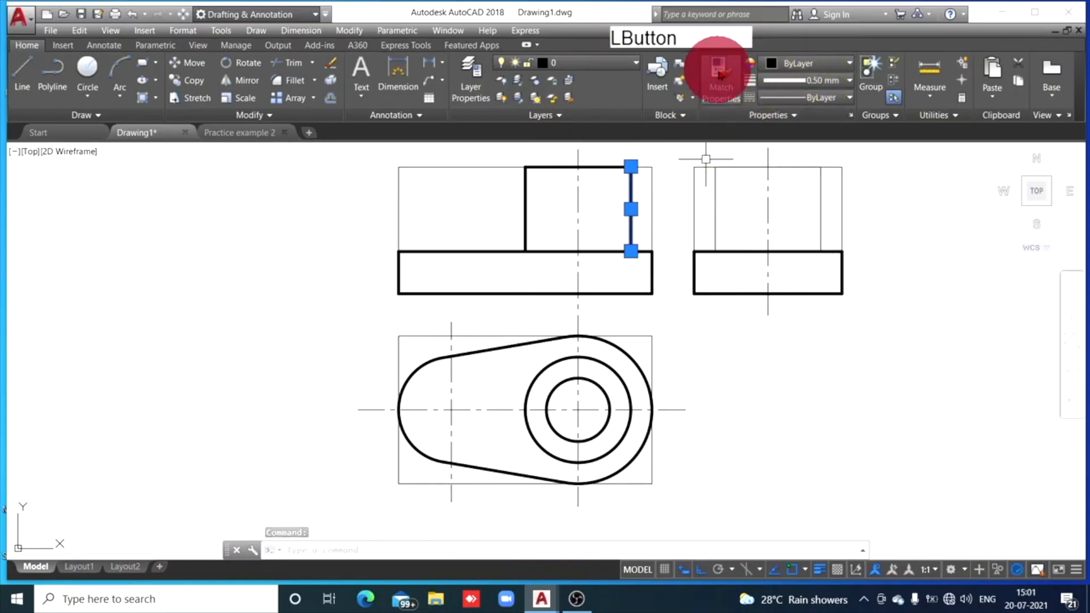
click(716, 186)
click(823, 200)
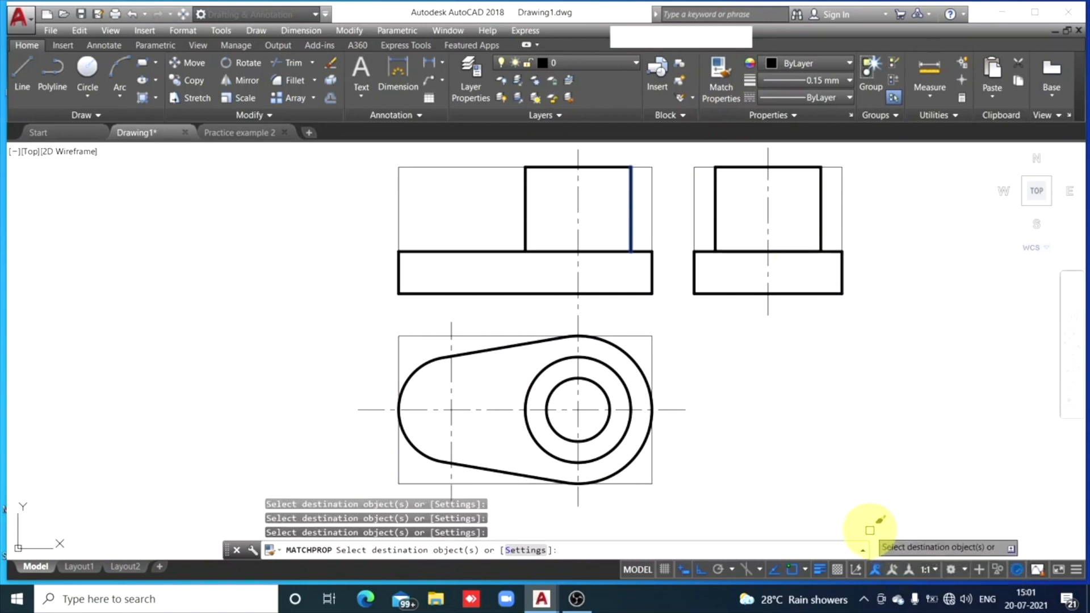
key(Escape)
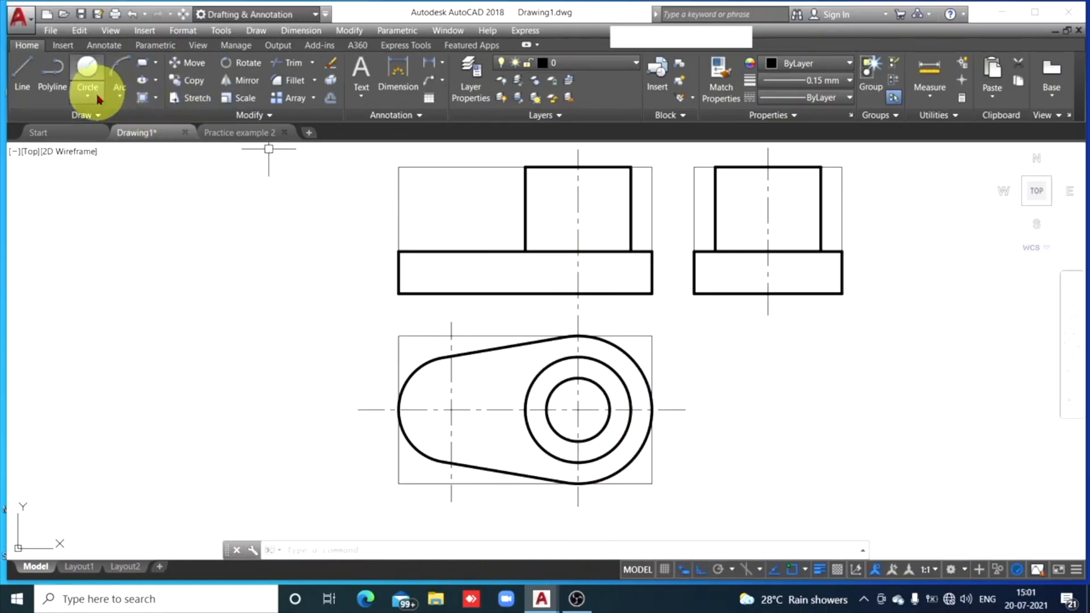
Draw a vertical line aligned with the smaller circle's right quadrant, from above the front view down to the base's bottom edge.
click(22, 73)
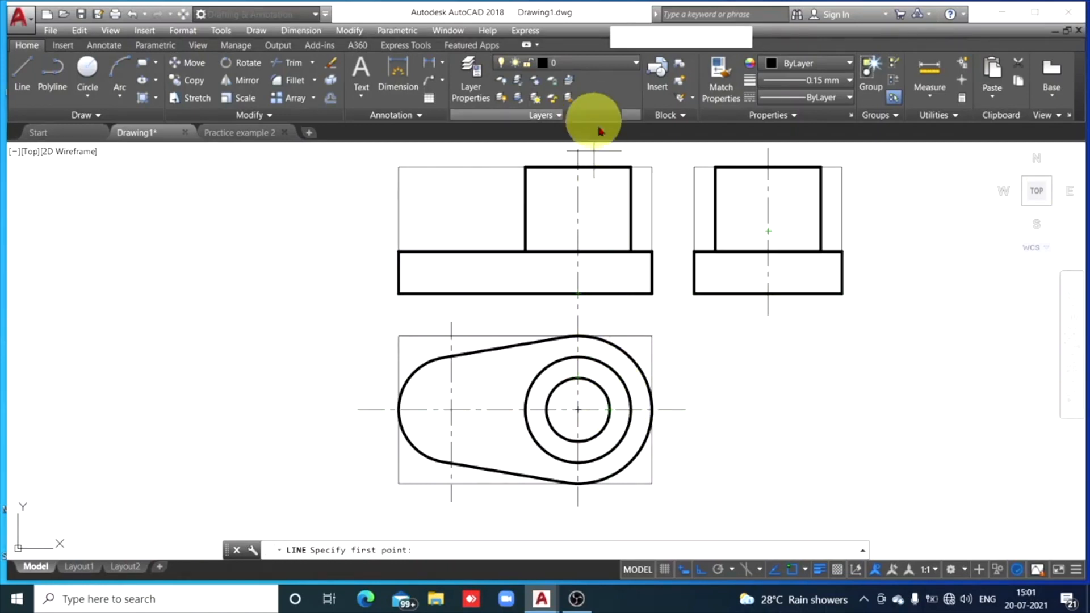
click(611, 150)
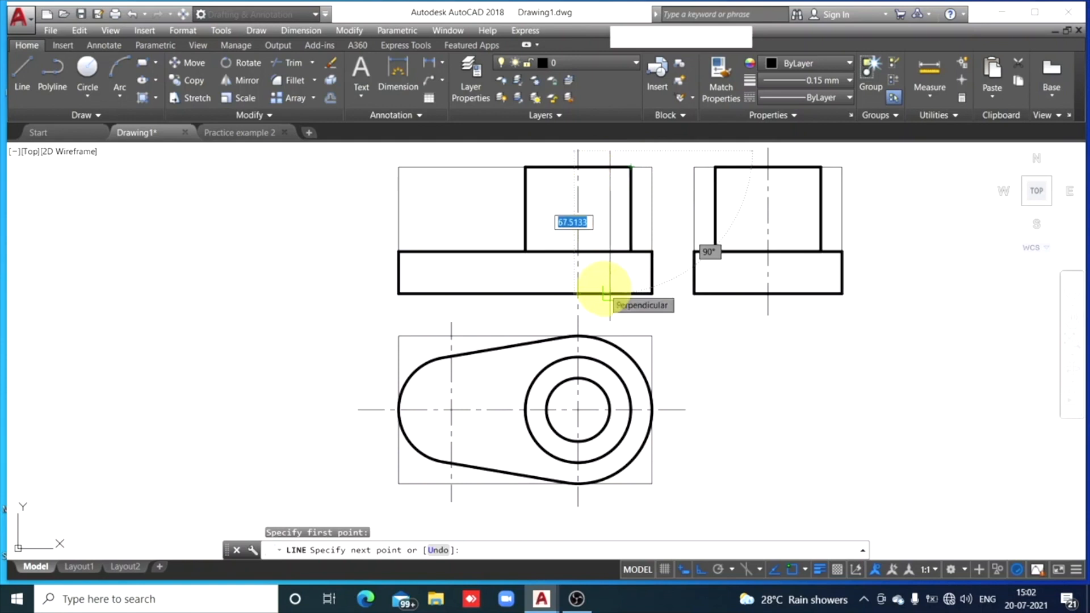
click(606, 293)
key(Escape)
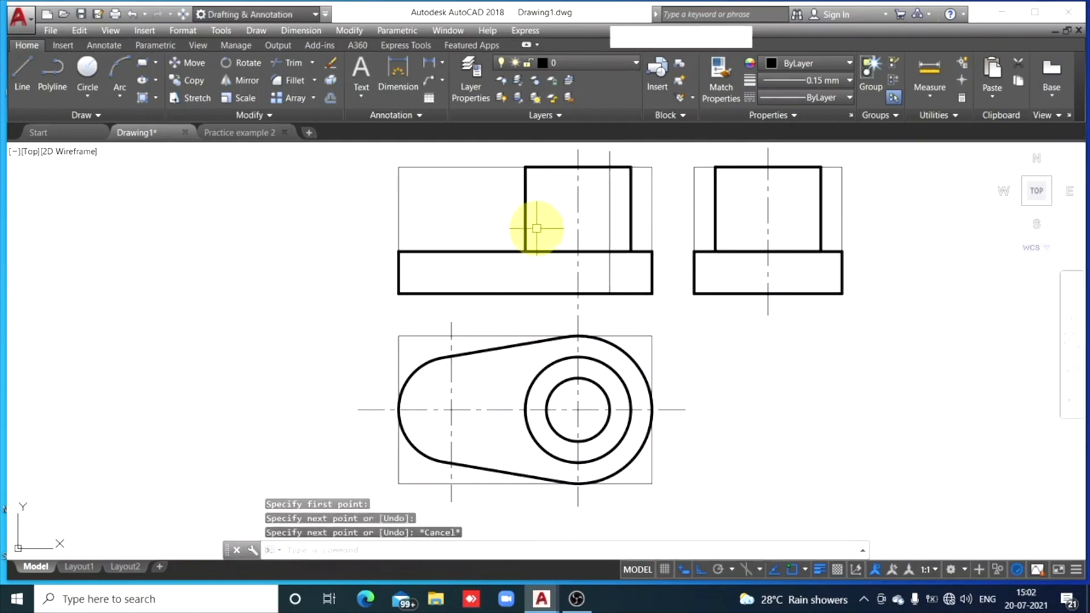
Trim the part of the hole's vertical line that extends above the boss's top edge.
click(292, 62)
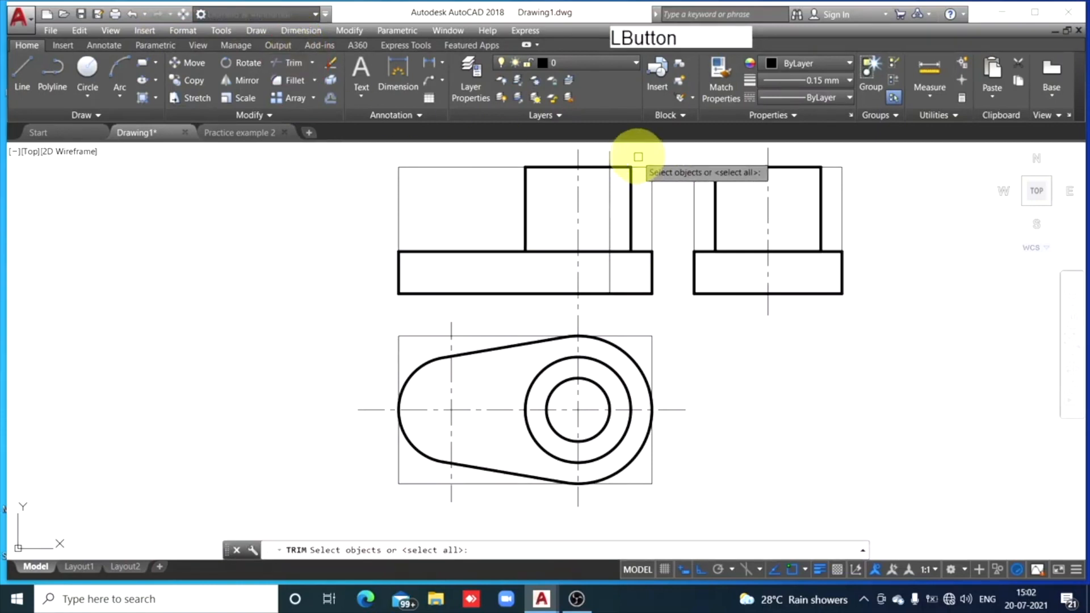
key(space)
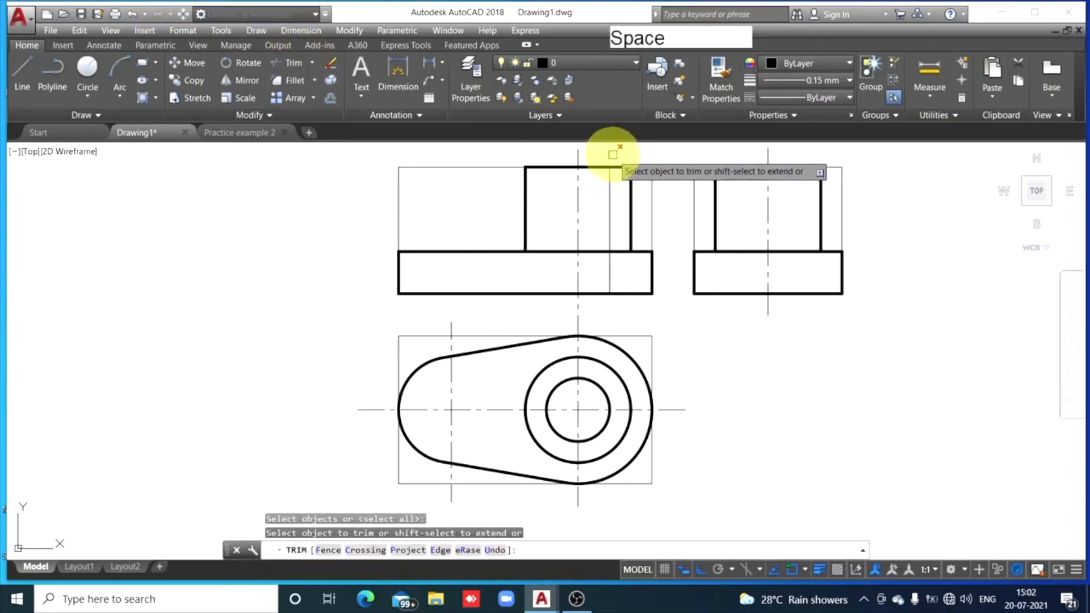
click(609, 149)
key(Escape)
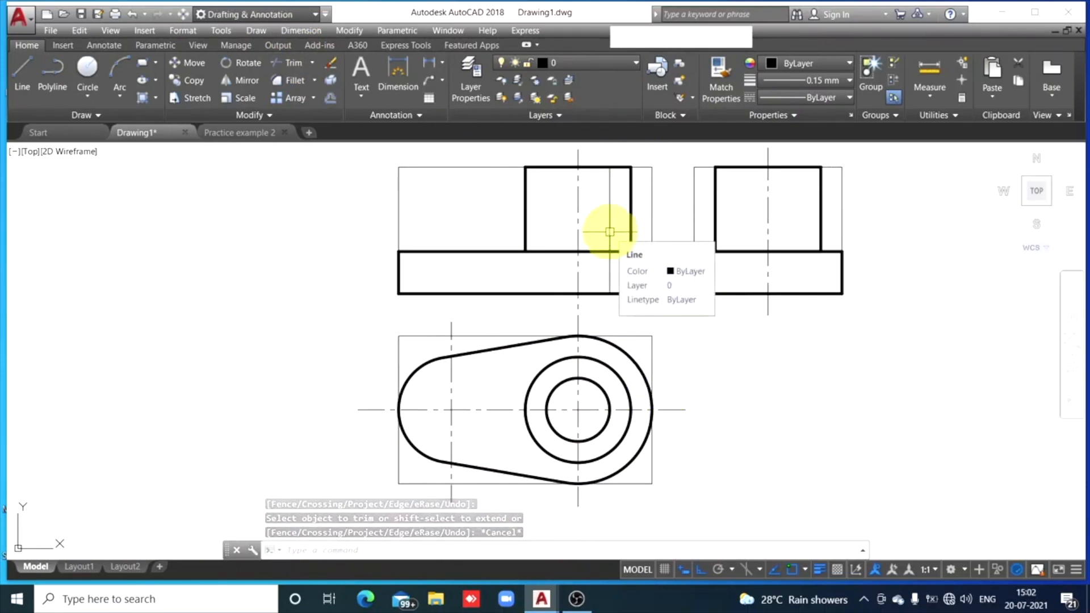
Copy the hole's vertical line in the front view 30 units to the left, from its lower endpoint along the base's bottom edge.
click(609, 232)
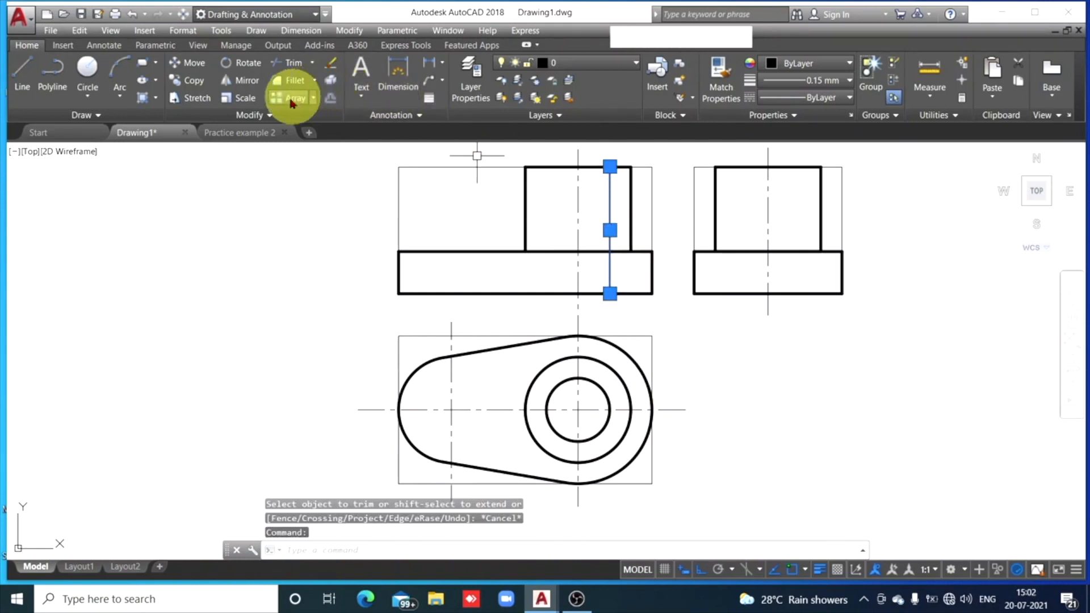
click(190, 80)
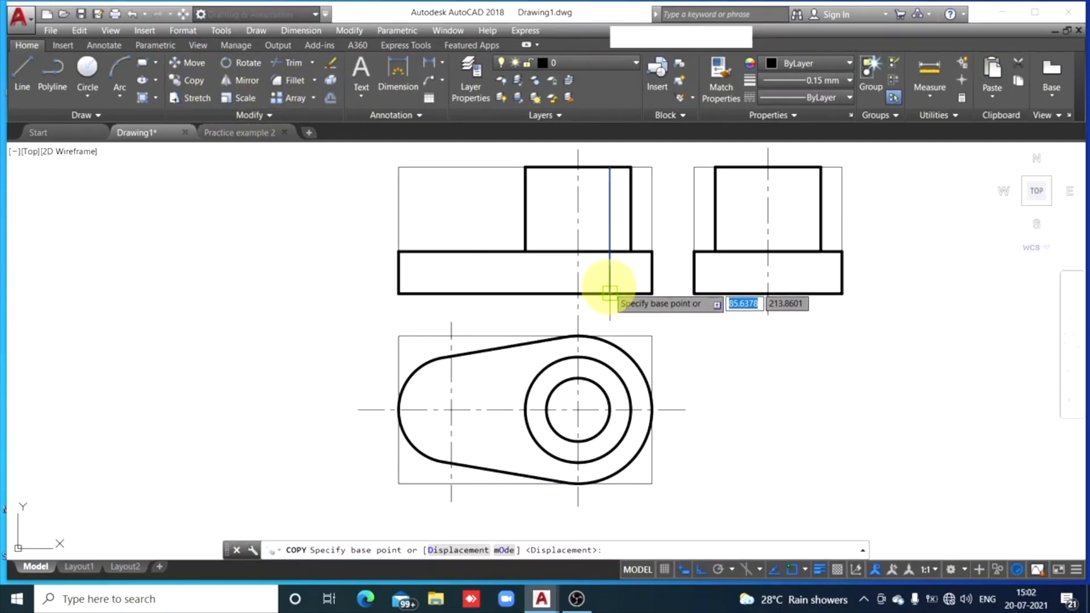
click(609, 293)
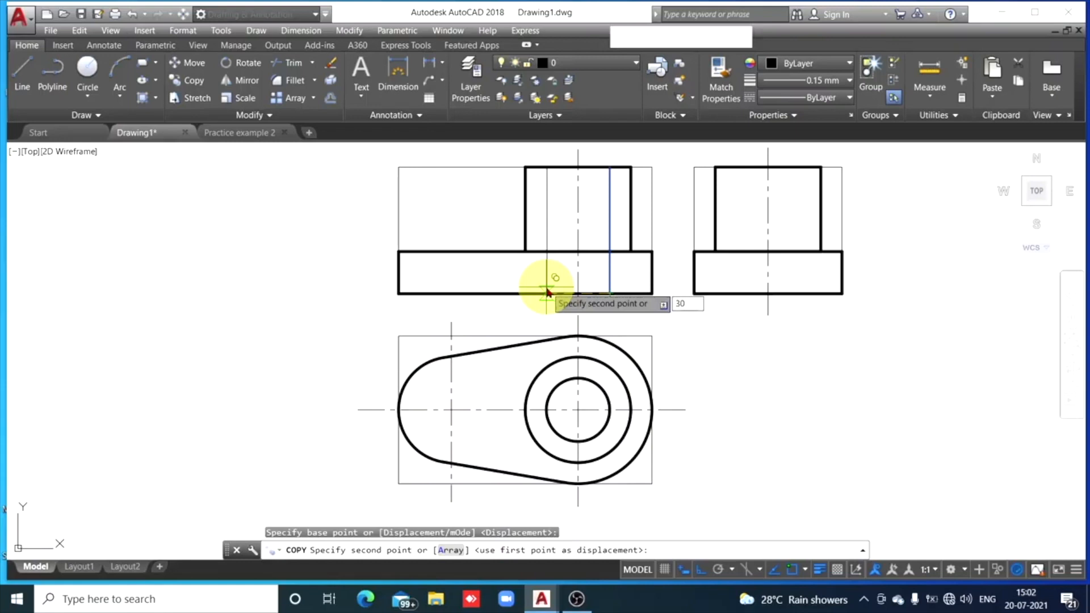
key(Return)
key(Escape)
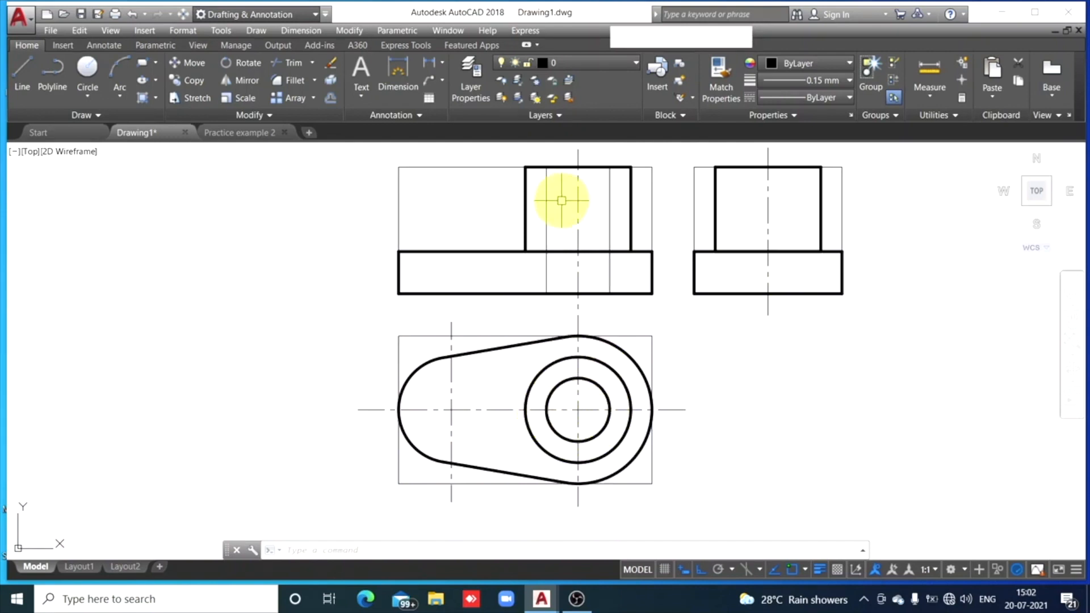
click(21, 90)
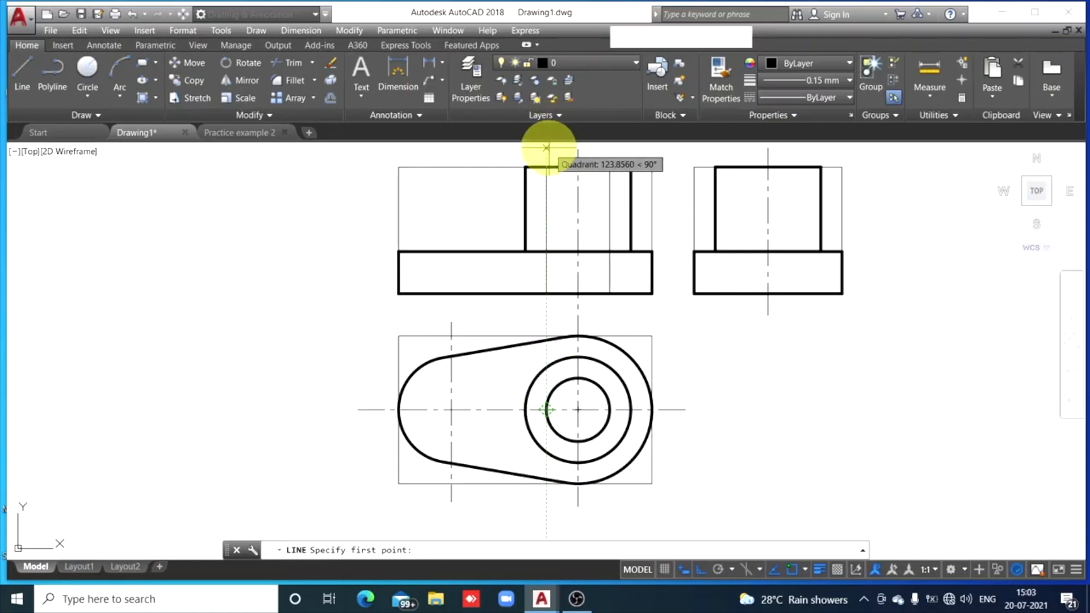
key(Escape)
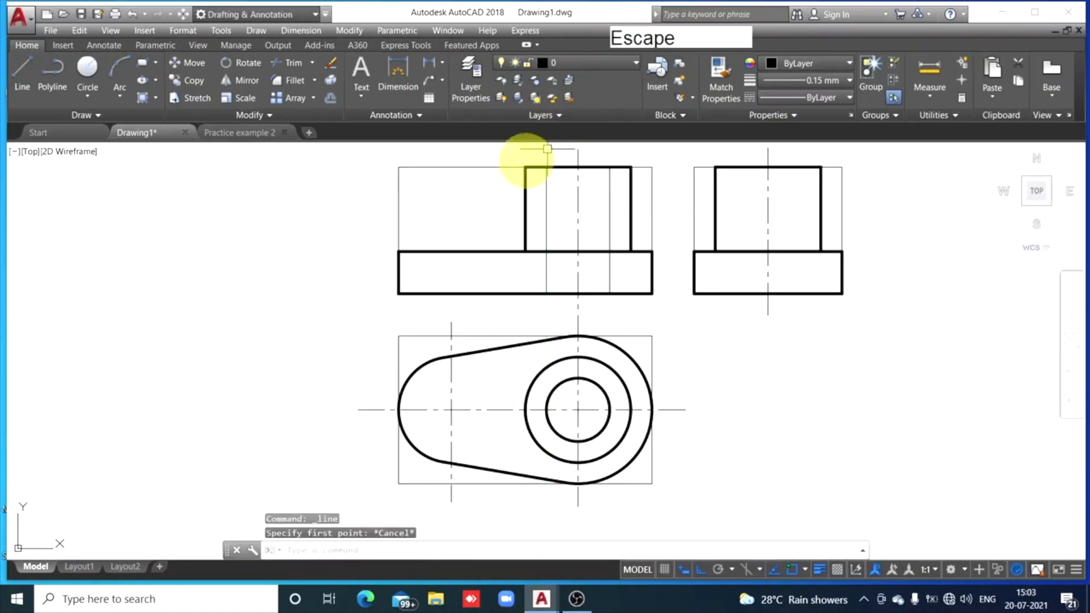
Change the linetype of the hole's left line in the front view to HIDDEN.
click(546, 227)
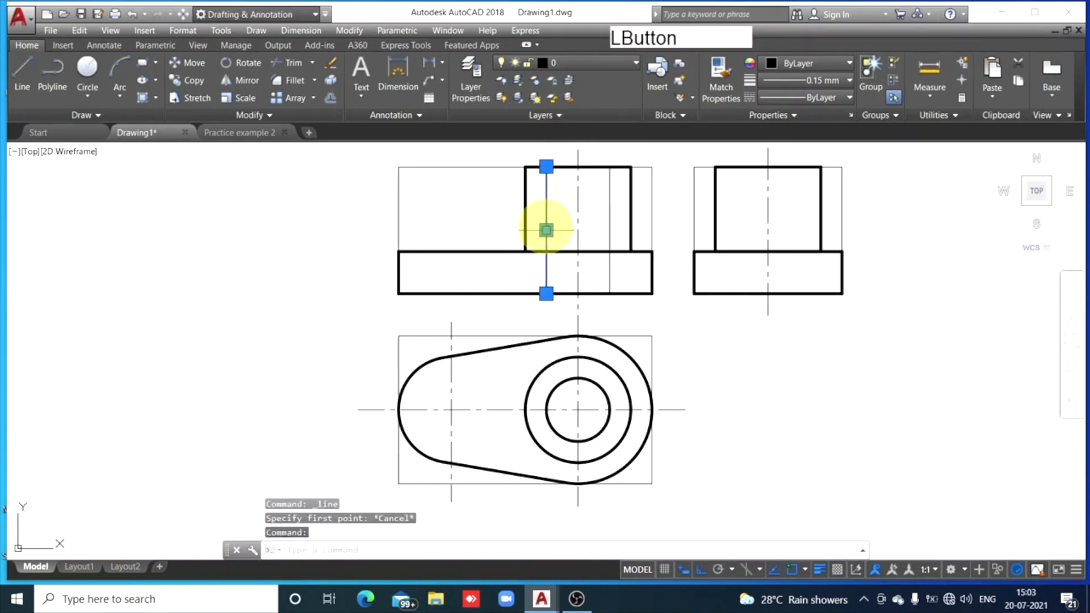
click(849, 97)
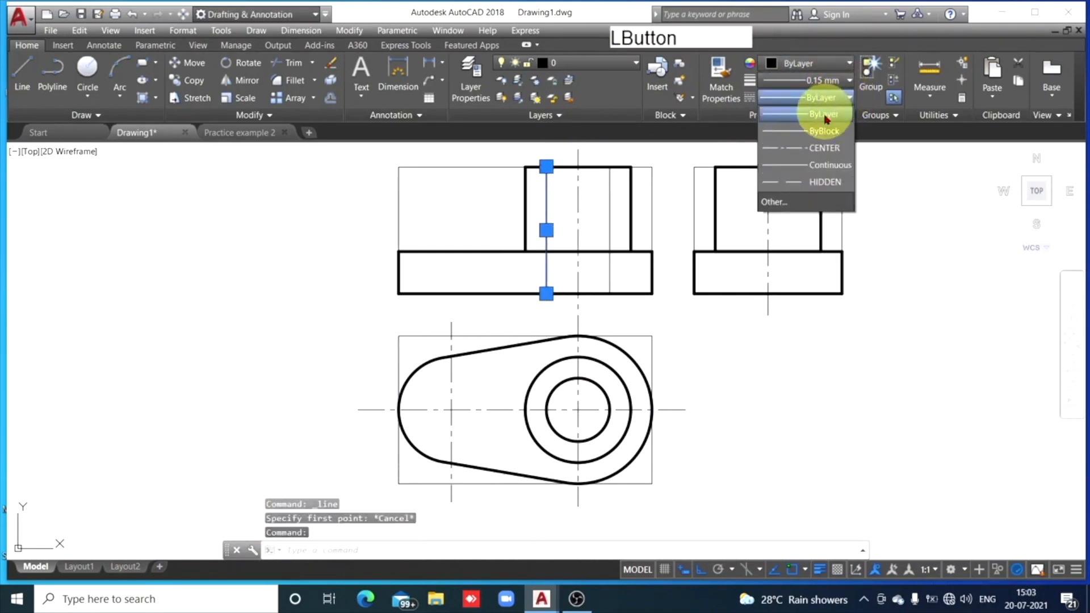
click(816, 181)
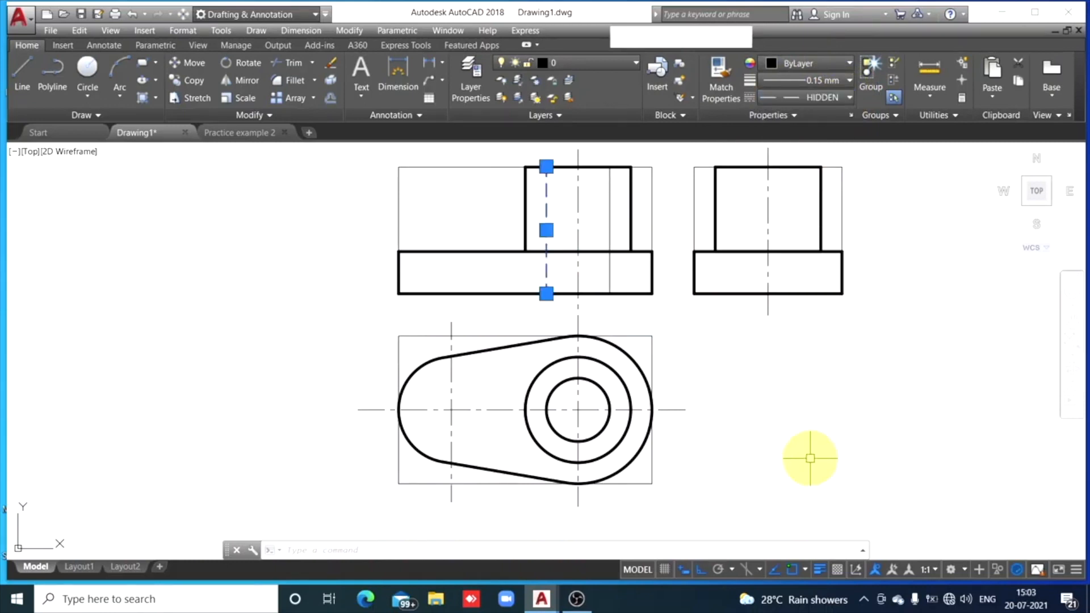
key(Escape)
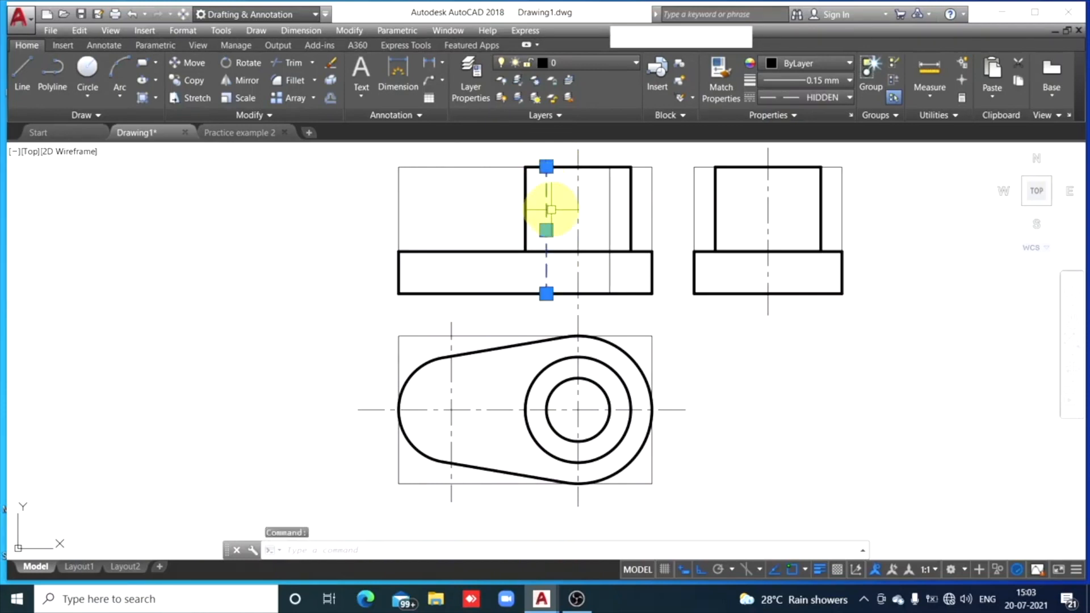
Set the linetype scale of the hole's left hidden line in the front view to 0.8.
right_click(551, 211)
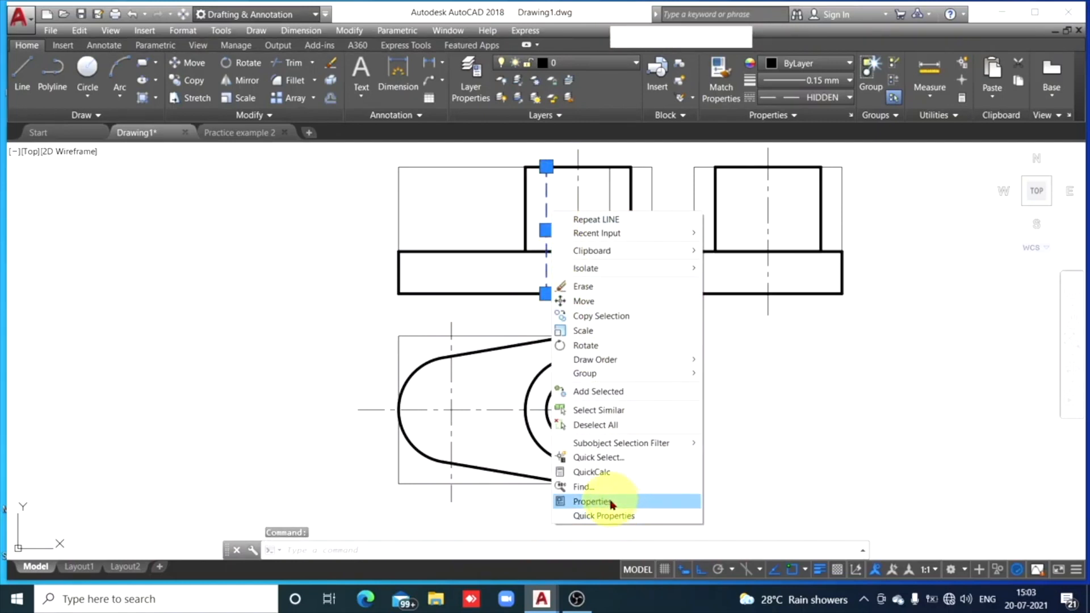
click(612, 504)
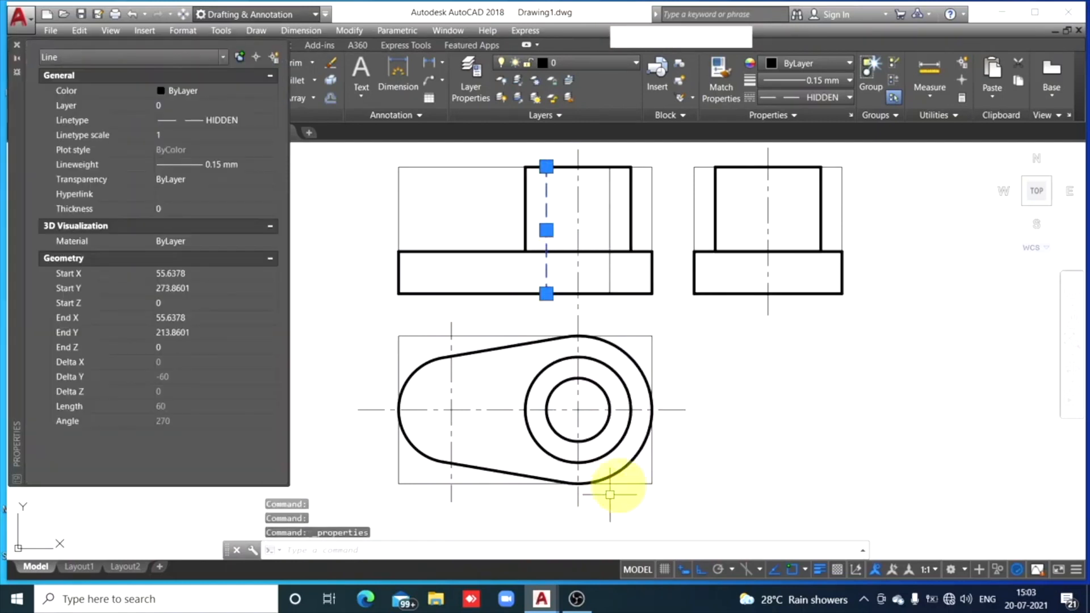
click(164, 135)
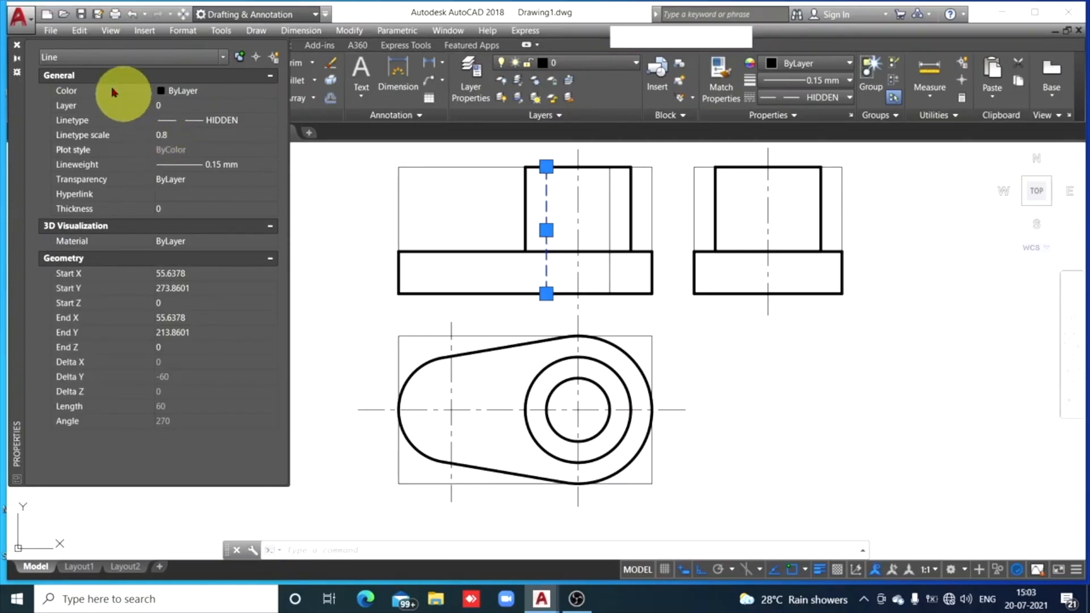
click(17, 46)
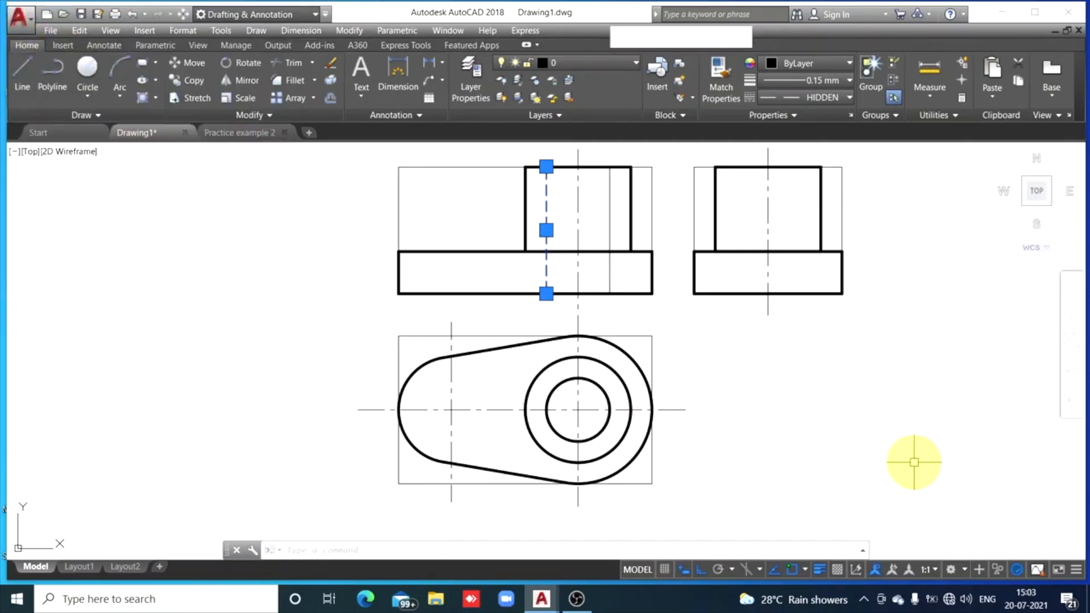
Undo the last property change and set the lineweight of the hole's left hidden line to 0.35 mm.
key(ctrl+z)
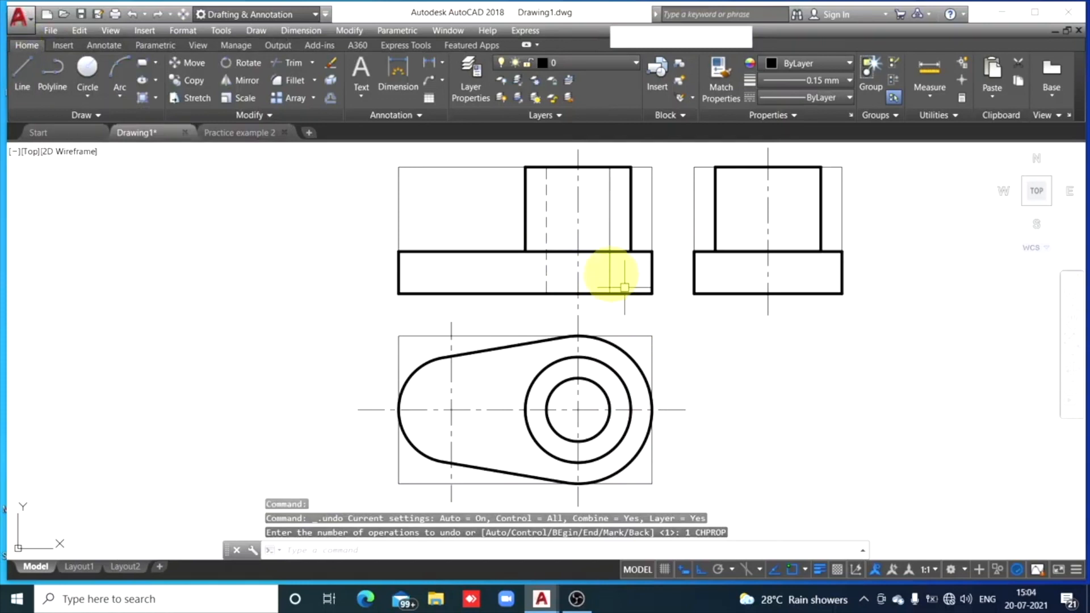
click(545, 208)
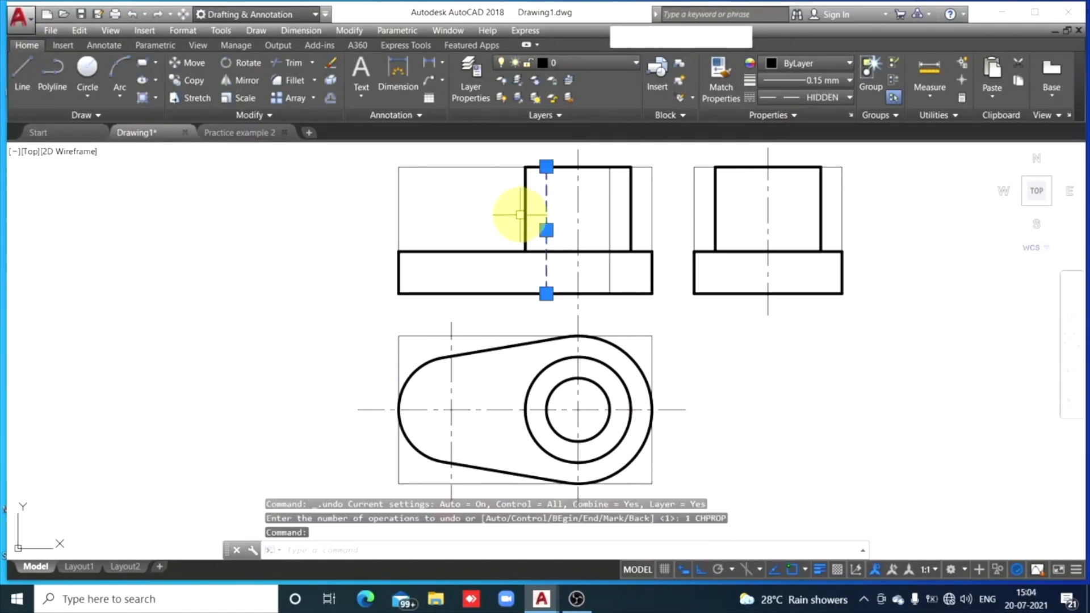
click(850, 82)
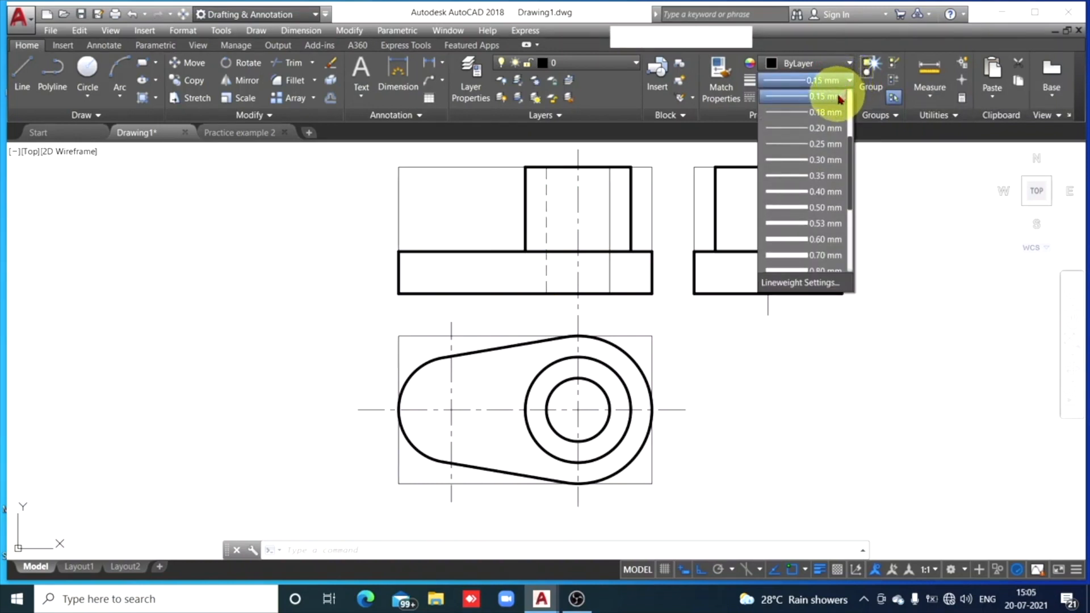
click(821, 178)
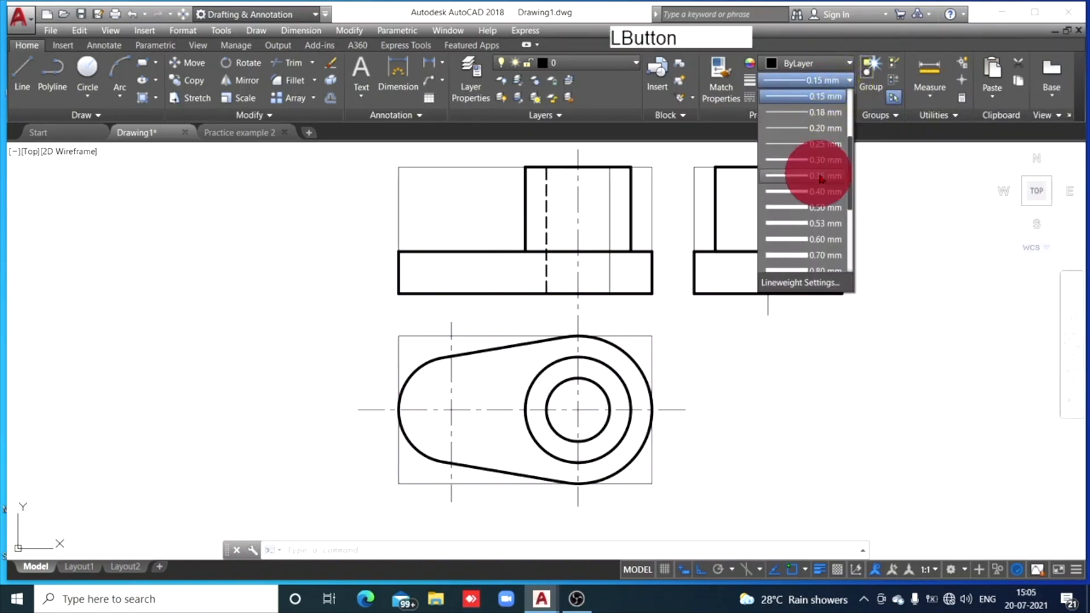
key(Escape)
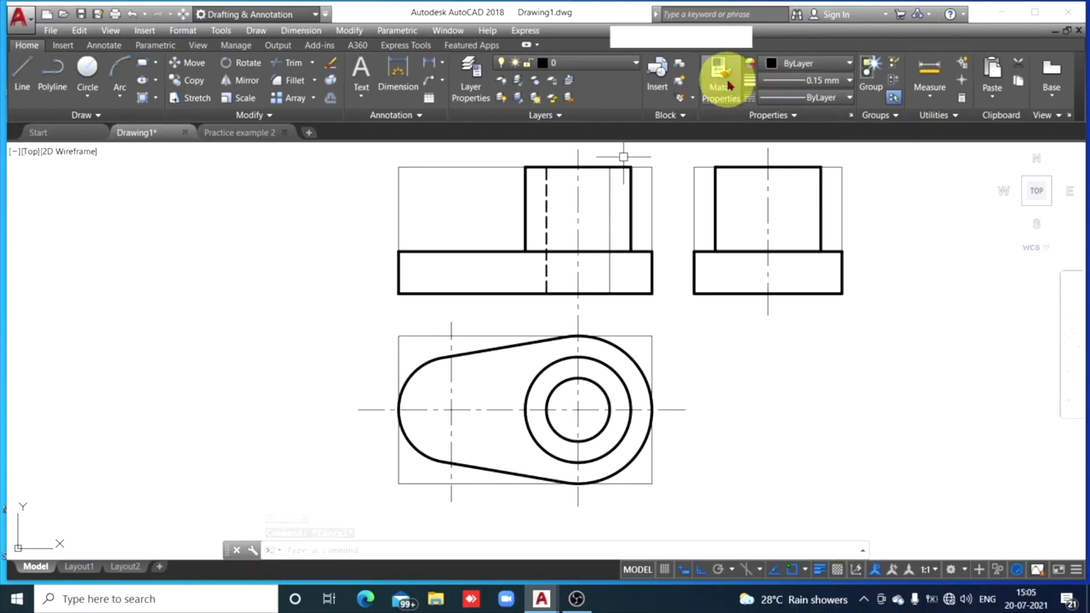
Match the properties of the hole's left hidden line onto its right line in the front view.
click(545, 193)
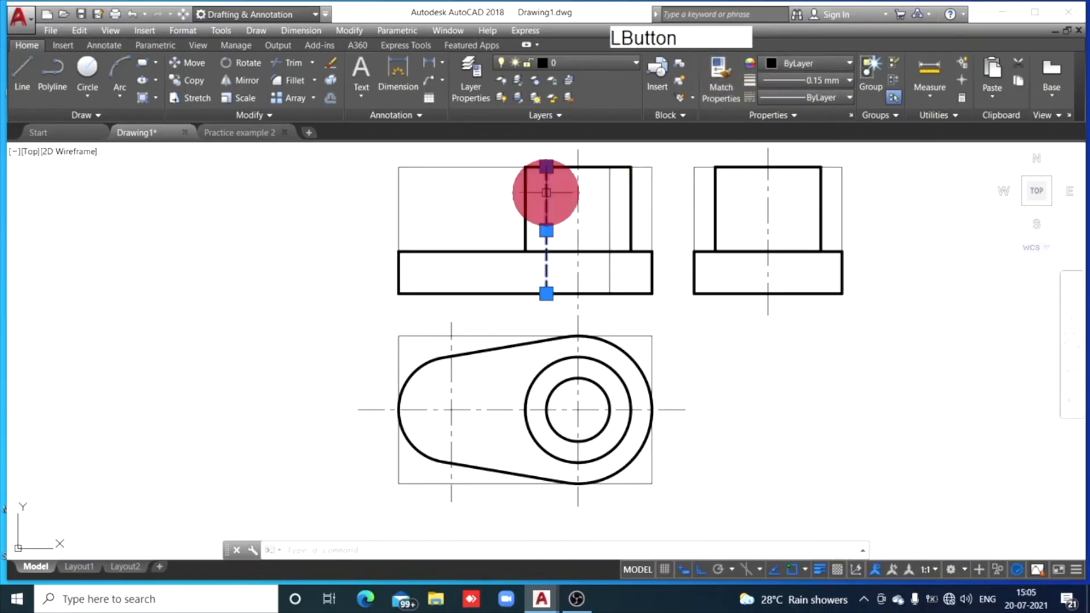
click(721, 91)
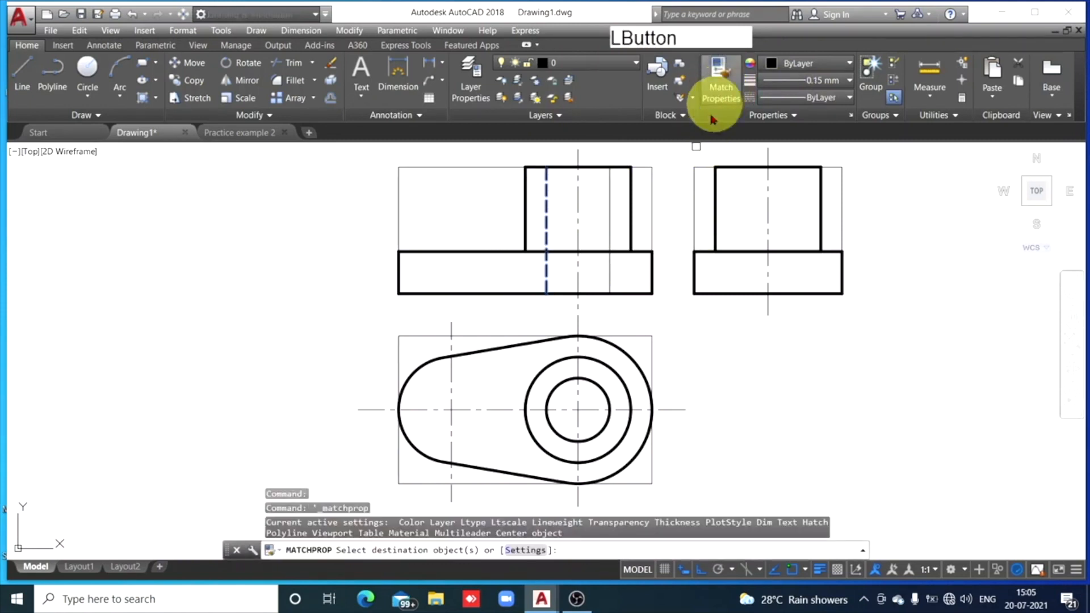
click(607, 219)
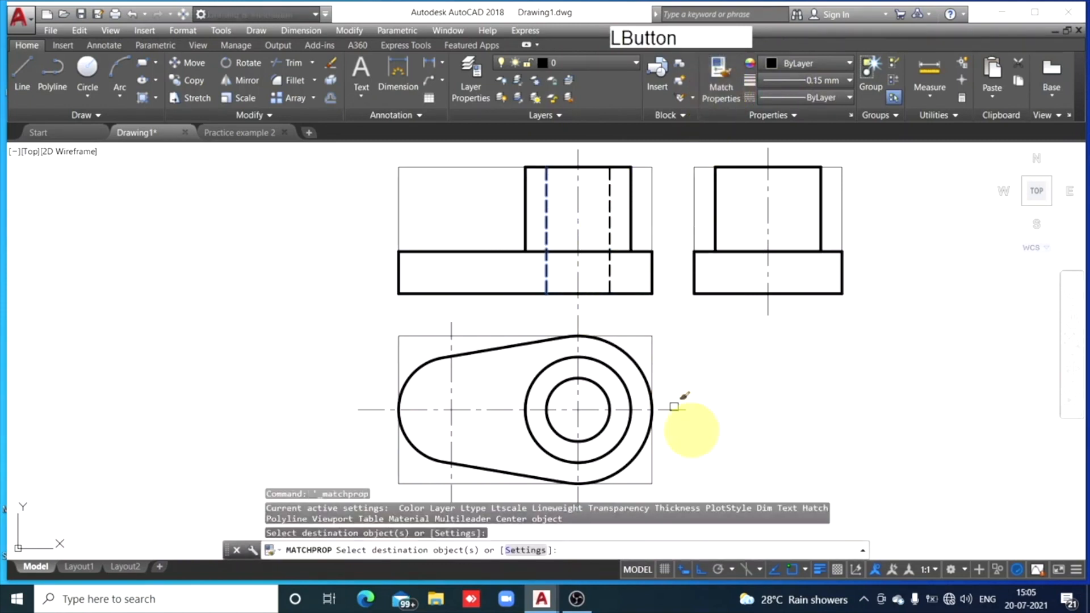
key(Escape)
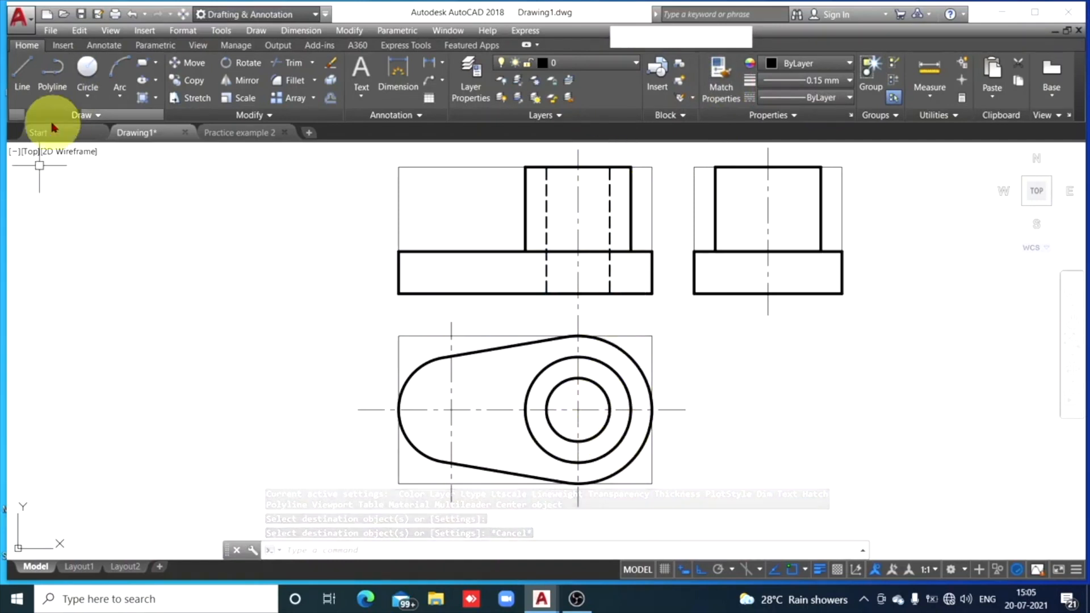
Draw a vertical line in the side view, 15 units right of the centre line, from the boss's top edge to the base's bottom edge.
click(21, 86)
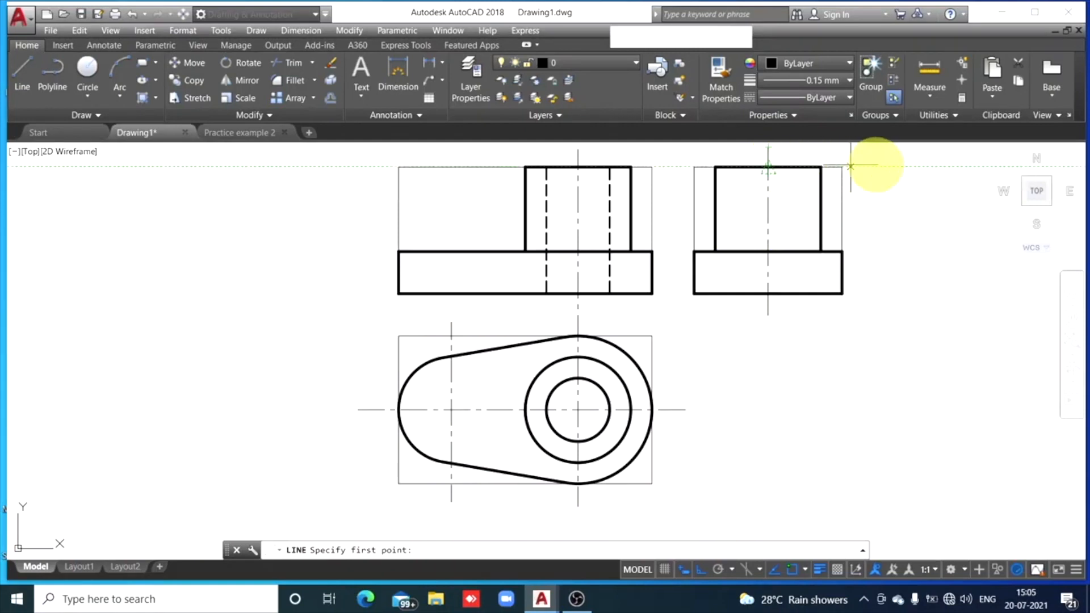
text(15)
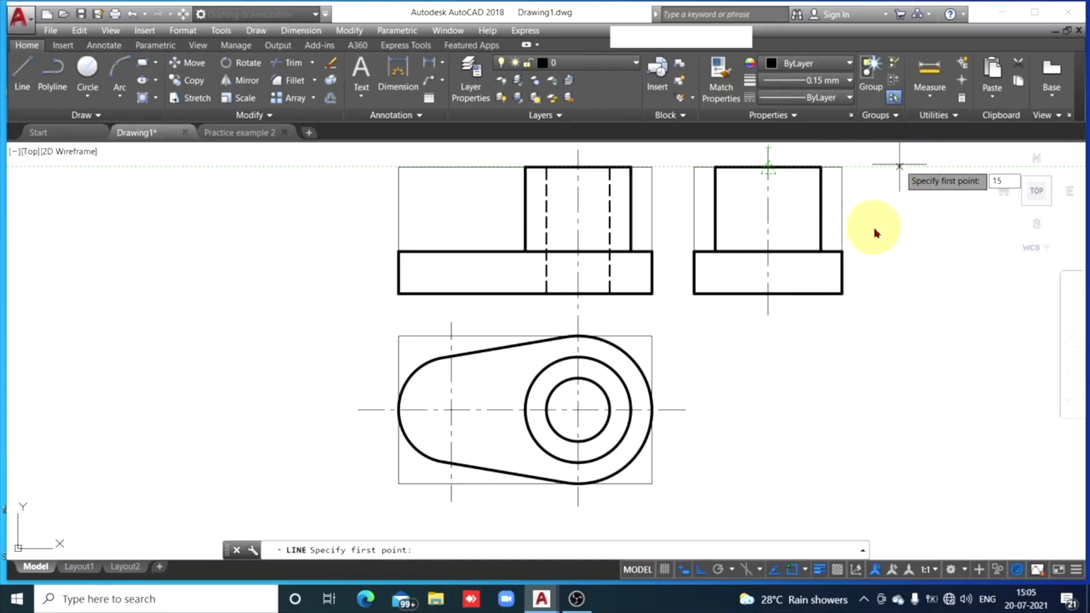
key(space)
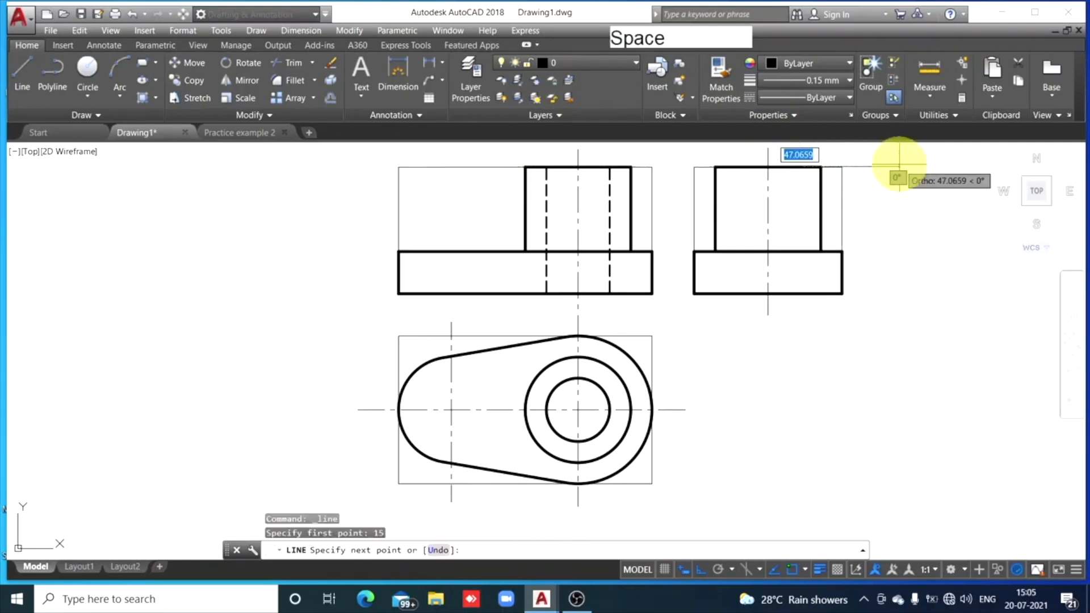
click(798, 295)
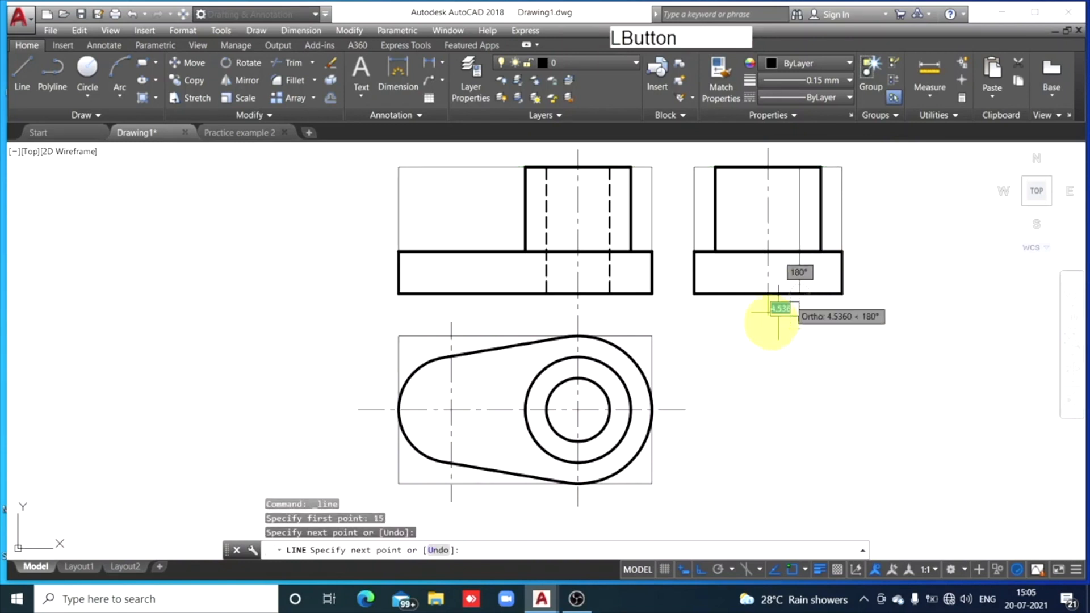
key(Escape)
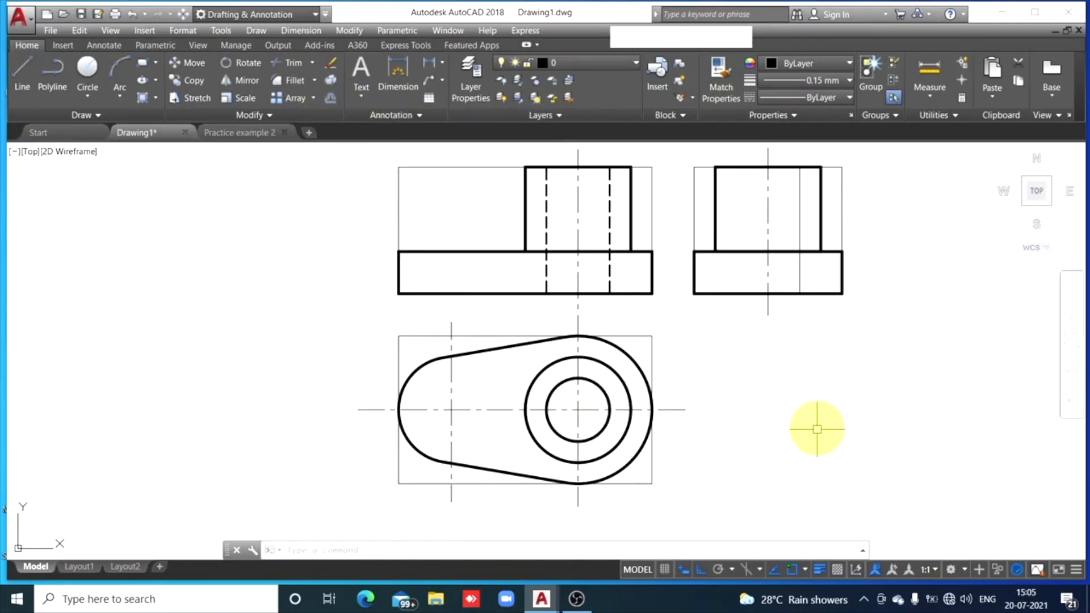
Copy the side view's hole line 30 units to the left, from its lower endpoint along the base's bottom edge.
click(799, 194)
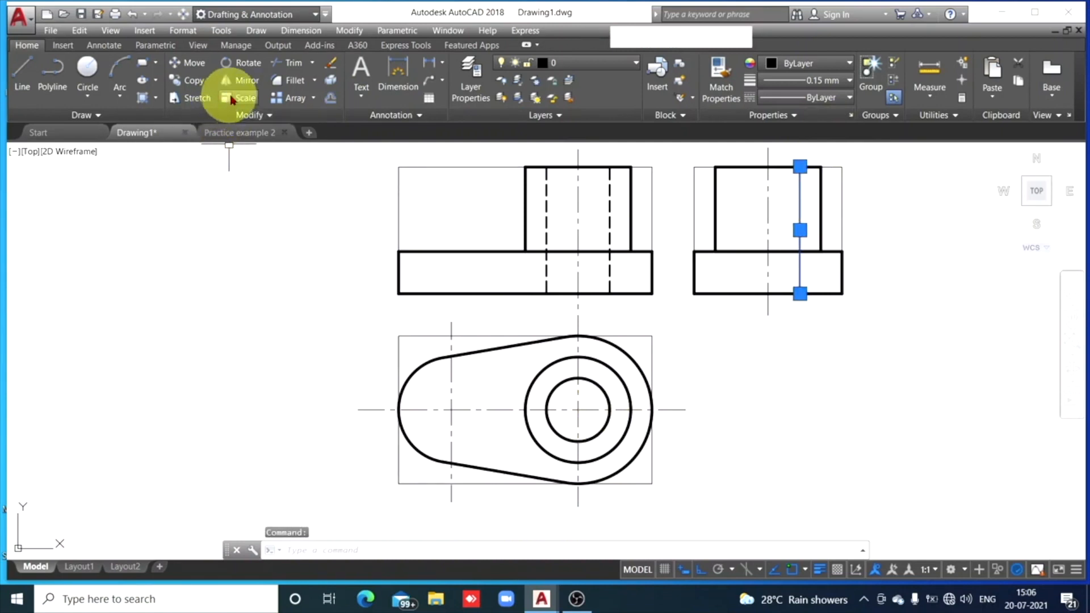
click(195, 81)
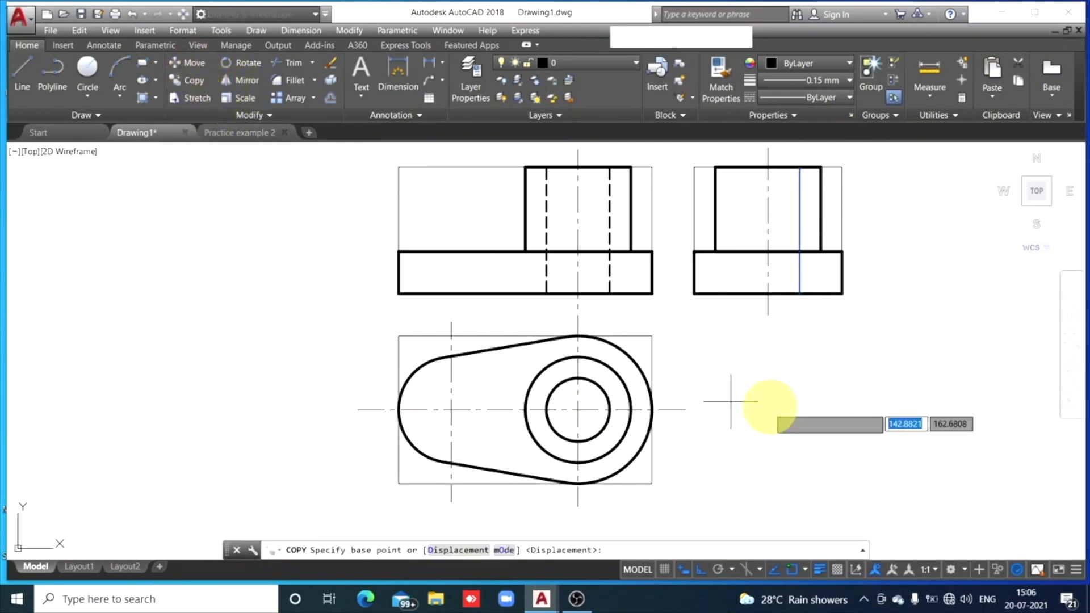
click(799, 293)
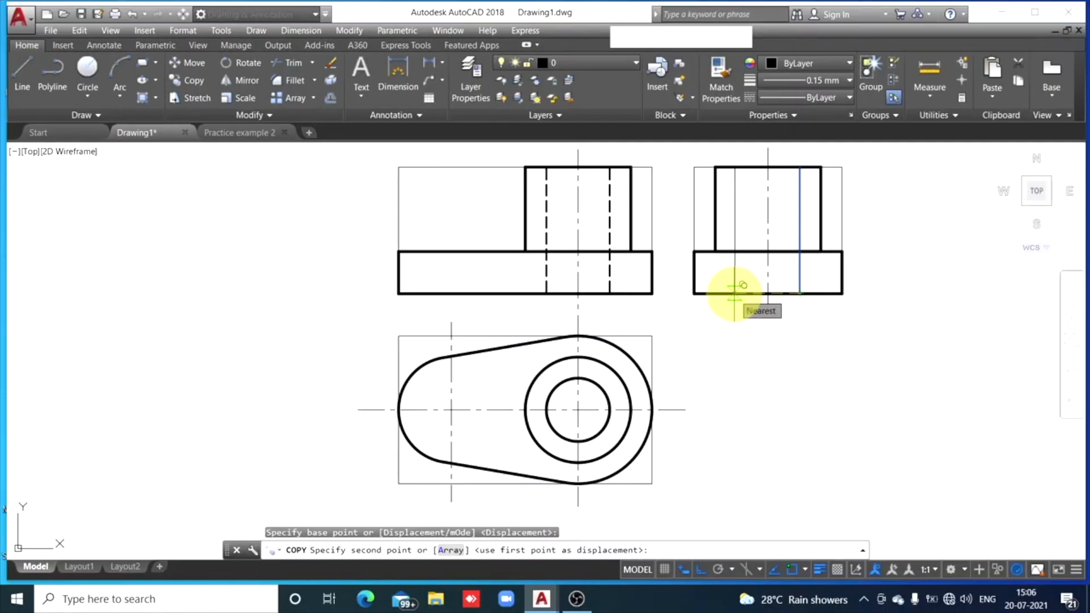
text(30)
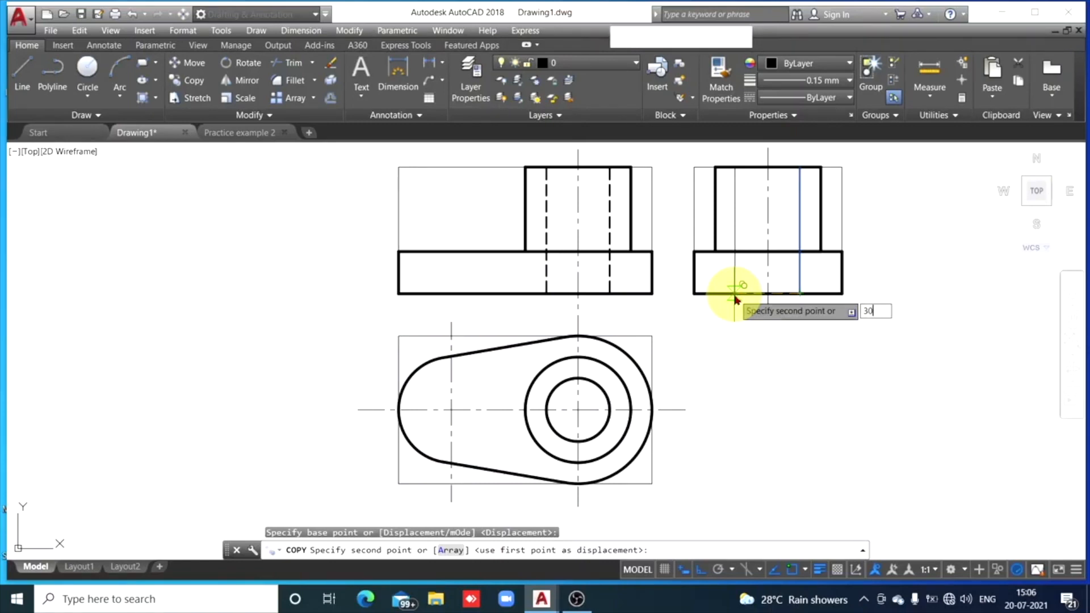
key(space)
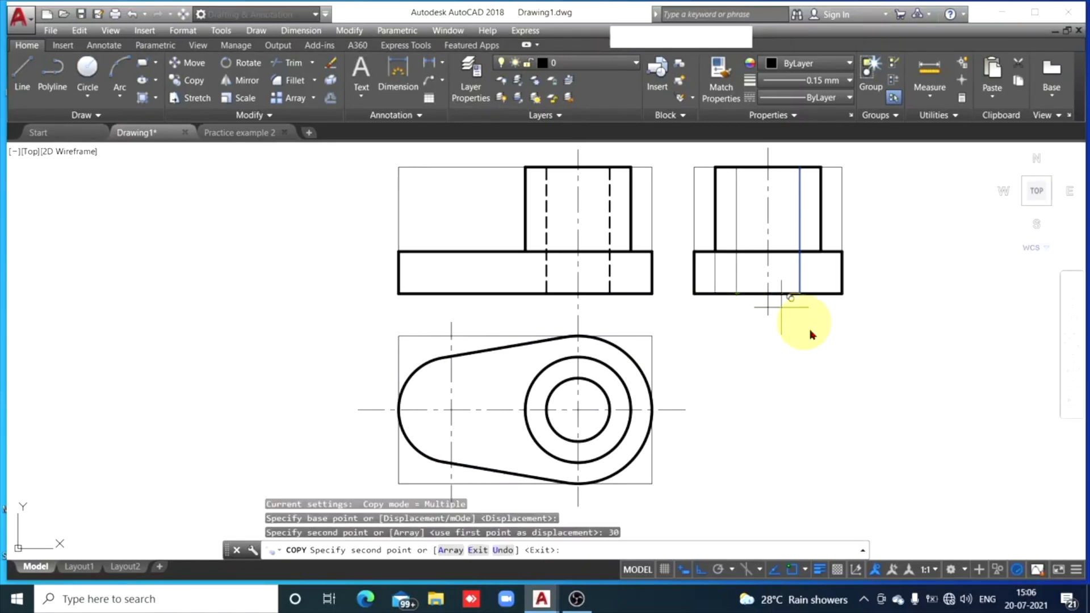
key(Escape)
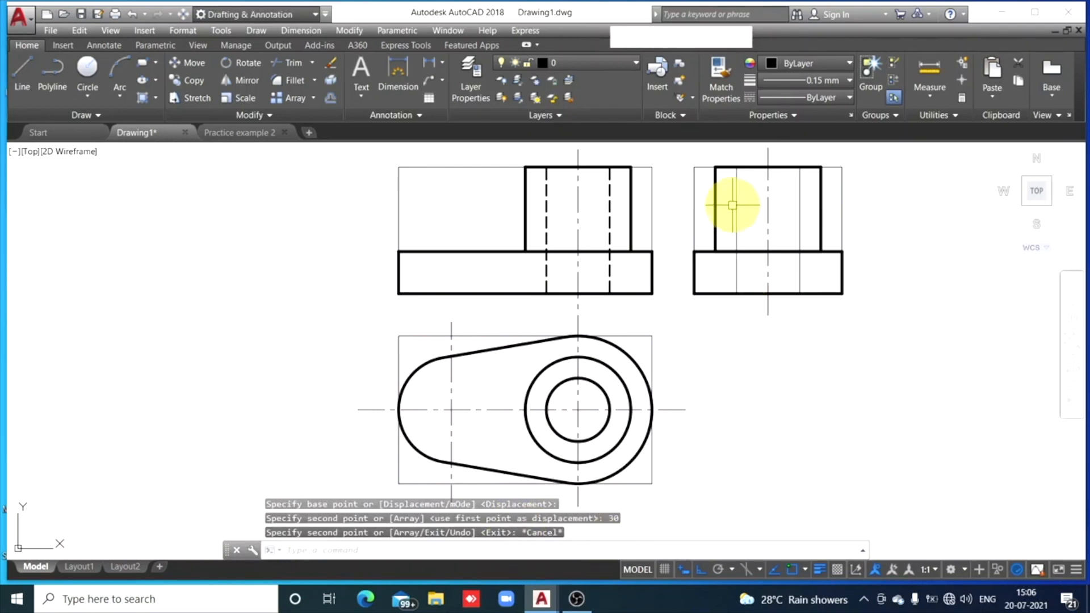
Match the properties of the front view's right hidden hole line onto both hole lines in the side view.
click(612, 200)
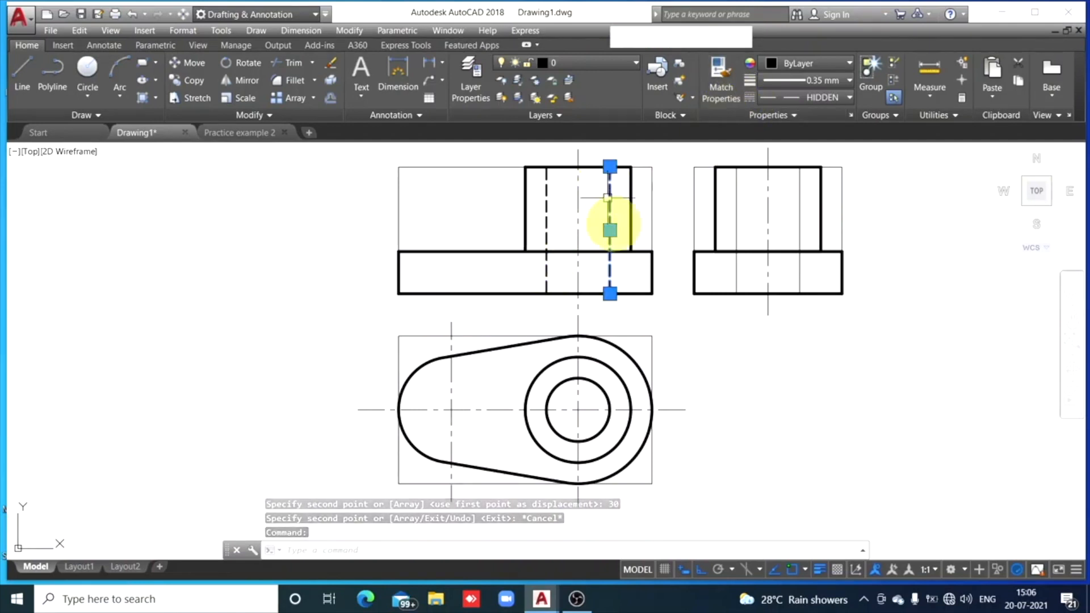
click(722, 79)
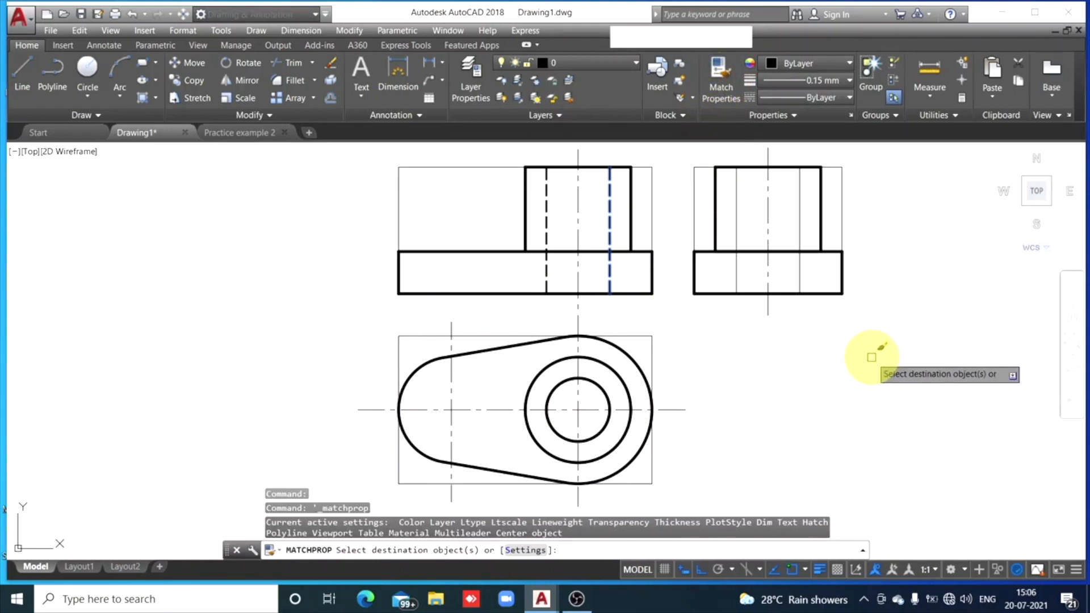
click(737, 202)
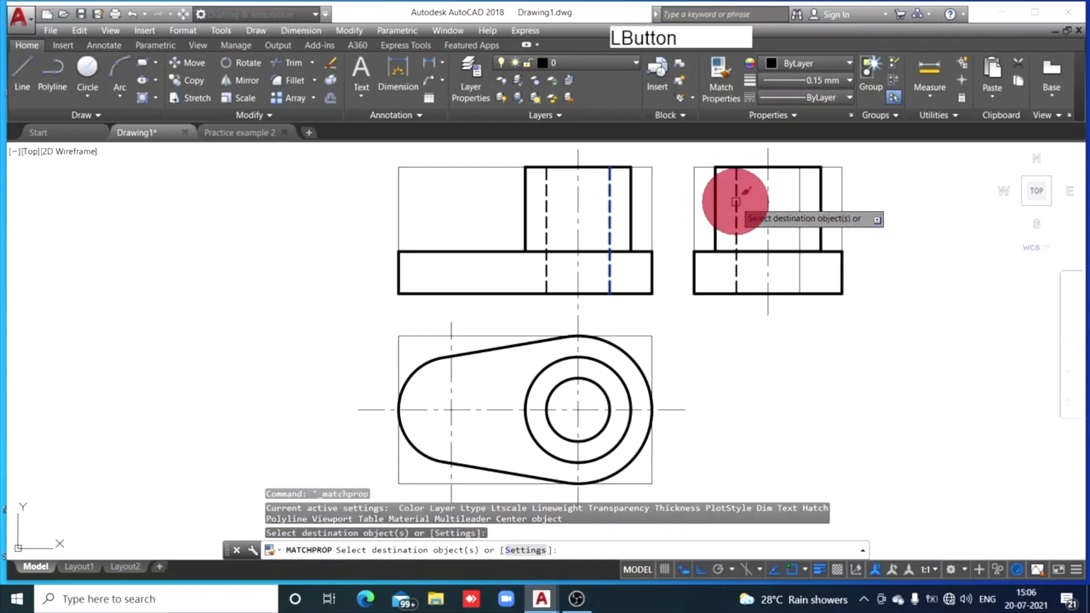
click(799, 206)
click(800, 206)
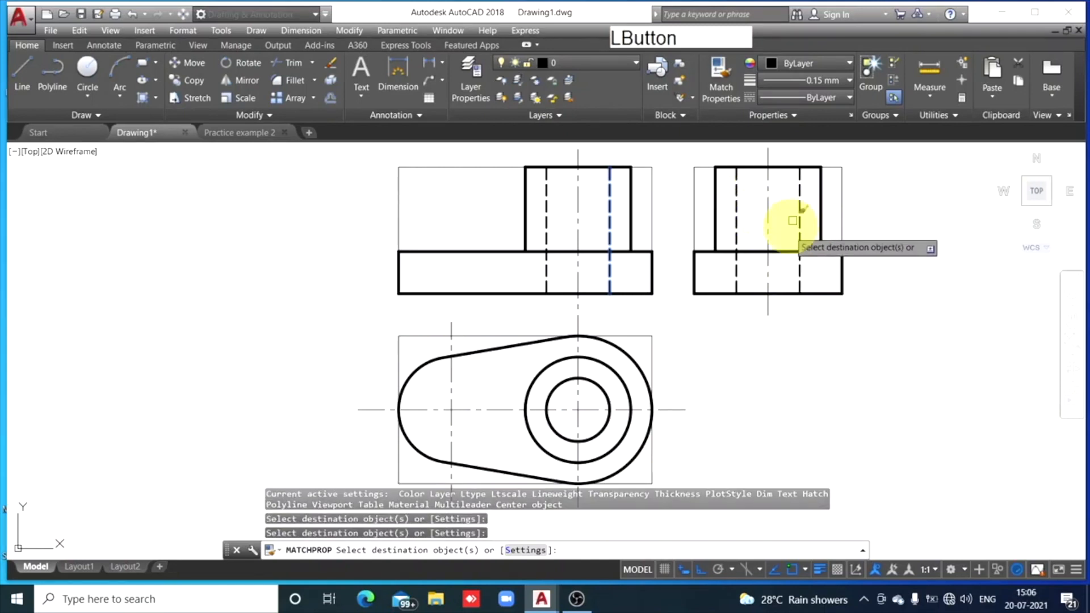
key(Escape)
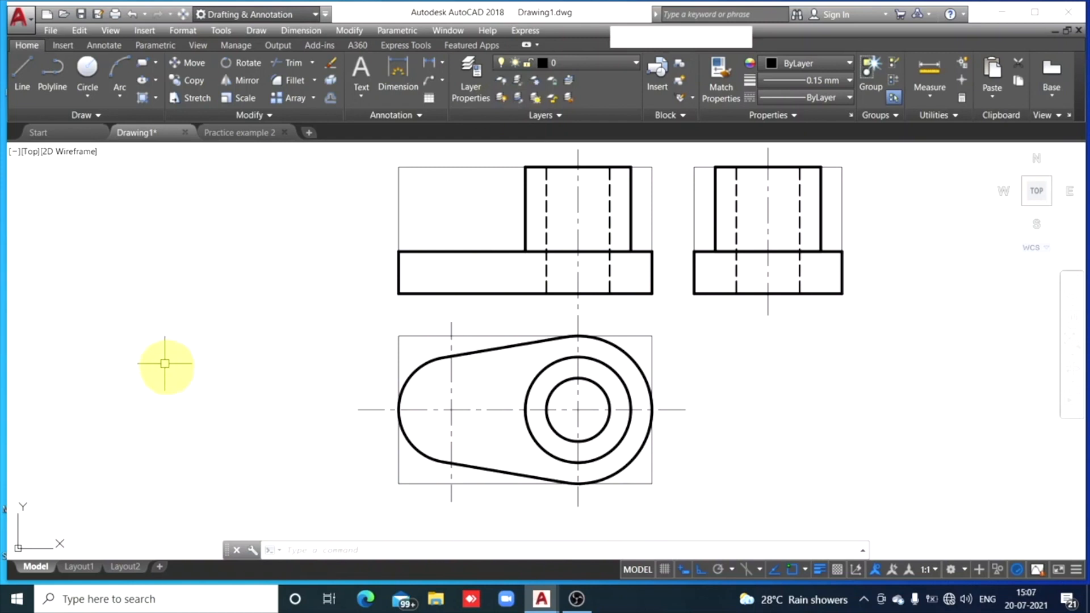
Examine the isometric reference in the Practice example 2 drawing for the rib's position and shape, and return to Drawing1.
click(250, 132)
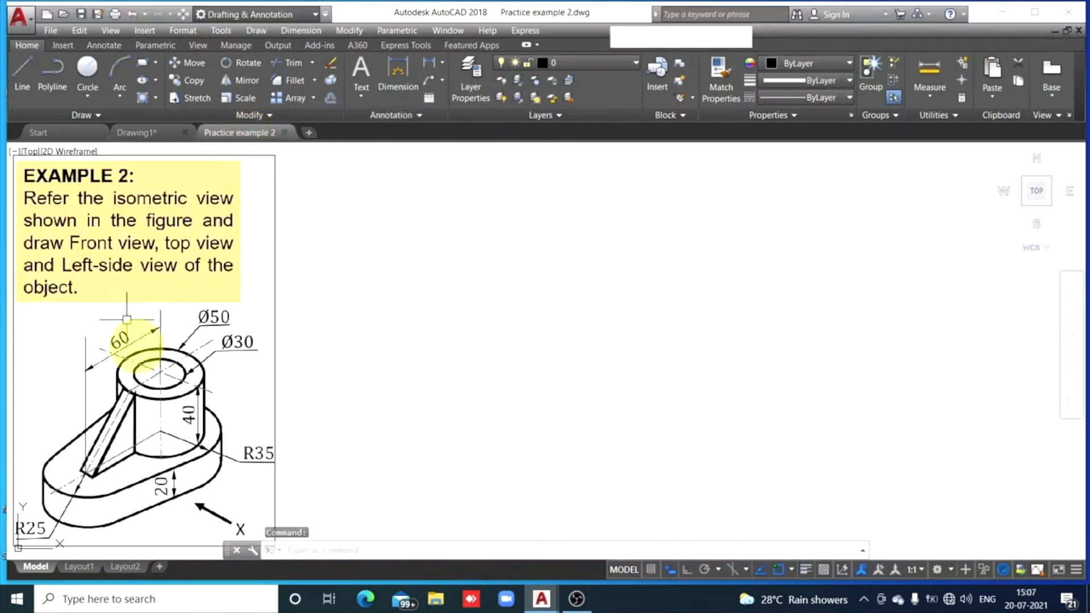
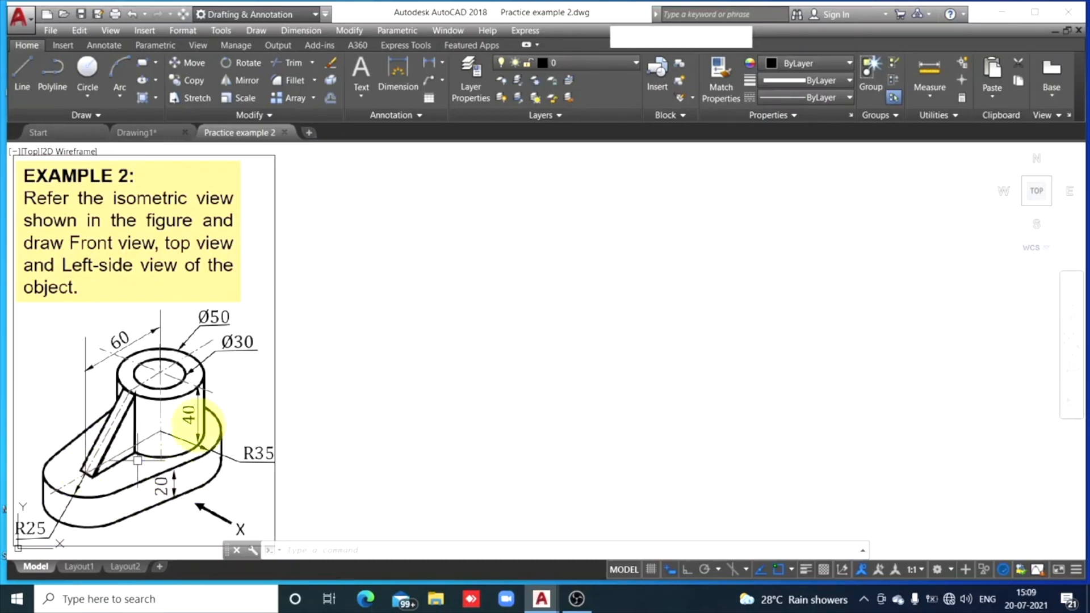
click(161, 131)
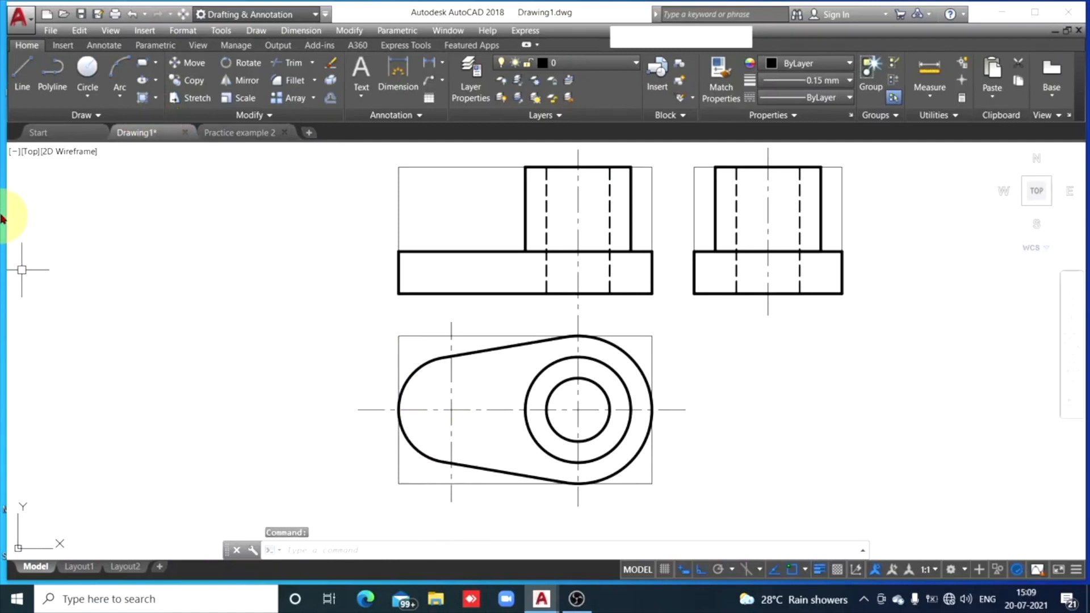
click(21, 80)
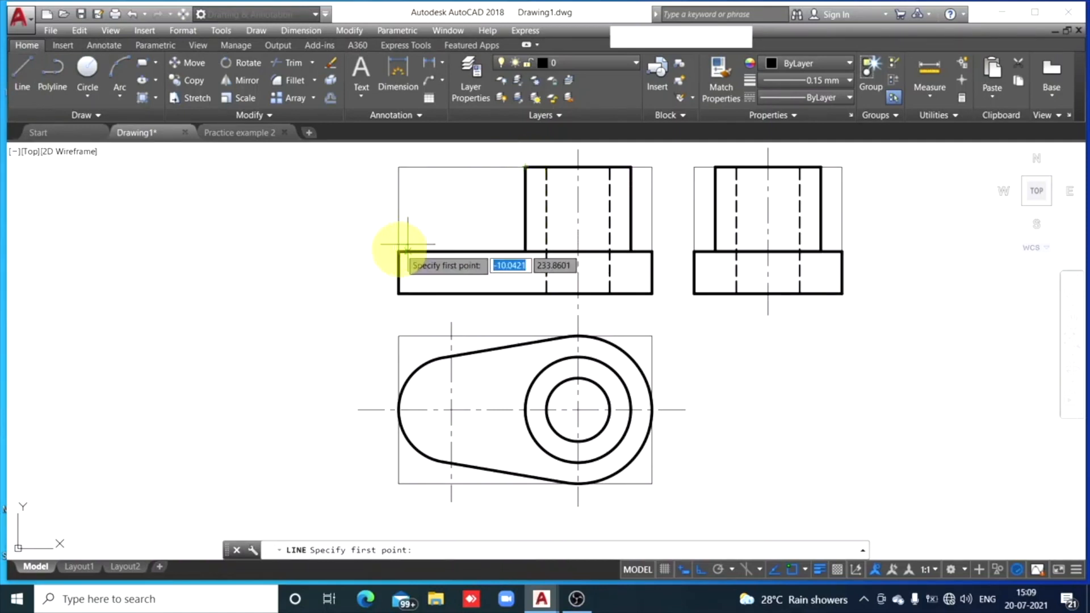
click(248, 134)
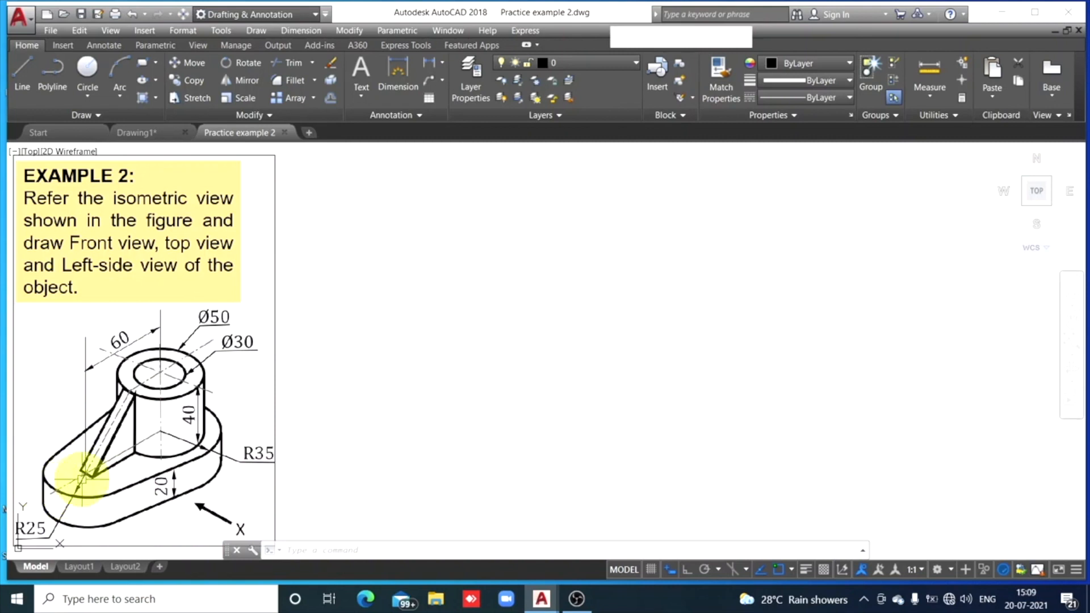
click(157, 134)
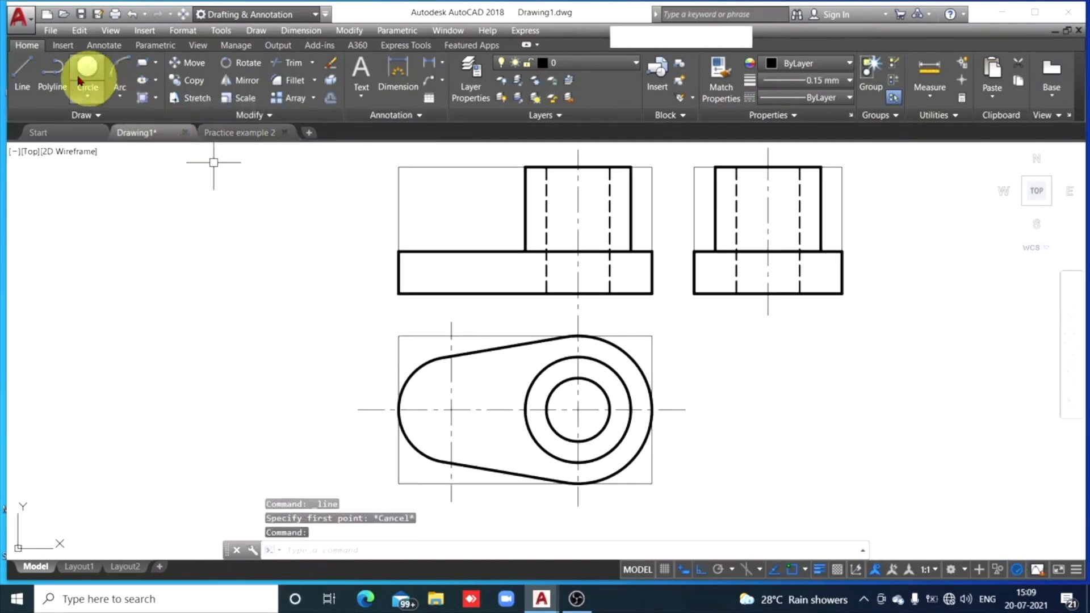
click(22, 72)
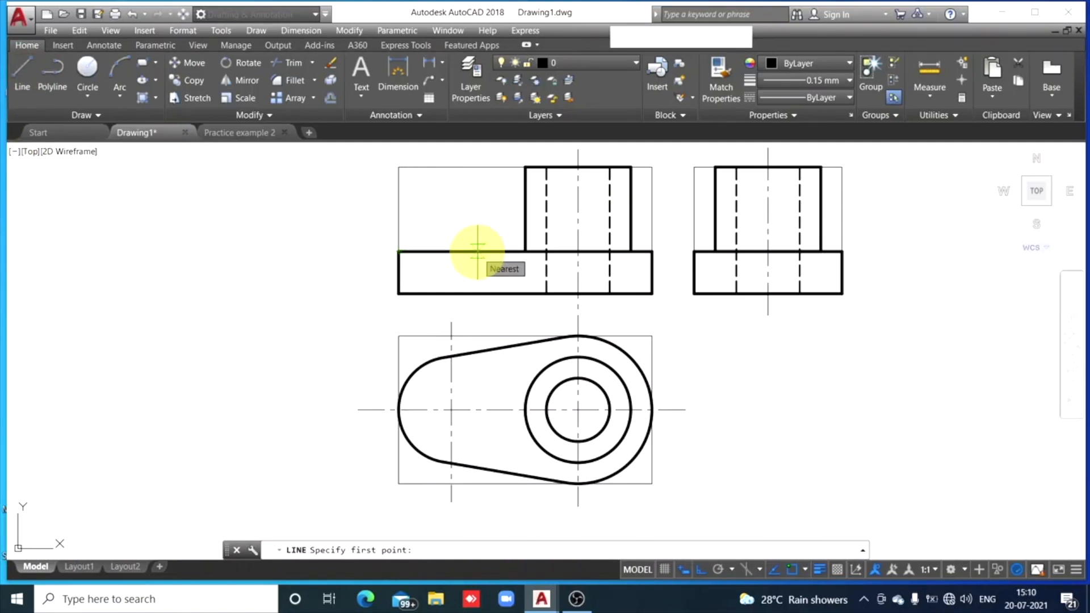
text(25)
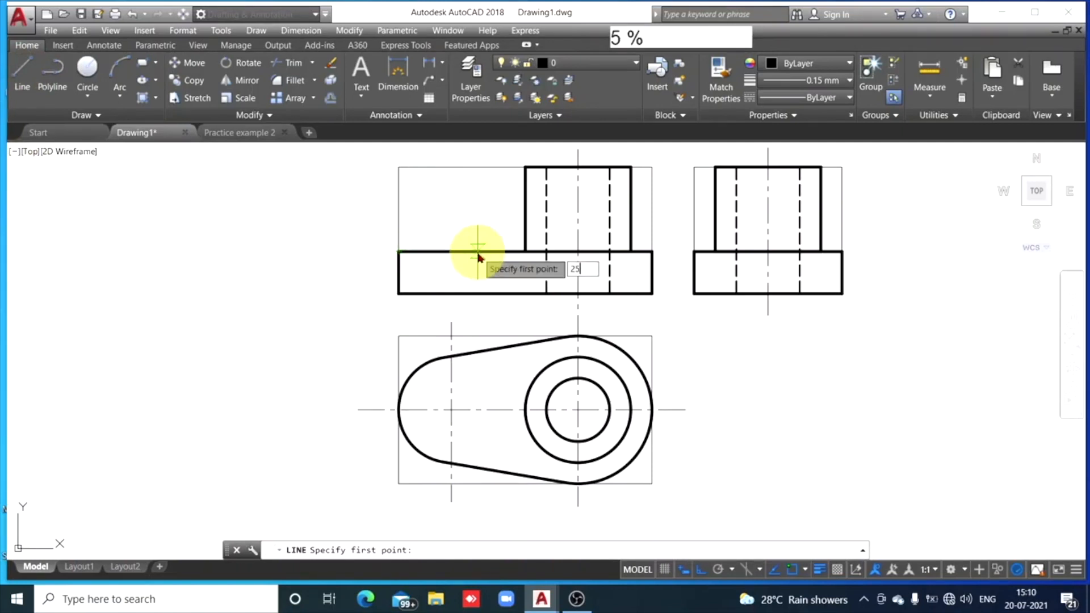
key(Return)
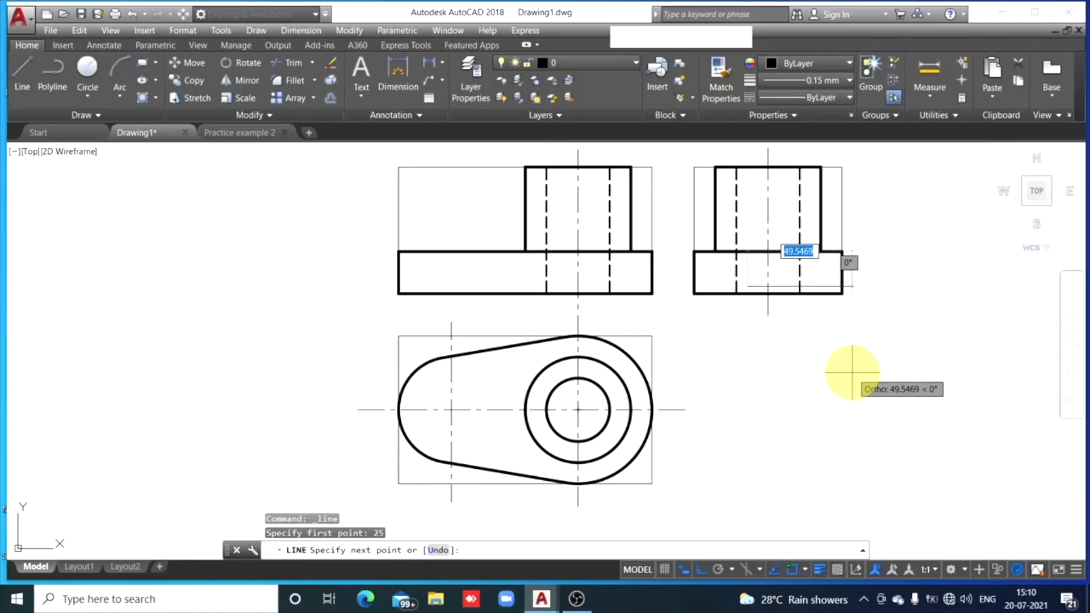
key(Escape)
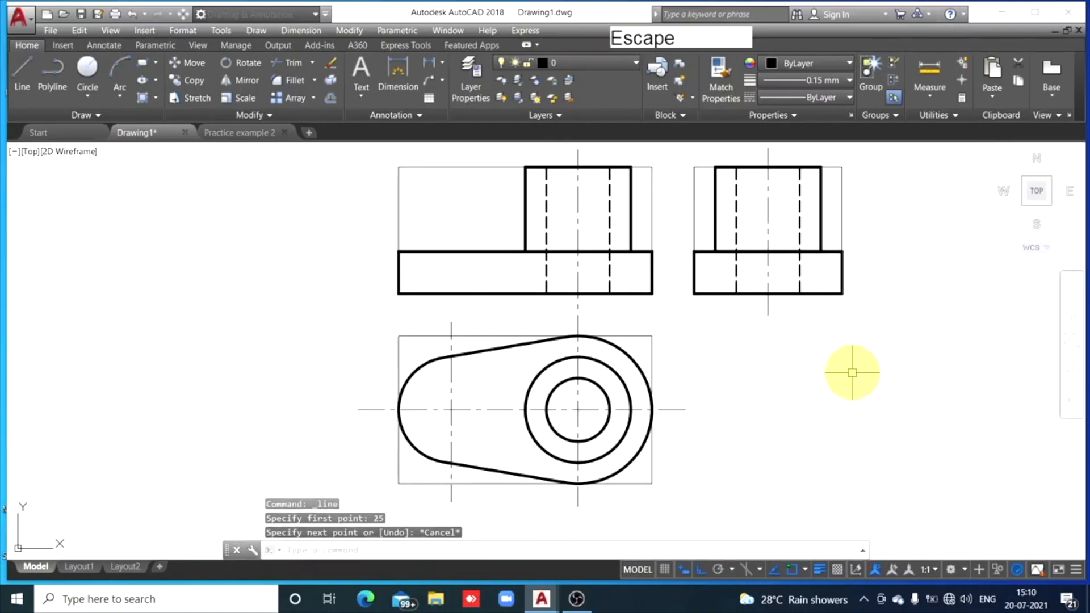
Draw the rib's sloping line in the front view, from 25 units along the base's top edge to the boss's upper left corner.
click(21, 91)
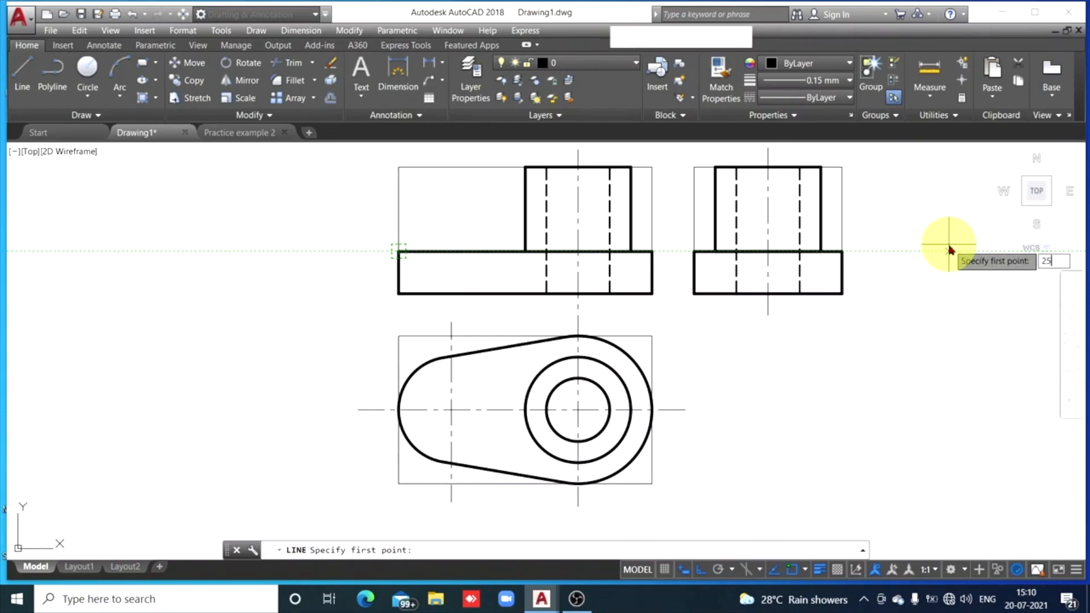
key(Return)
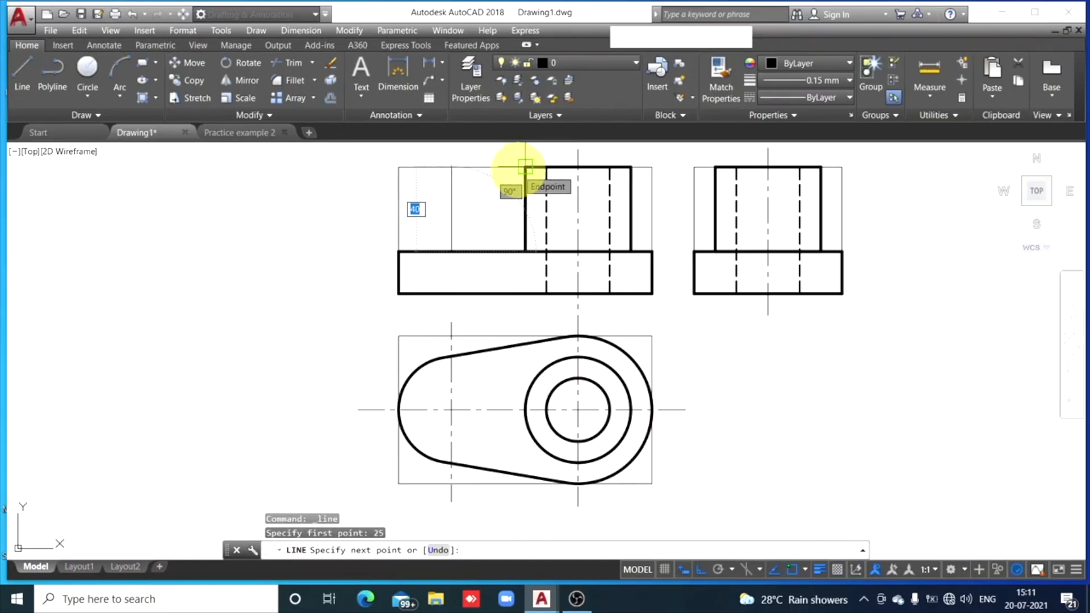
click(525, 167)
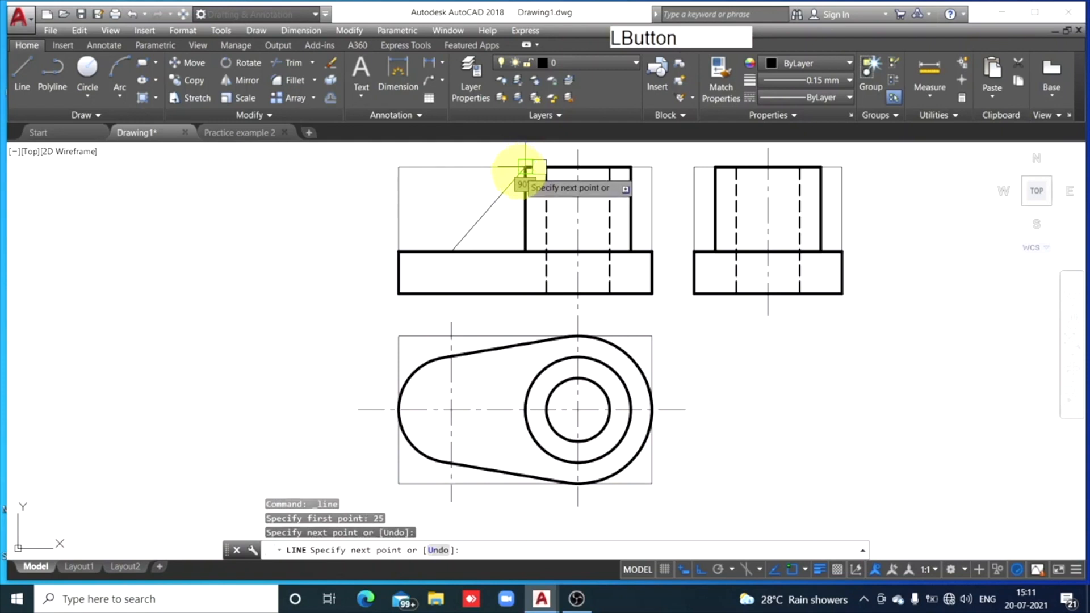
key(Escape)
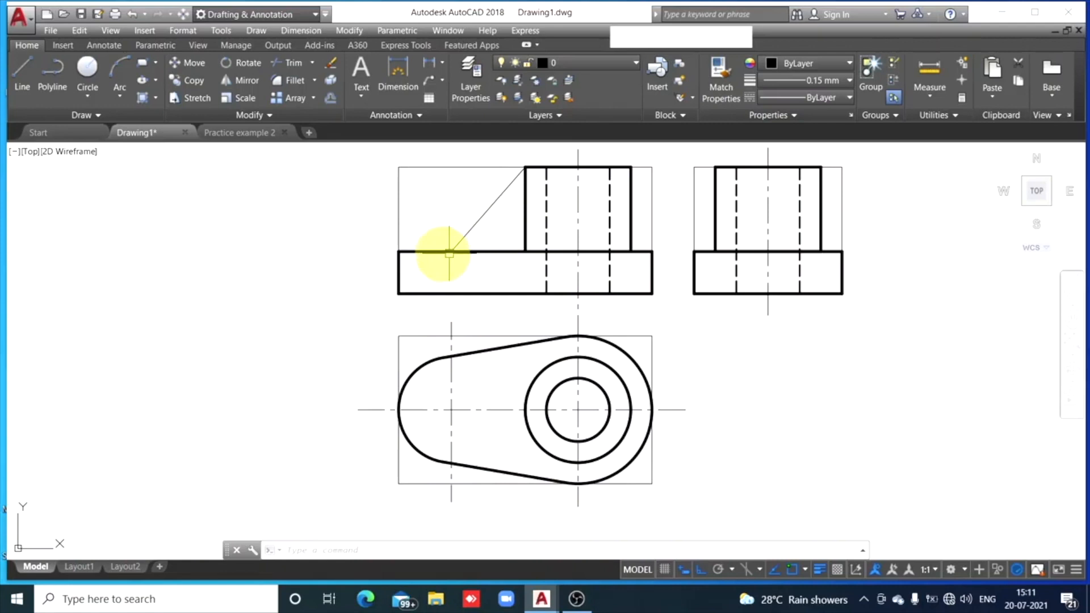
Match the properties of the base's thick top edge onto the rib's sloping line in the front view.
click(432, 250)
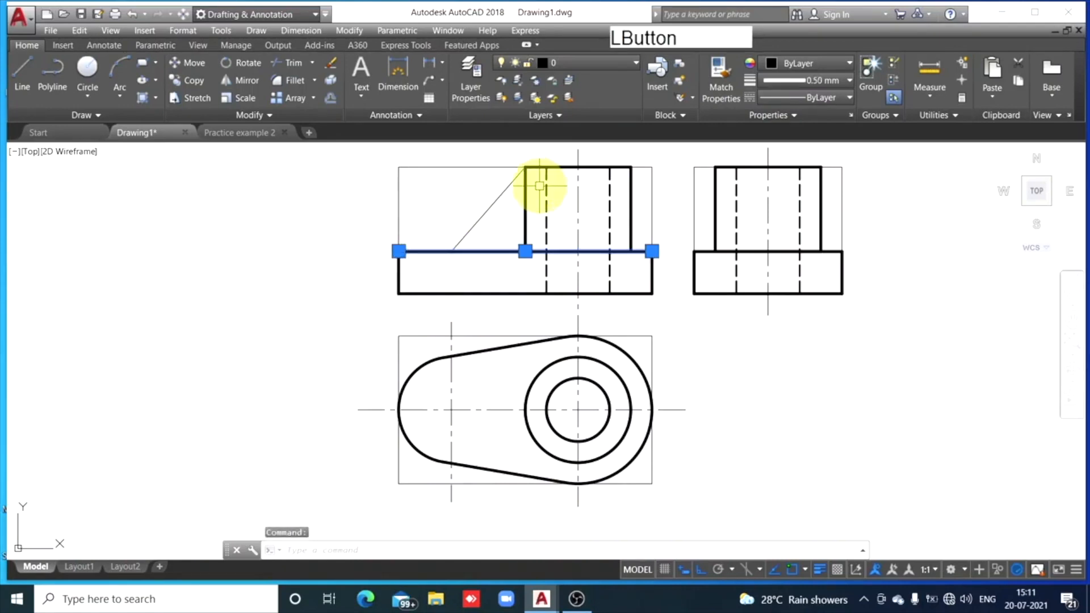
click(717, 86)
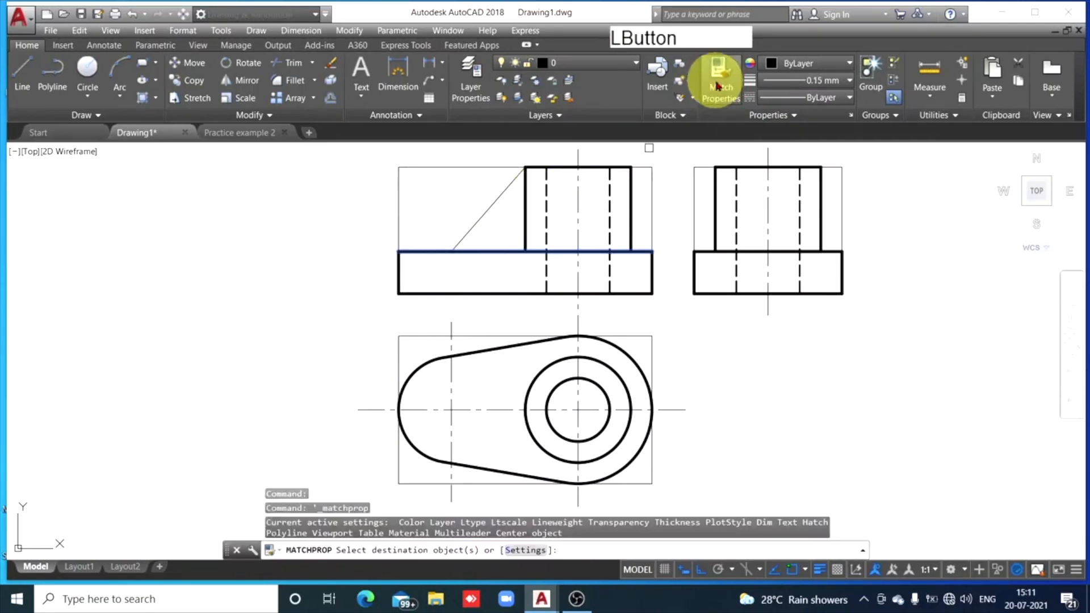
click(497, 199)
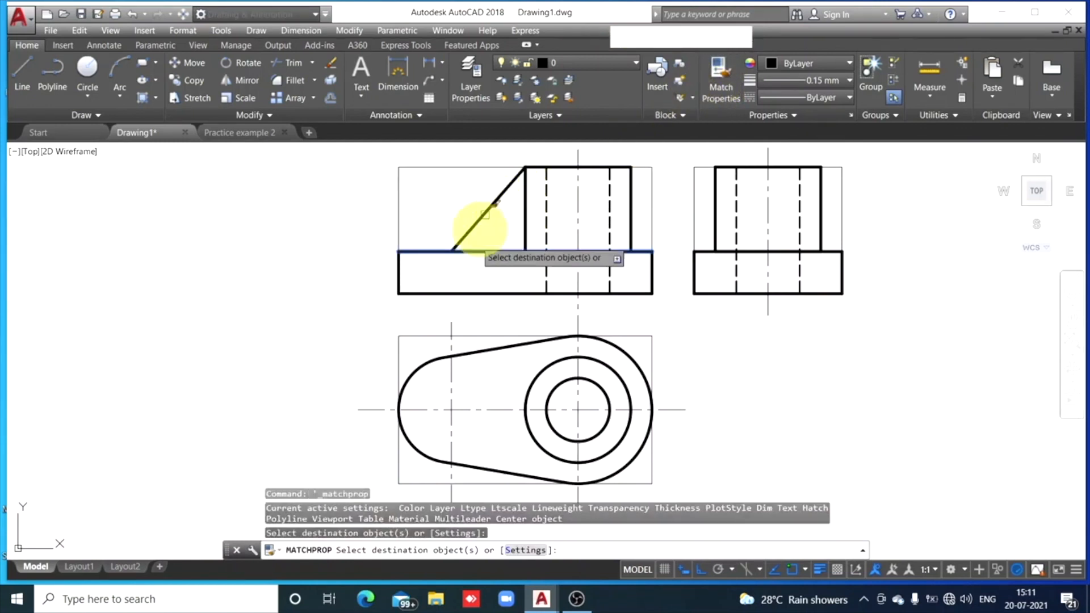
key(Escape)
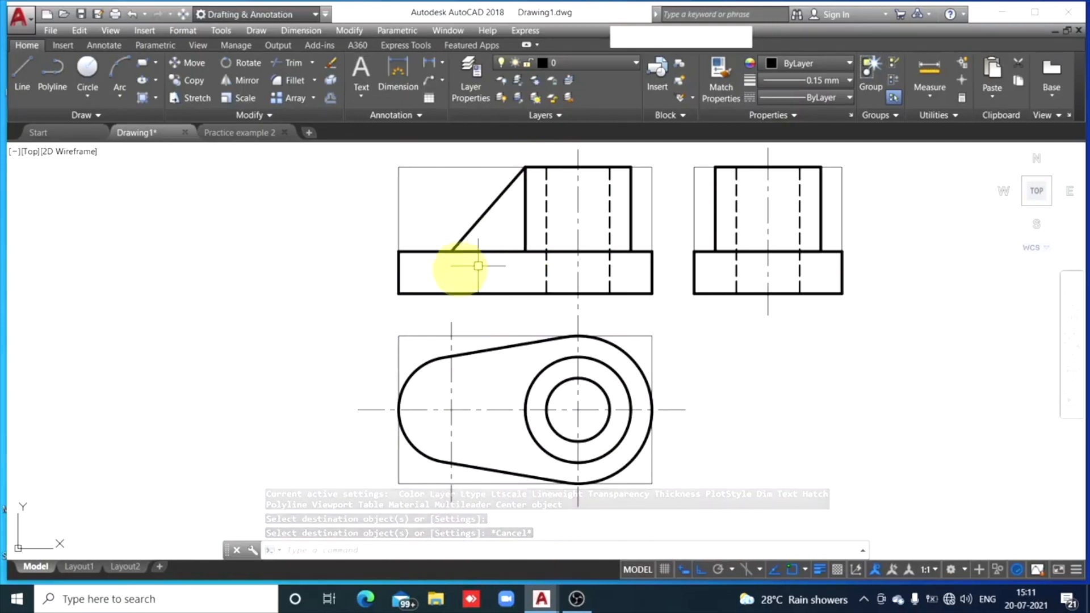
Draw the rib's outline in the top view: from 5 units below the left arc's centre, 10 units up, and horizontally right into the hole circle.
click(21, 89)
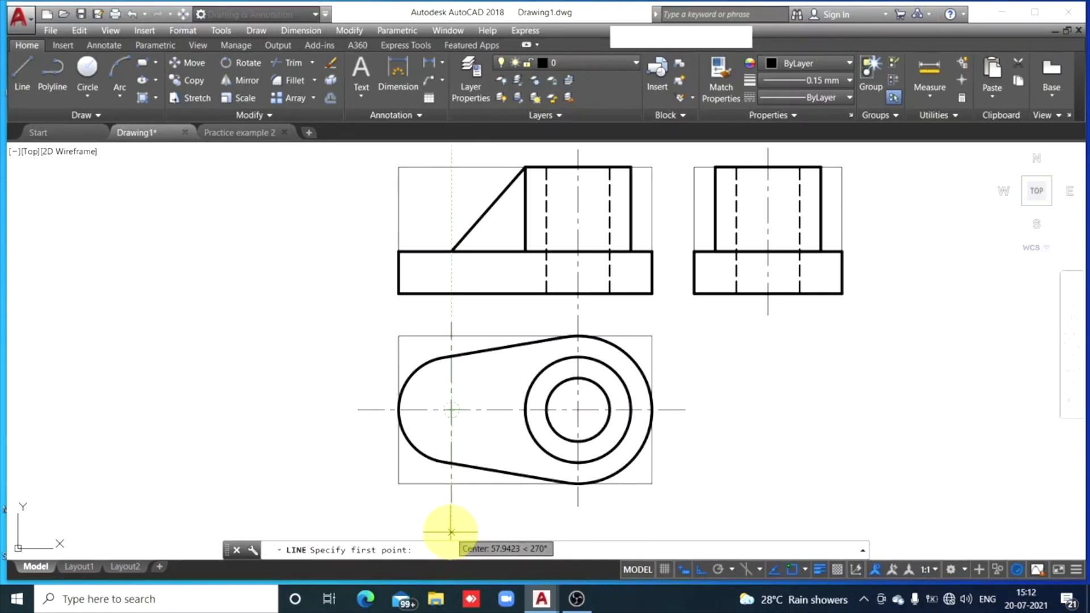
key(space)
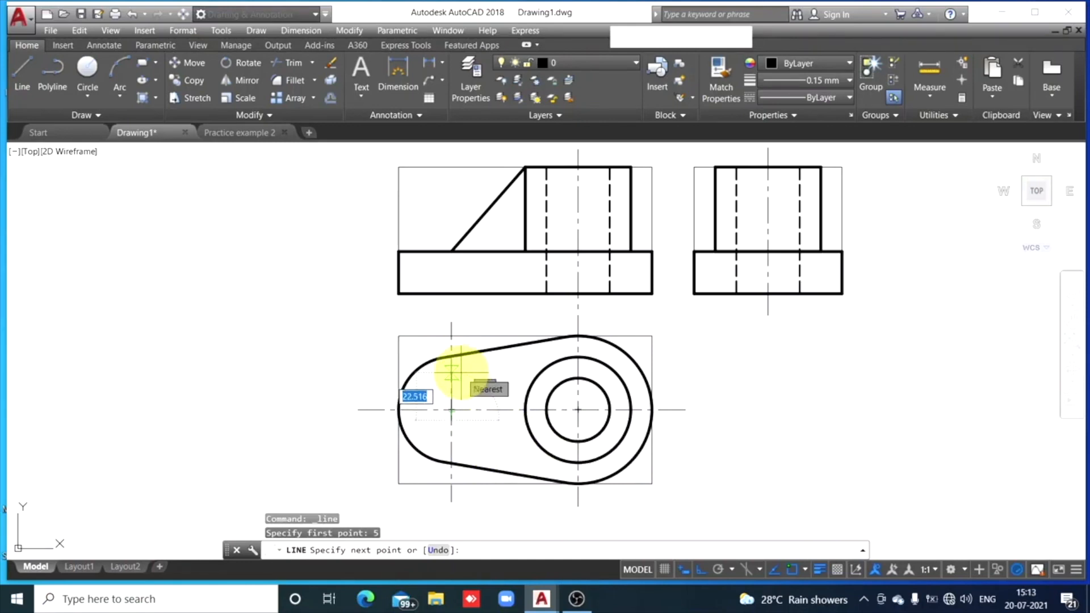
text(0)
key(Return)
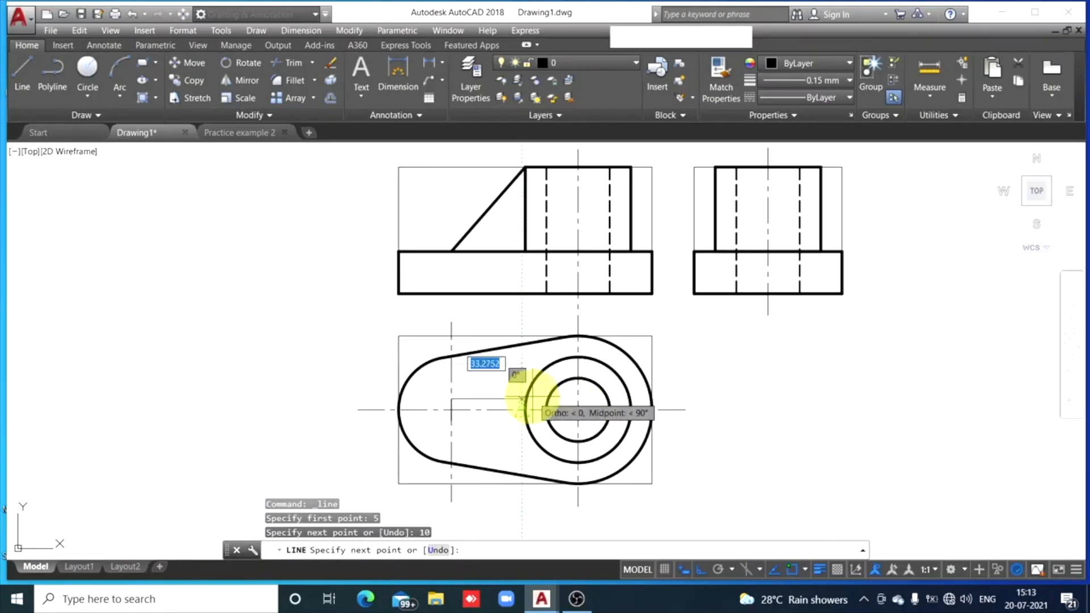
scroll(522, 401, up, 6)
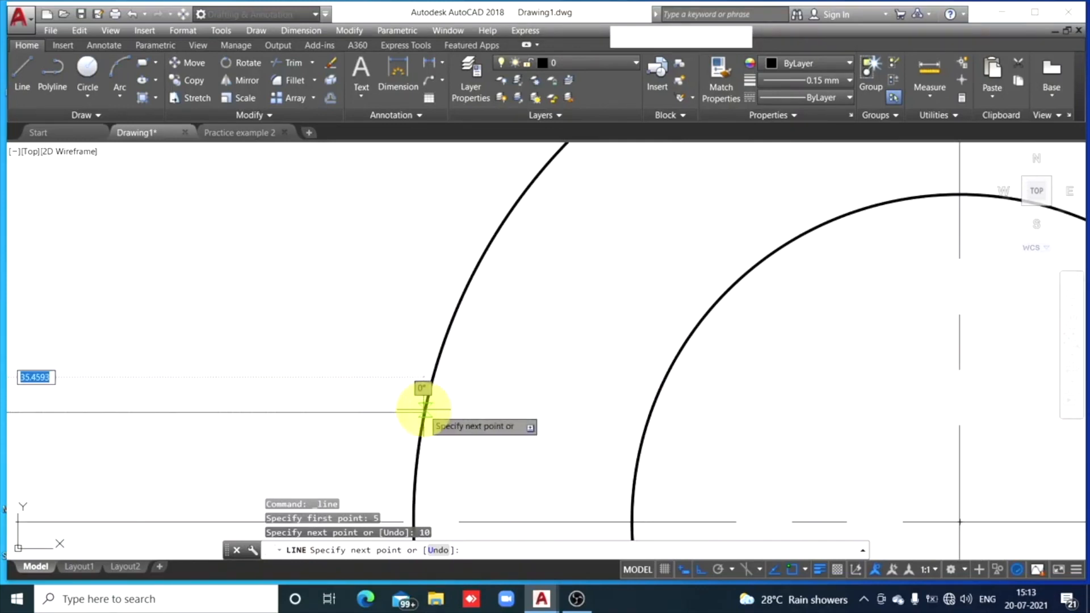
click(759, 422)
key(Escape)
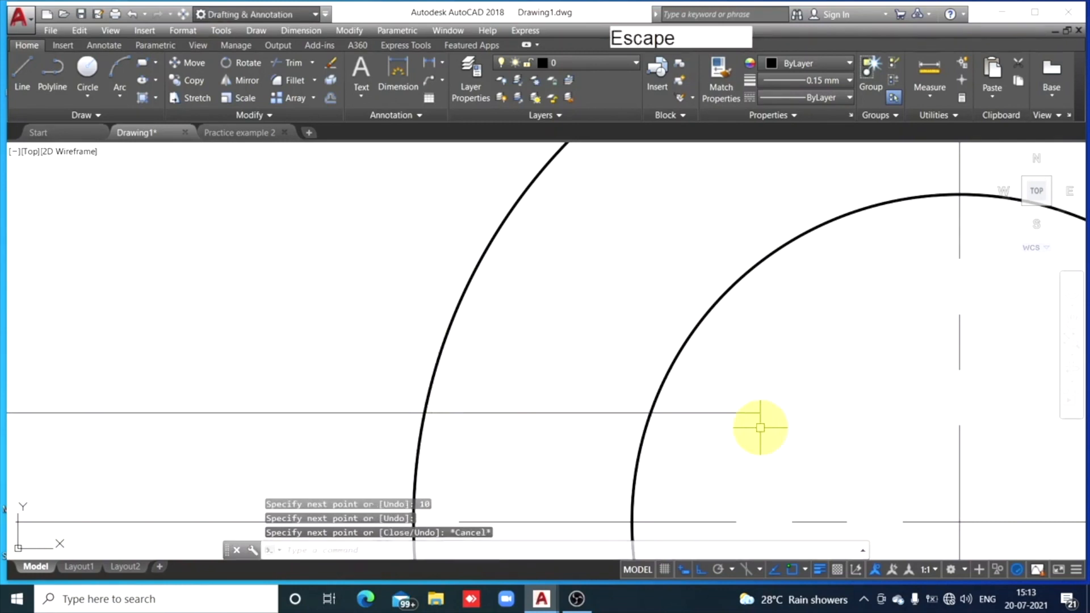
scroll(760, 427, down, 4)
mouse_move(761, 428)
middle_down()
mouse_move(555, 297)
mouse_move(566, 303)
middle_up()
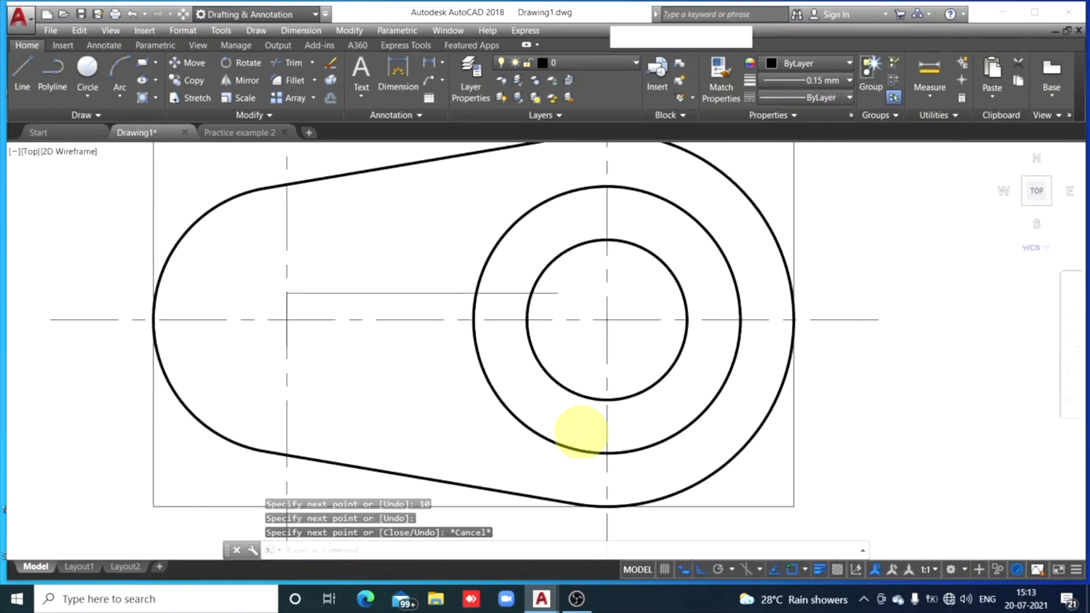
scroll(582, 433, down, 2)
scroll(583, 433, up, 2)
scroll(585, 434, down, 5)
scroll(585, 434, up, 5)
scroll(585, 435, down, 5)
scroll(585, 435, up, 5)
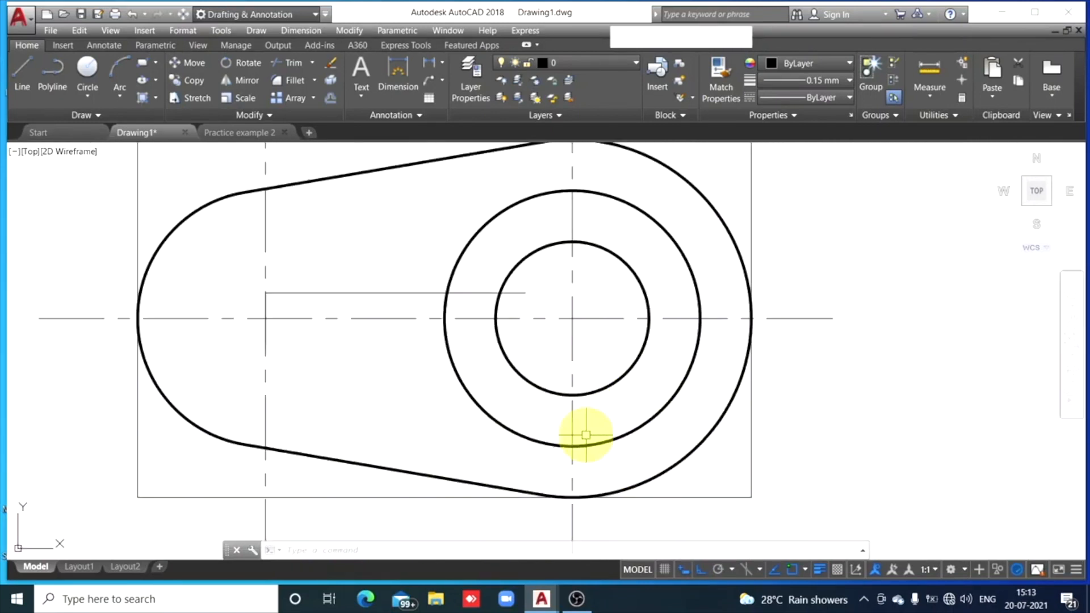
scroll(585, 435, down, 5)
scroll(586, 436, up, 5)
scroll(585, 437, down, 5)
scroll(586, 437, up, 3)
scroll(585, 438, down, 3)
scroll(585, 438, up, 4)
scroll(587, 437, down, 8)
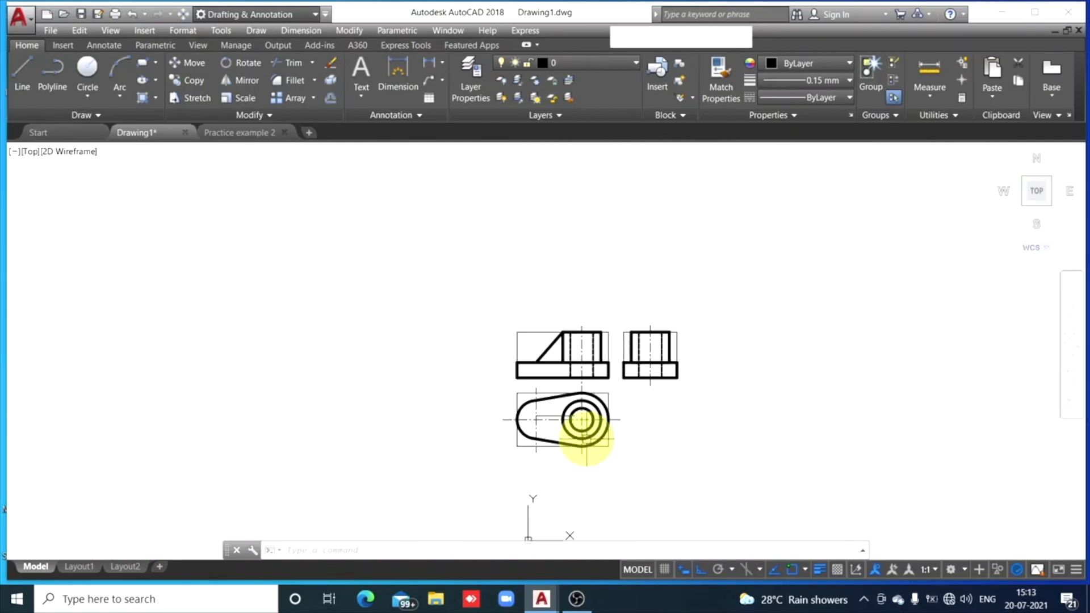
scroll(586, 438, up, 8)
key(Escape)
key(Escape)
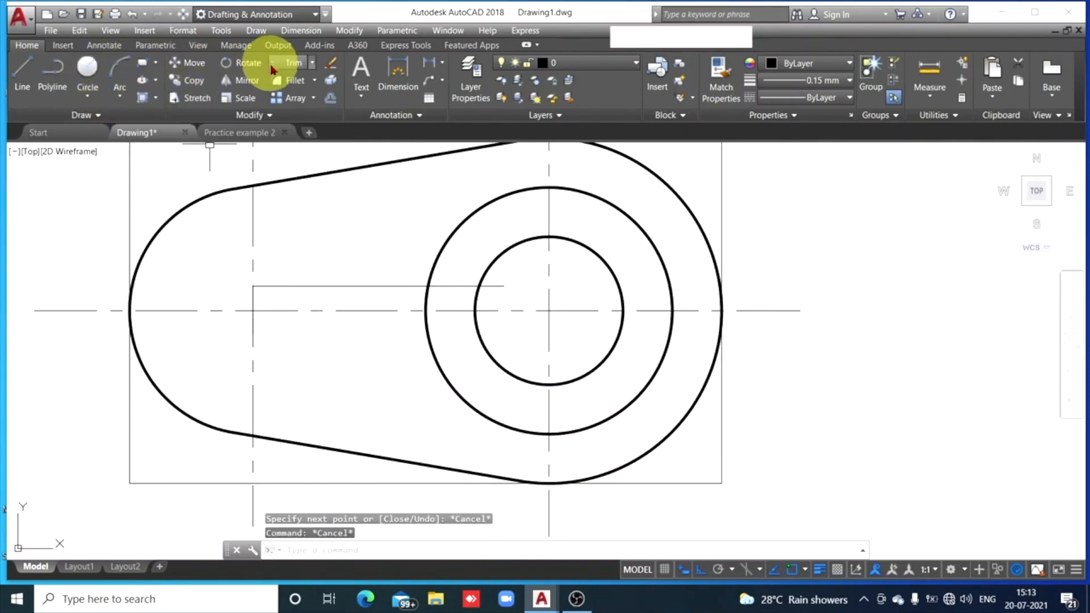
Trim the rib's upper horizontal line in the top view back to the boss's outer circle.
click(296, 67)
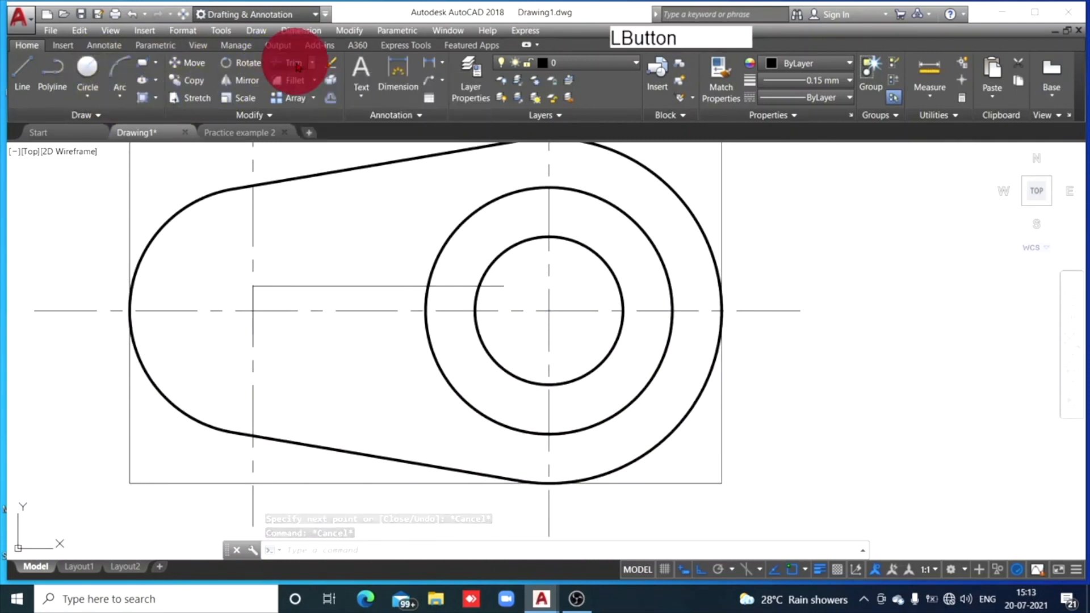
key(space)
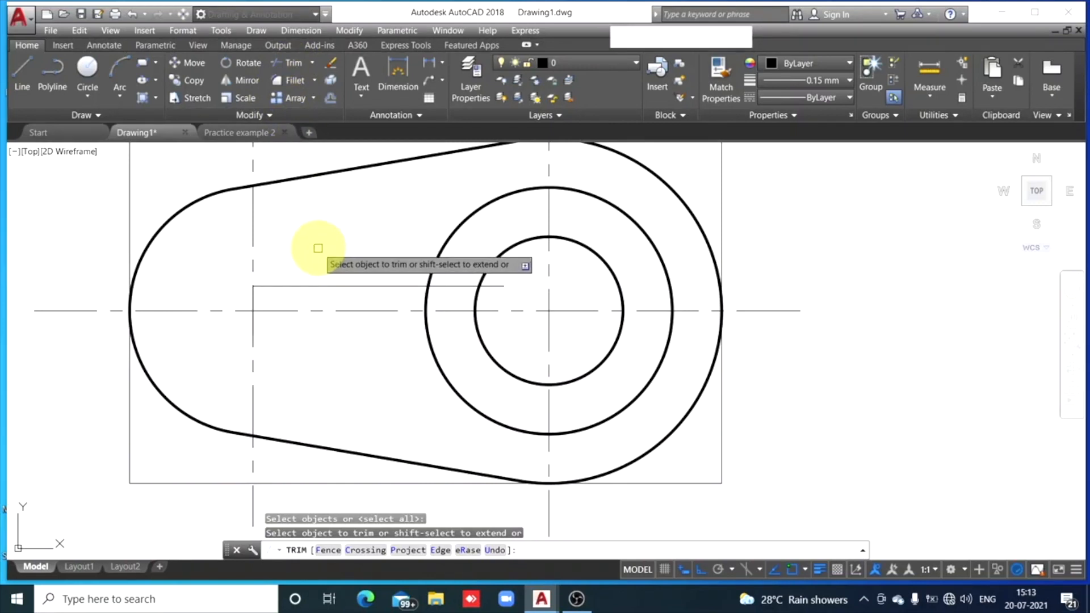
click(502, 284)
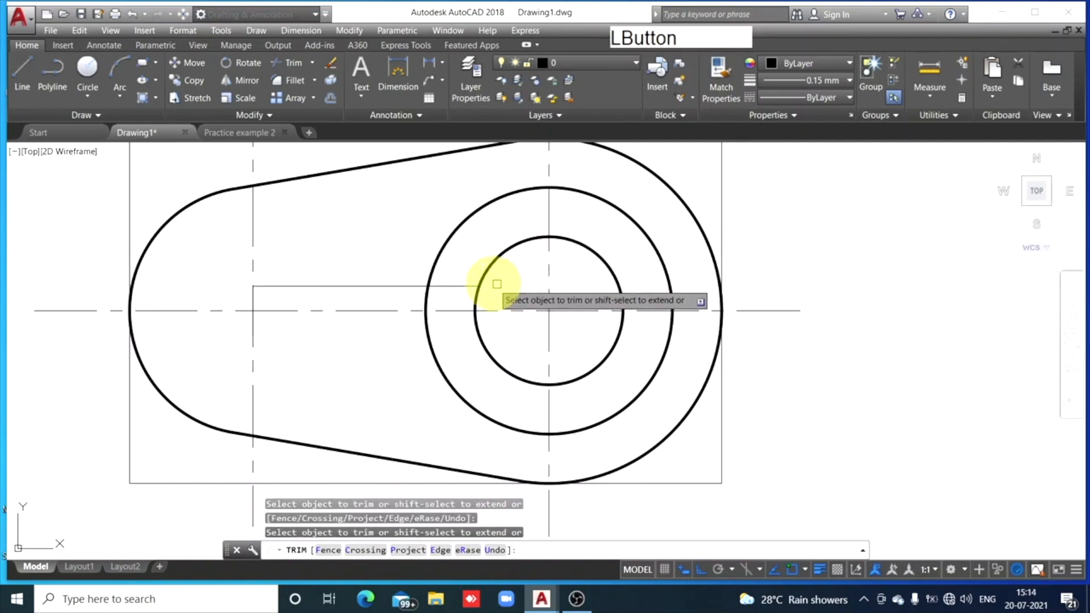
click(452, 282)
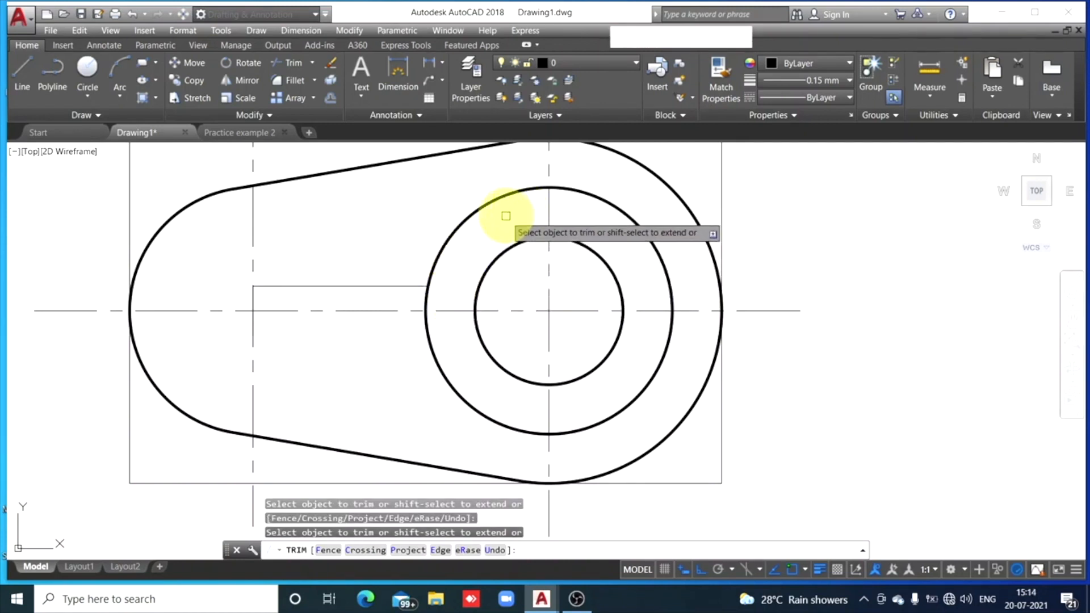
key(Escape)
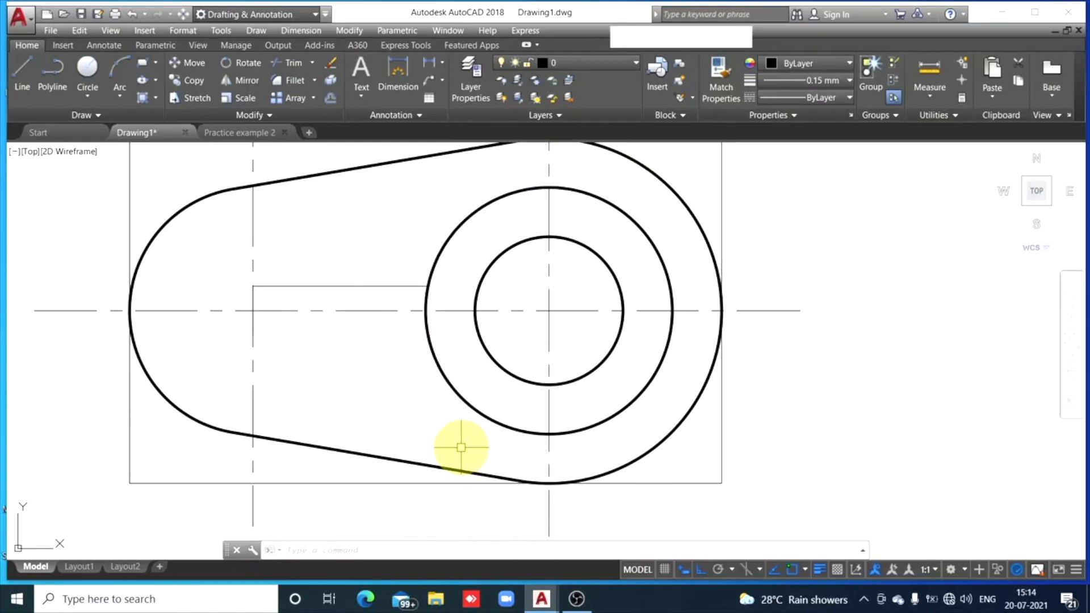
Offset the rib's upper horizontal line 10 units downward in the top view.
click(369, 287)
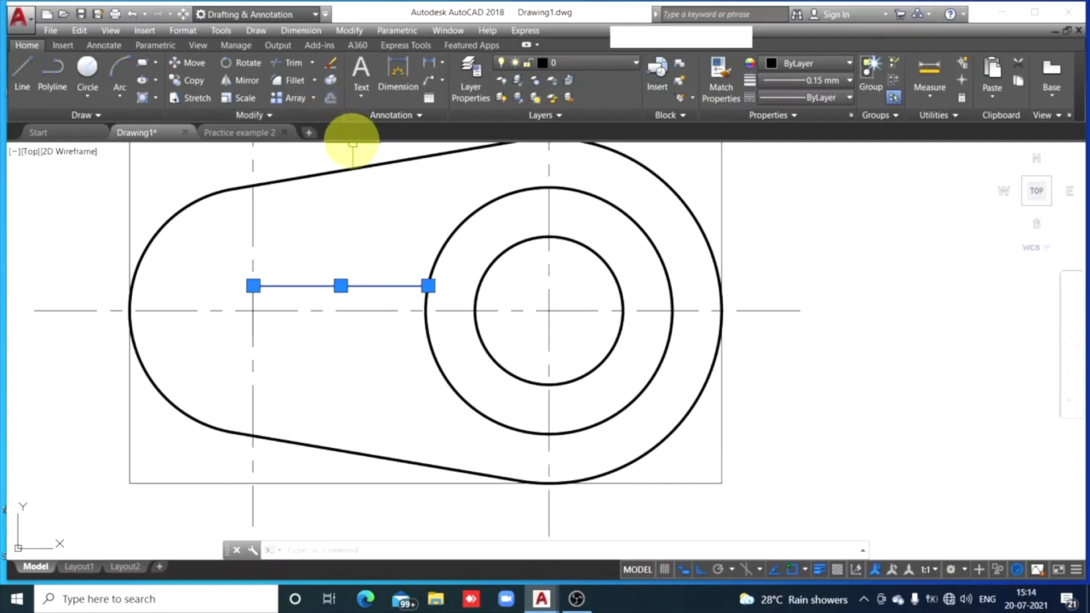
key(Delete)
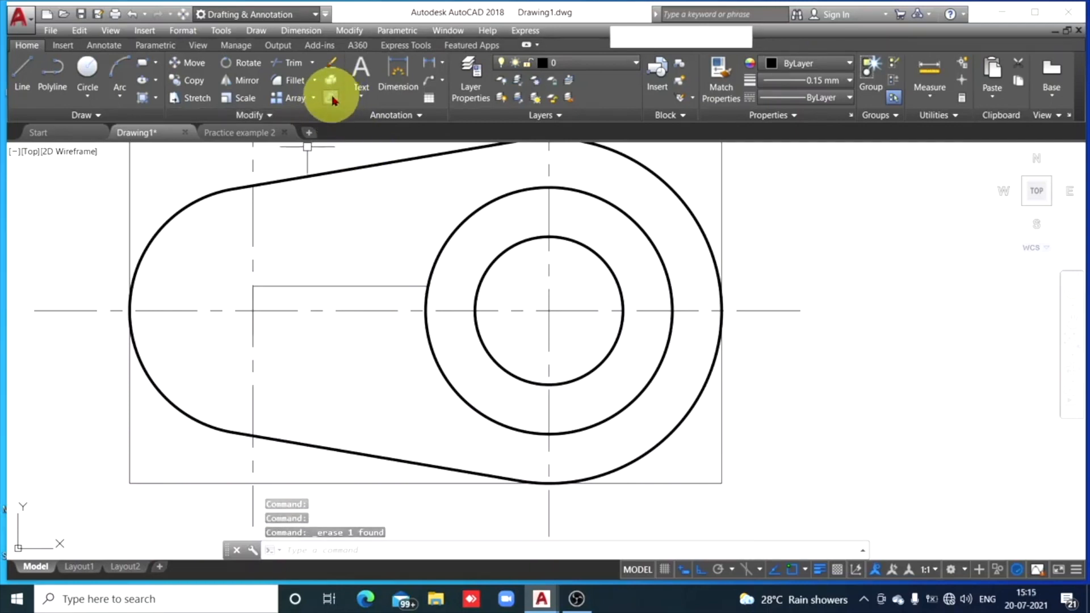
click(329, 99)
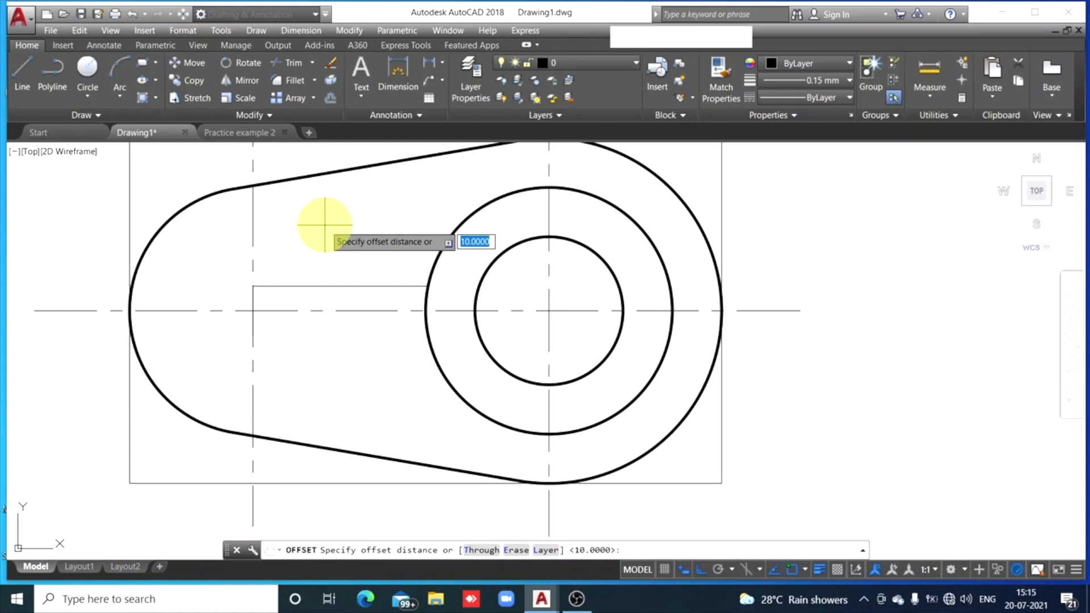
key(space)
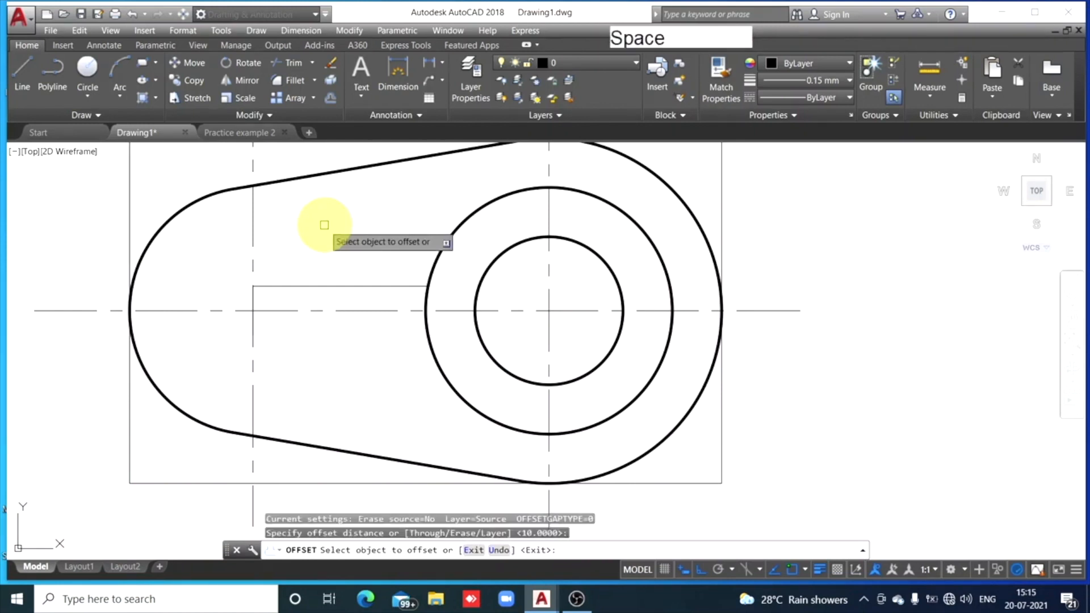
click(330, 285)
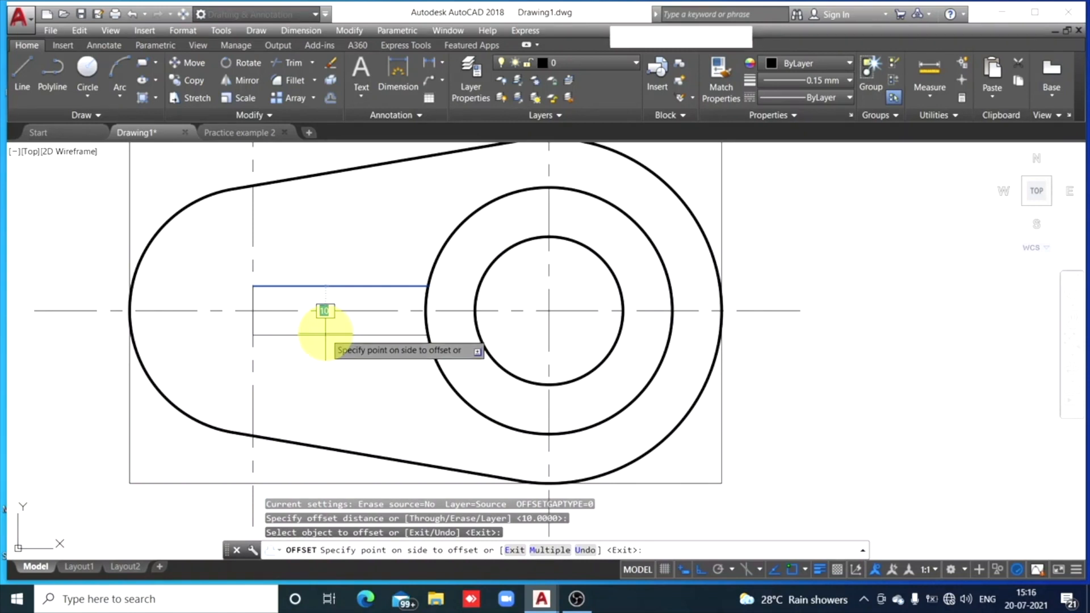
click(326, 312)
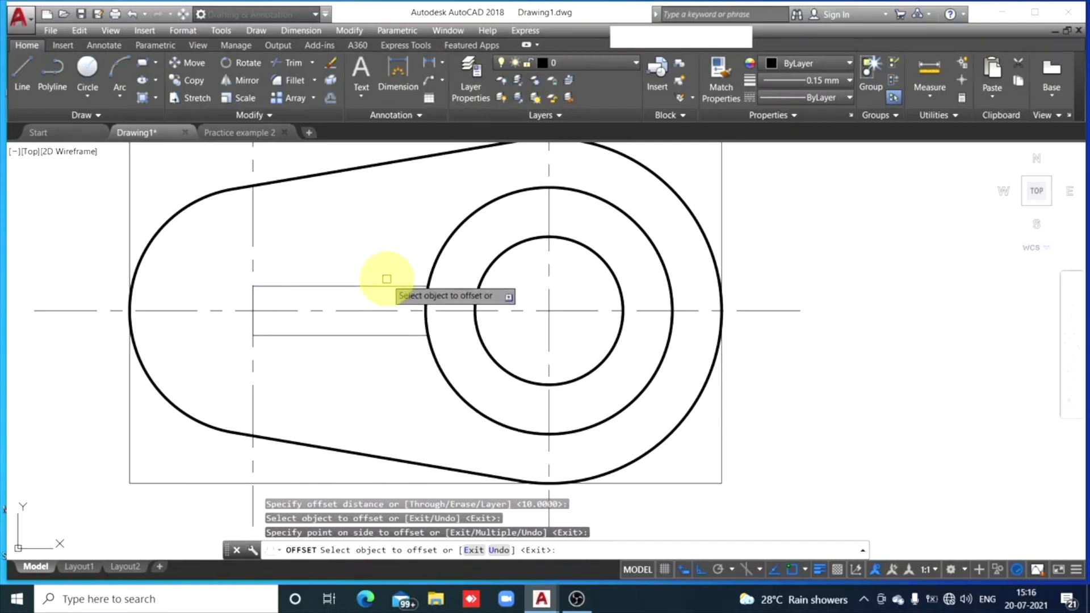
key(Escape)
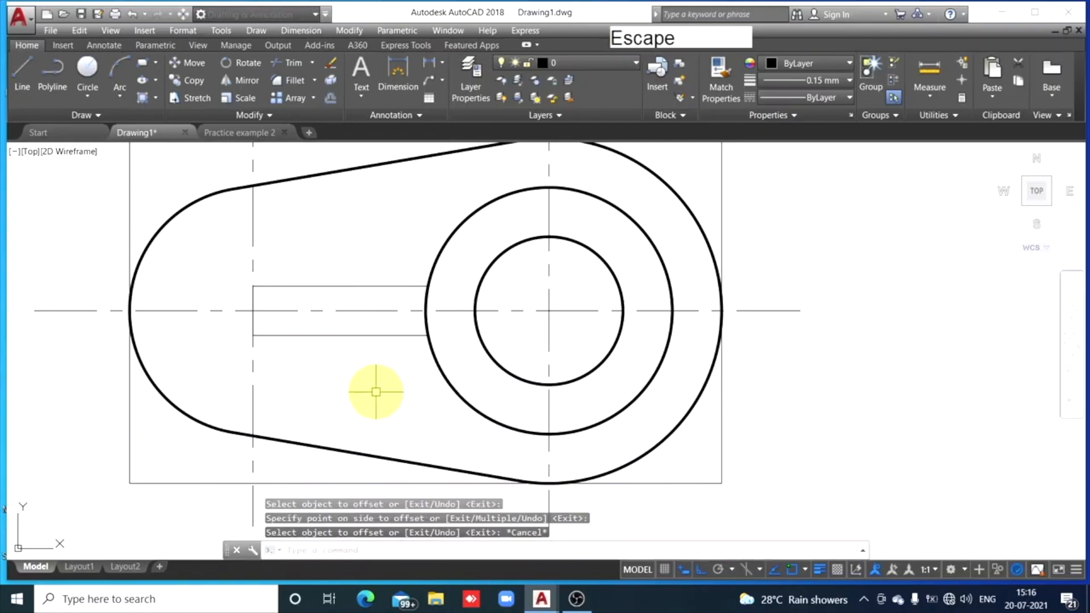
Match the properties of the base's thick sloping outline onto the rib's upper, end and lower lines in the top view.
click(291, 179)
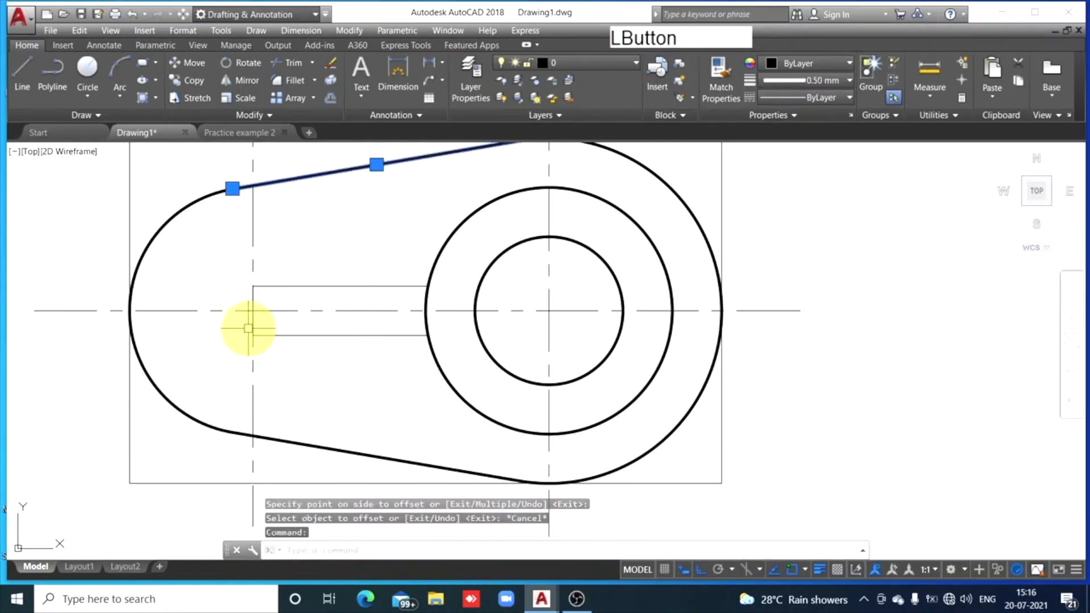
click(719, 77)
click(335, 286)
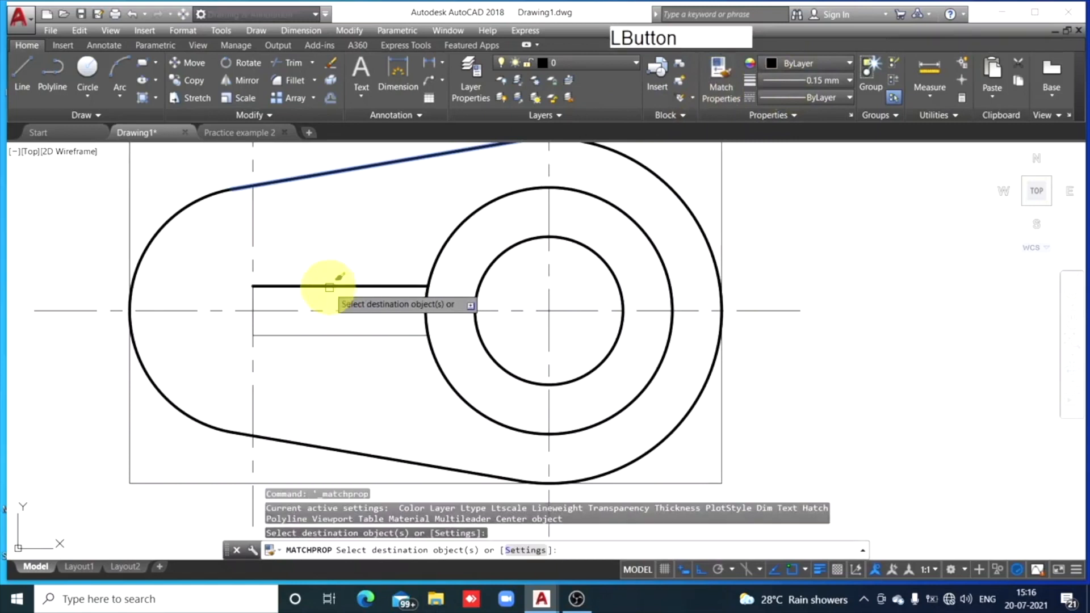
click(252, 297)
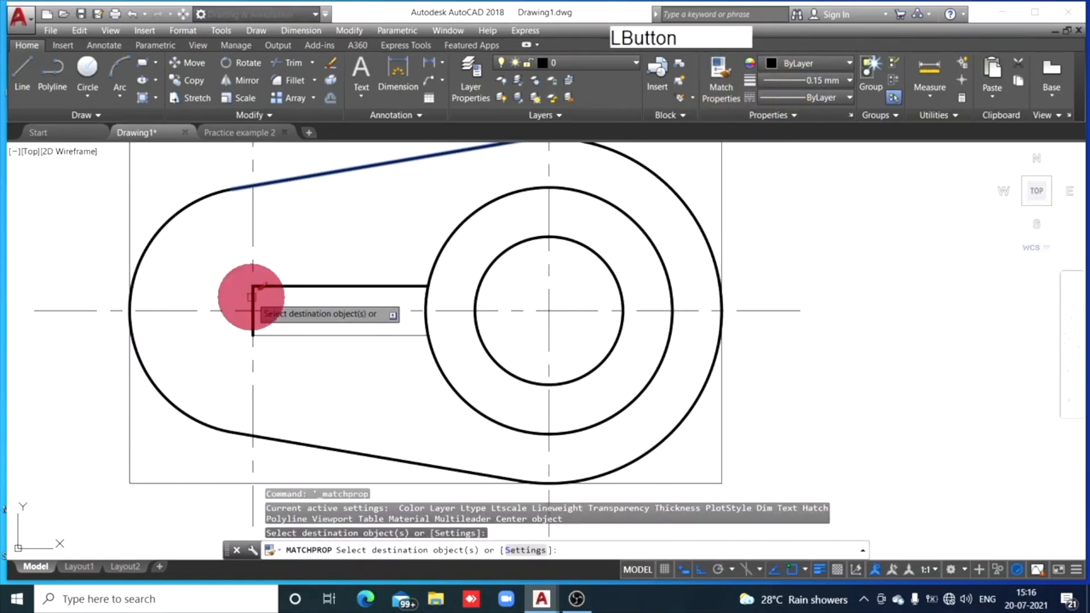
click(301, 335)
key(Escape)
Draw a vertical rib line in the side view, from 5 units right of the boss's top edge midpoint down to the base's top edge.
scroll(348, 365, down, 4)
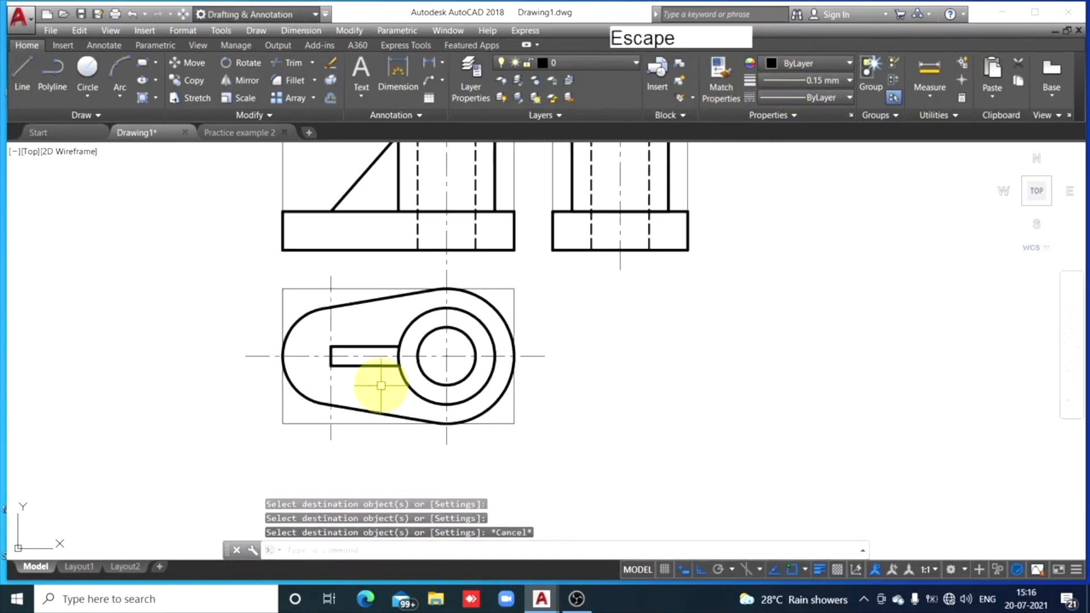
scroll(381, 385, up, 2)
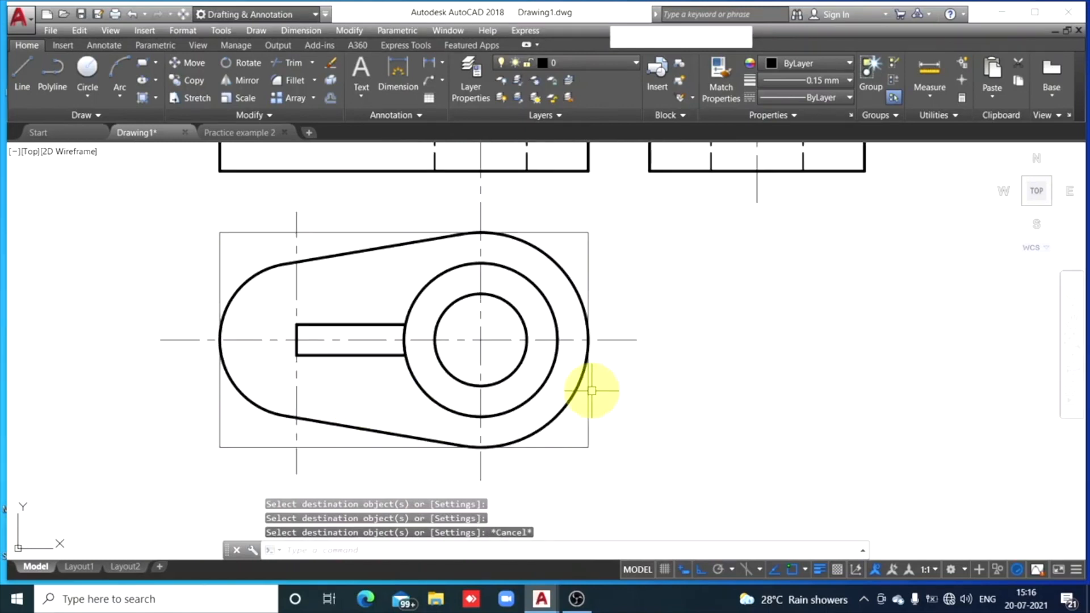
mouse_move(719, 387)
middle_down()
mouse_move(645, 475)
mouse_move(577, 530)
middle_up()
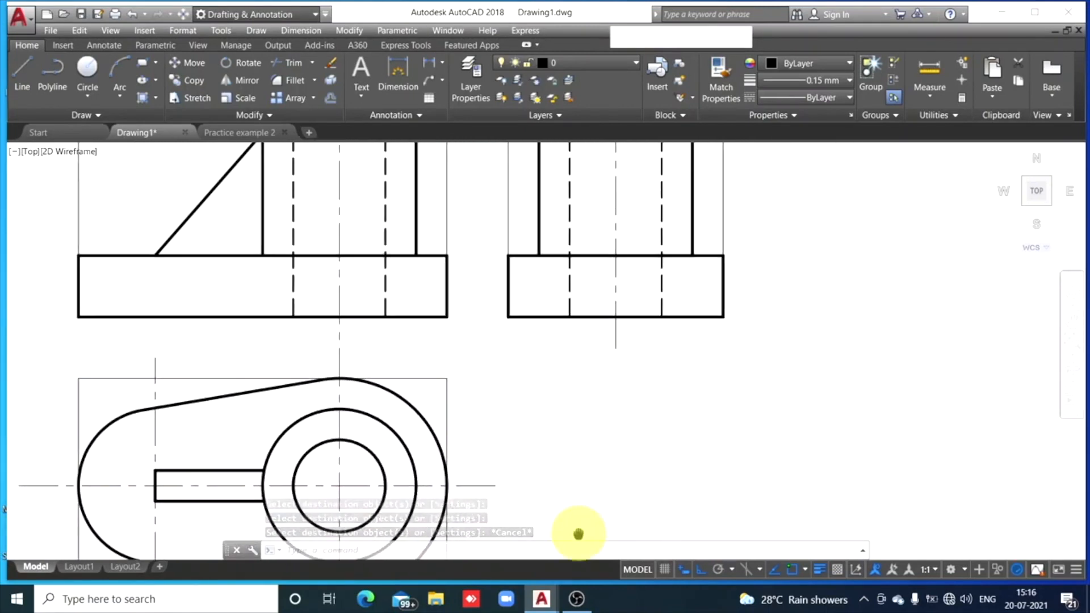
scroll(579, 533, up, 2)
scroll(578, 532, down, 3)
middle_drag(784, 458, 781, 363)
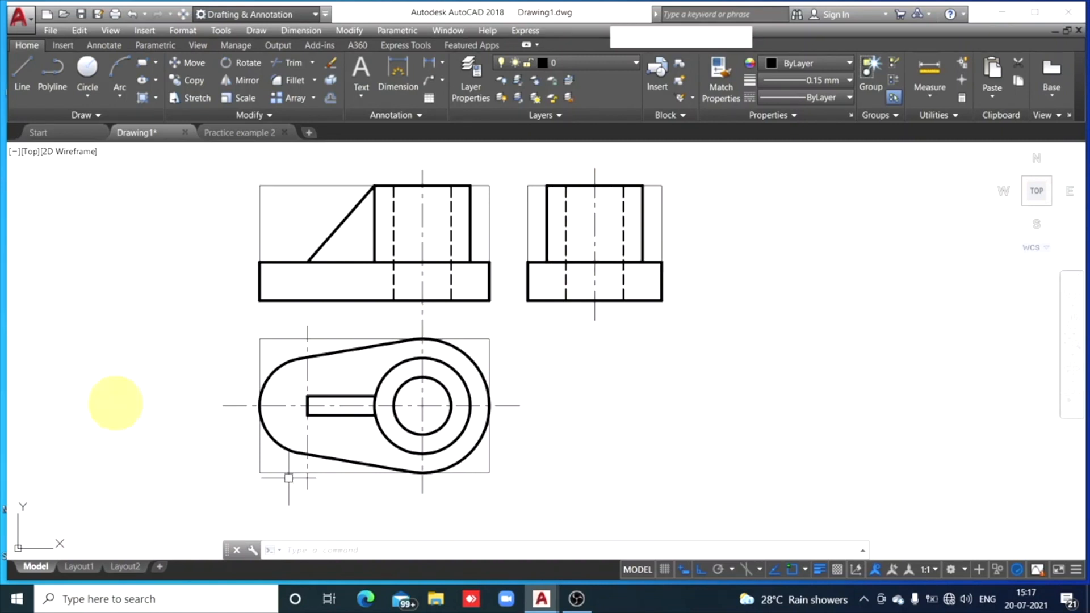
click(26, 91)
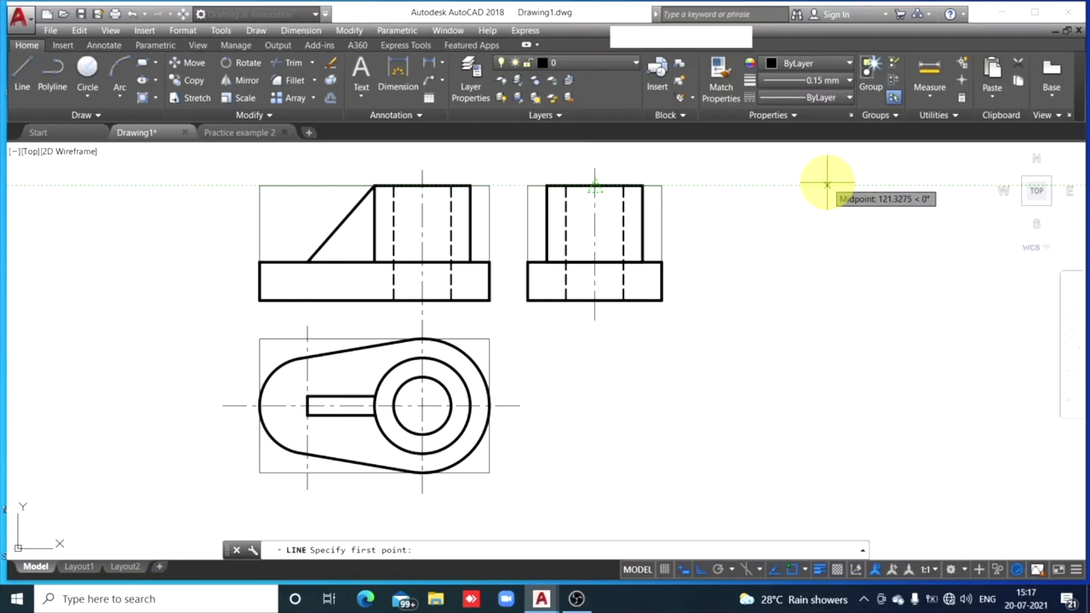
text(5)
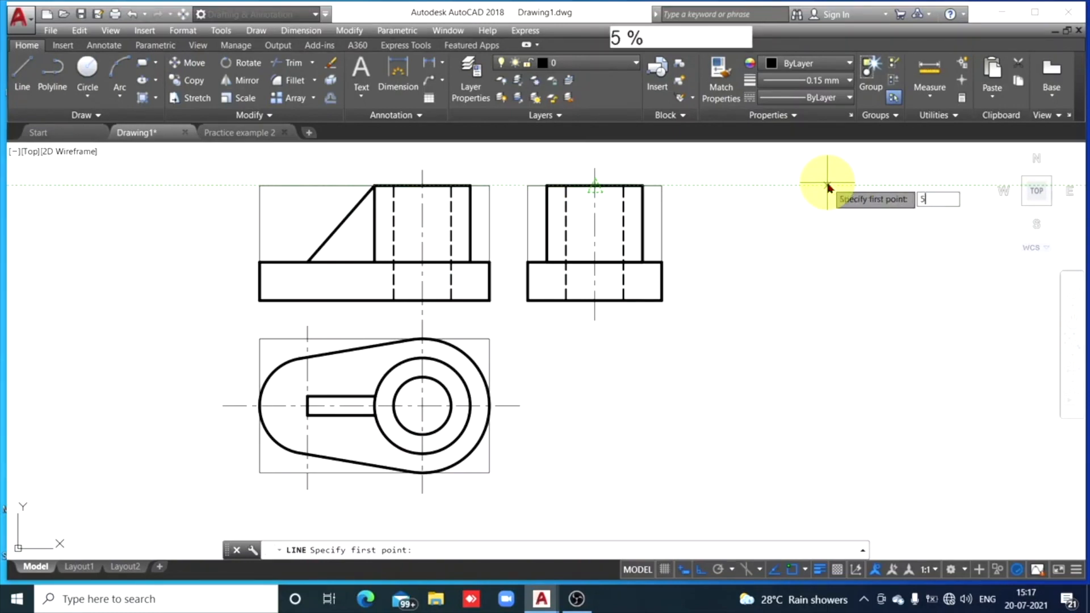
key(Return)
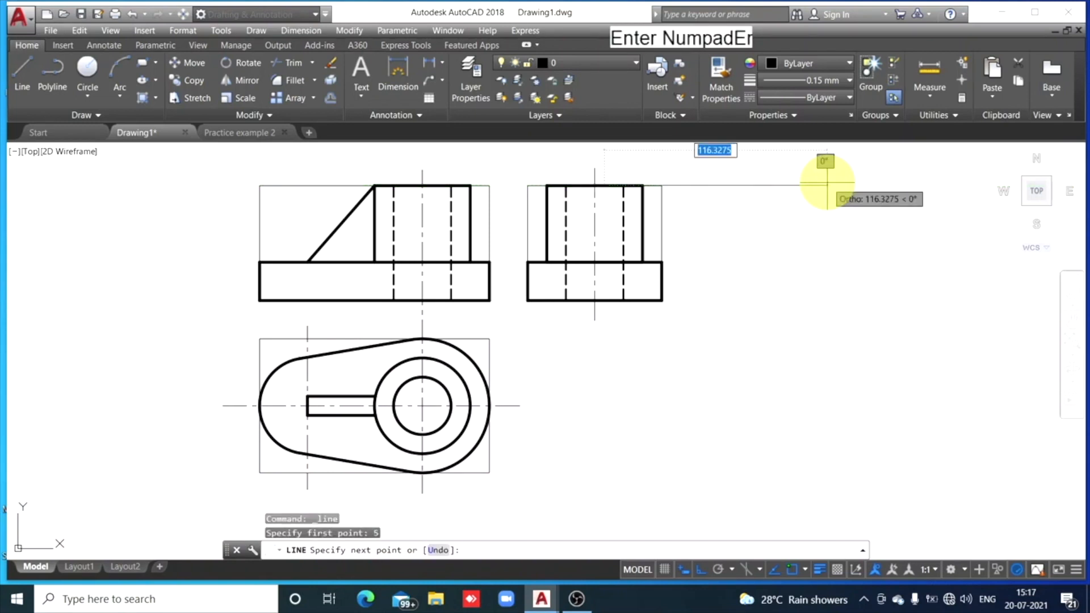
click(600, 259)
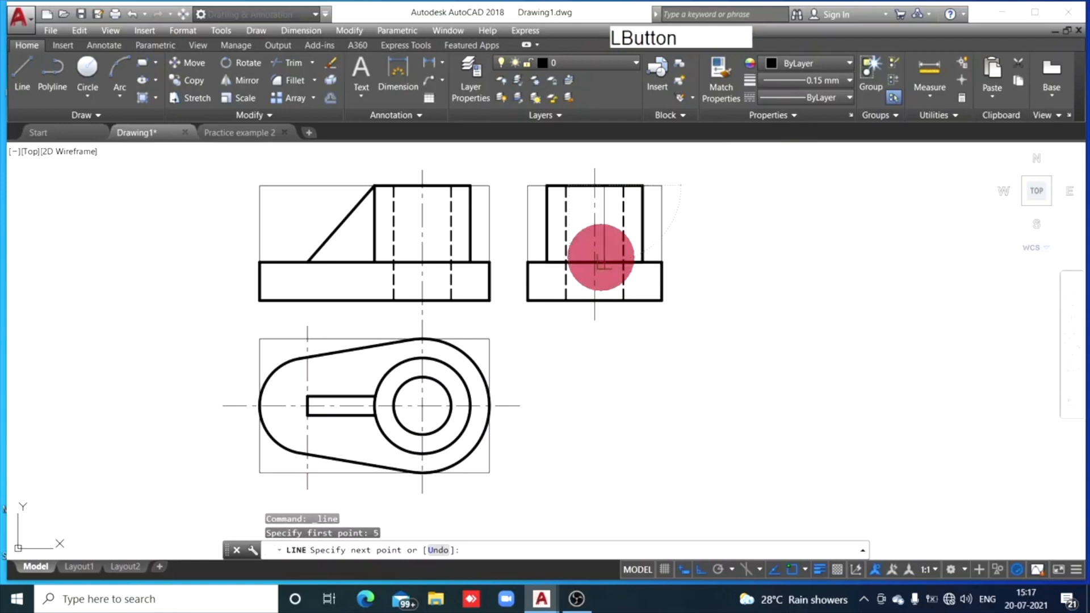
key(Escape)
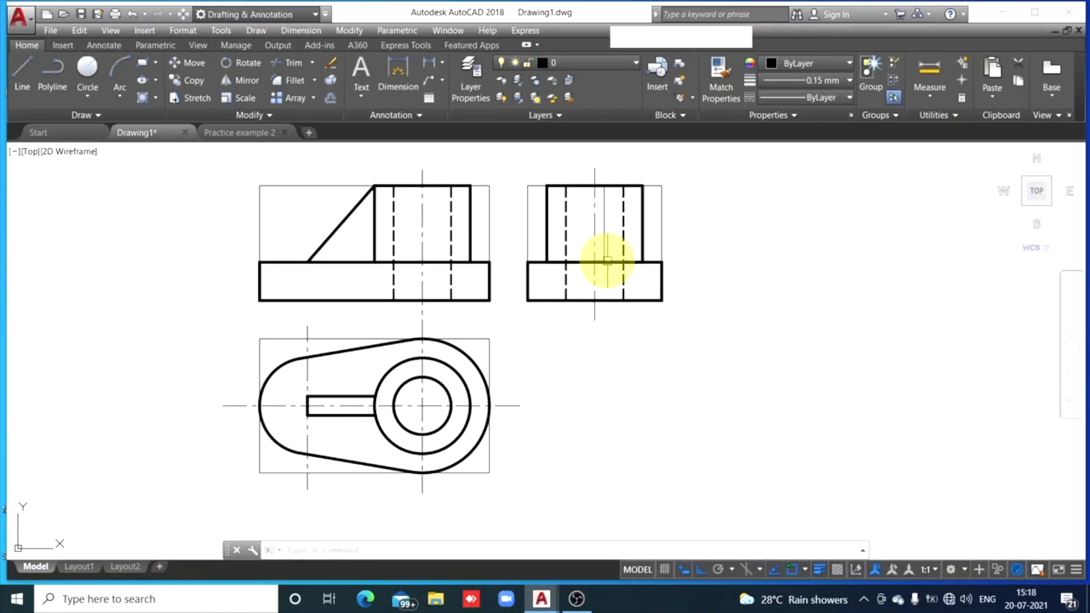
Copy the side view's vertical rib line 10 units to the left, across the centreline.
click(605, 222)
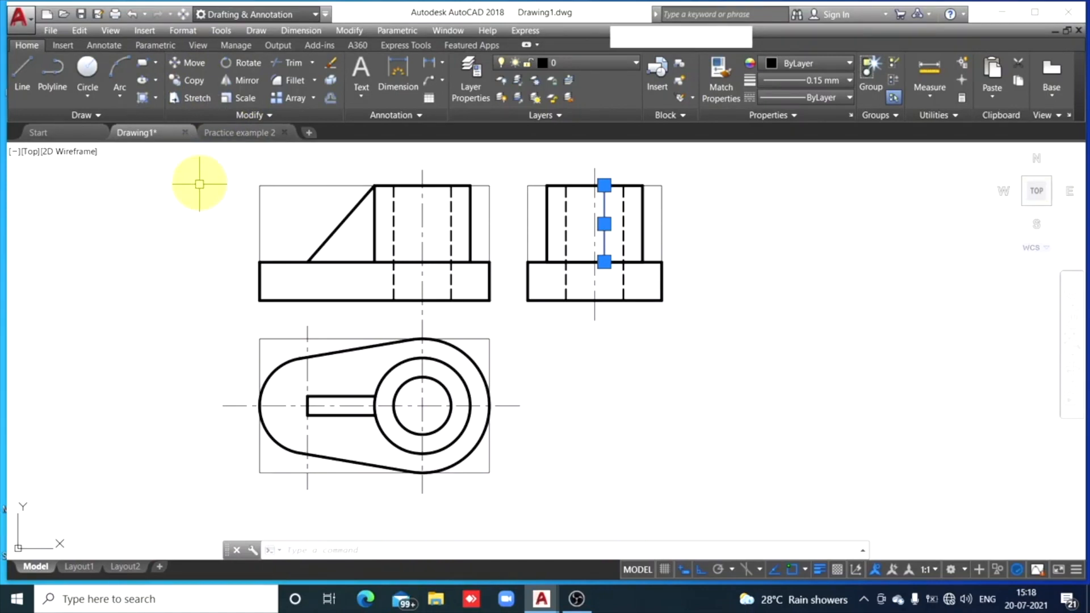
click(193, 81)
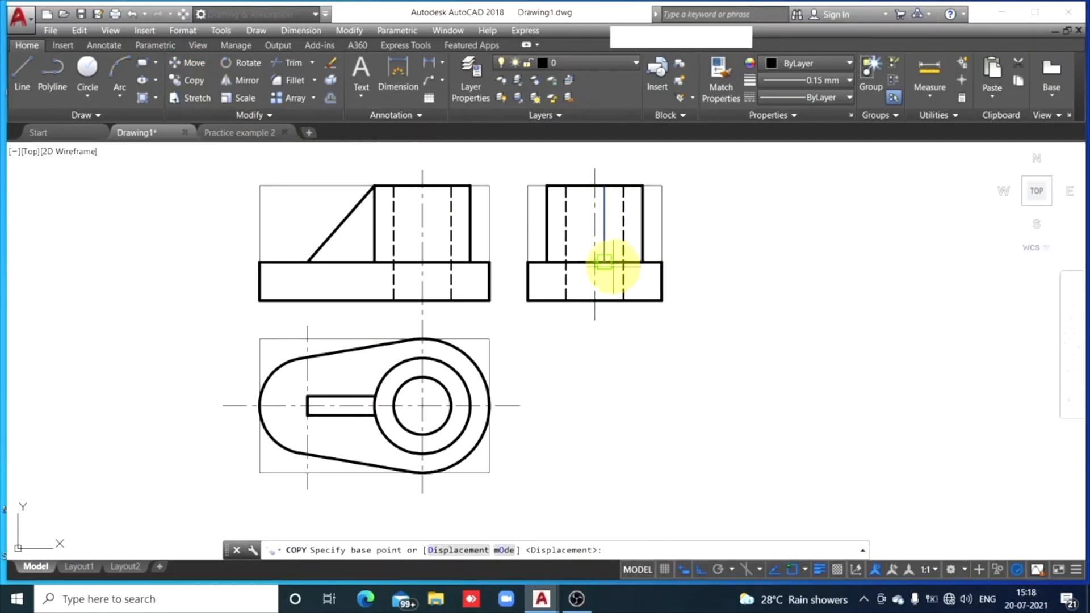
scroll(603, 261, up, 4)
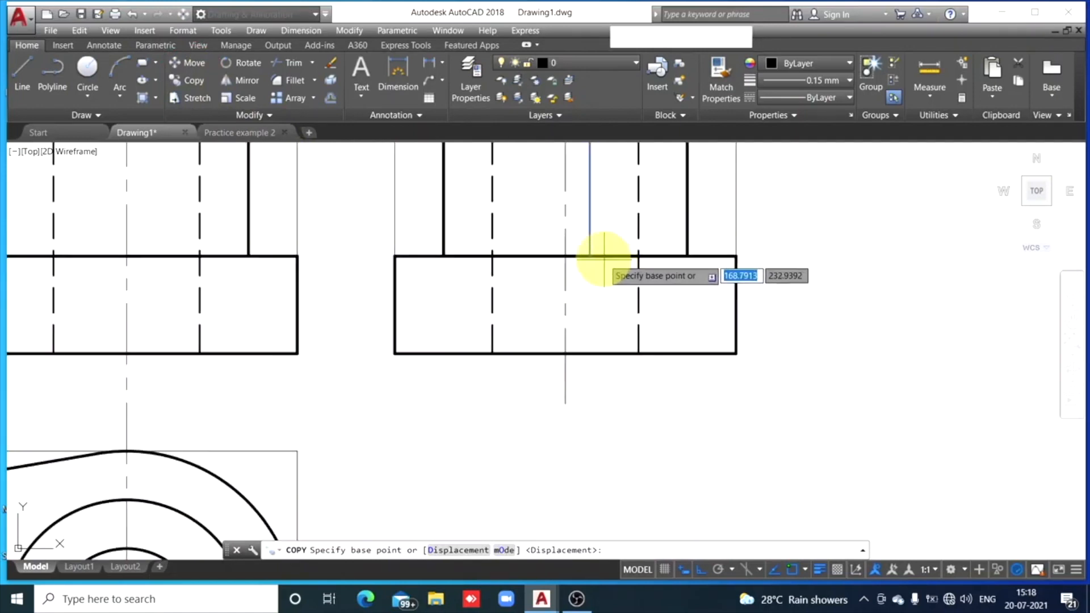
click(590, 256)
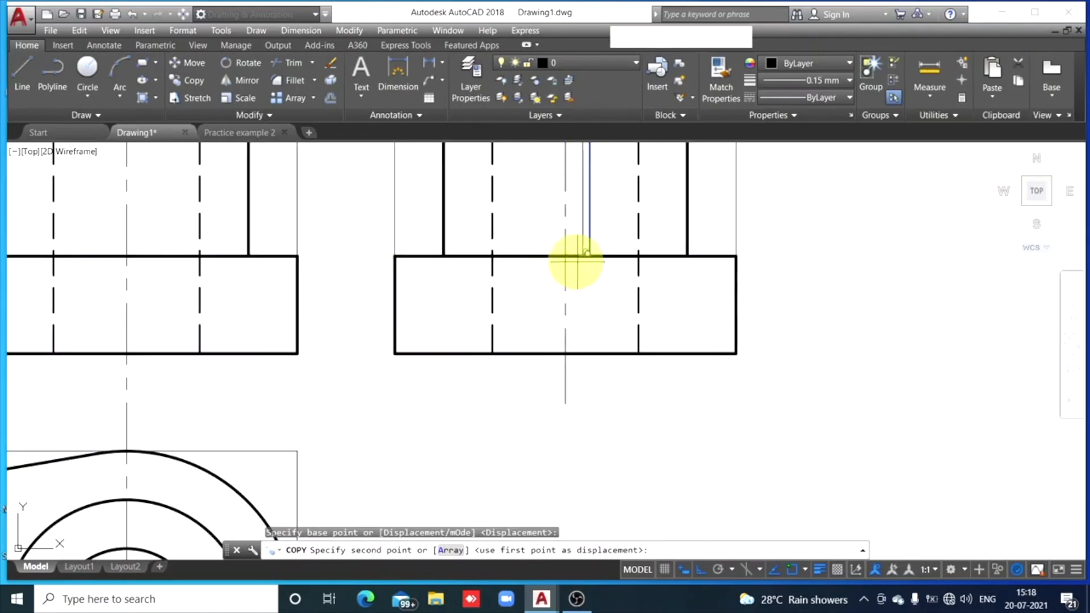
text(10)
key(Return)
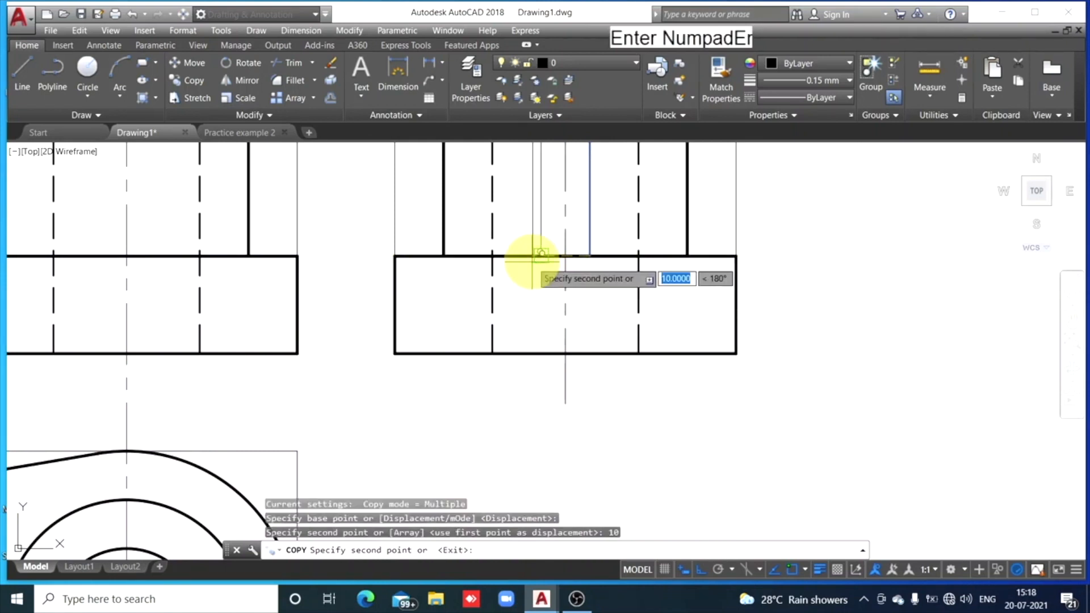
key(Escape)
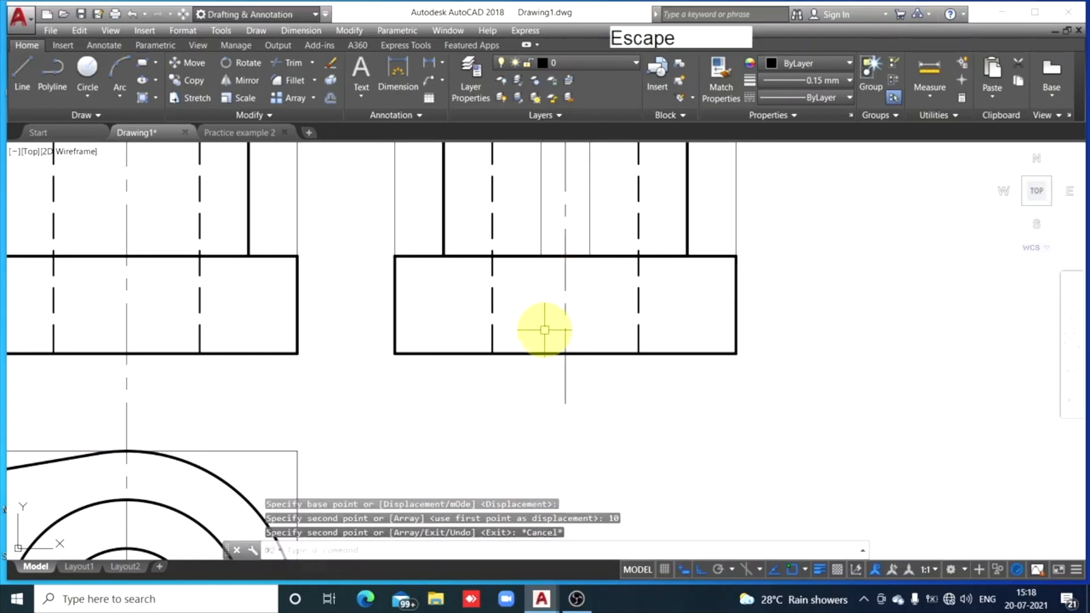
Match the properties of the boss's thick right edge onto both vertical rib lines in the side view.
scroll(668, 308, down, 2)
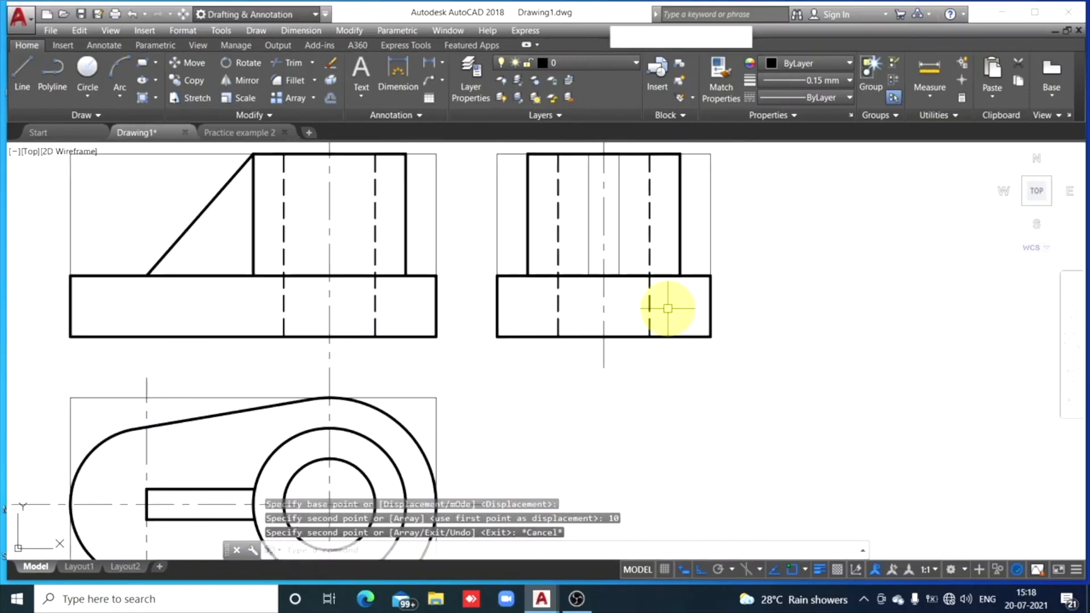
click(681, 224)
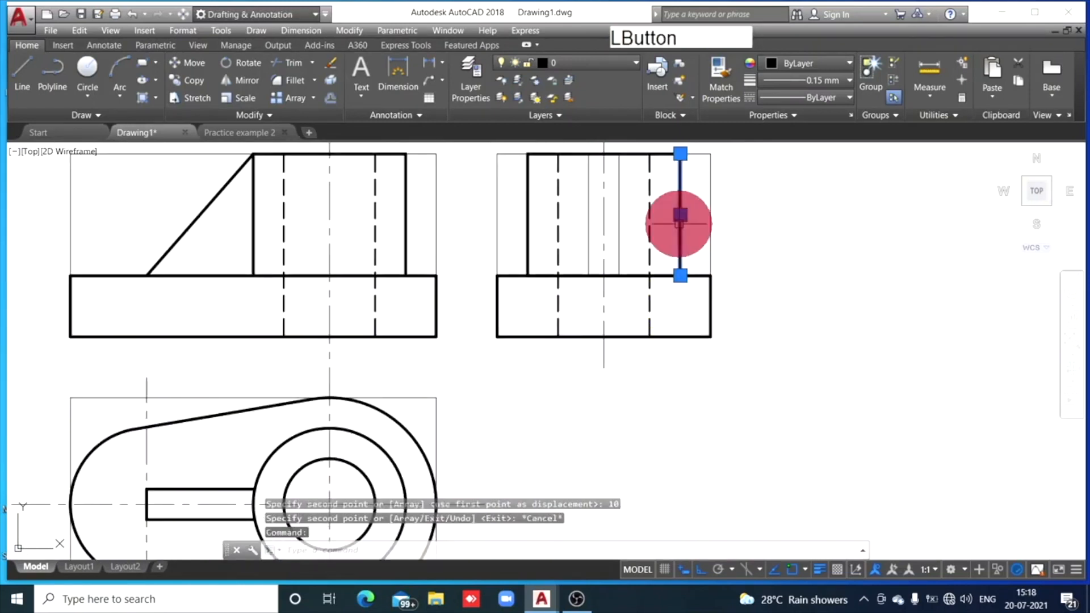
click(722, 91)
click(620, 225)
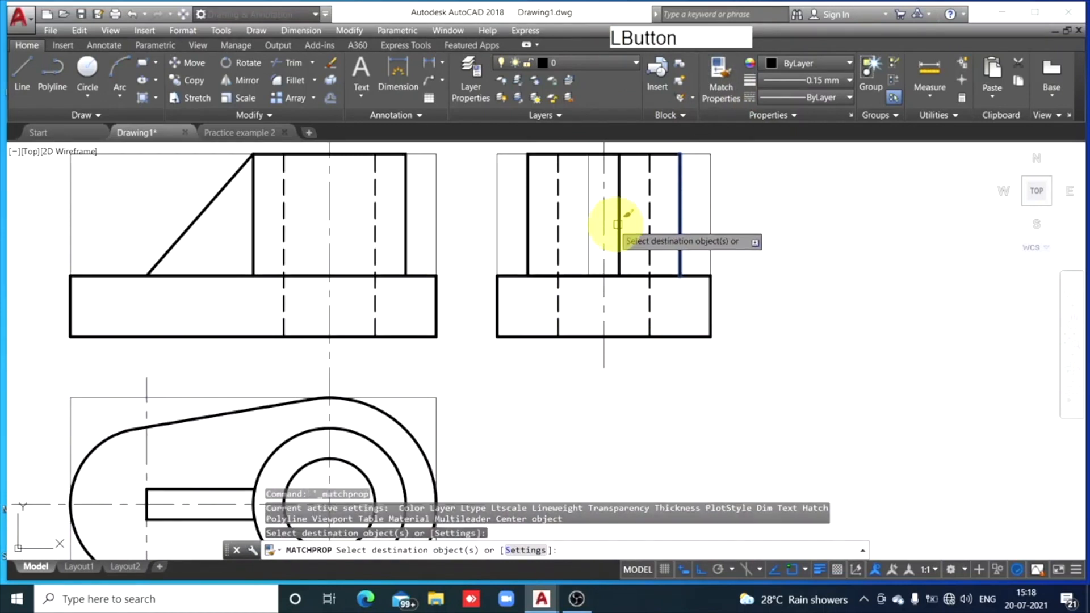
click(588, 224)
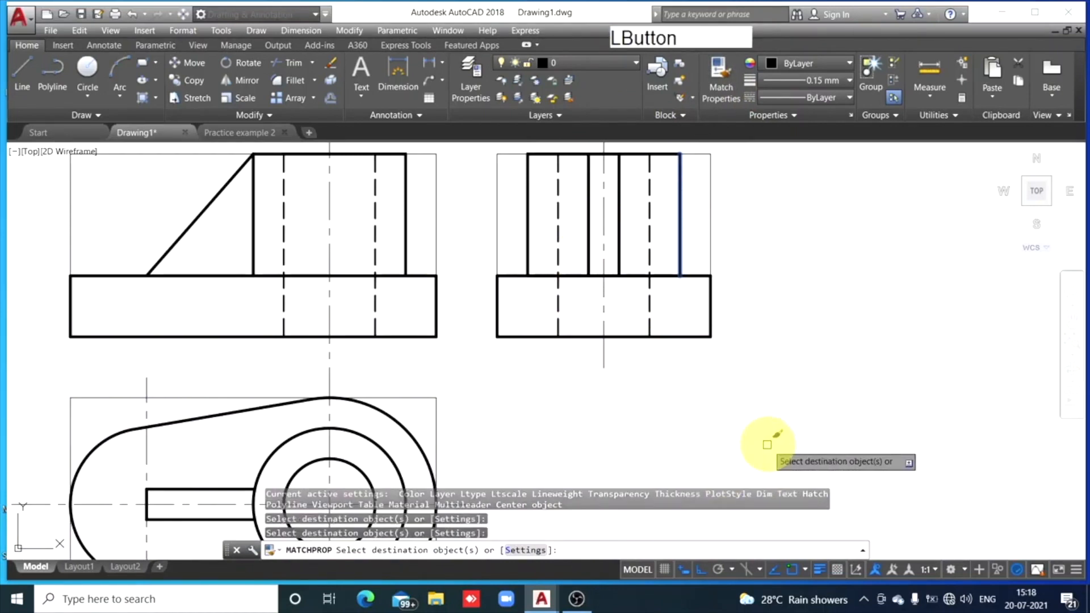
key(Escape)
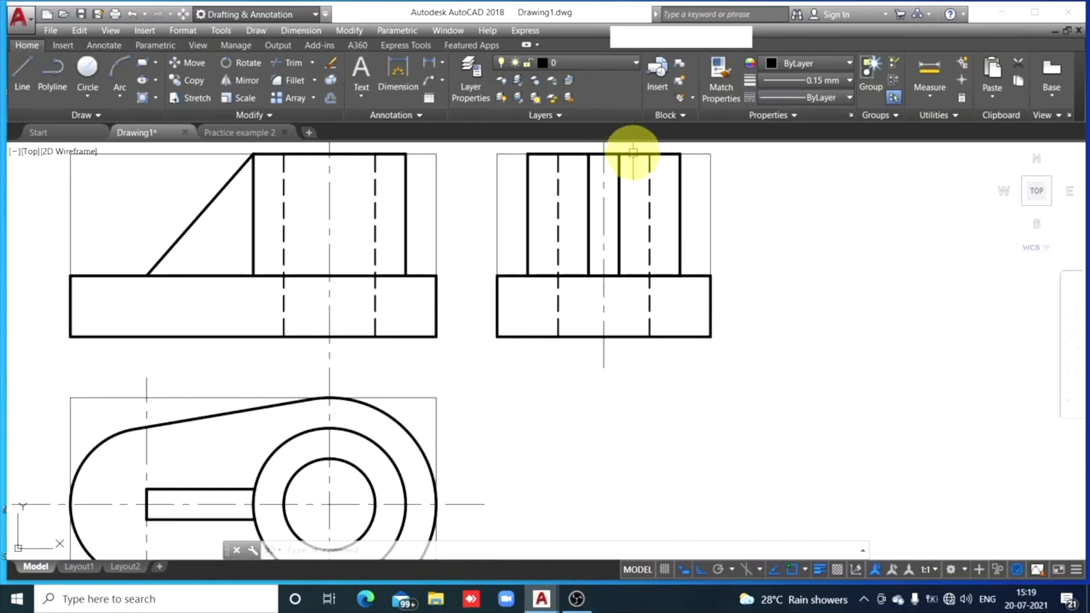
Examine the completed front, side and top views of the bracket, including the rib and hidden lines.
mouse_move(648, 207)
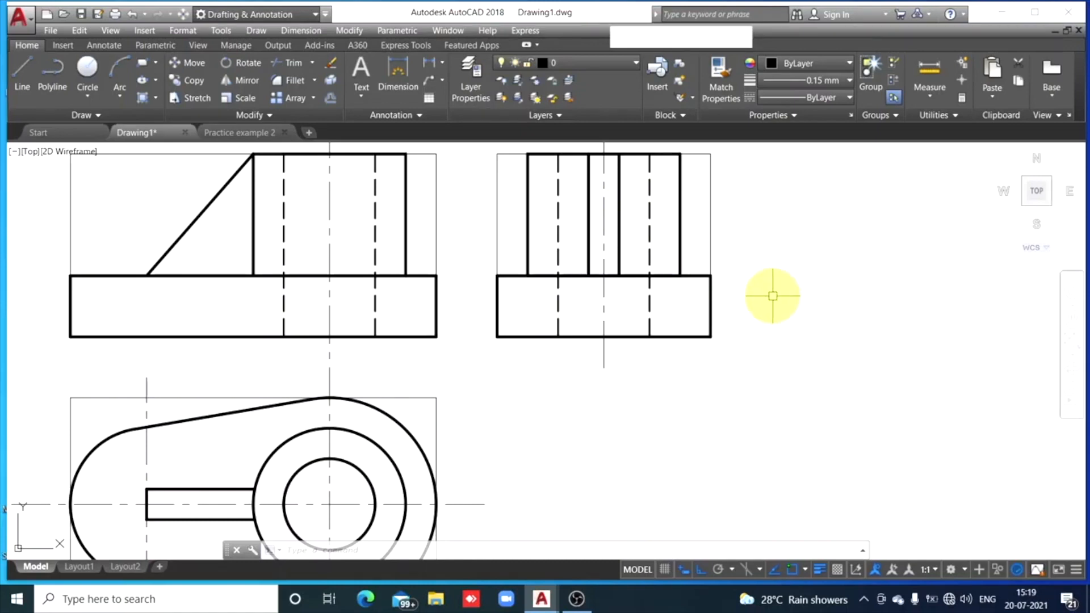
mouse_move(769, 291)
middle_down()
mouse_move(937, 404)
mouse_move(963, 407)
middle_up()
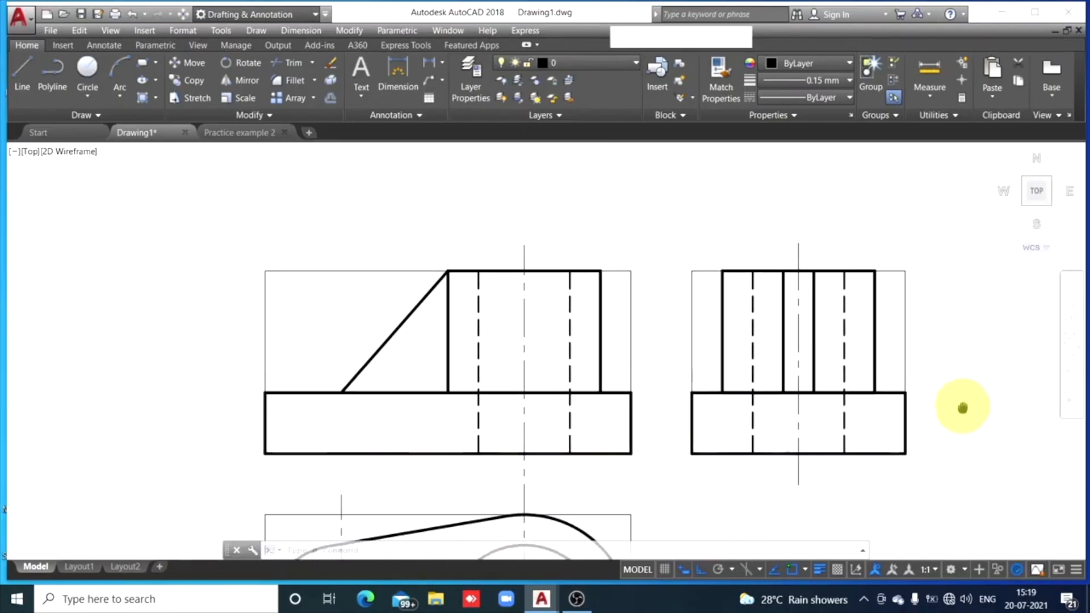
scroll(962, 405, up, 2)
scroll(962, 406, down, 2)
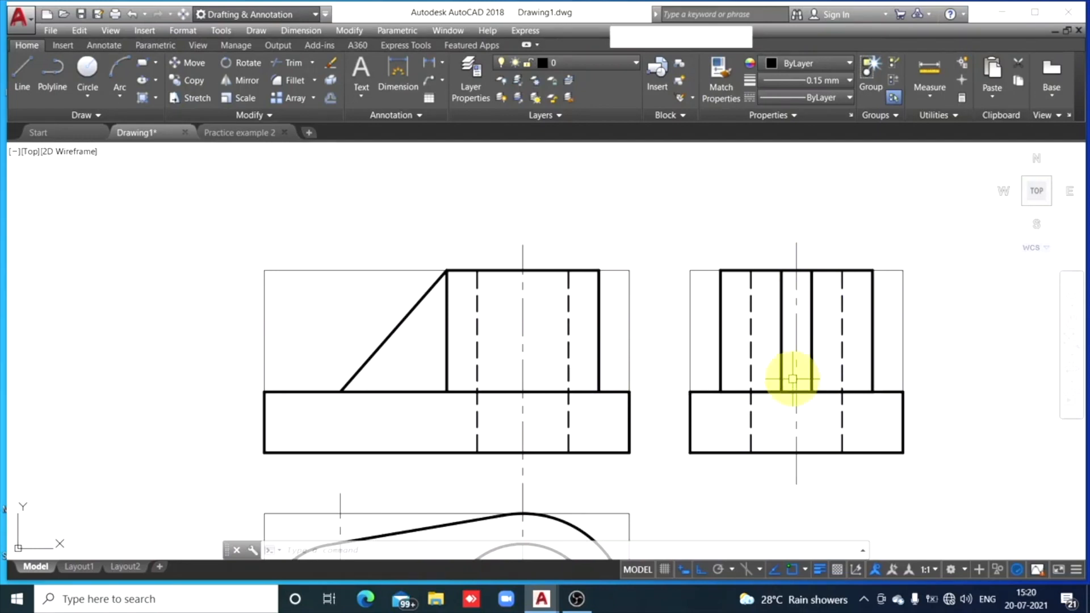
scroll(796, 381, down, 2)
middle_drag(802, 441, 680, 350)
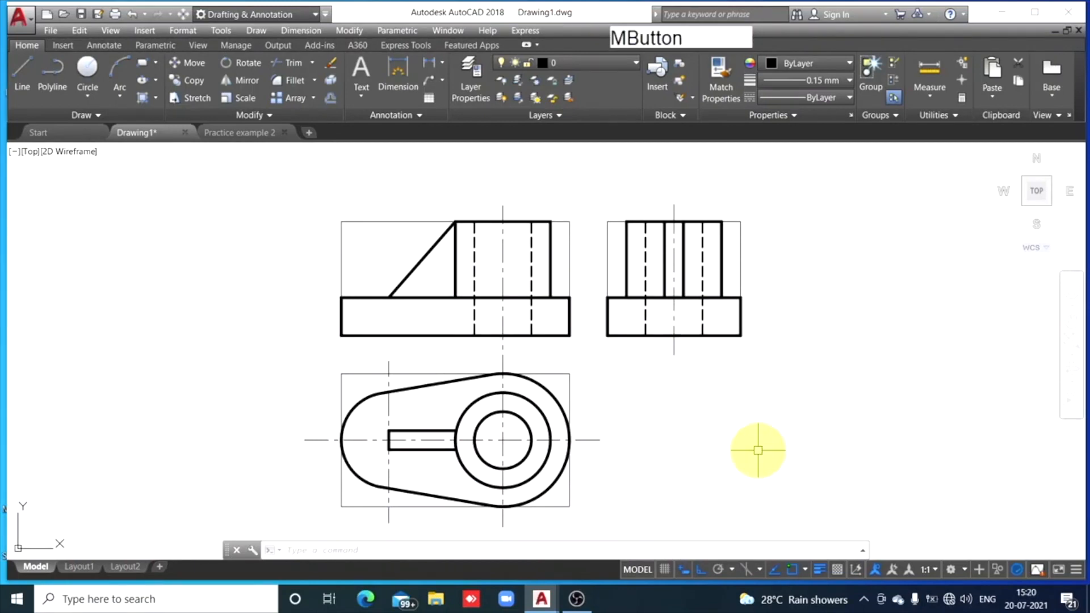
middle_click(758, 450)
middle_click(758, 450)
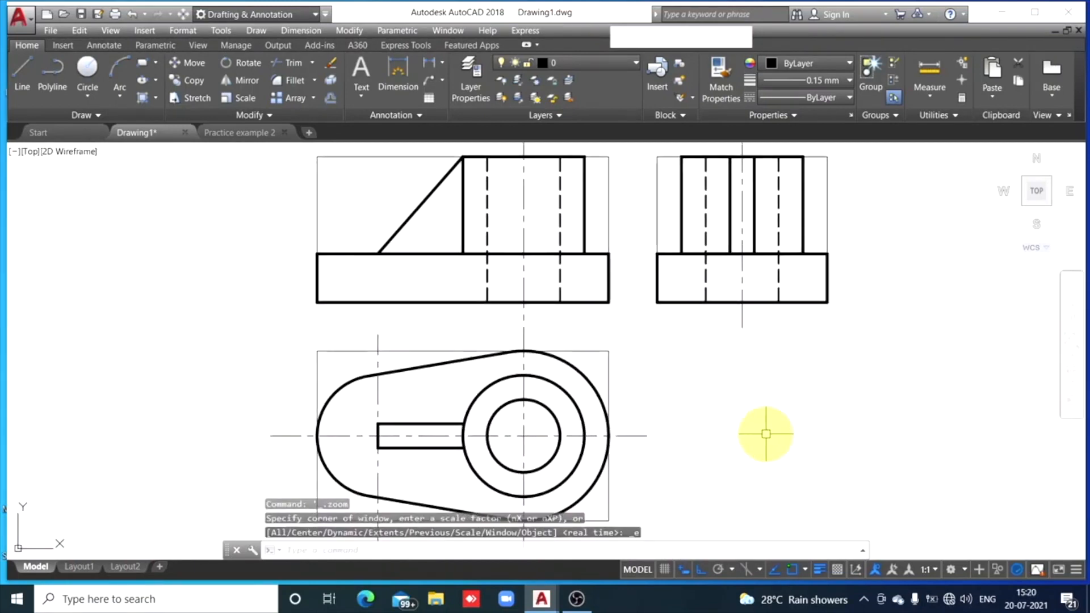
Add a vertical linear dimension for the base's thickness, left of the front view.
scroll(580, 447, down, 2)
middle_drag(572, 370, 507, 305)
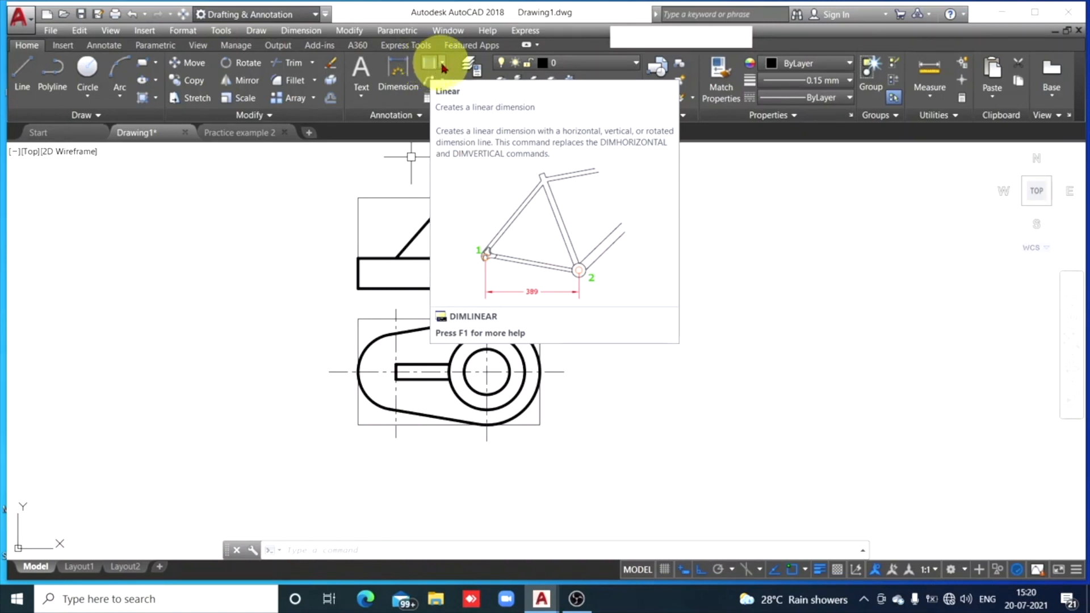
click(442, 64)
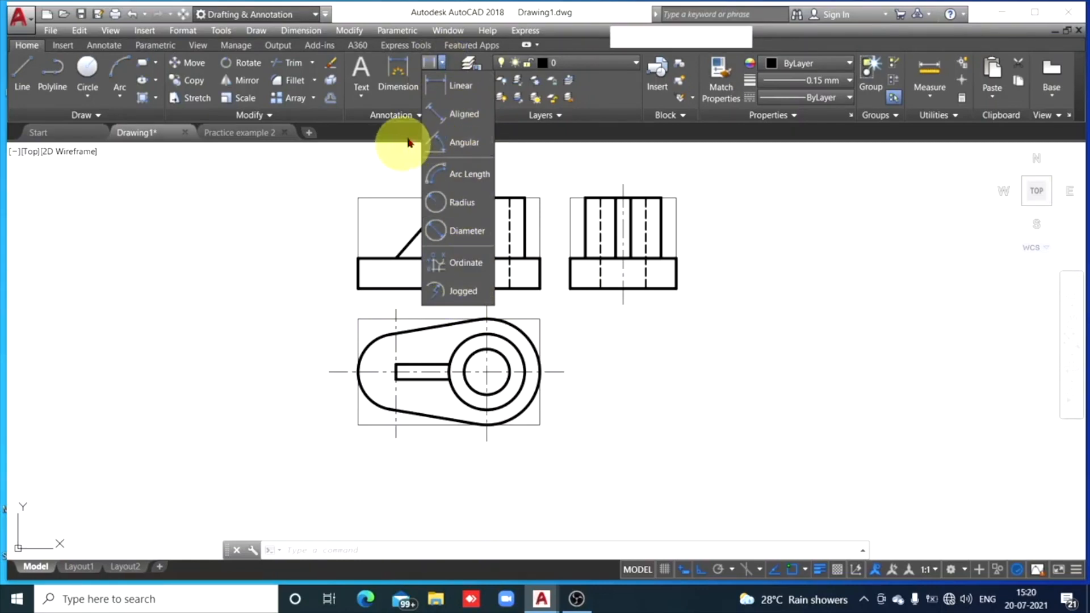
click(429, 61)
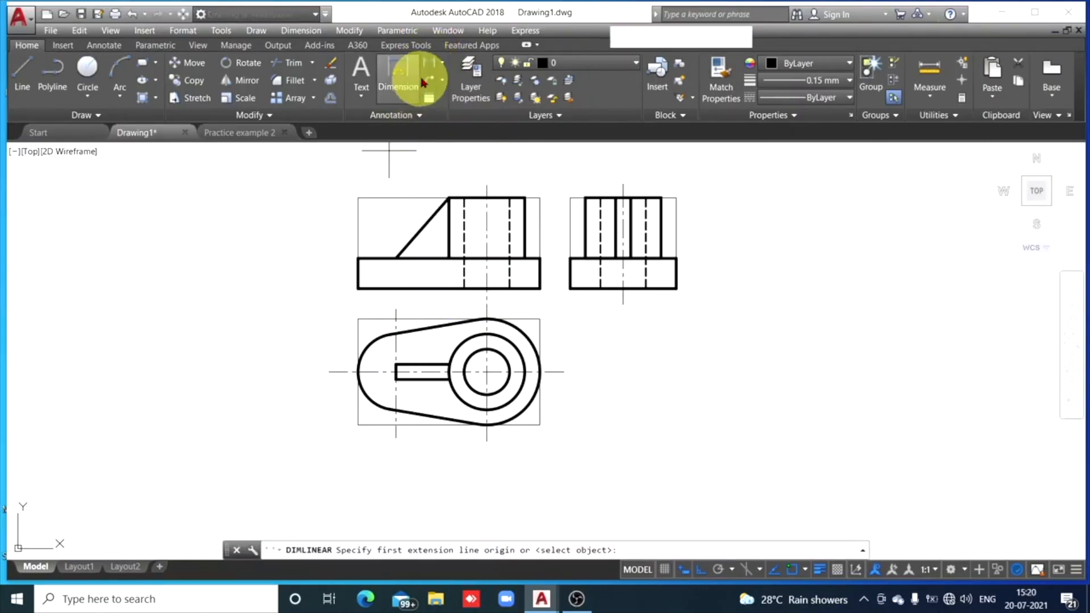
click(359, 258)
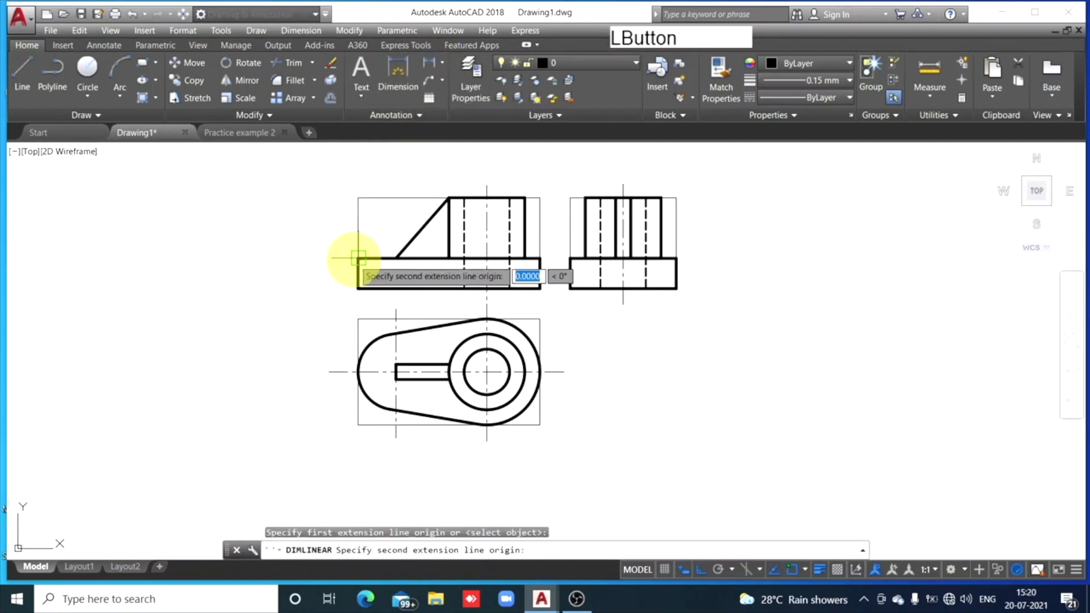
click(356, 289)
click(327, 275)
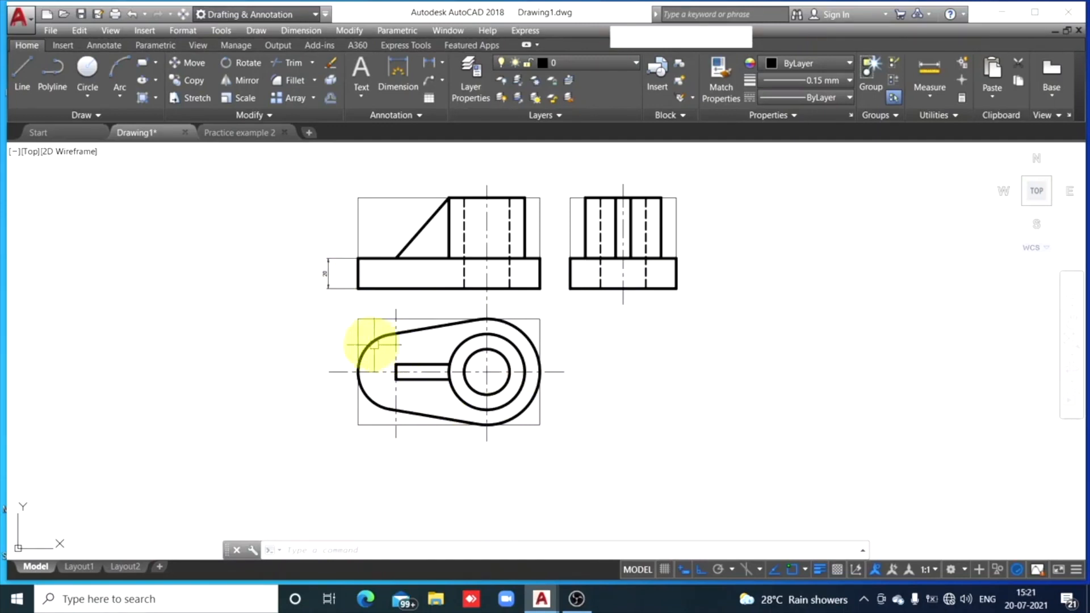
Modify the ISO-25 dimension style: colour the dimension and extension lines blue and set the arrow size to 4.
click(329, 273)
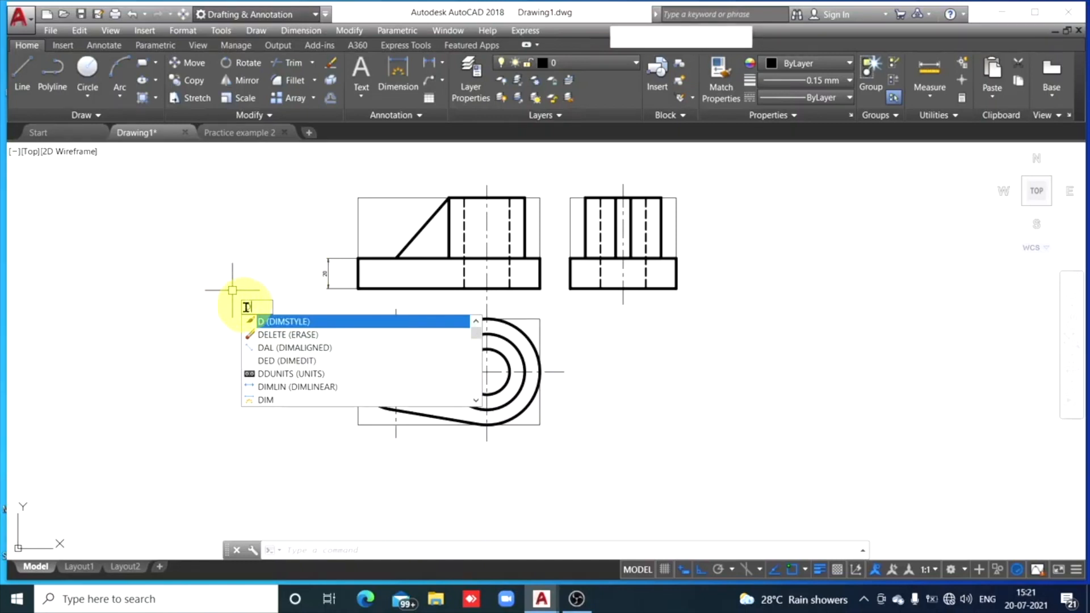
click(297, 323)
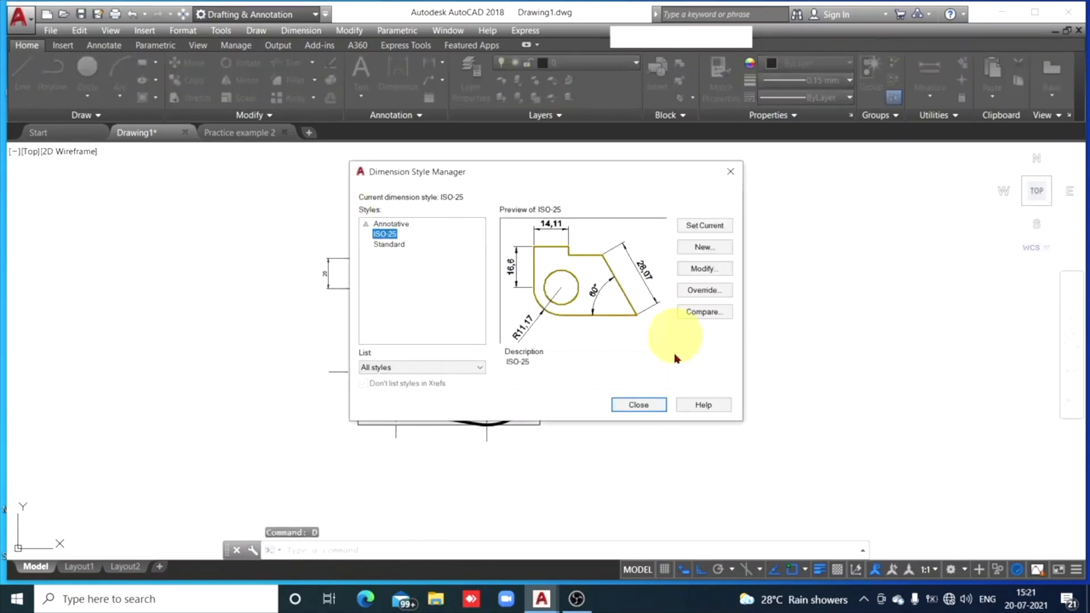
click(702, 270)
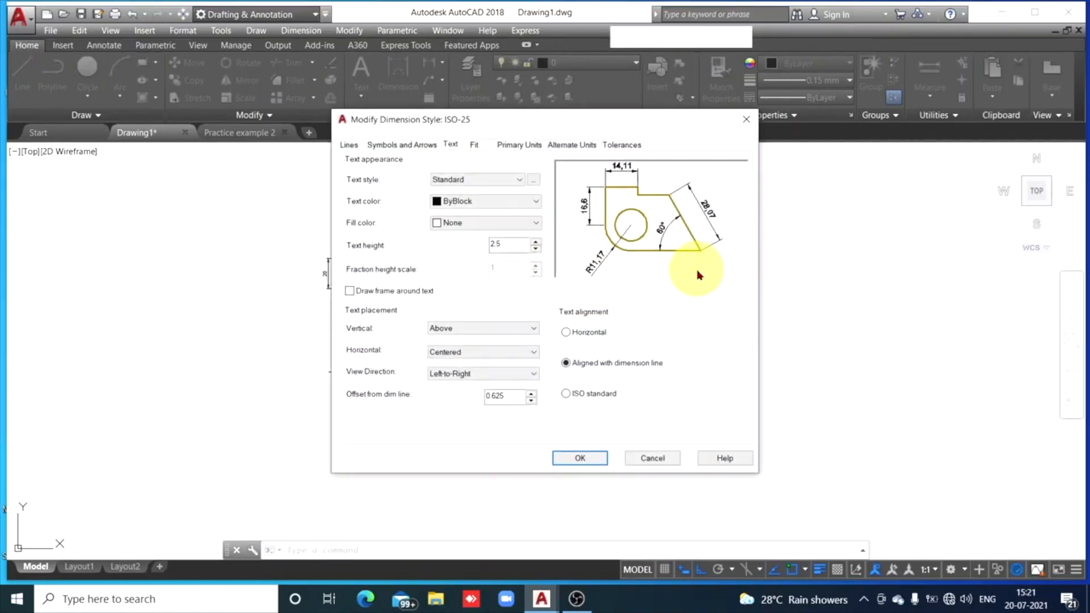
click(349, 146)
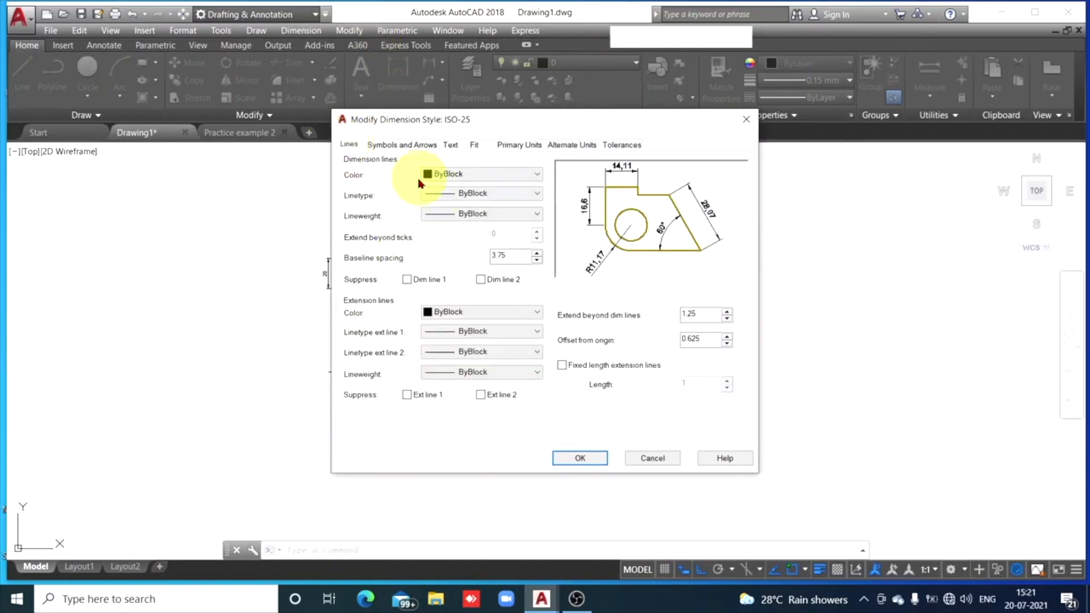
click(537, 176)
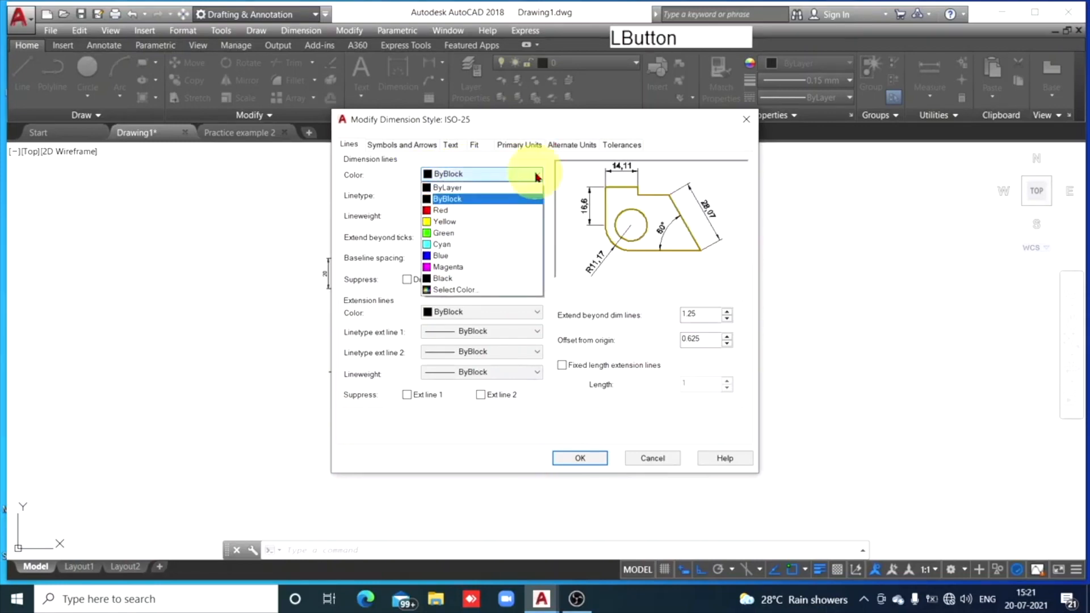
click(469, 256)
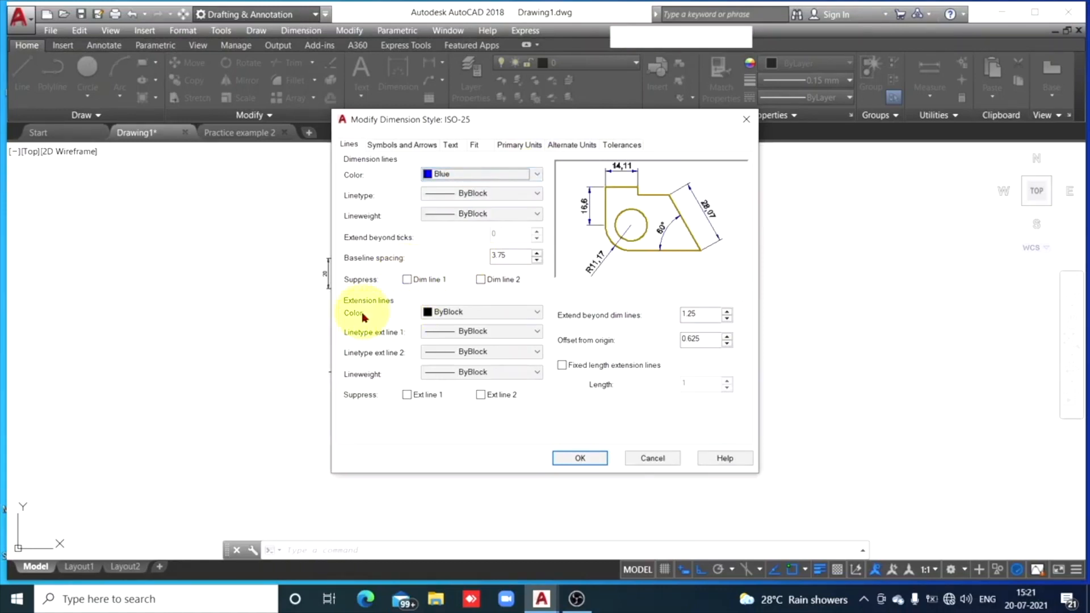
click(537, 311)
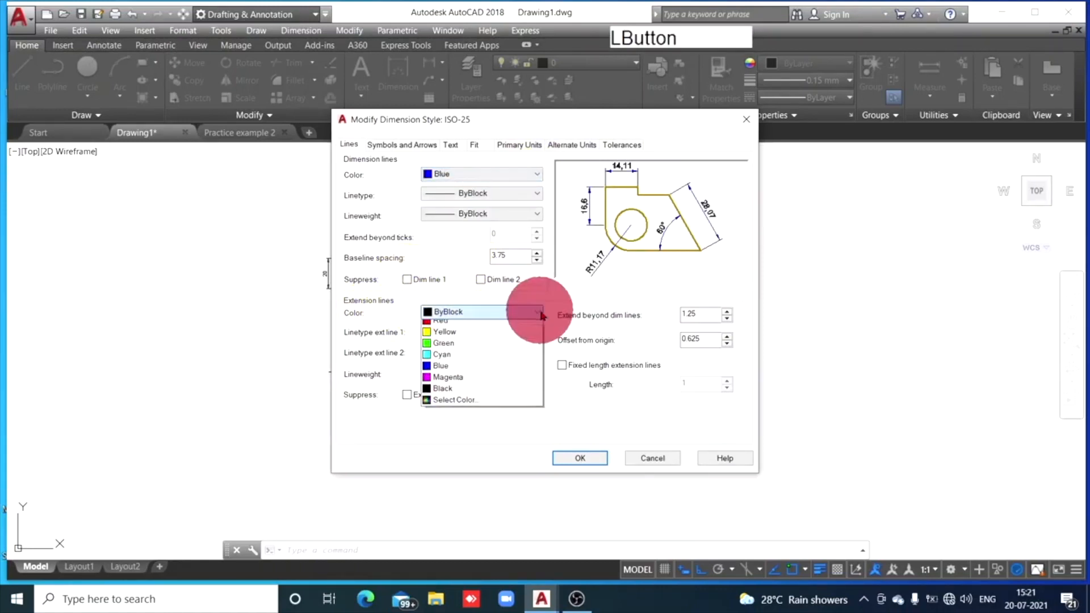
click(443, 396)
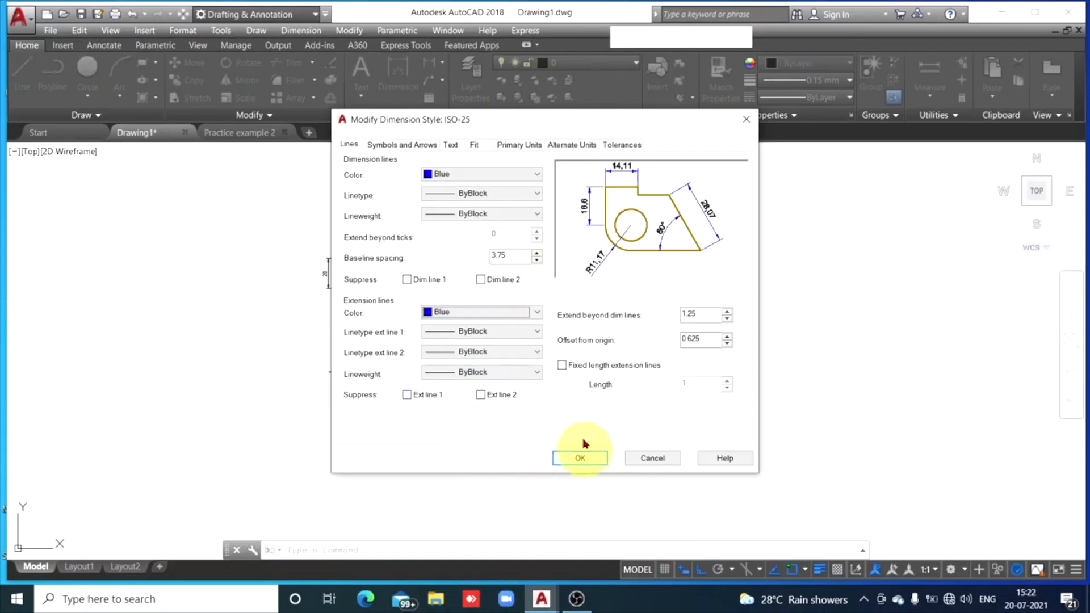
click(397, 146)
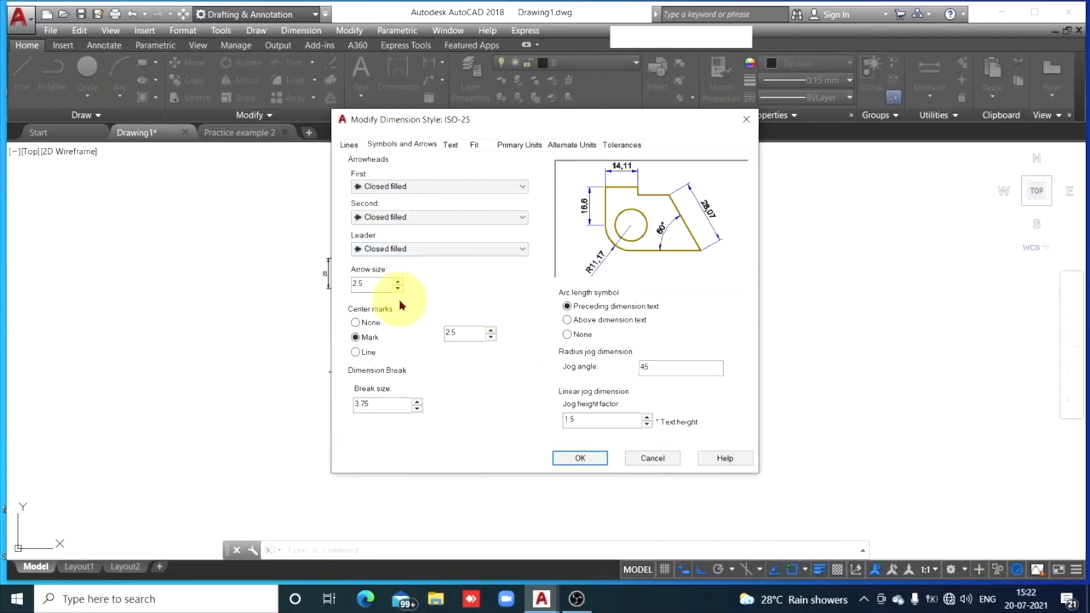
drag(393, 284, 337, 290)
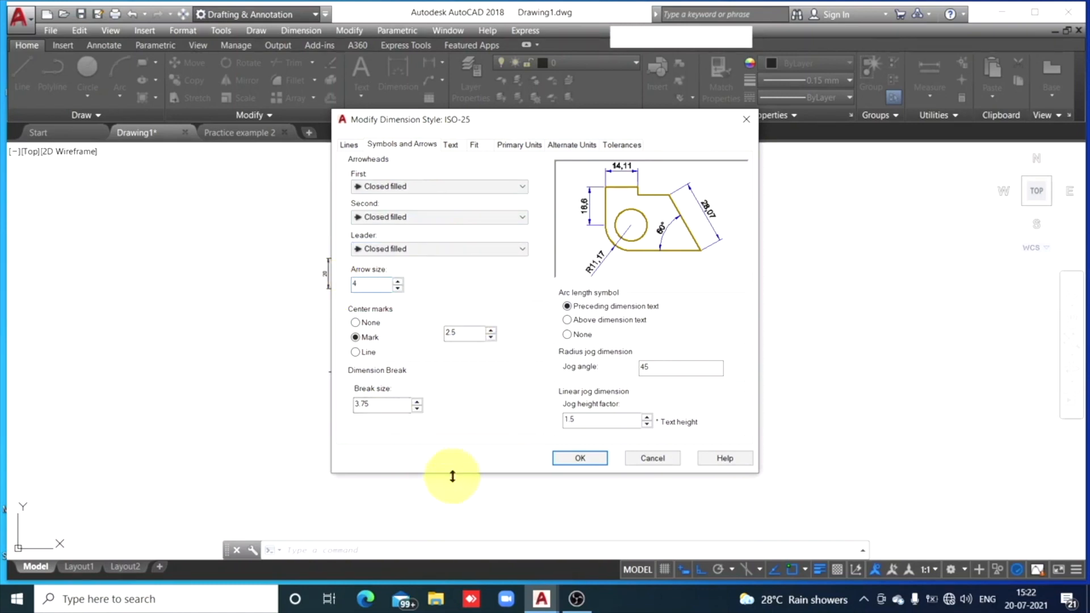
Set the ISO-25 style's dimension text to blue, height 5 and ISO standard alignment, and save the style changes.
click(451, 145)
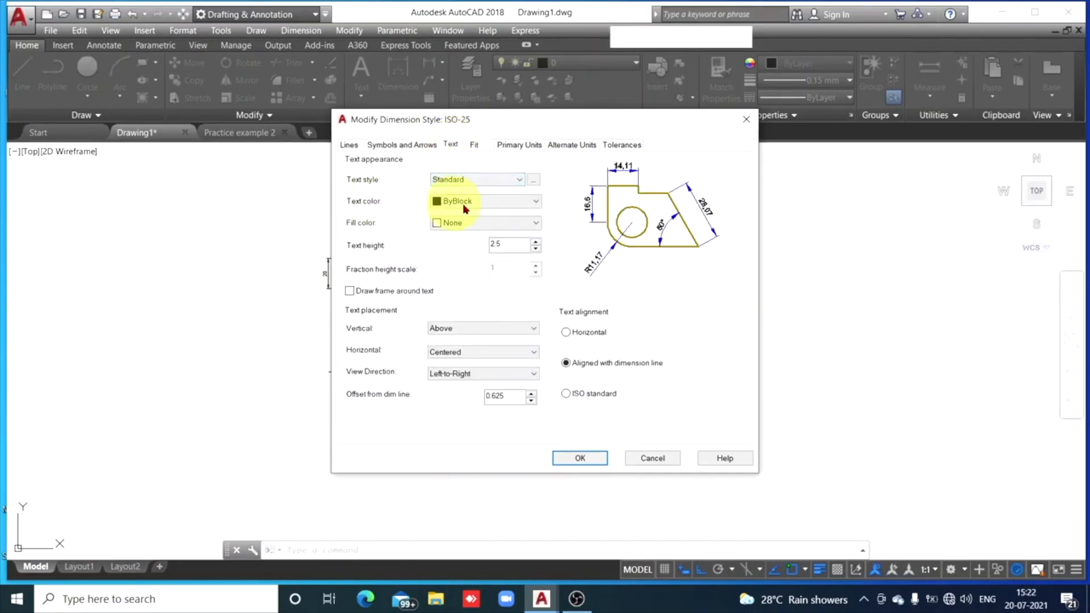
click(534, 205)
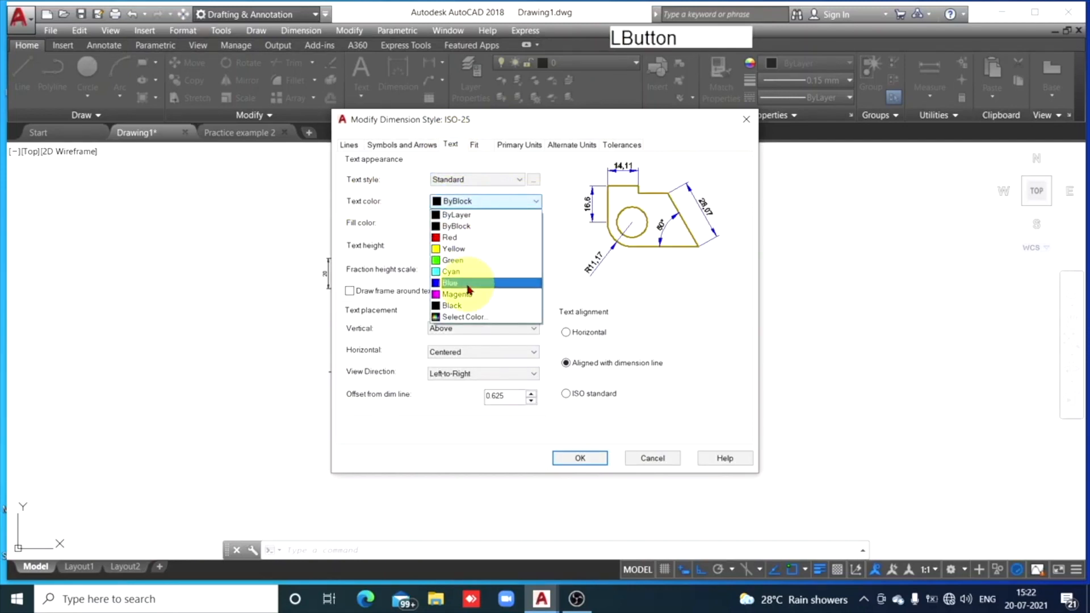
click(478, 274)
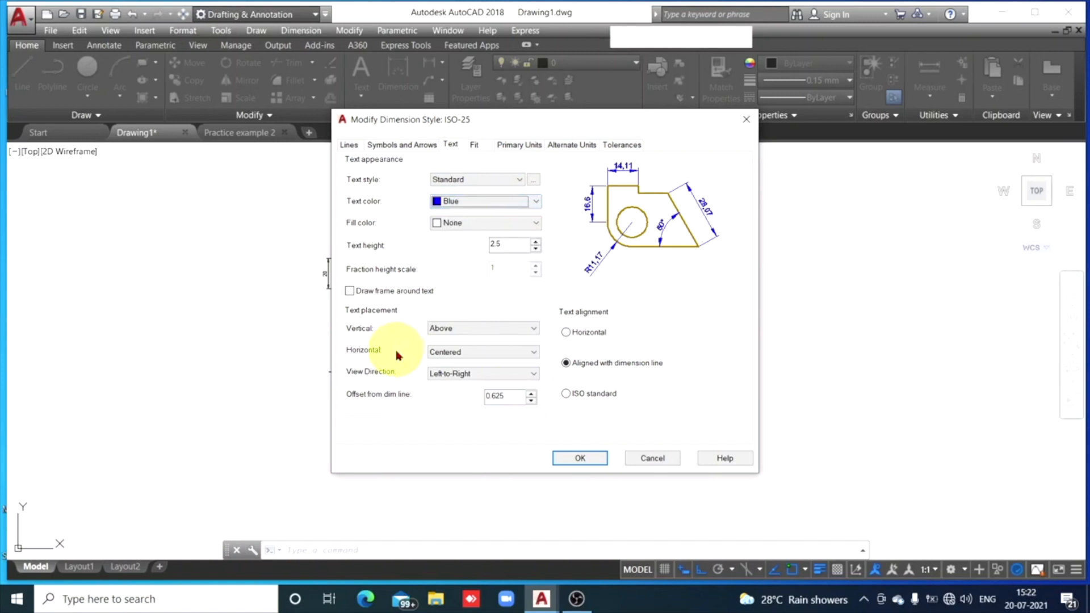
double_click(503, 245)
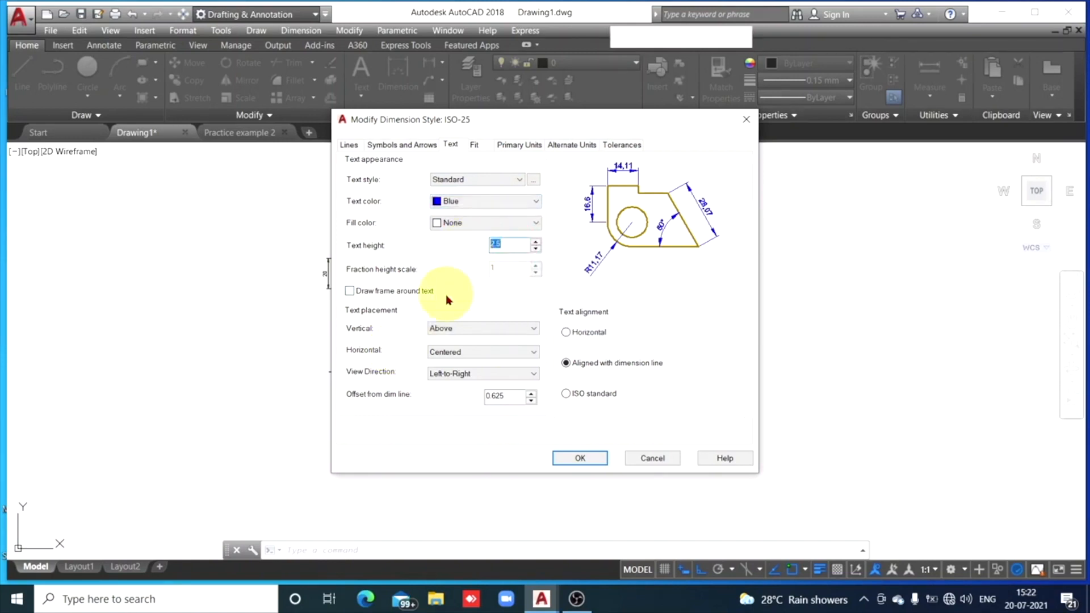
text(5)
click(567, 395)
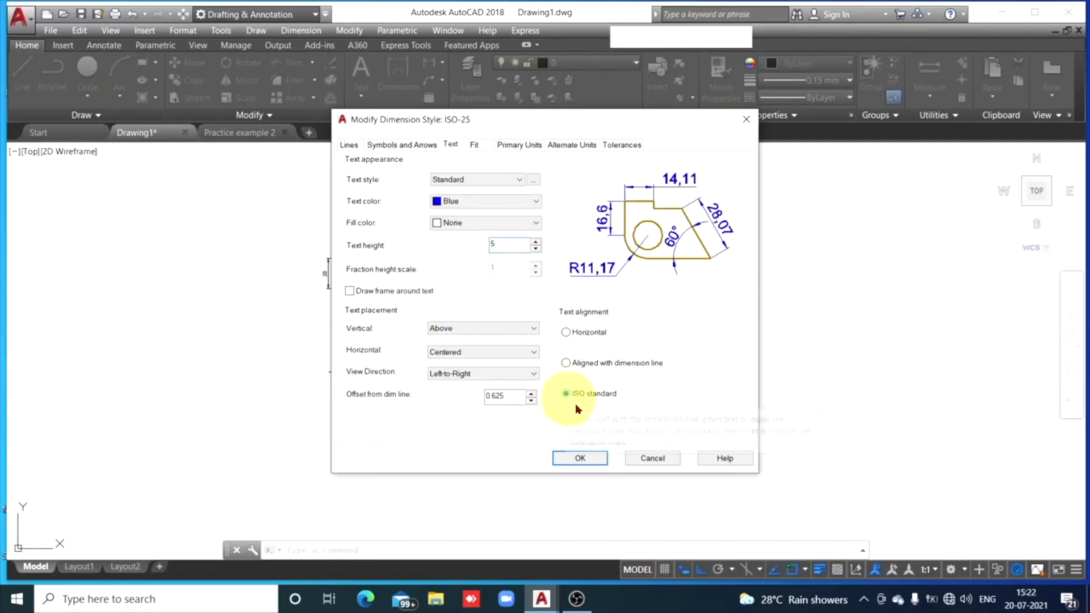
click(586, 461)
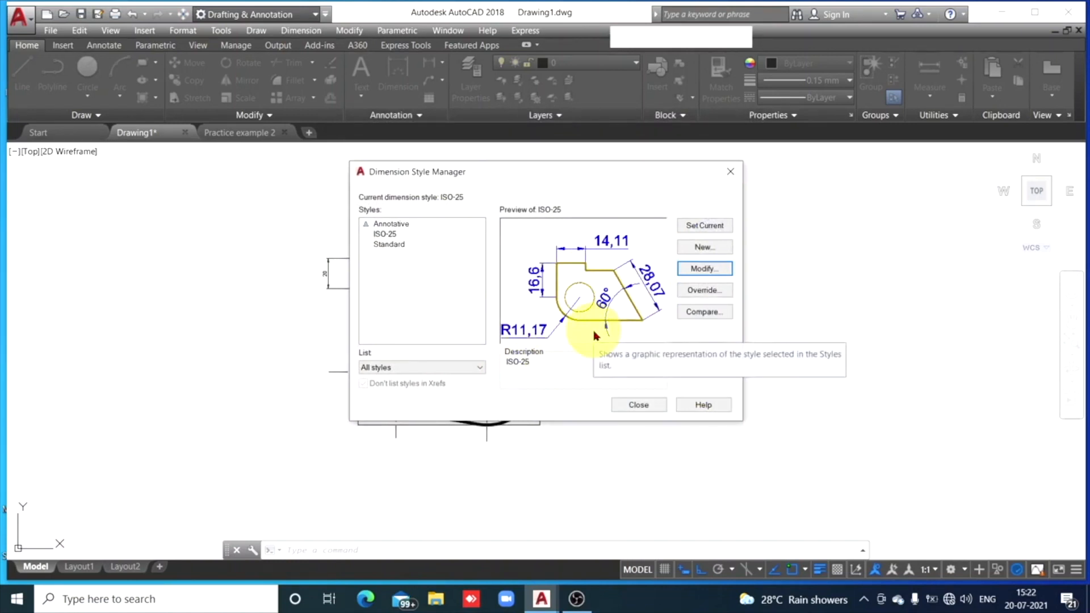
click(639, 405)
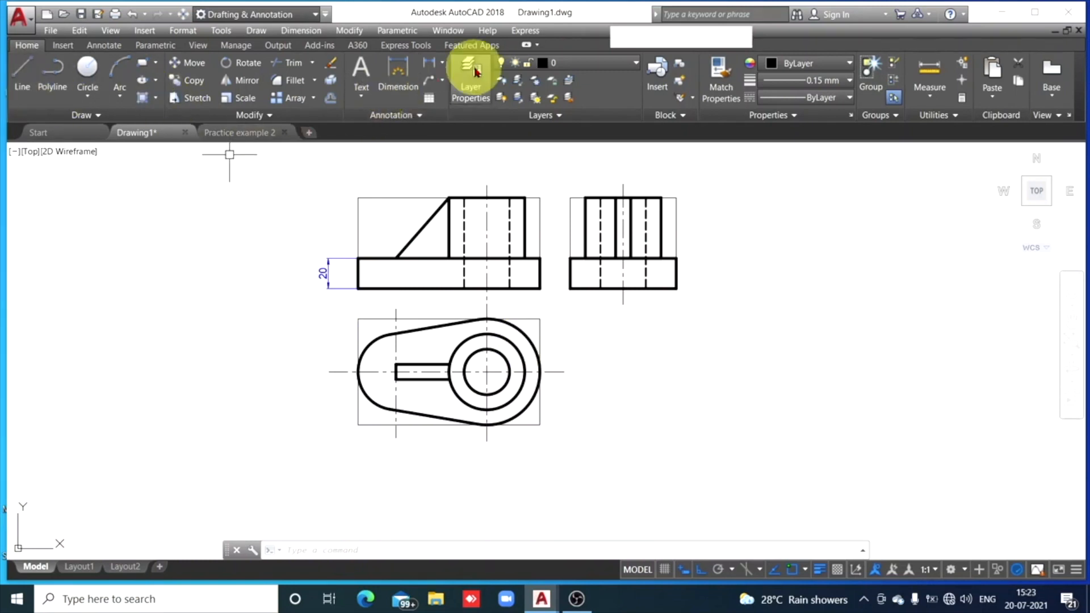
Add a vertical linear dimension for the front view's overall height, outside the base thickness dimension.
click(431, 63)
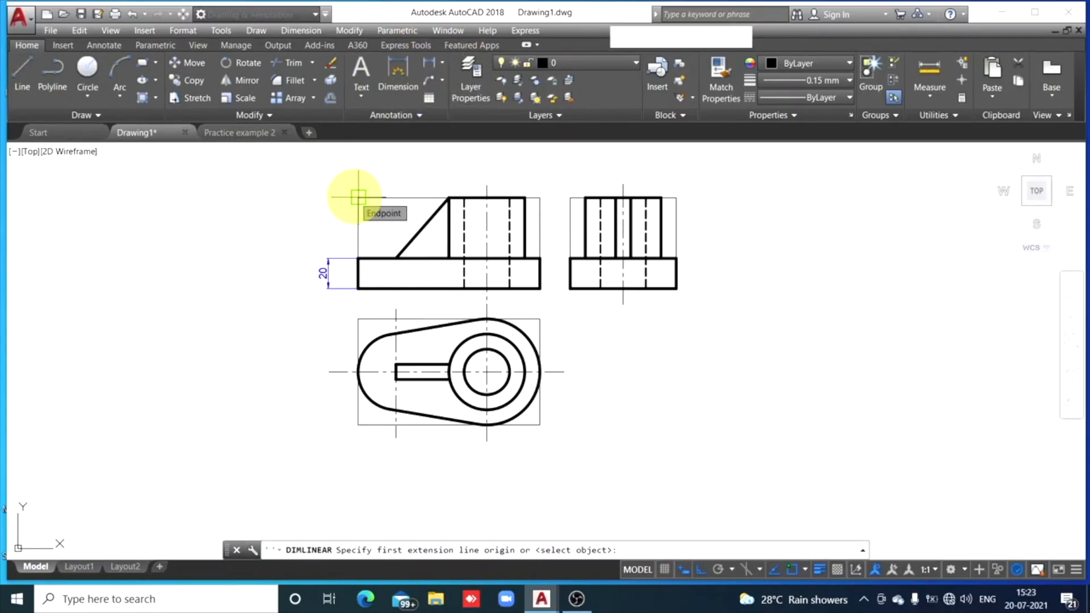
click(358, 197)
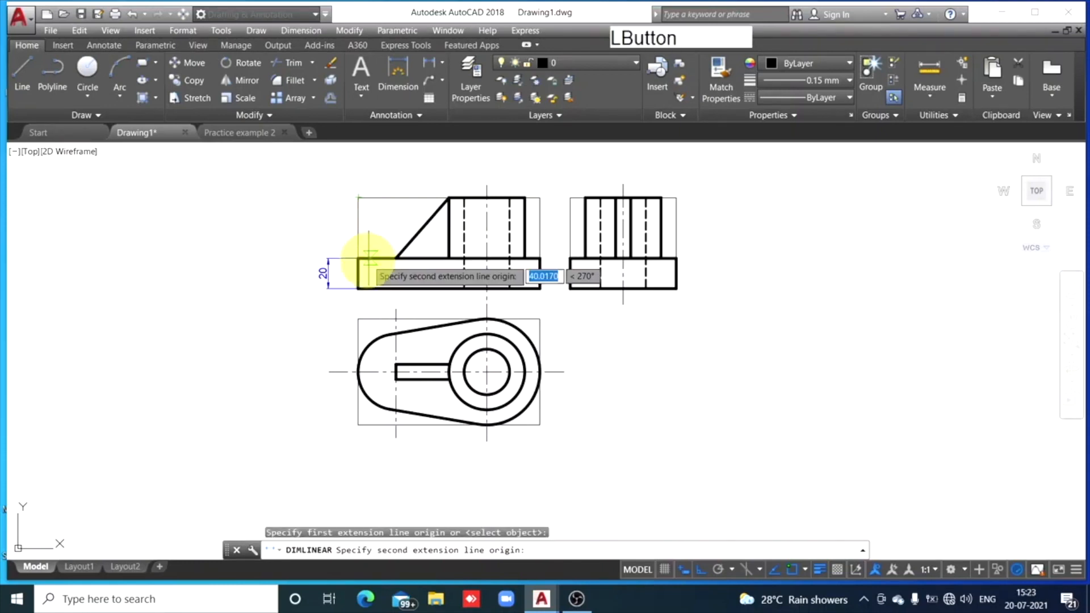
click(358, 289)
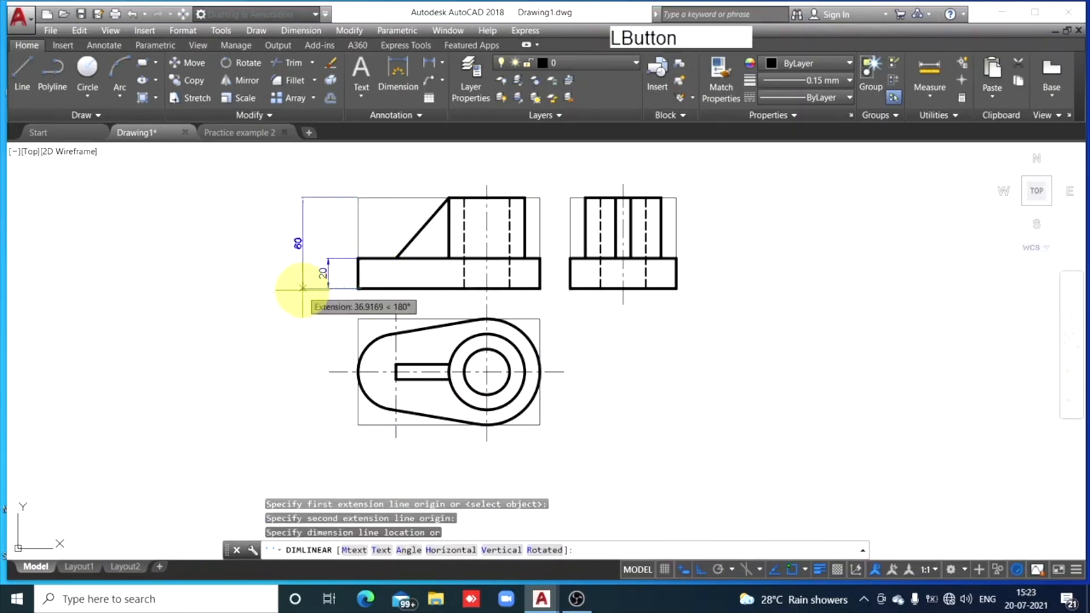
click(303, 285)
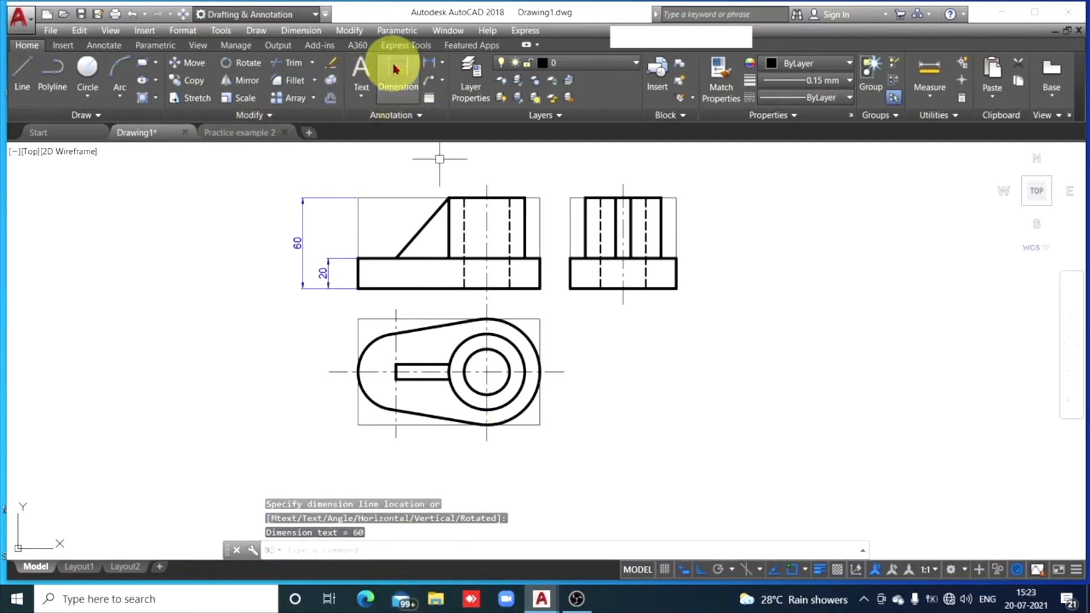
Add a horizontal linear dimension below the top view between the lower ends of its two vertical centrelines.
click(429, 68)
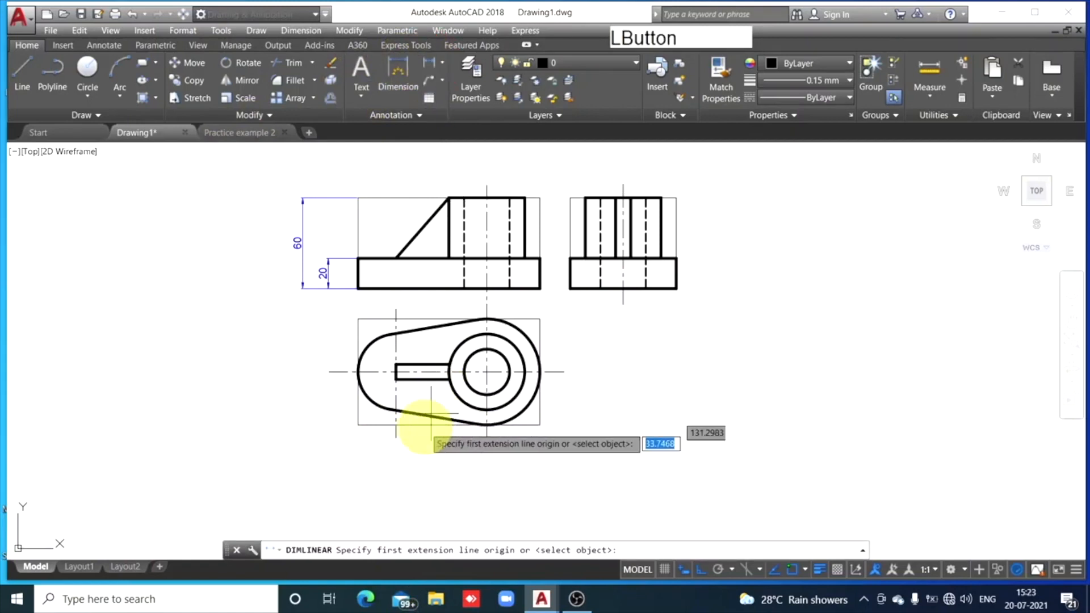
click(396, 438)
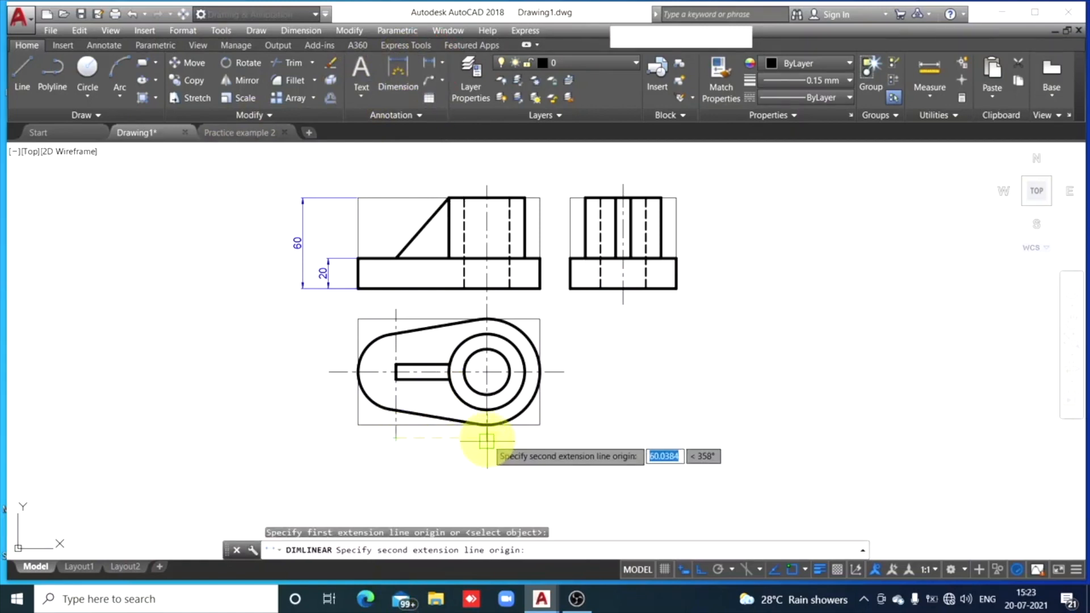
click(487, 438)
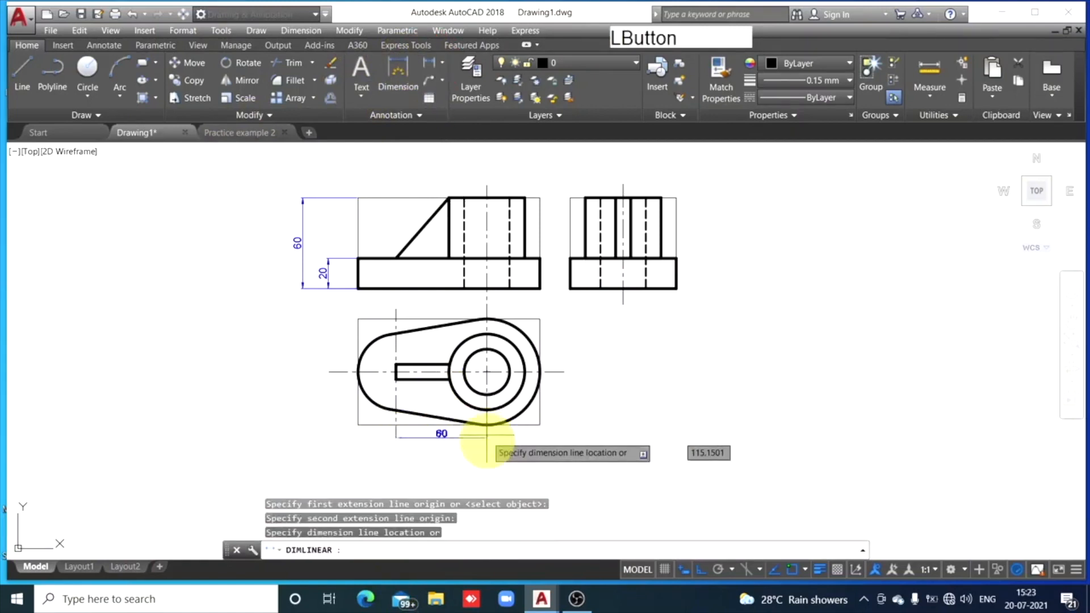
click(486, 459)
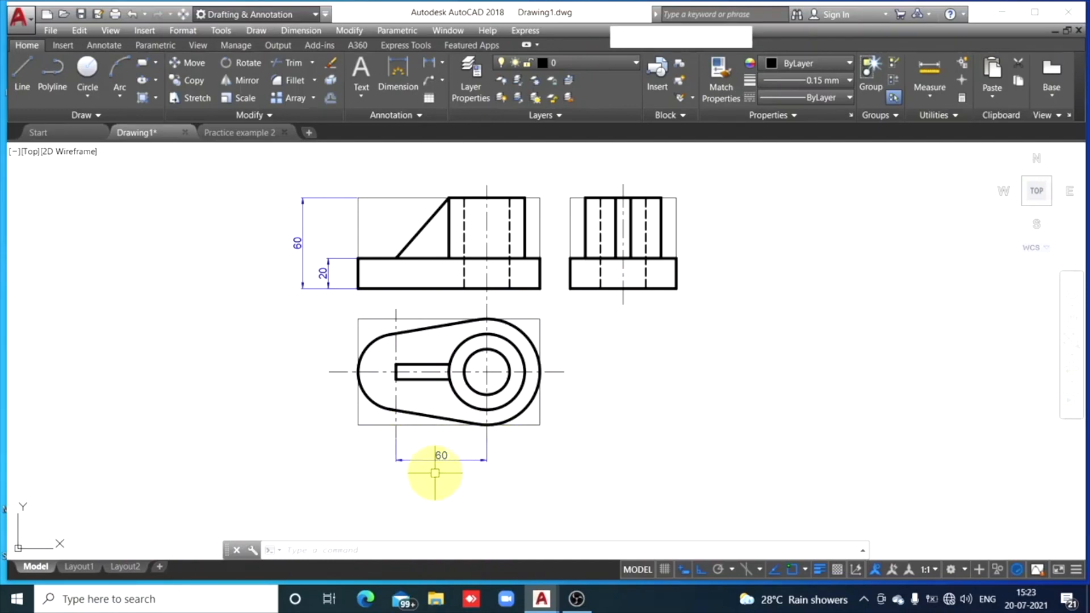
Add a radius dimension to the top view's small left end arc, with its text outside the outline at lower left.
click(444, 64)
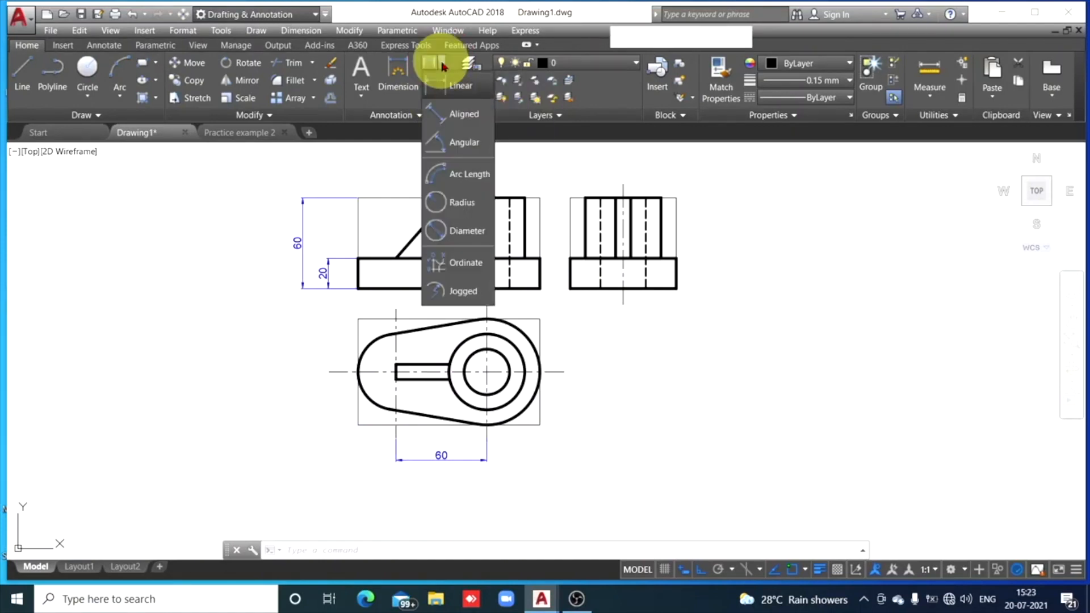
click(461, 205)
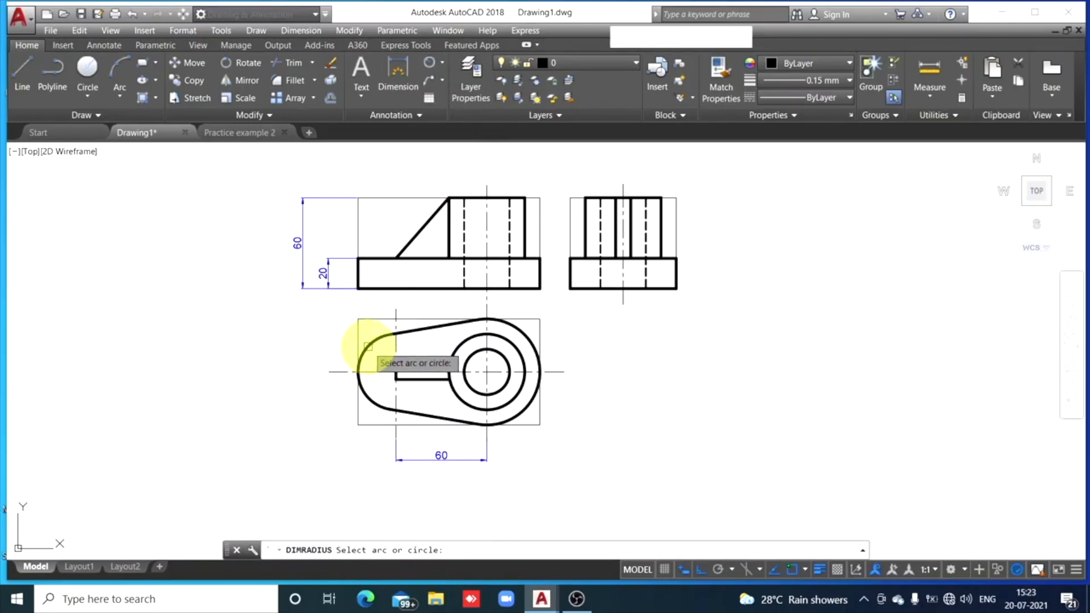
click(368, 346)
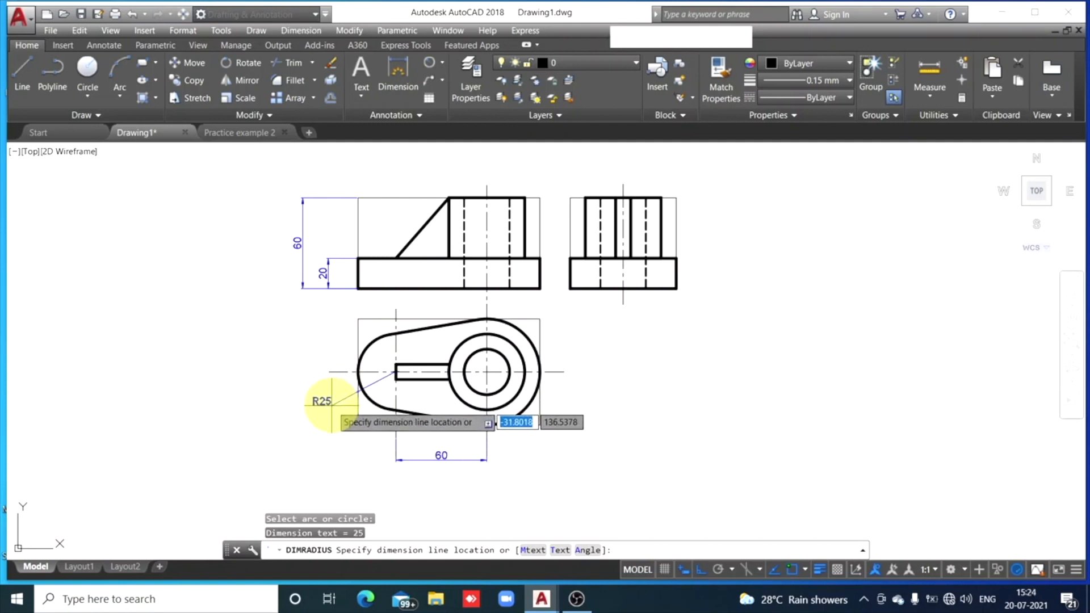
click(331, 402)
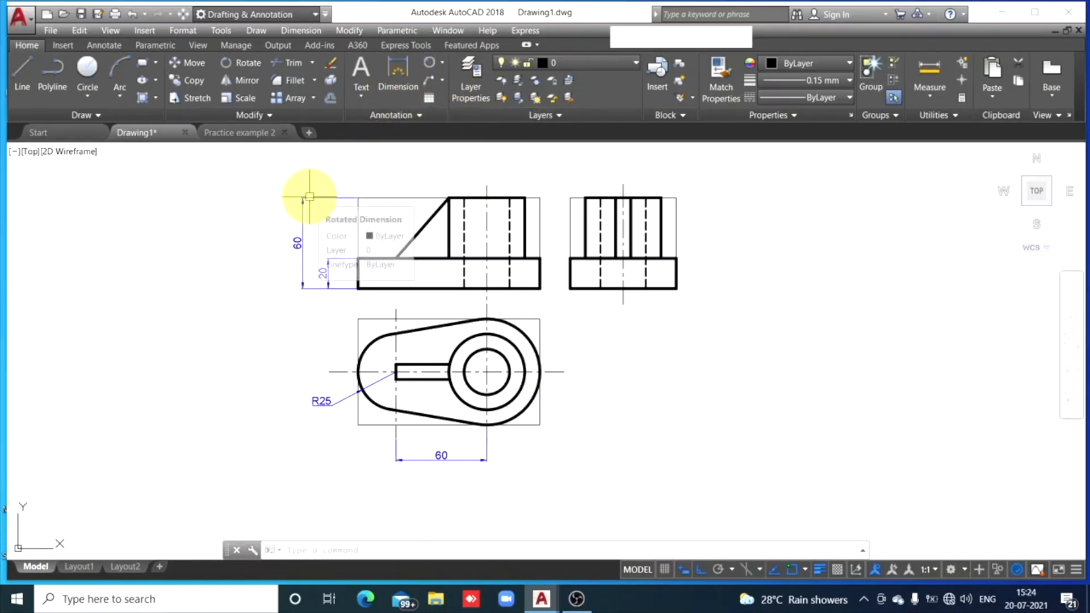
Add a radius dimension to the top view's large right end arc, with its text below the outline.
text(dra)
key(space)
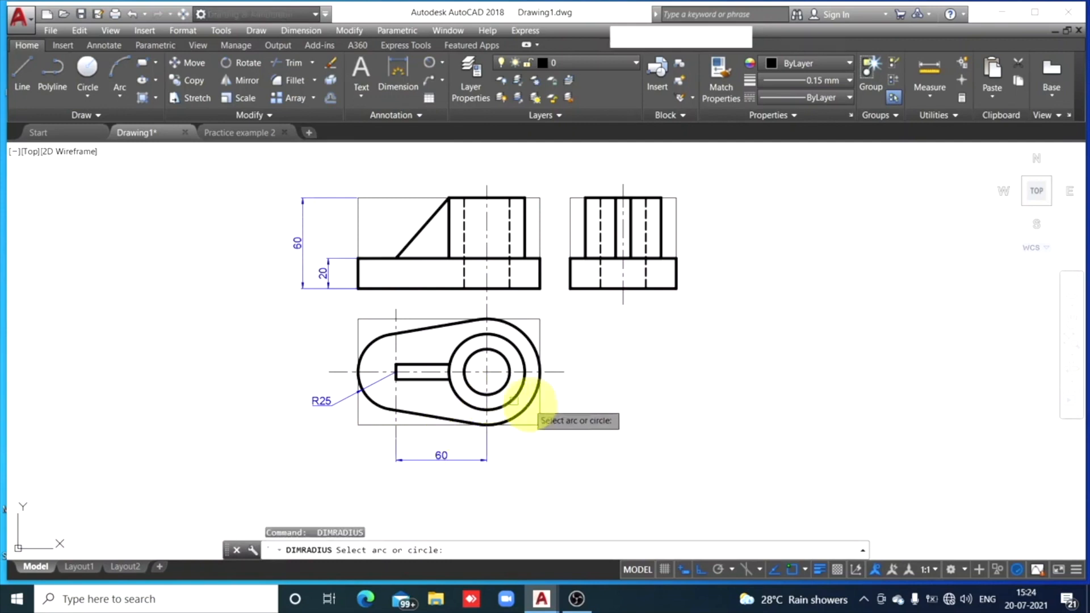
click(515, 415)
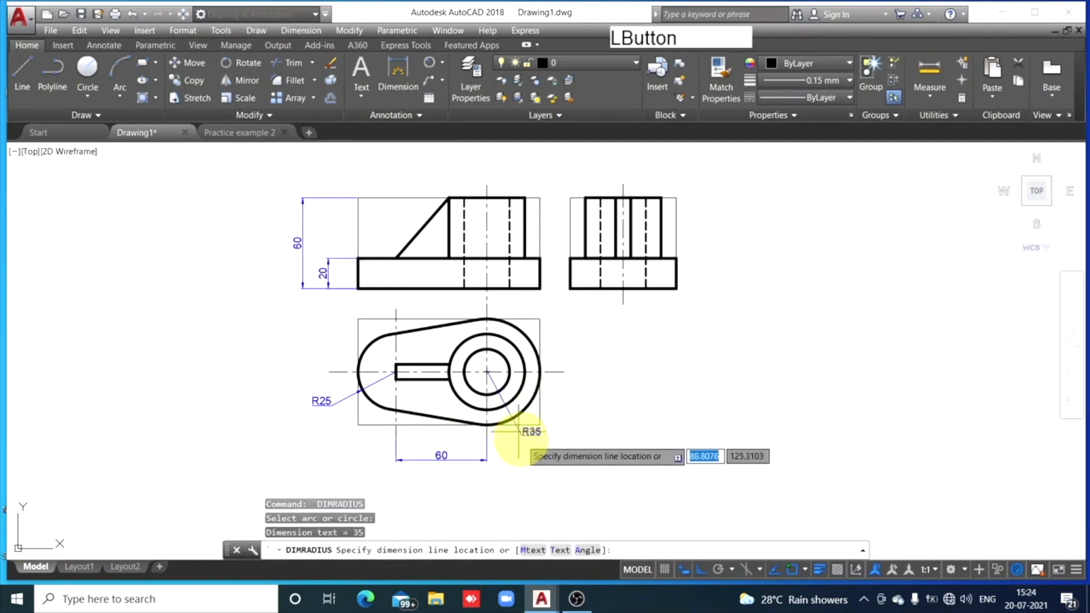
click(523, 457)
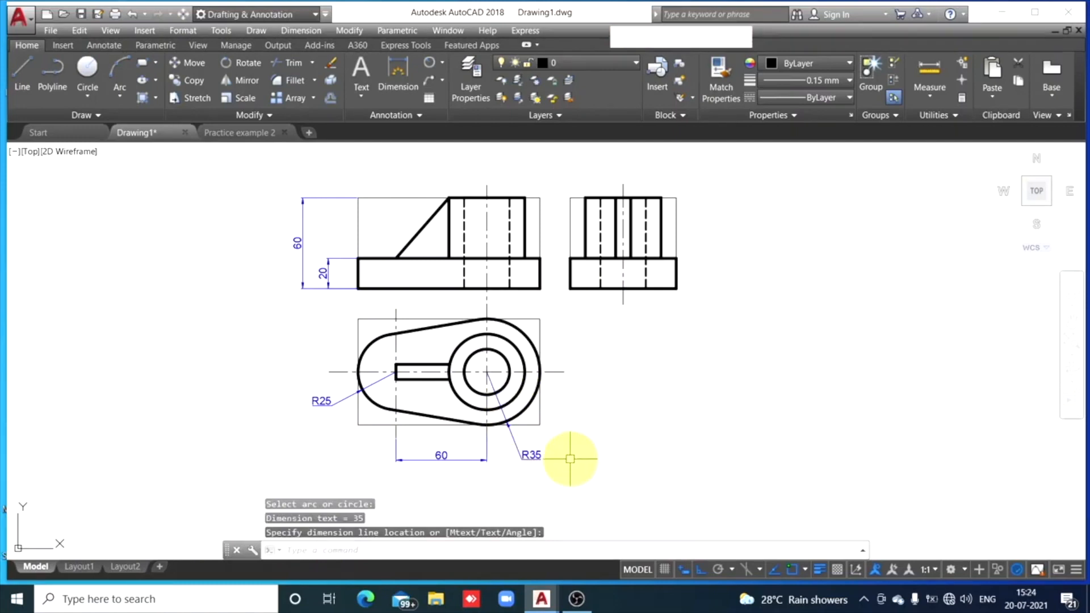
Try a radius dimension on the boss's outer circle in the top view, and erase it.
key(space)
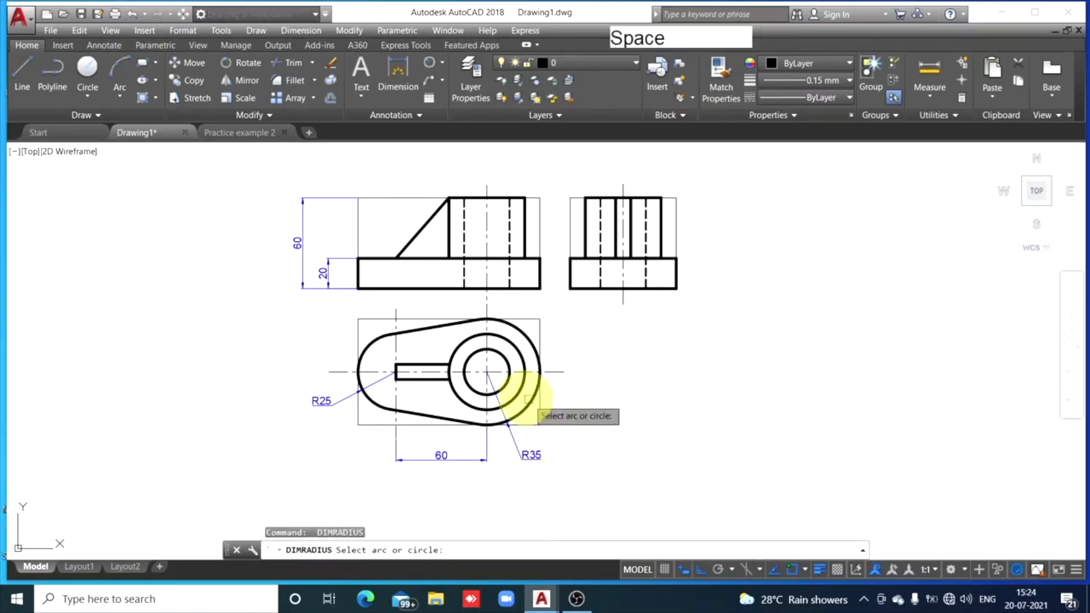
click(519, 391)
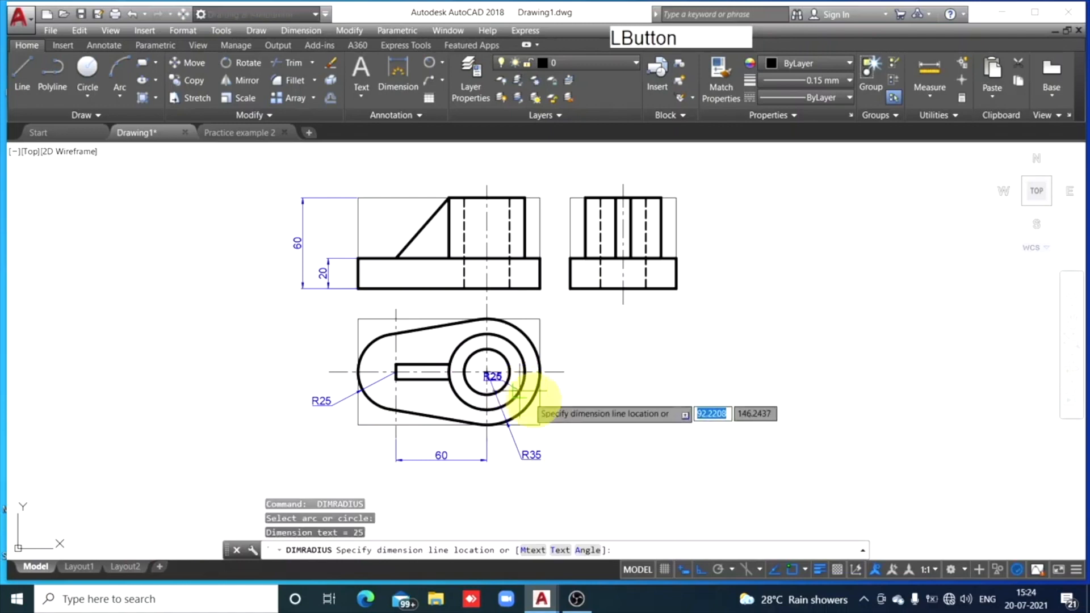
click(576, 434)
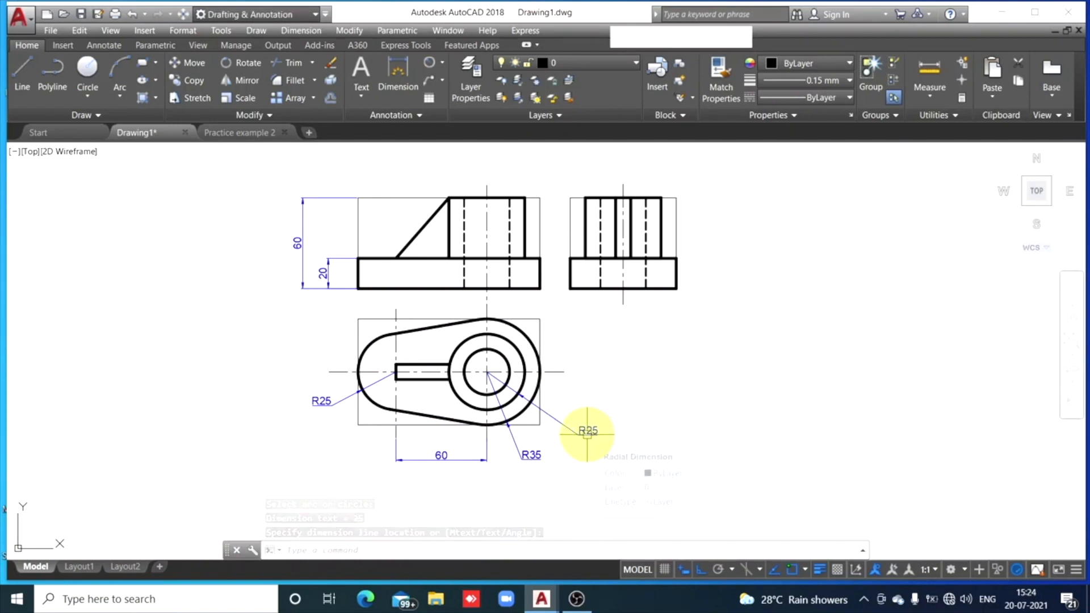
click(589, 436)
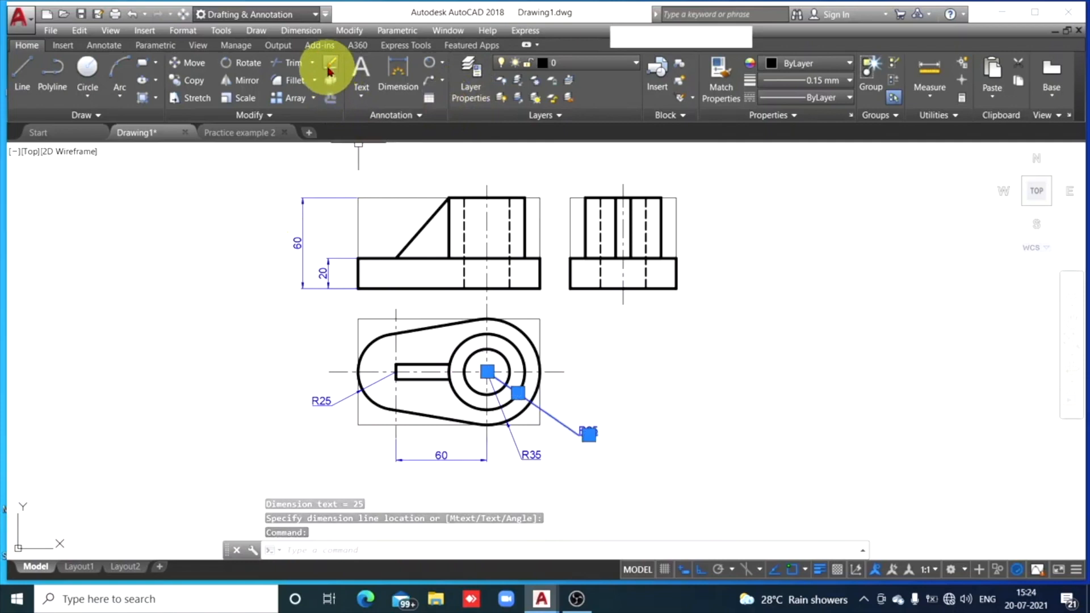
click(330, 65)
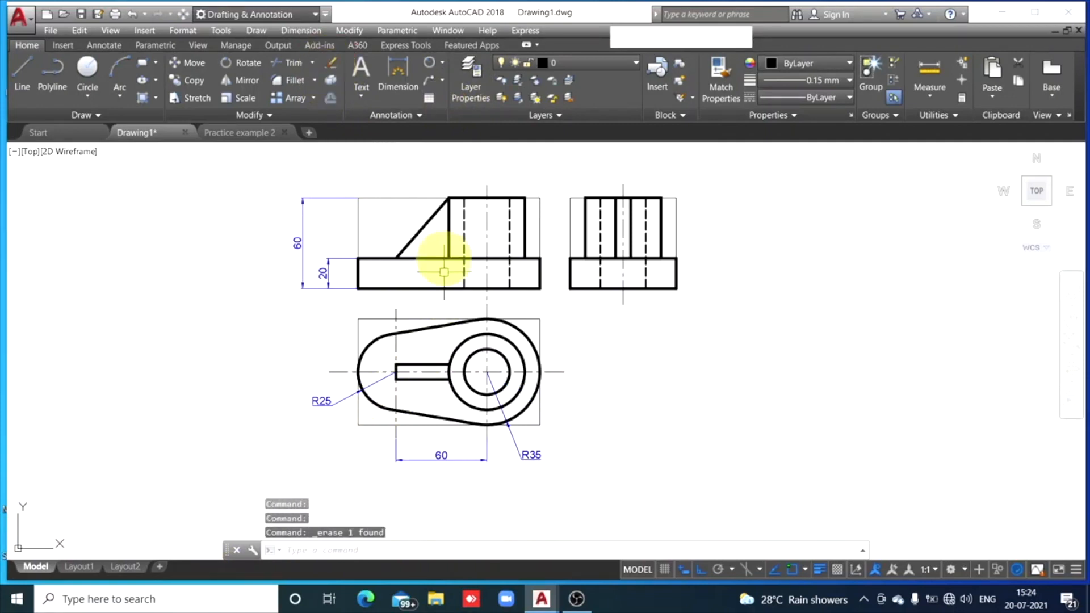
Add a diameter dimension to the boss's outer circle in the top view, with its text outside the outline at lower right.
click(443, 63)
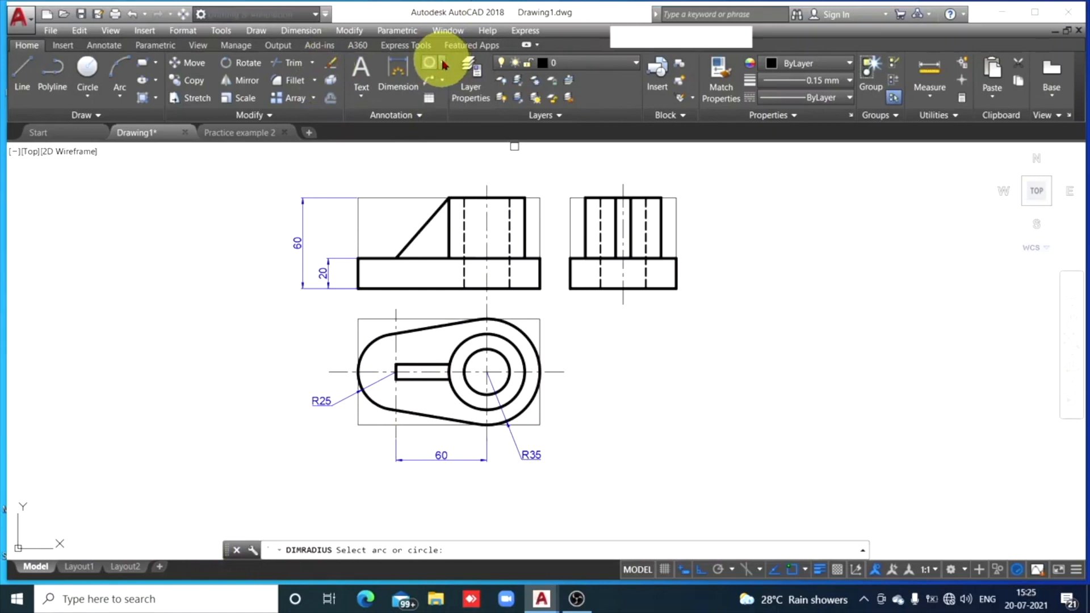
click(443, 64)
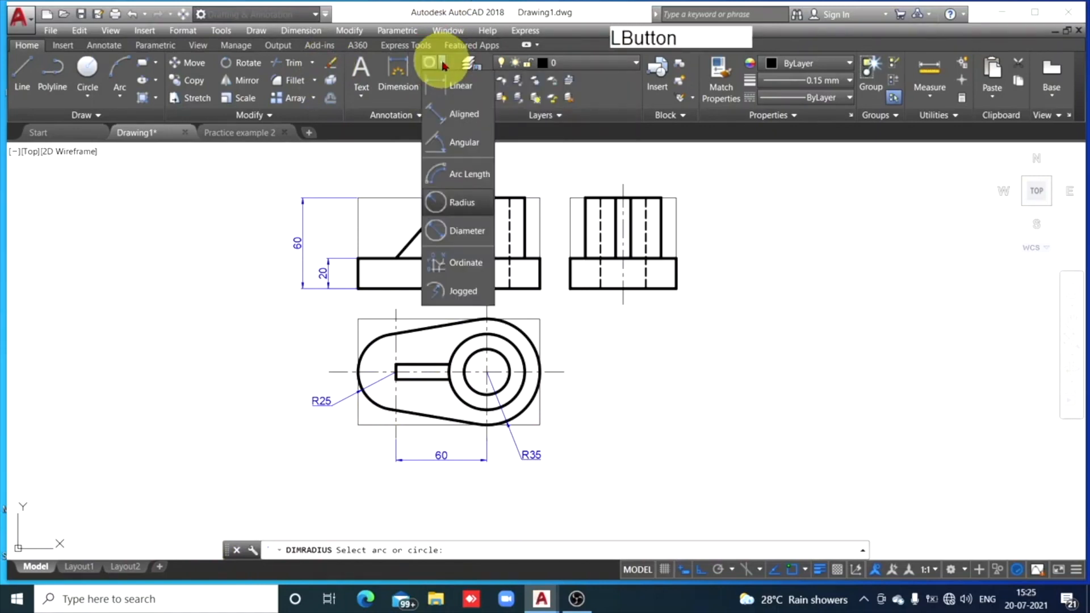
click(471, 231)
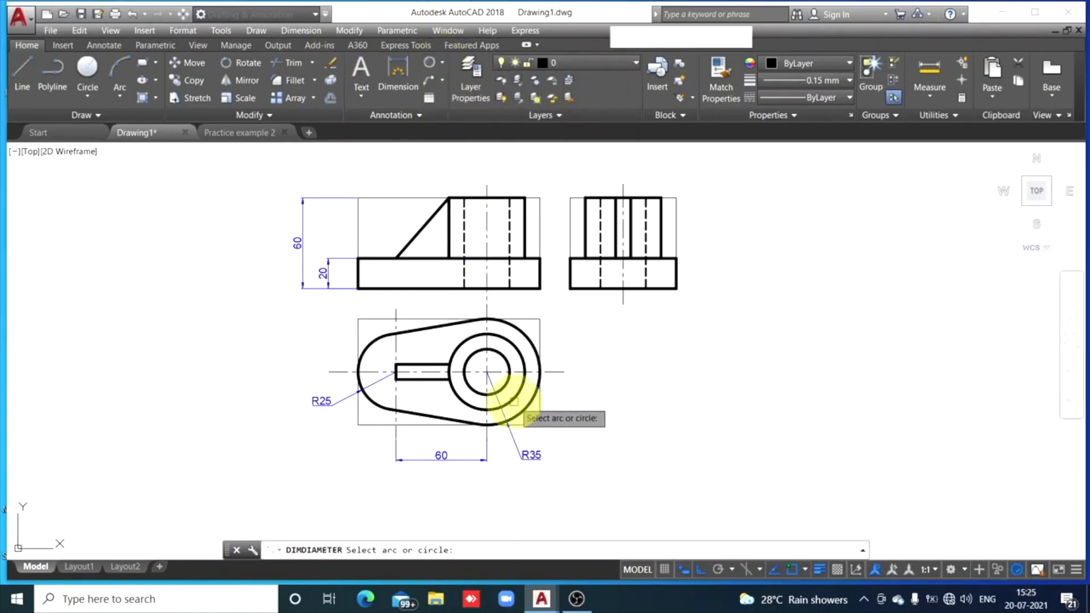
click(519, 389)
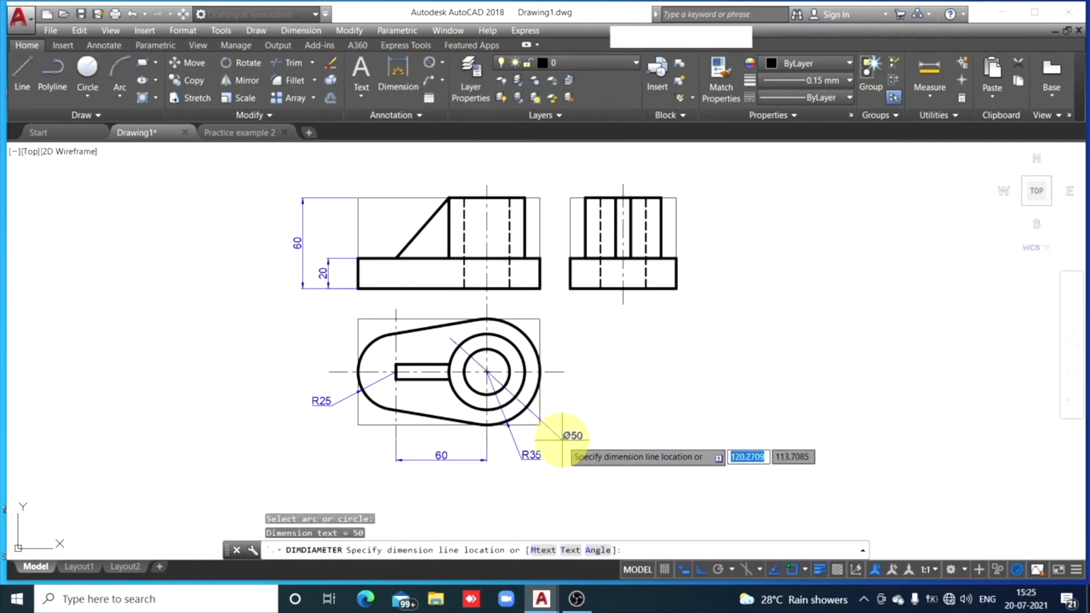
click(563, 435)
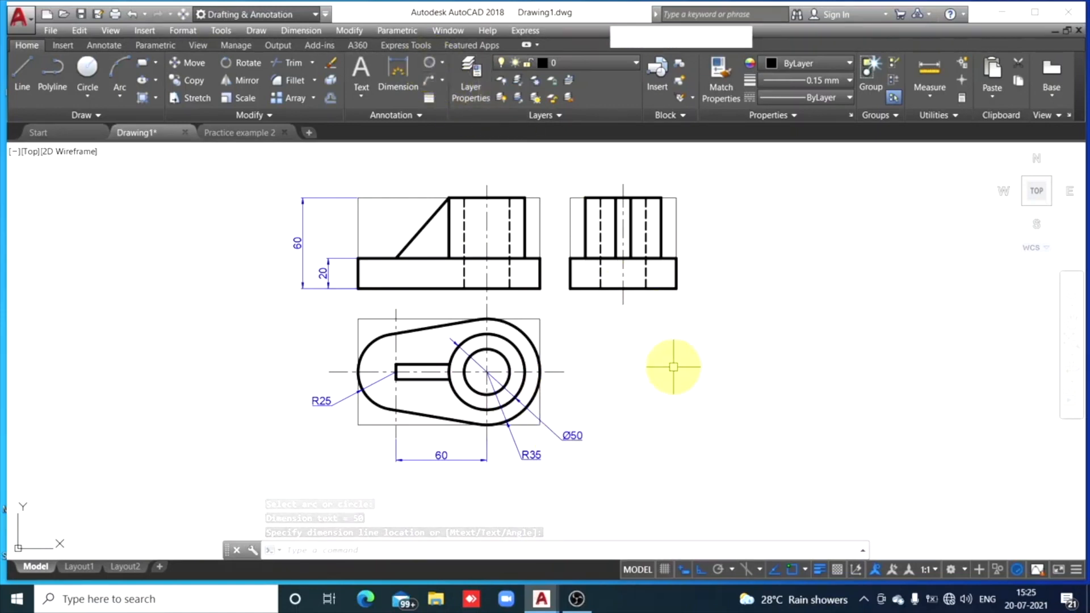
Add a diameter dimension to the inner hole circle in the top view, with its text above the boss's diameter dimension.
key(space)
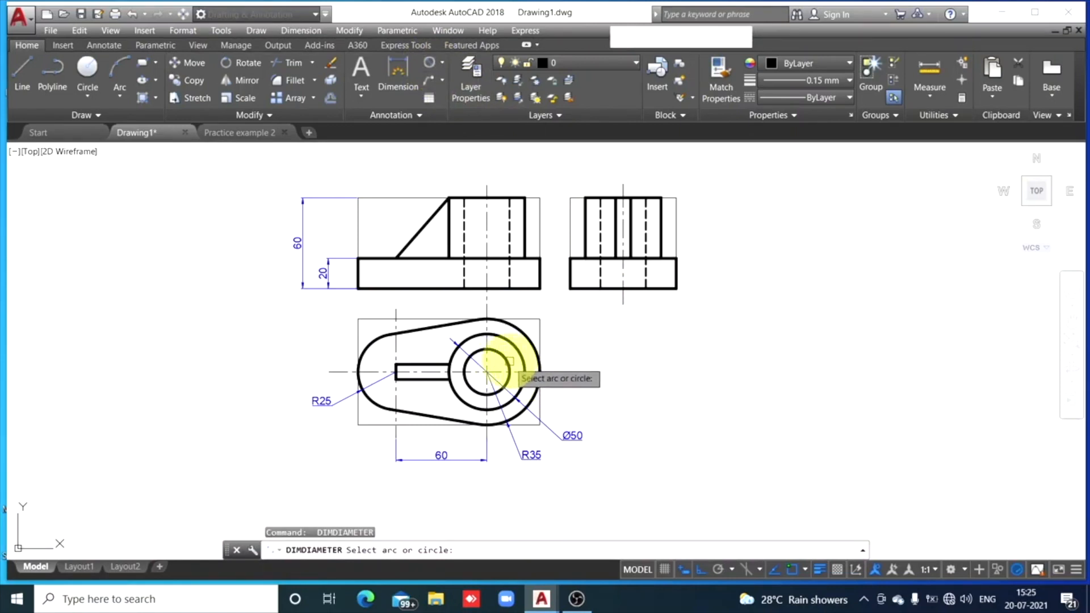
click(509, 361)
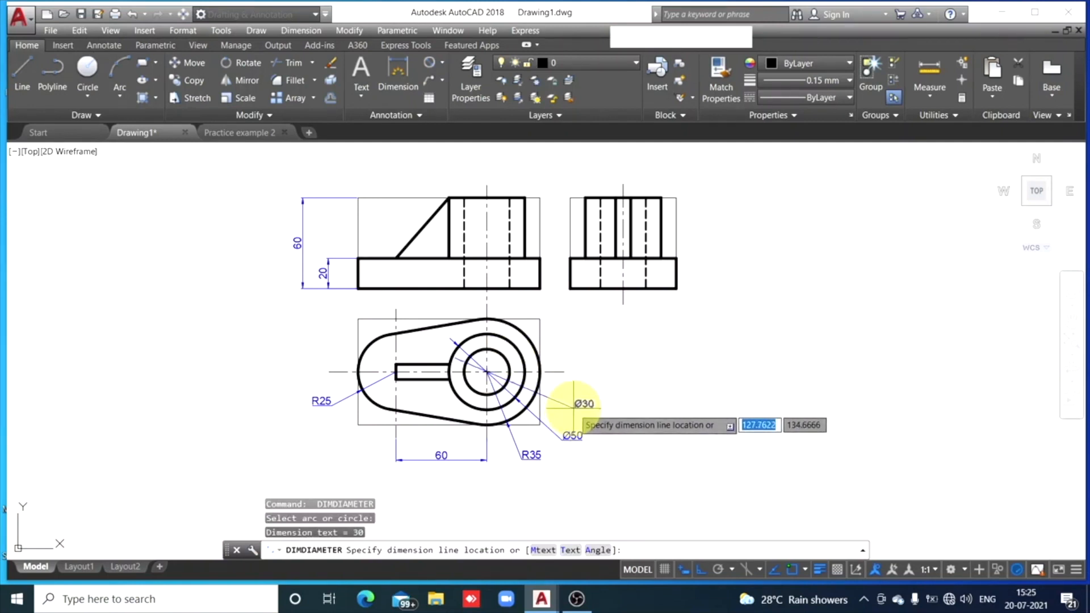
click(574, 404)
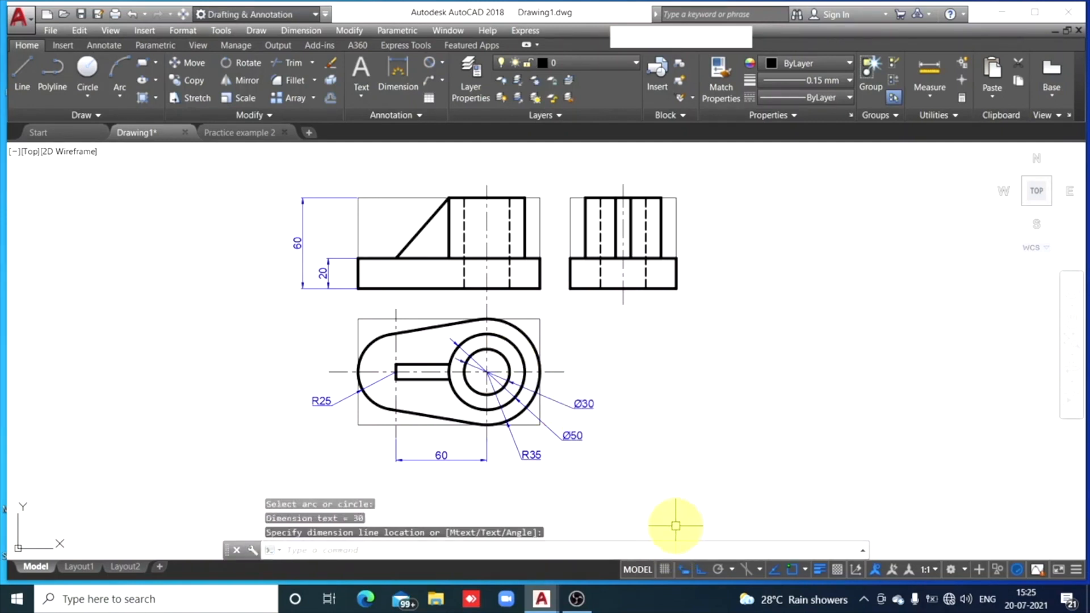